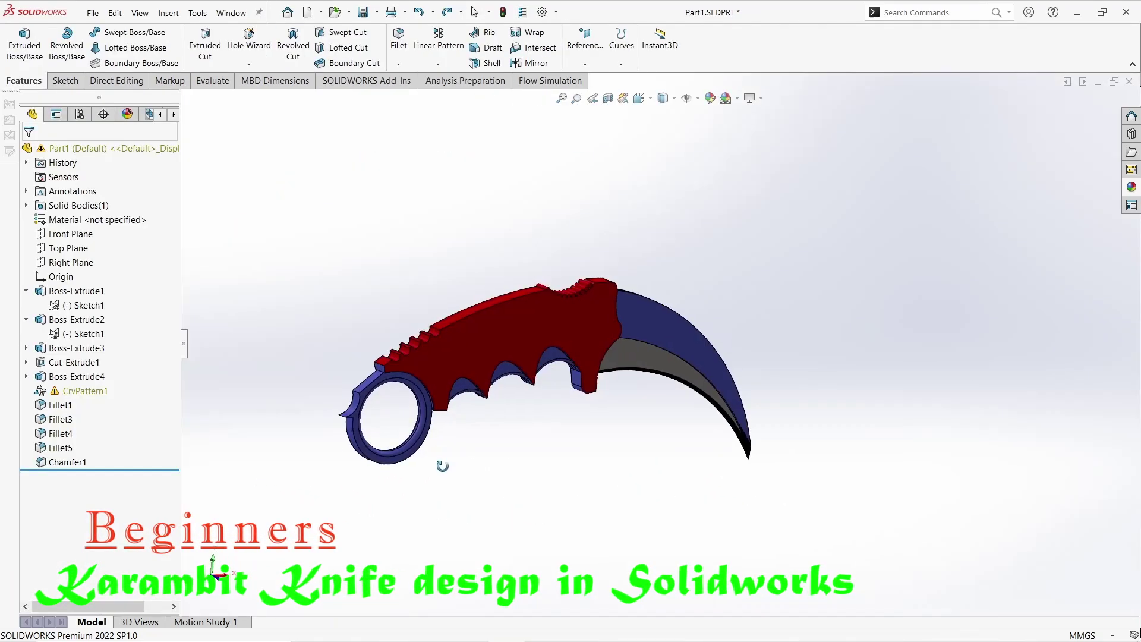
- Orbit and zoom the finished karambit knife to view it from several angles
{"action": "middle_click_drag", "start_coordinate": [442, 465], "coordinate": [459, 438]}
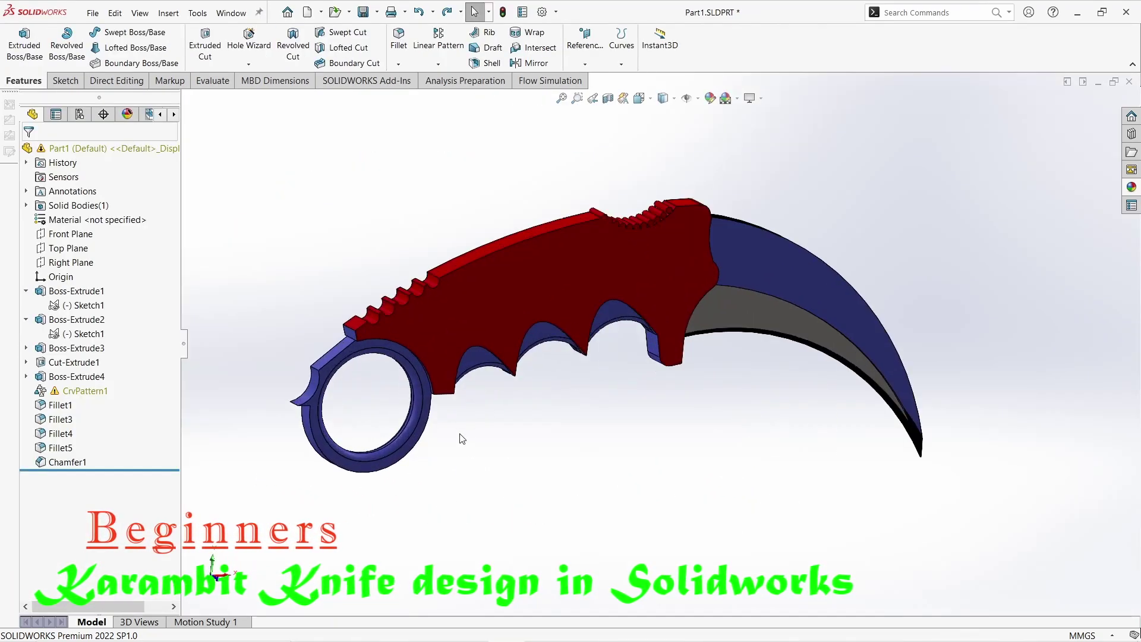
{"action": "scroll", "coordinate": [416, 425], "scroll_direction": "up", "scroll_amount": 2}
{"action": "scroll", "coordinate": [594, 432], "scroll_direction": "down", "scroll_amount": 2}
{"action": "mouse_move", "coordinate": [596, 432]}
{"action": "middle_mouse_down"}
{"action": "mouse_move", "coordinate": [612, 484]}
{"action": "mouse_move", "coordinate": [933, 382]}
{"action": "mouse_move", "coordinate": [725, 382]}
{"action": "mouse_move", "coordinate": [707, 480]}
{"action": "mouse_move", "coordinate": [675, 433]}
{"action": "mouse_move", "coordinate": [693, 372]}
{"action": "middle_mouse_up"}
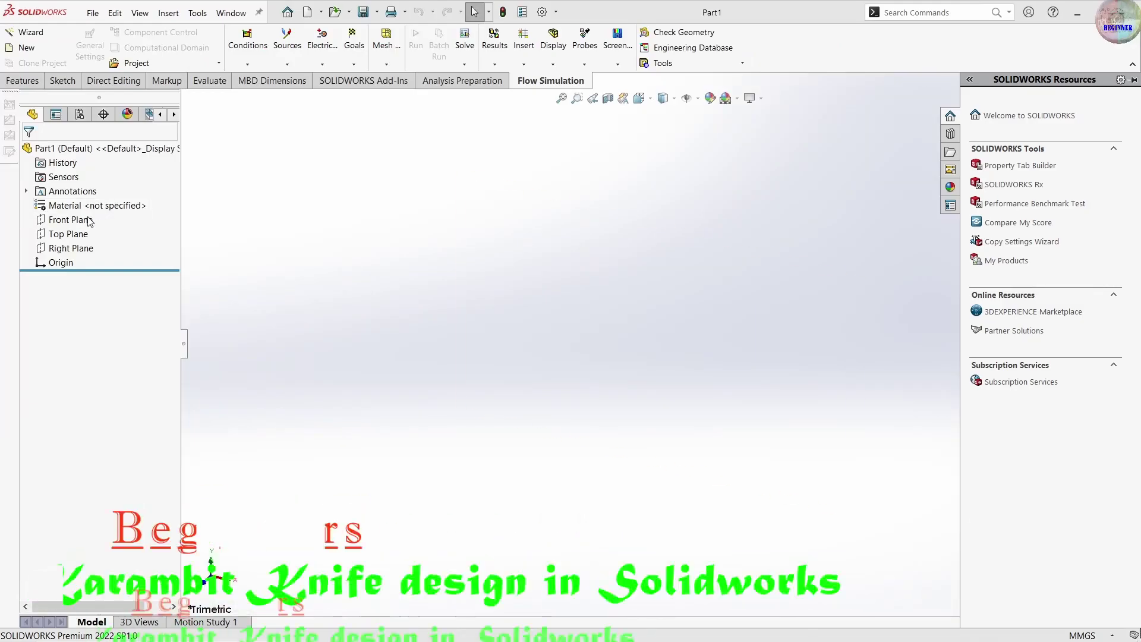
- In a new part, sketch on the Front Plane with a horizontal centerline running right from the origin
{"action": "left_click", "coordinate": [89, 219]}
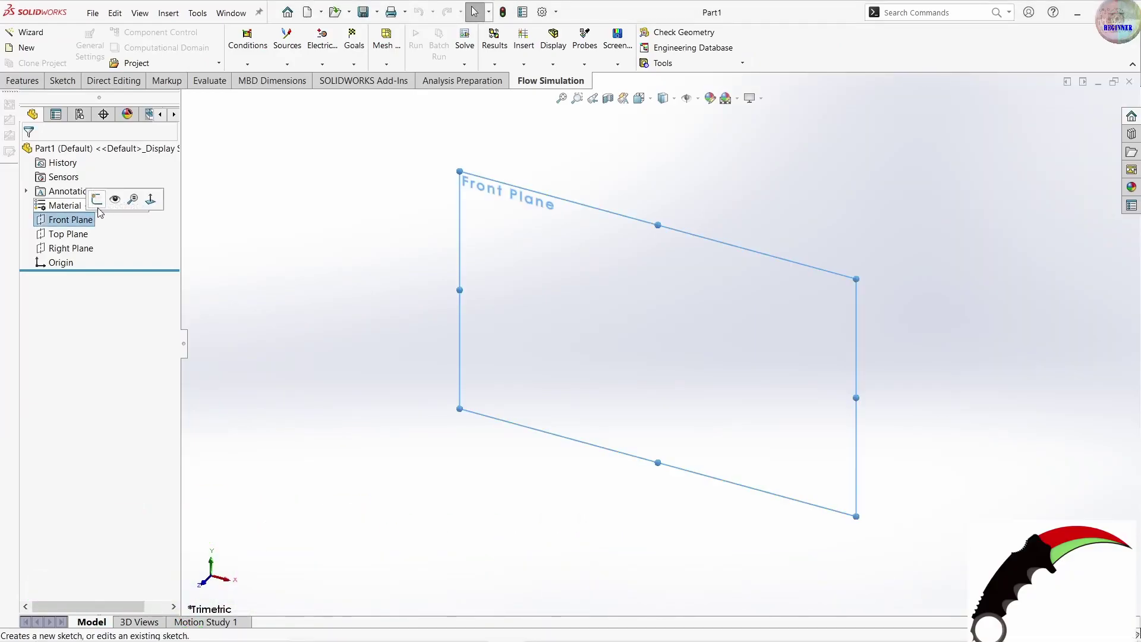
{"action": "left_click", "coordinate": [101, 204]}
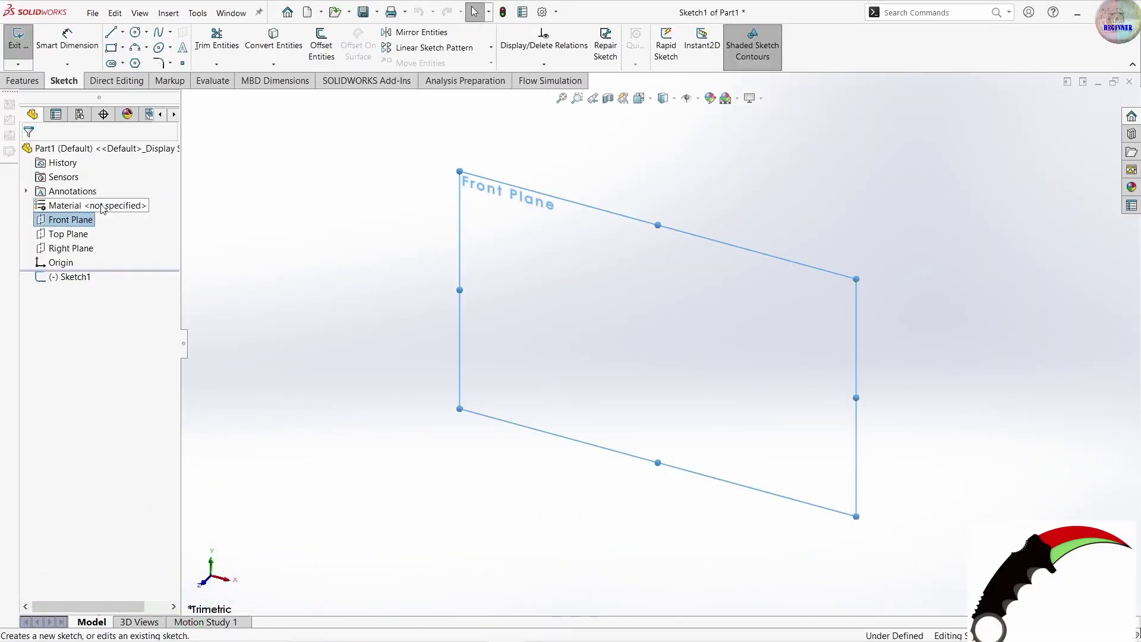
{"action": "left_click", "coordinate": [123, 33]}
{"action": "left_click", "coordinate": [146, 62]}
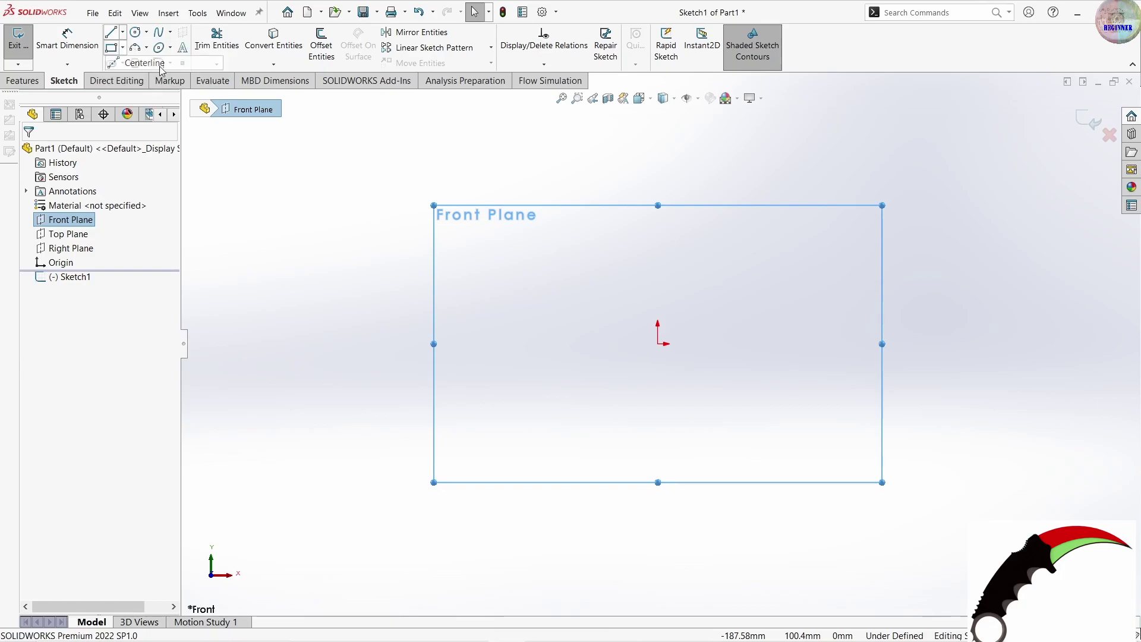
{"action": "left_click", "coordinate": [658, 344]}
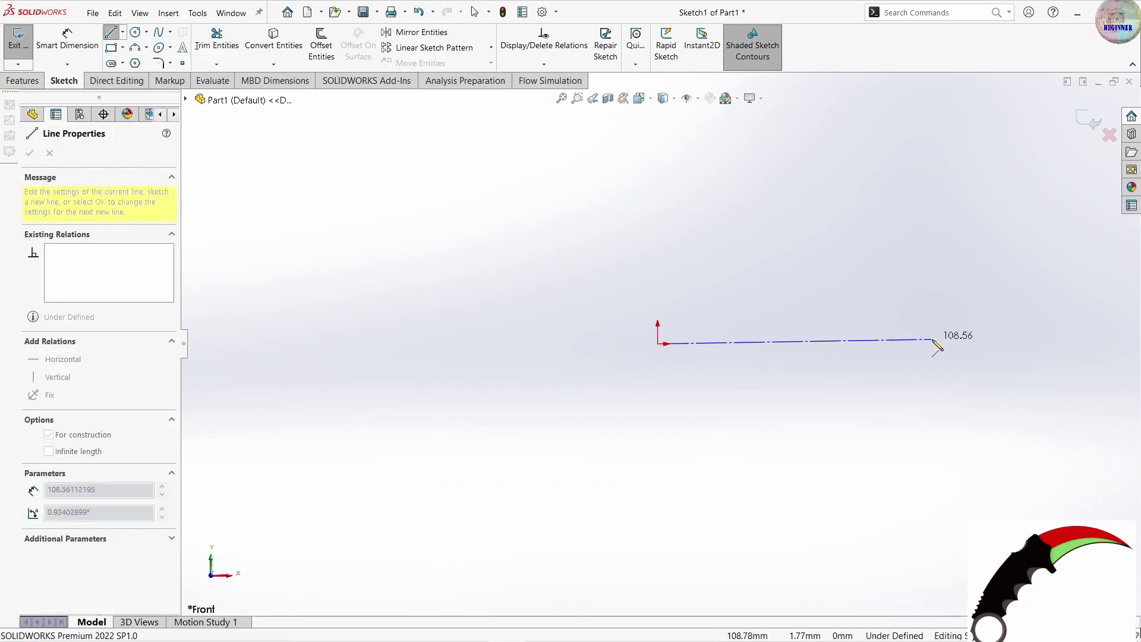
{"action": "left_click", "coordinate": [943, 344]}
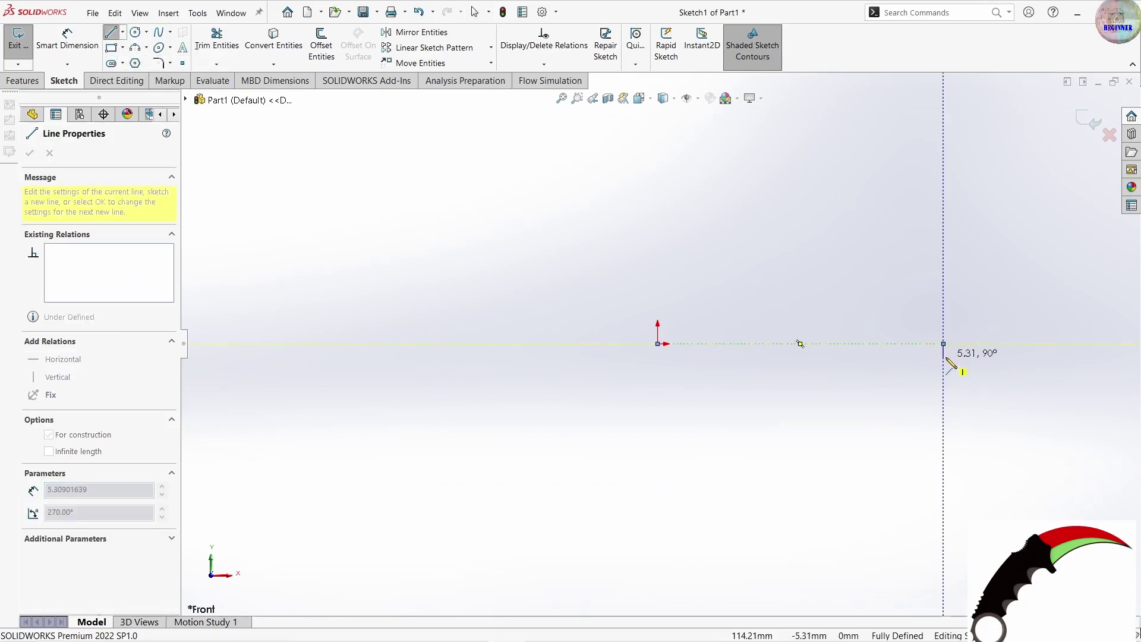
{"action": "key", "text": "Escape"}
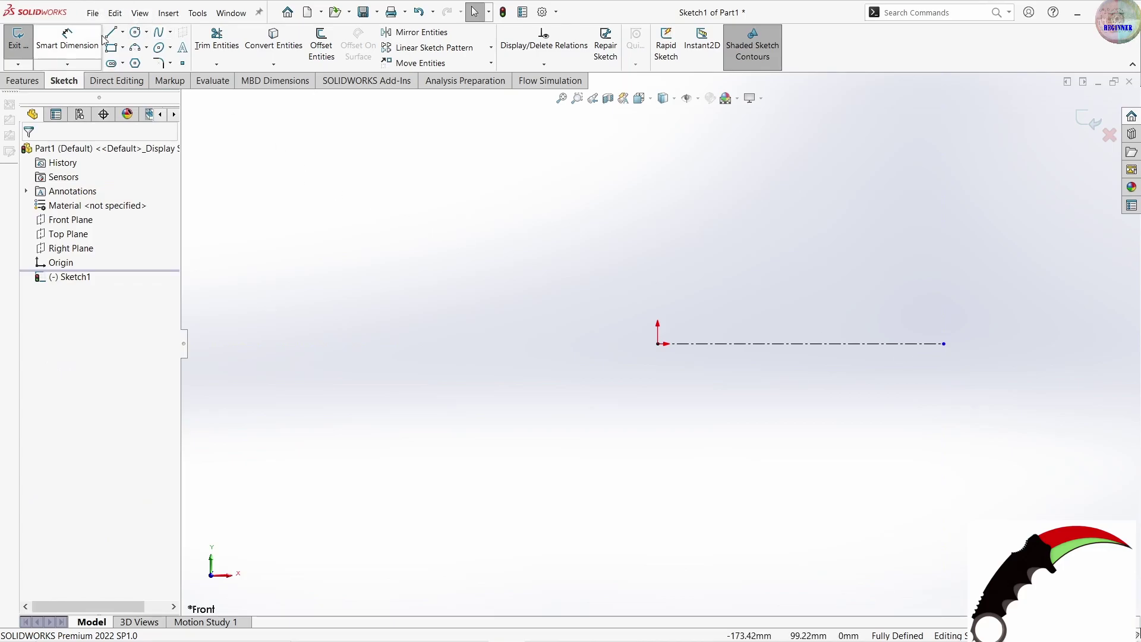
- Draw two 3-point arcs from the centerline's right end, both curving up and left
{"action": "left_click", "coordinate": [146, 49]}
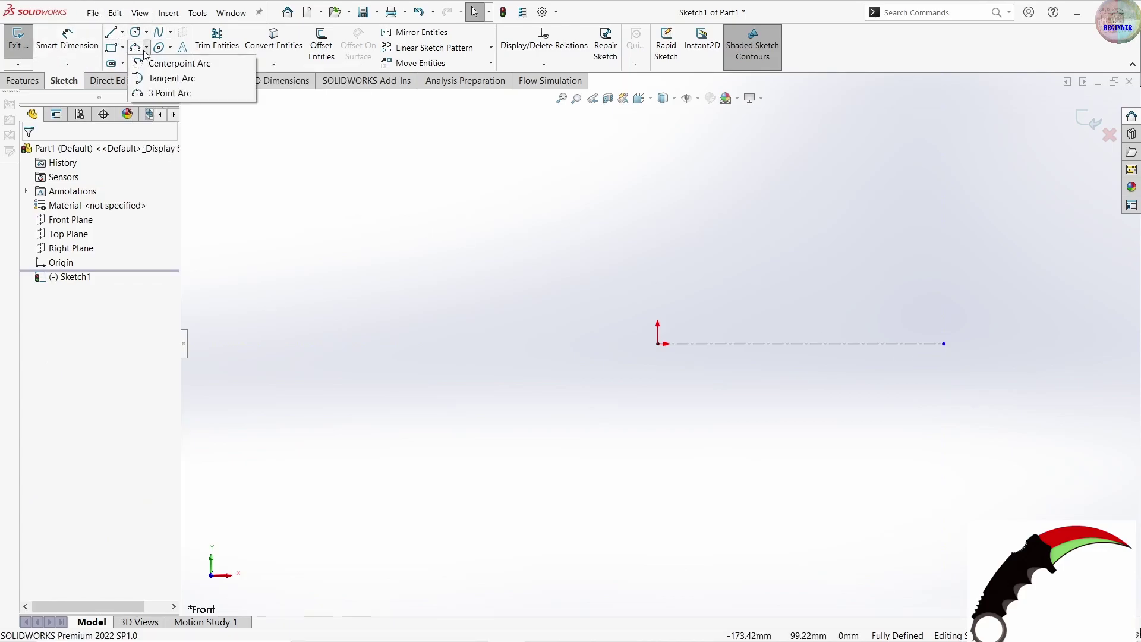
{"action": "left_click", "coordinate": [165, 96]}
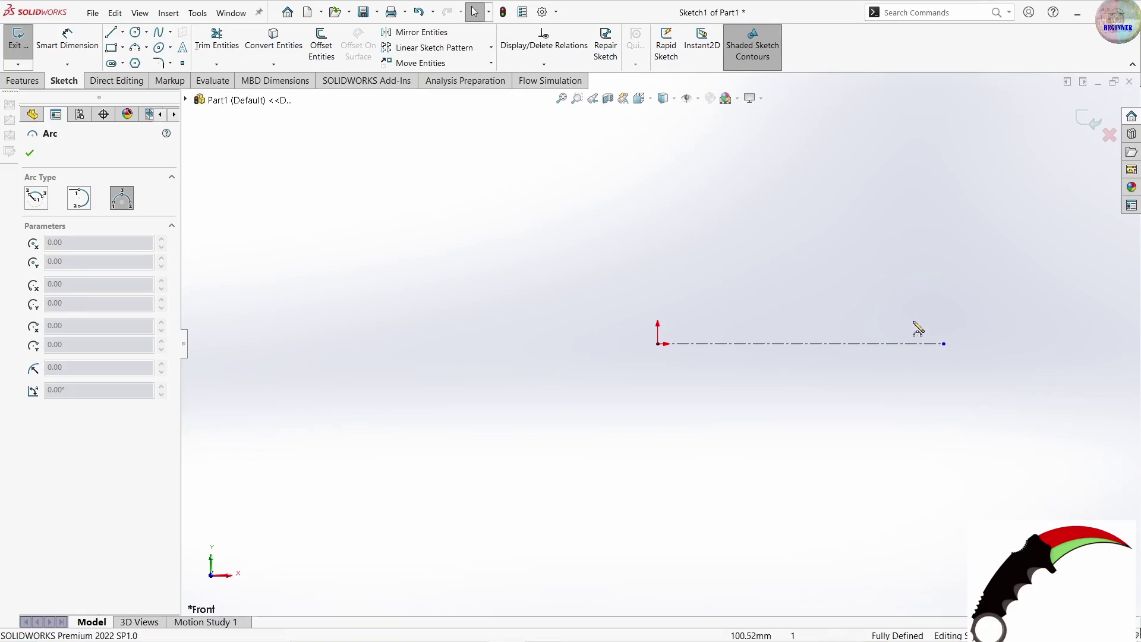
{"action": "left_click", "coordinate": [943, 344]}
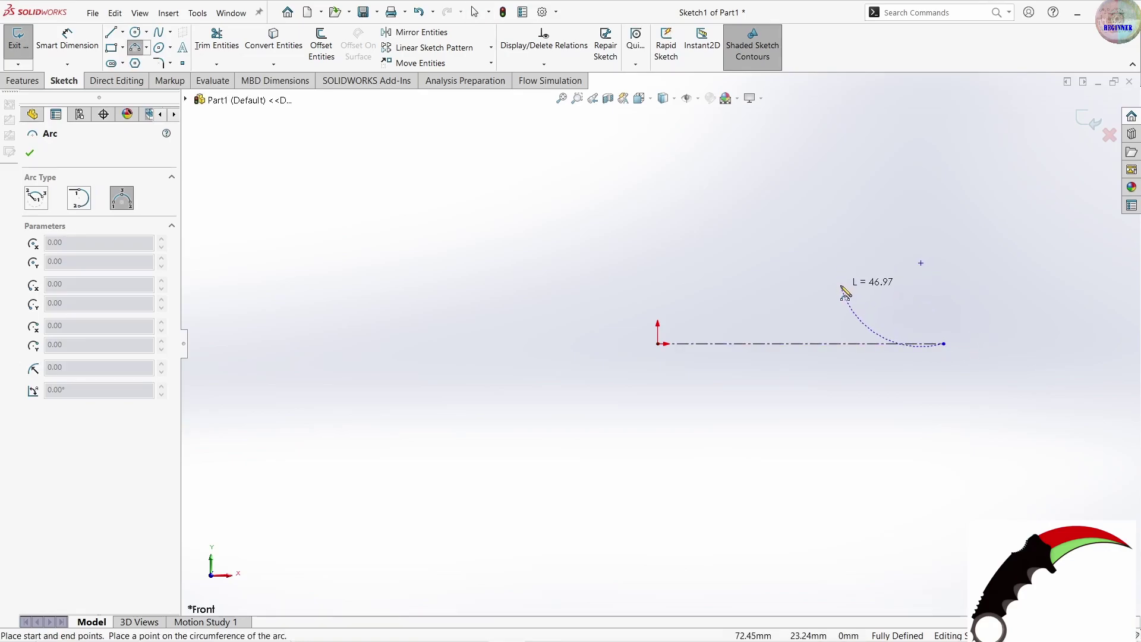
{"action": "left_click", "coordinate": [821, 283]}
{"action": "left_click", "coordinate": [863, 291]}
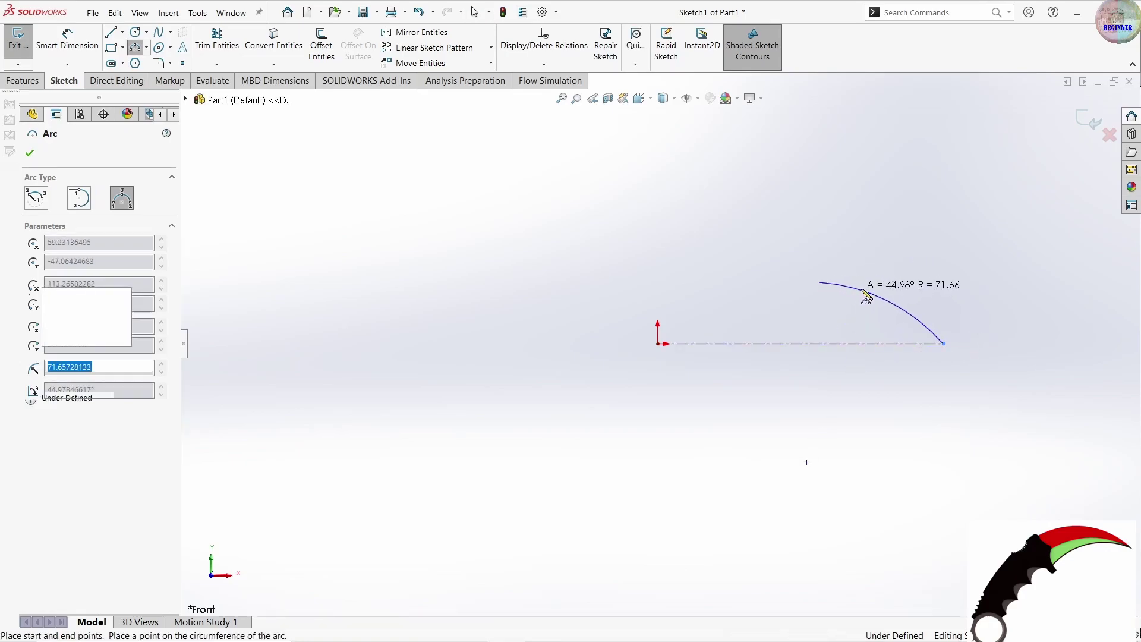
{"action": "left_click", "coordinate": [944, 344]}
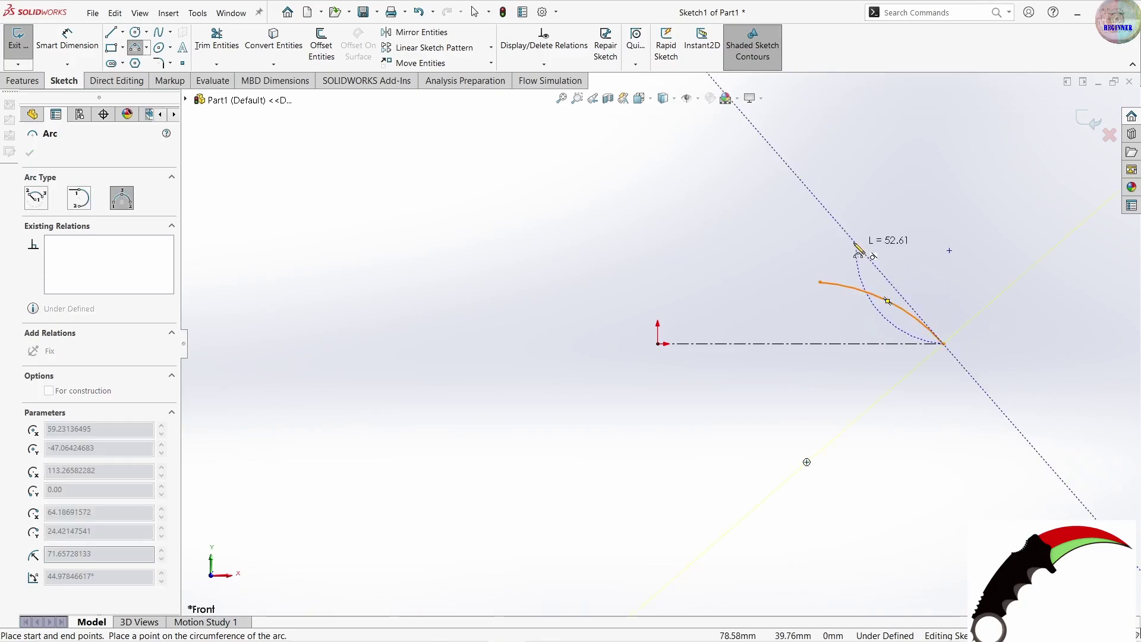
{"action": "left_click", "coordinate": [827, 233]}
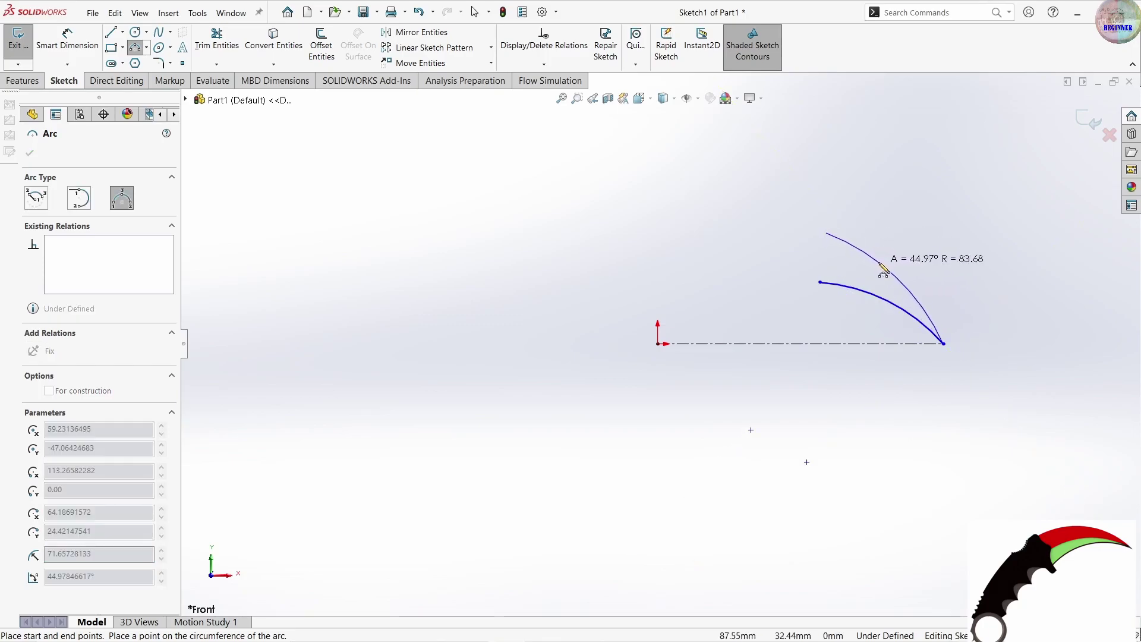
{"action": "left_click", "coordinate": [887, 266]}
{"action": "key", "text": "Escape"}
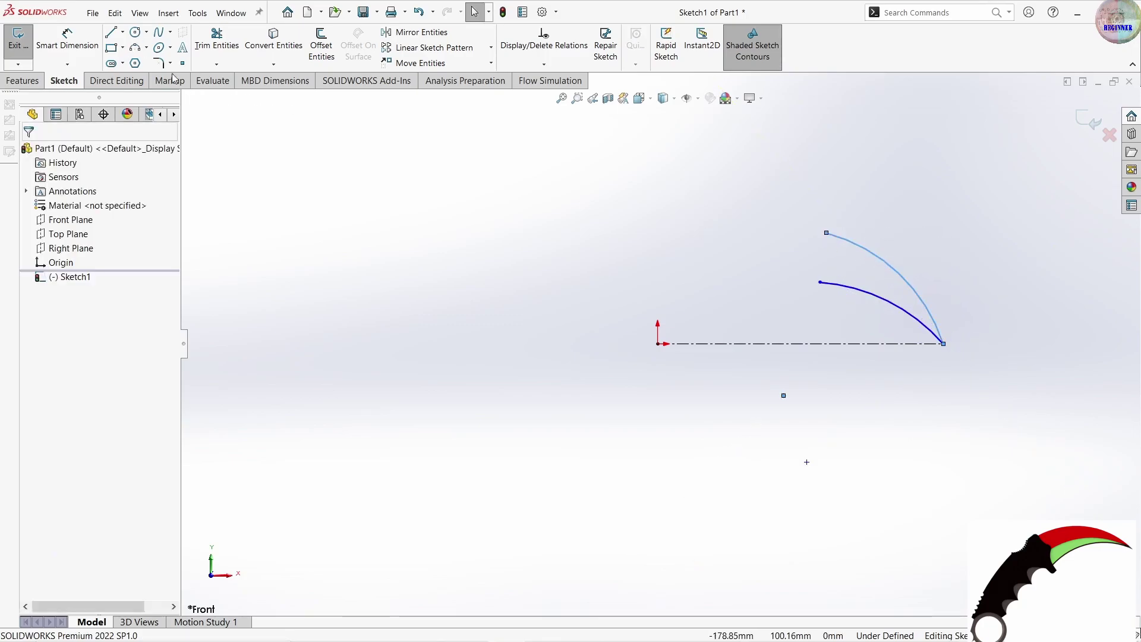
{"action": "left_click", "coordinate": [82, 54]}
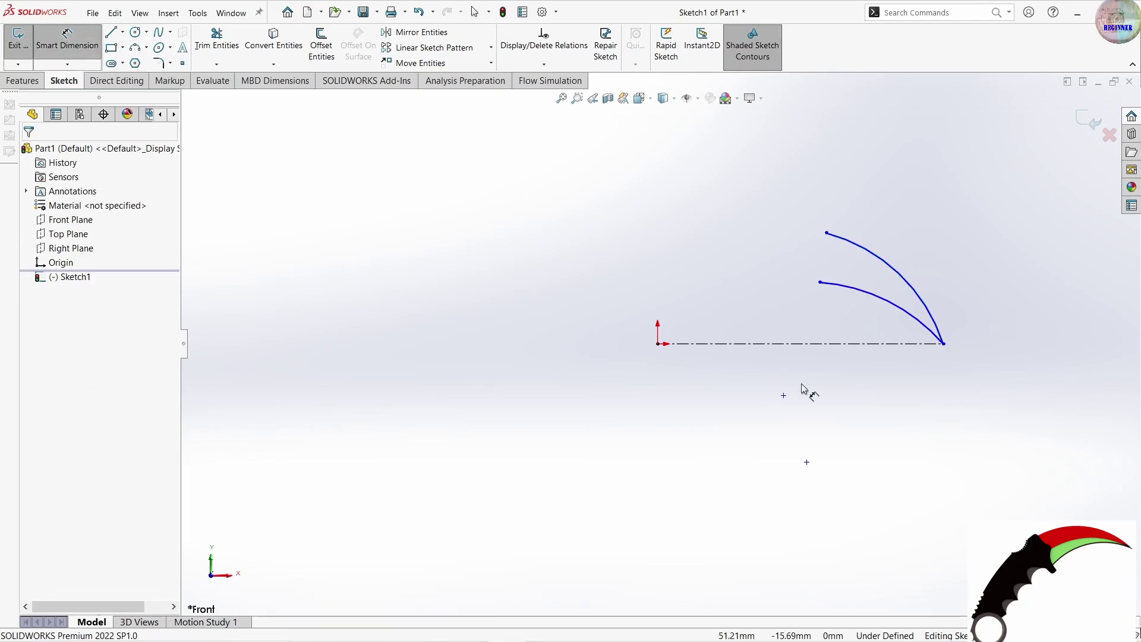
- Dimension the centerline length to 300 mm
{"action": "left_click", "coordinate": [807, 345]}
{"action": "left_click", "coordinate": [827, 424]}
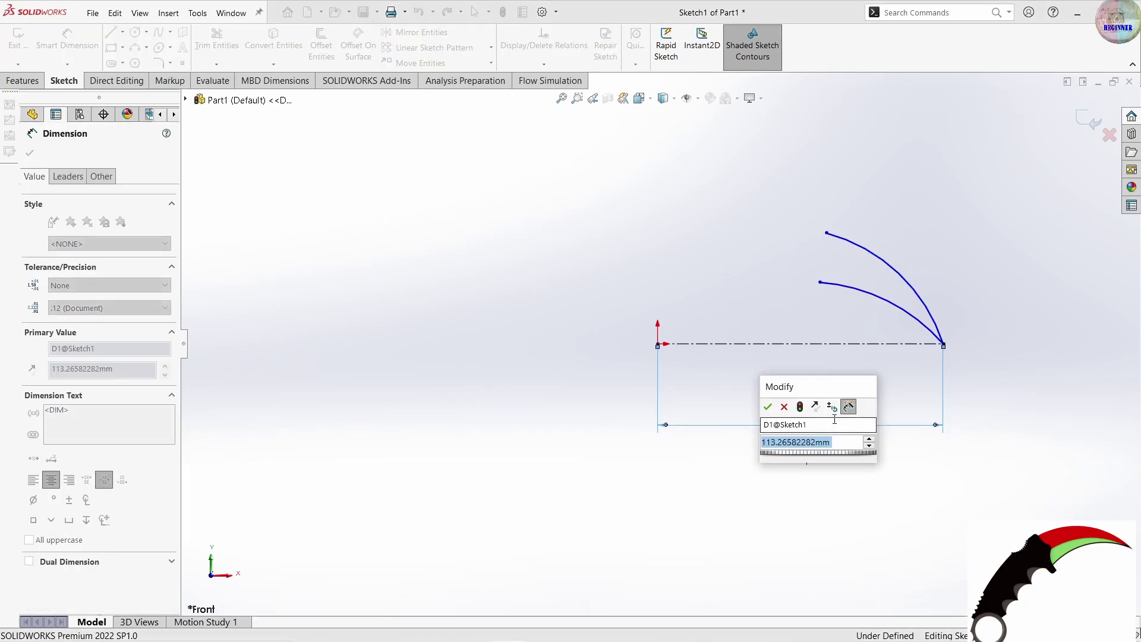
{"action": "type", "text": "300"}
{"action": "key", "text": "Return"}
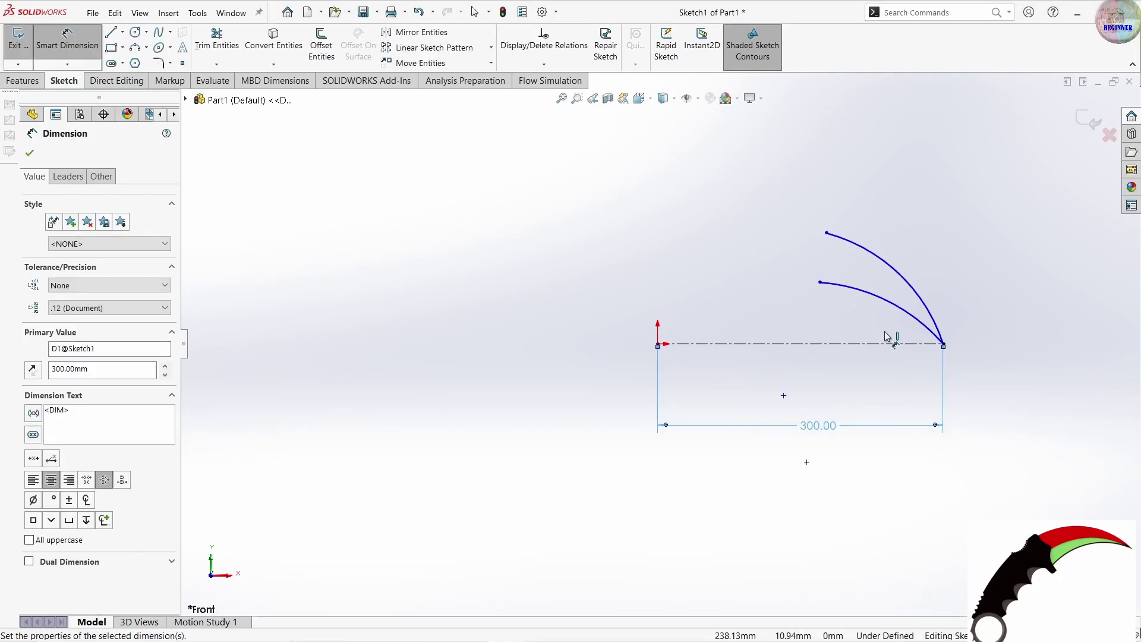
- Set the horizontal distances from the centerline end to the arc ends: 124 and 116 mm
{"action": "left_click", "coordinate": [820, 283]}
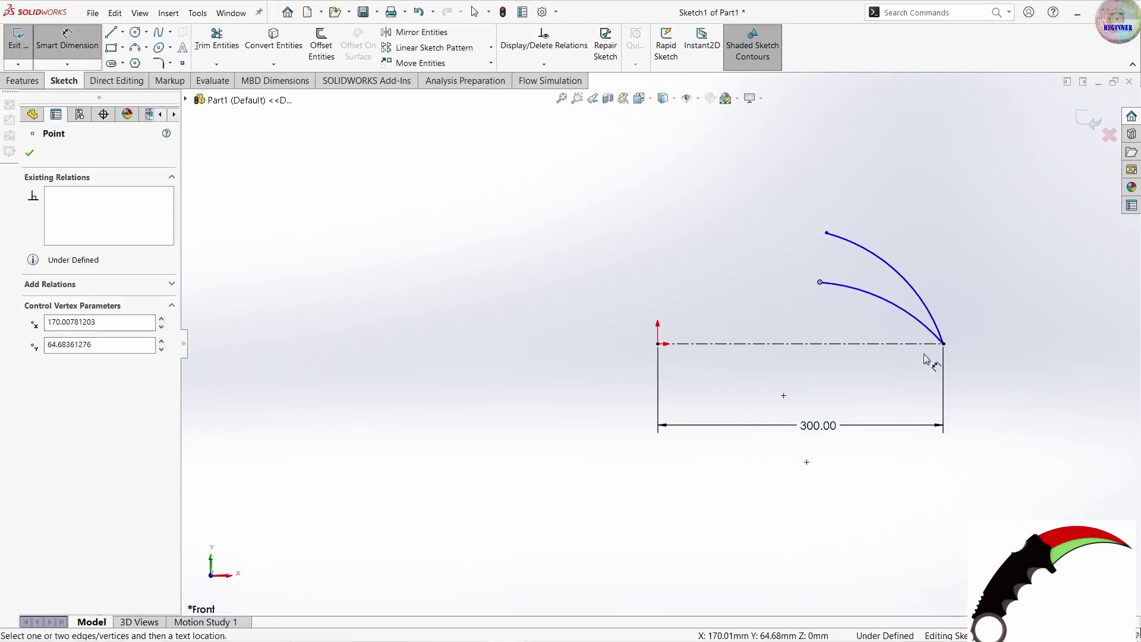
{"action": "left_click", "coordinate": [944, 344]}
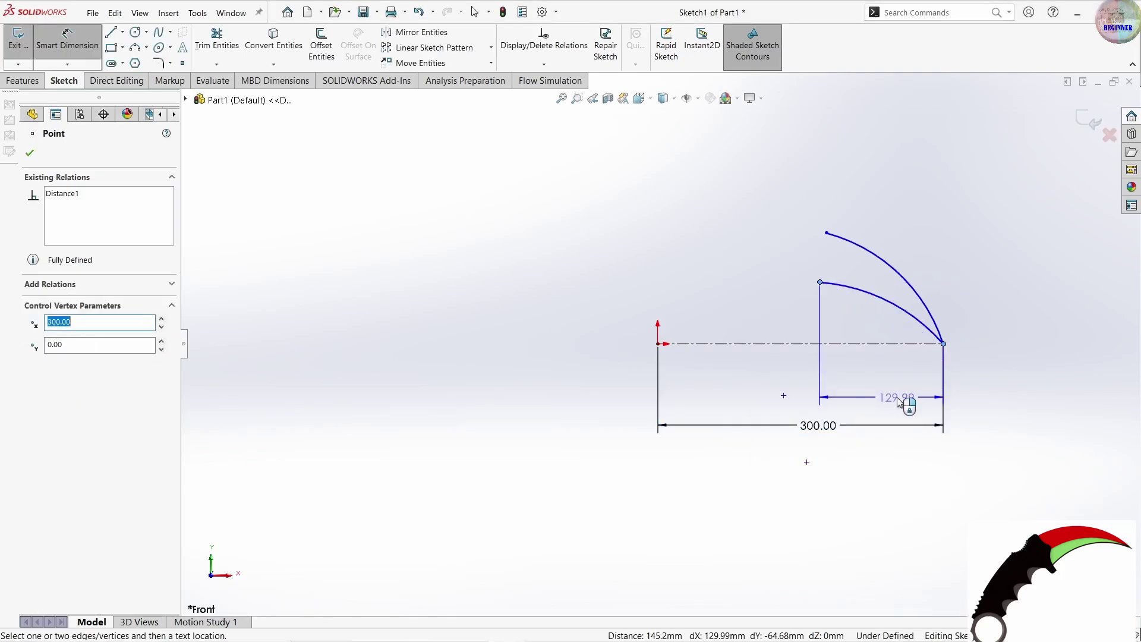
{"action": "left_click", "coordinate": [900, 471]}
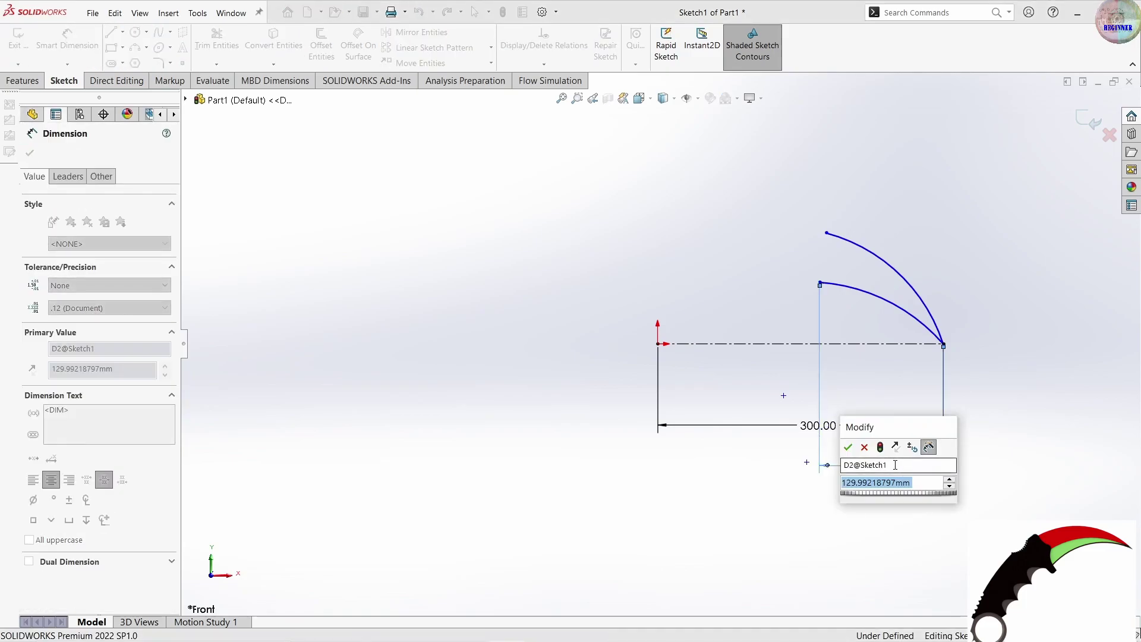
{"action": "type", "text": "124"}
{"action": "key", "text": "Return"}
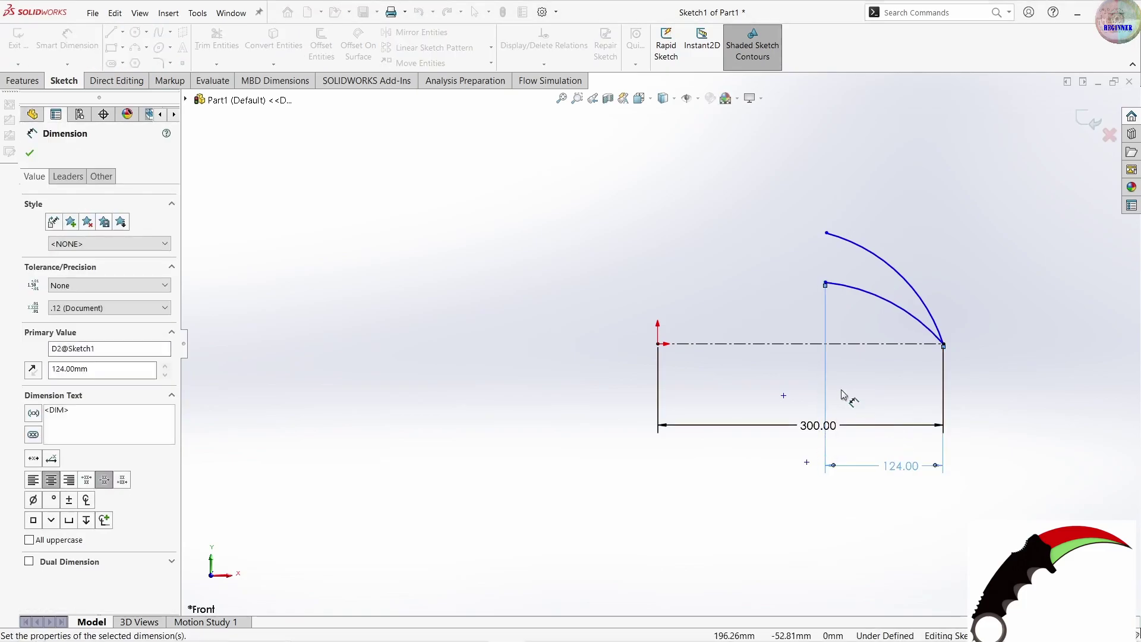
{"action": "left_click", "coordinate": [826, 233]}
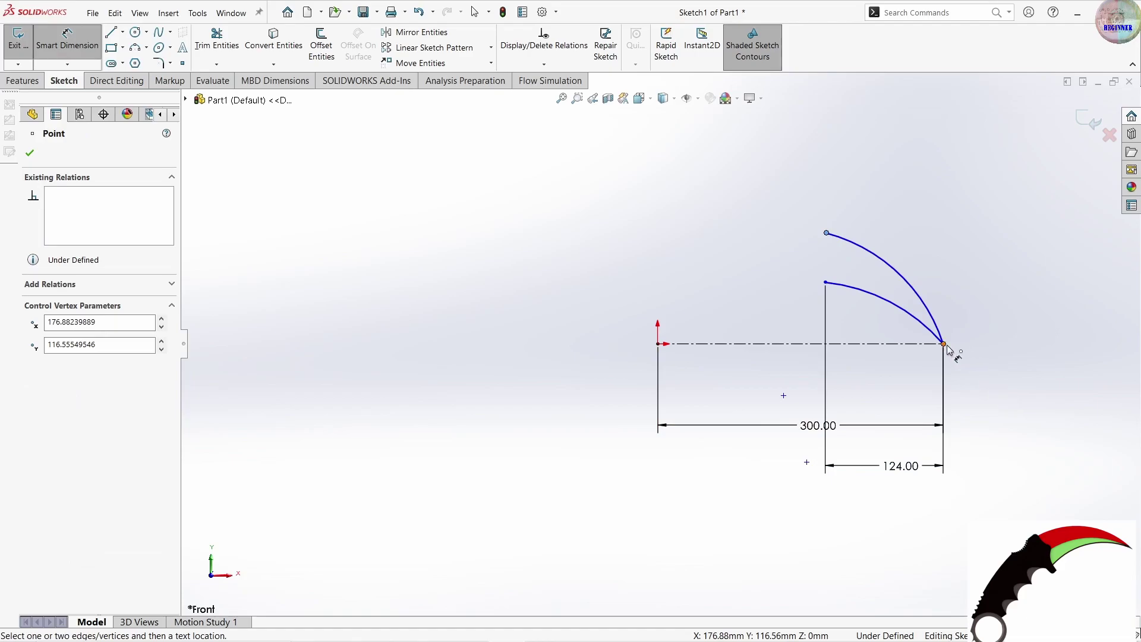
{"action": "left_click", "coordinate": [944, 345]}
{"action": "left_click", "coordinate": [913, 405]}
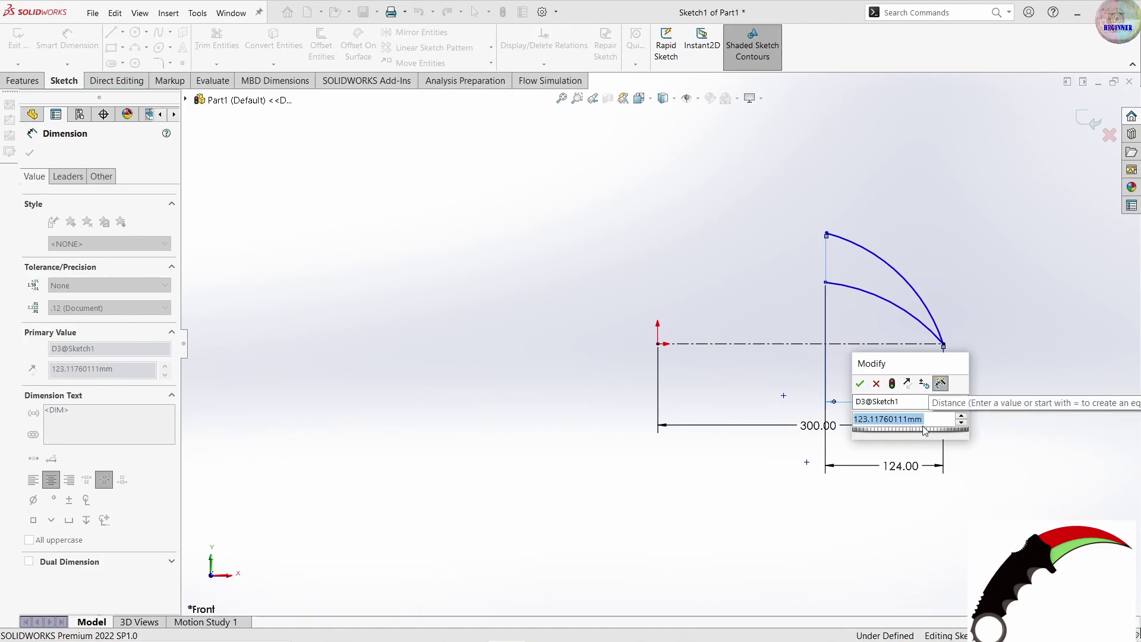
{"action": "type", "text": "116"}
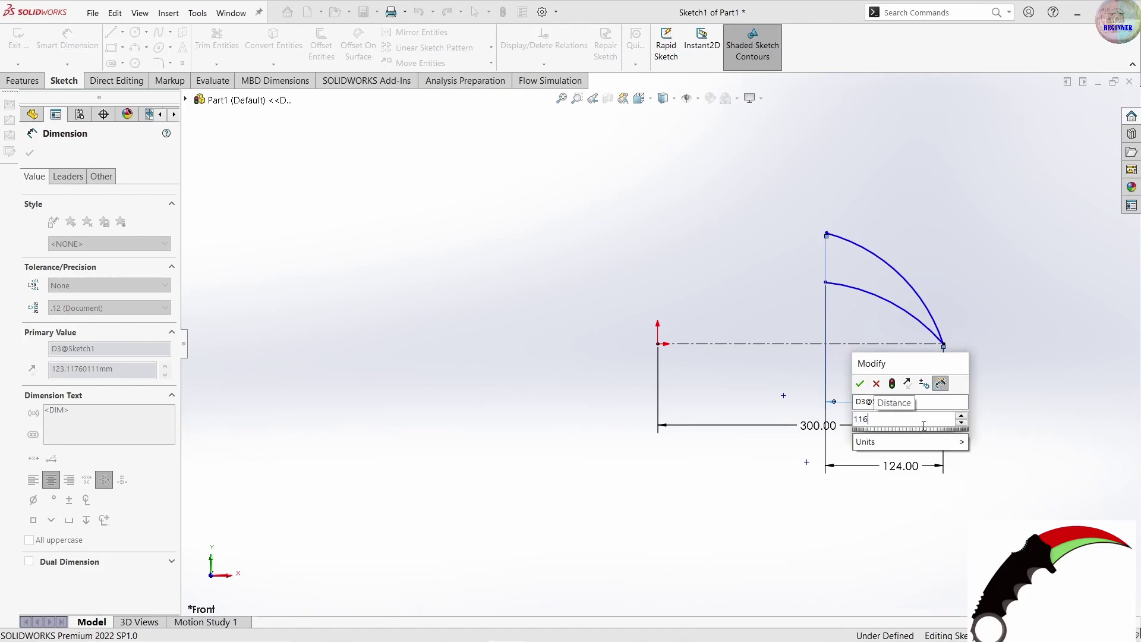
{"action": "key", "text": "Return"}
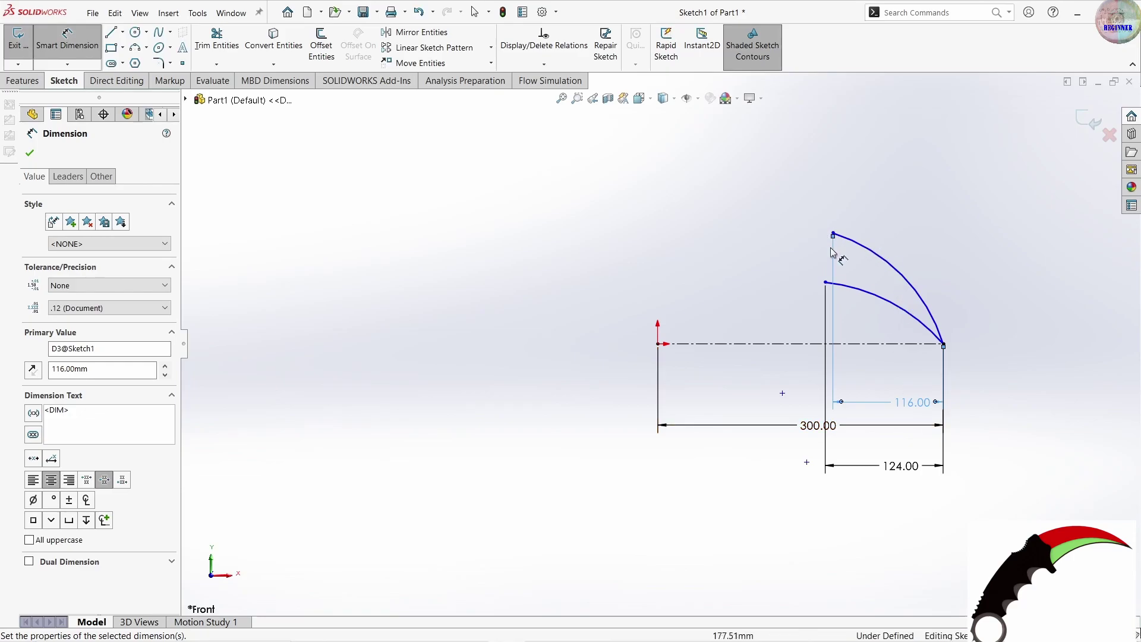
- Set the arc end heights above the centerline: 55 mm lower arc, 110 mm upper arc
{"action": "left_click", "coordinate": [826, 283]}
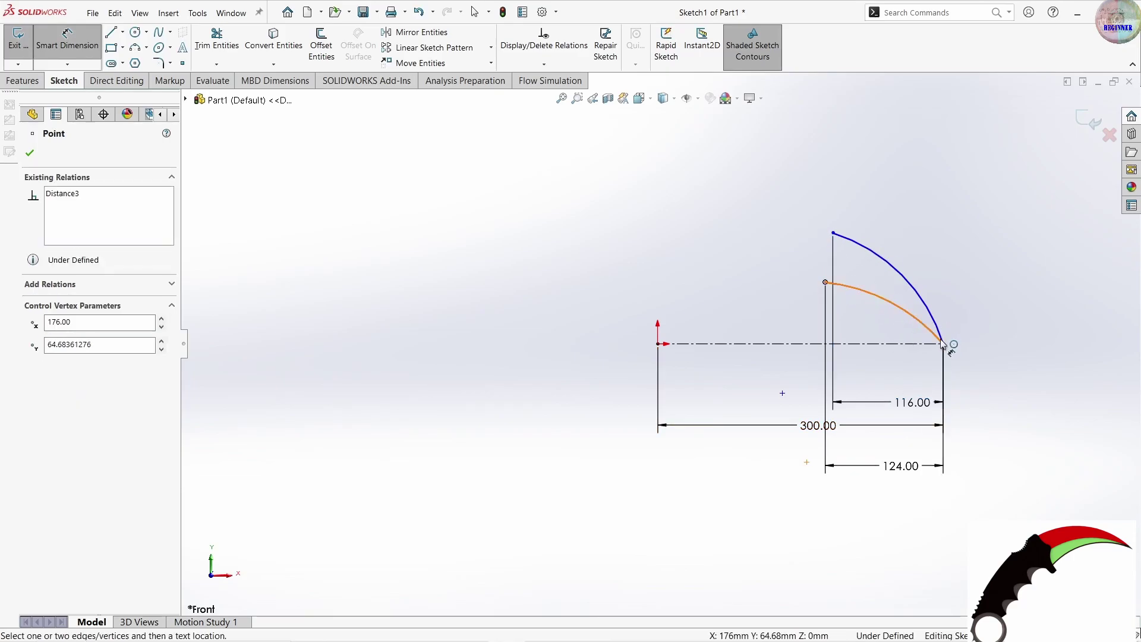
{"action": "left_click", "coordinate": [943, 343]}
{"action": "left_click", "coordinate": [975, 335]}
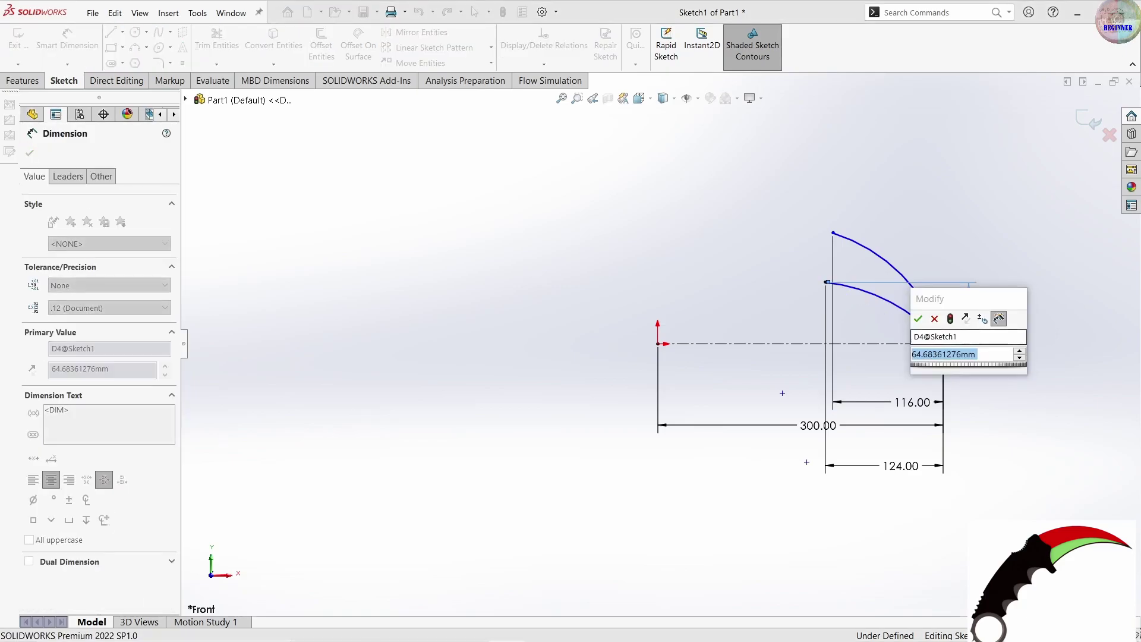
{"action": "type", "text": "55"}
{"action": "key", "text": "Return"}
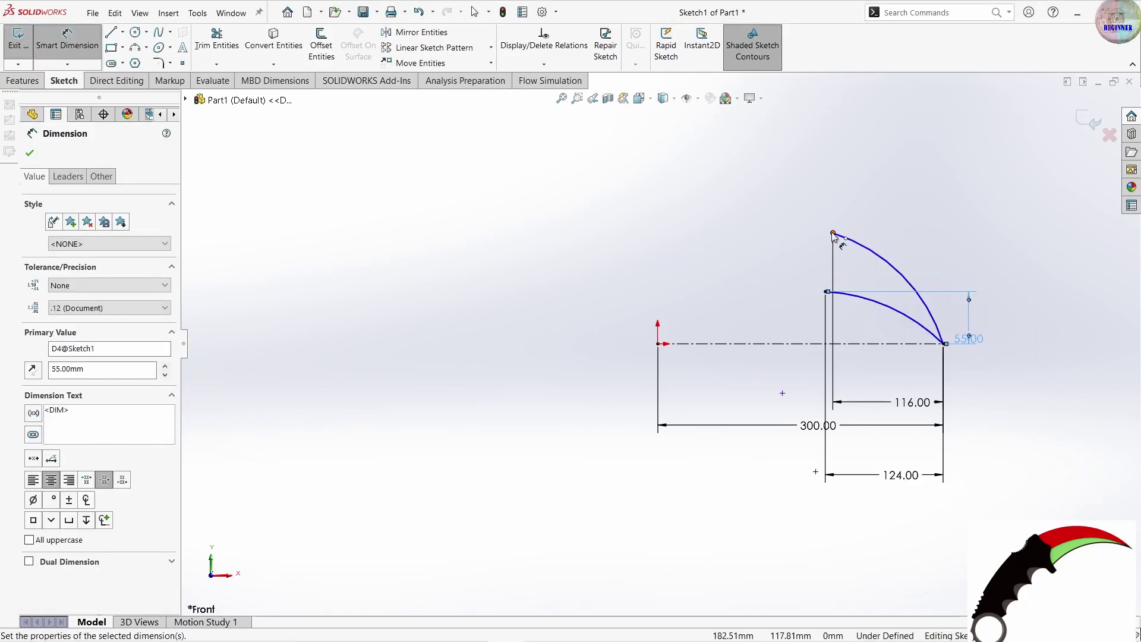
{"action": "left_click", "coordinate": [833, 234]}
{"action": "left_click", "coordinate": [944, 345]}
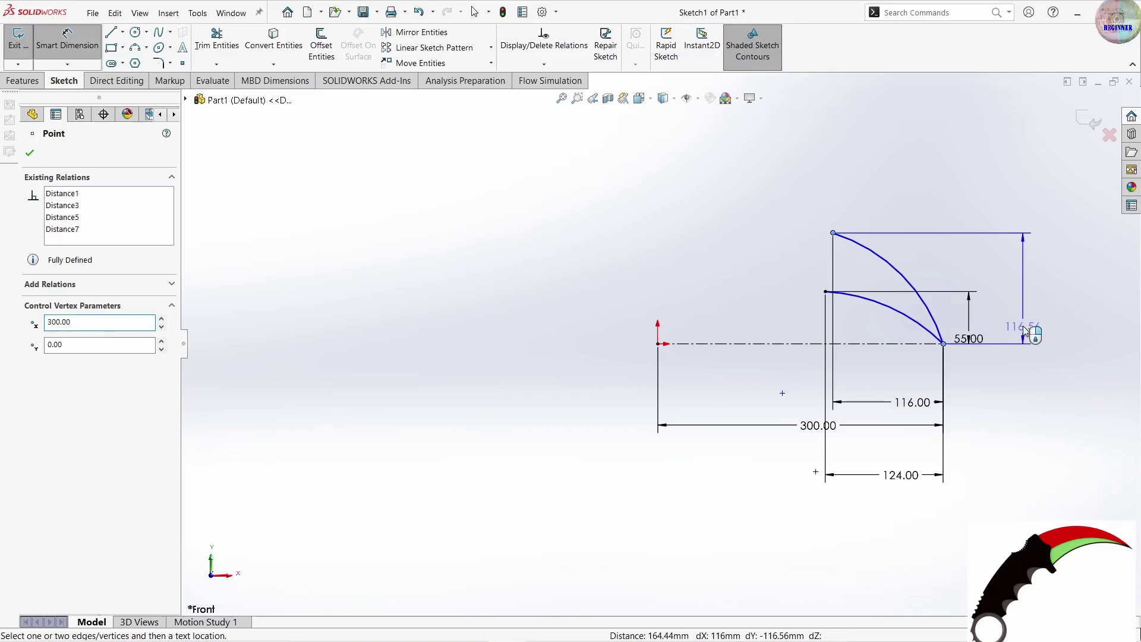
{"action": "left_click", "coordinate": [1023, 331]}
{"action": "type", "text": "110"}
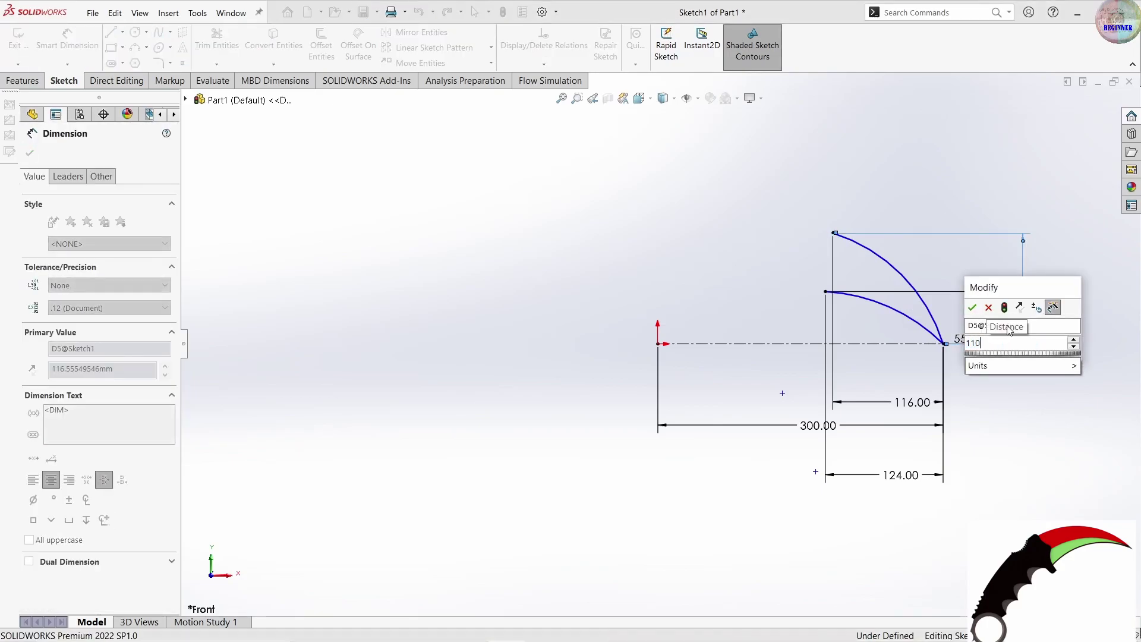
{"action": "key", "text": "Return"}
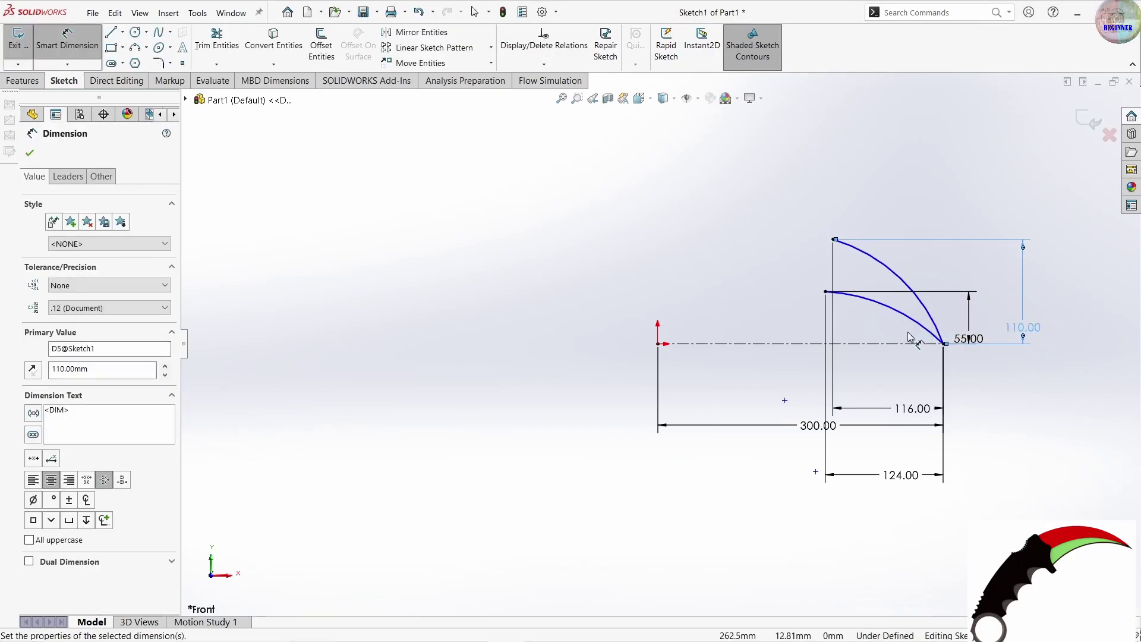
- Give the upper blade arc radius 133 and the lower arc radius 114
{"action": "left_click", "coordinate": [903, 282]}
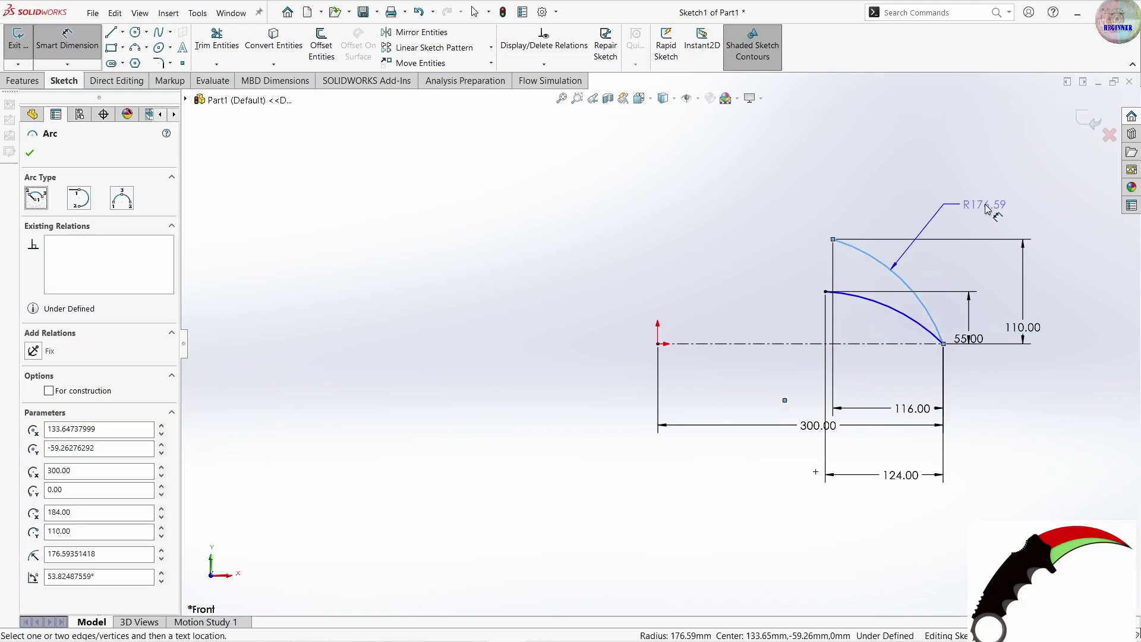
{"action": "left_click", "coordinate": [985, 208]}
{"action": "type", "text": "133"}
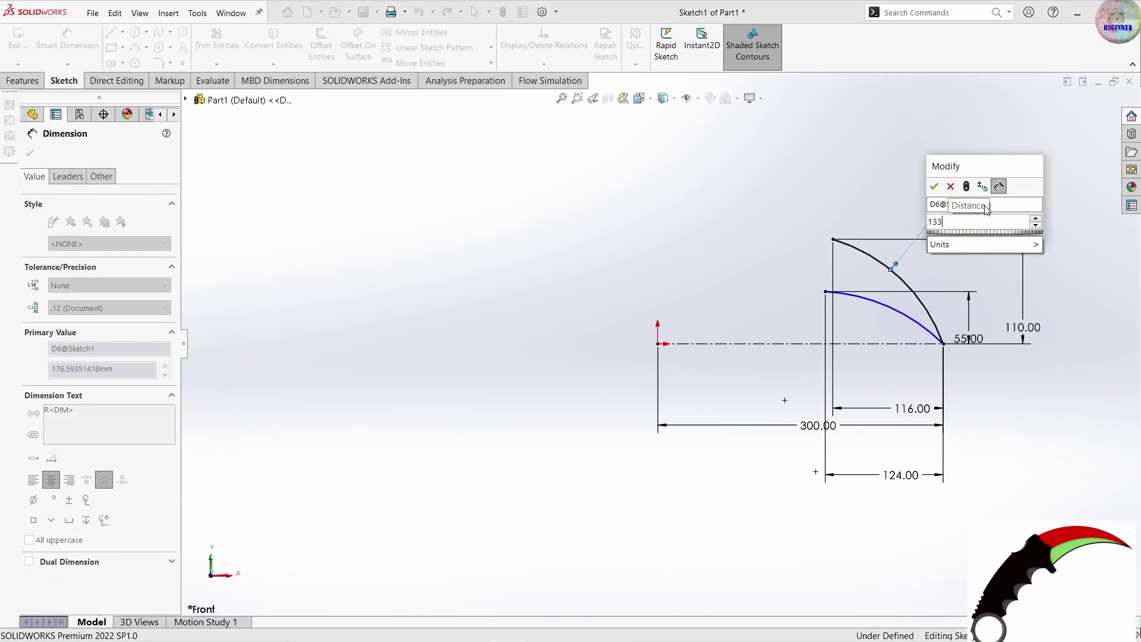
{"action": "key", "text": "Return"}
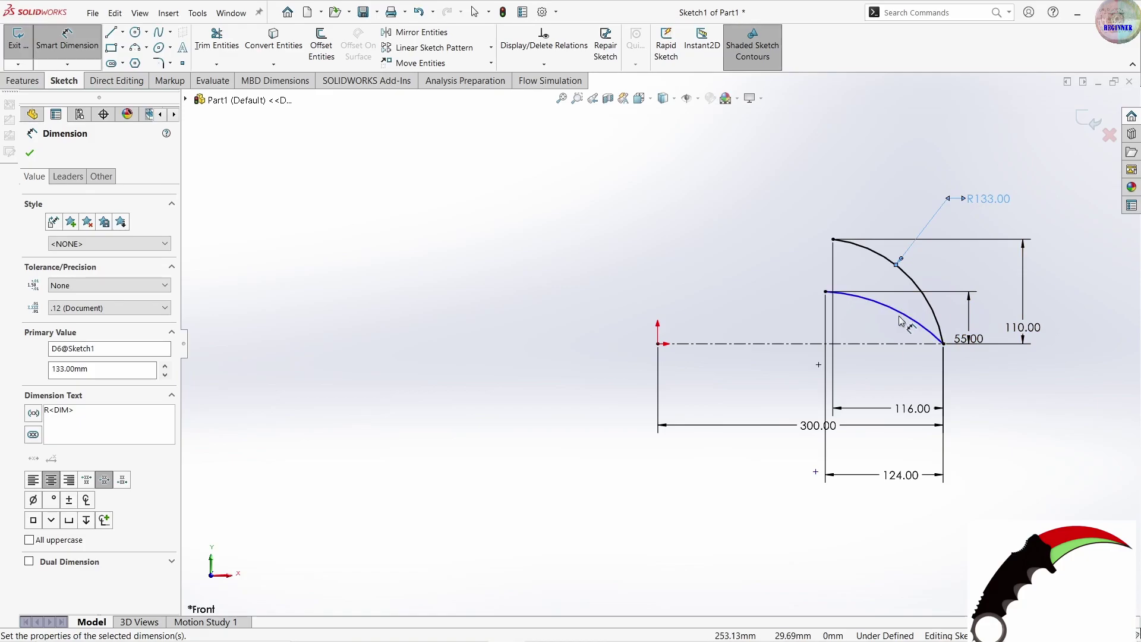
{"action": "left_click", "coordinate": [902, 320]}
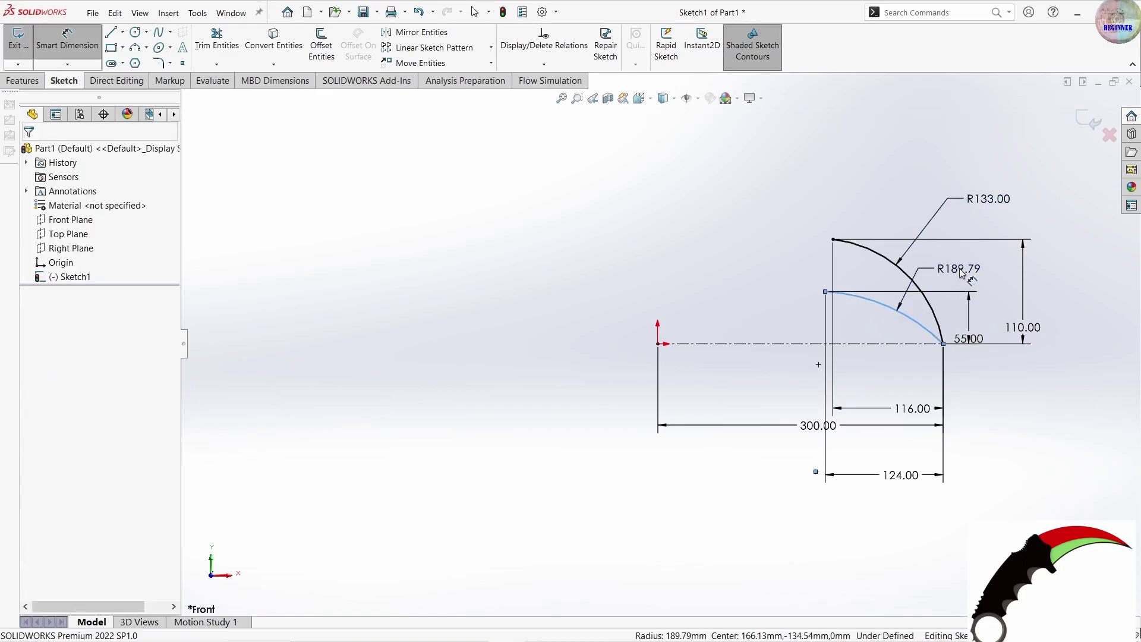
{"action": "left_click", "coordinate": [962, 271]}
{"action": "type", "text": "114"}
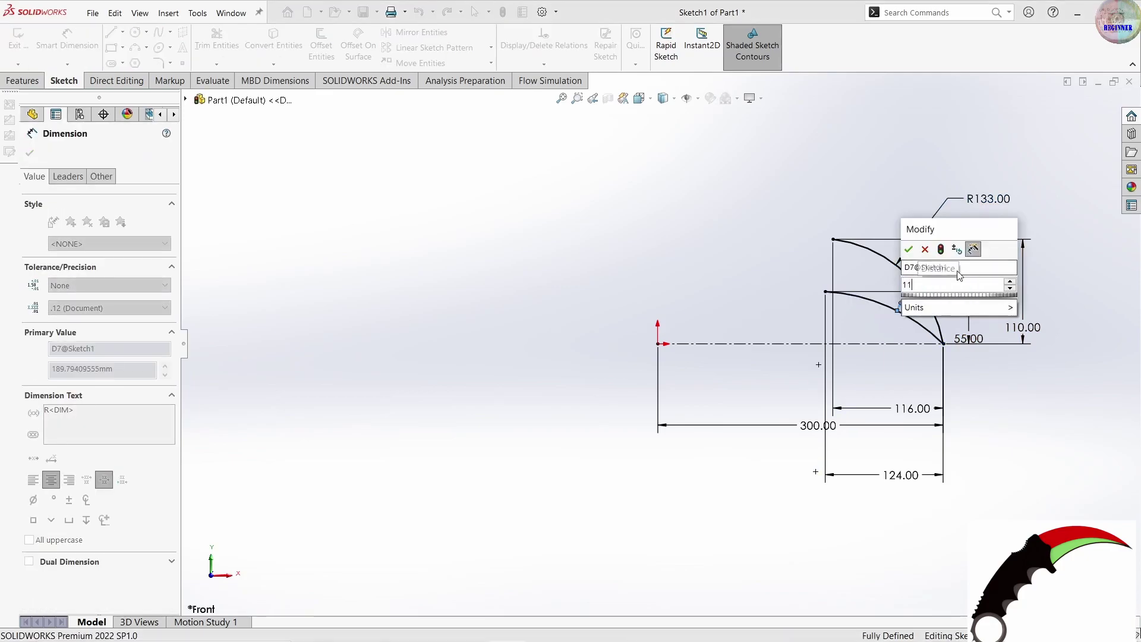
{"action": "key", "text": "Return"}
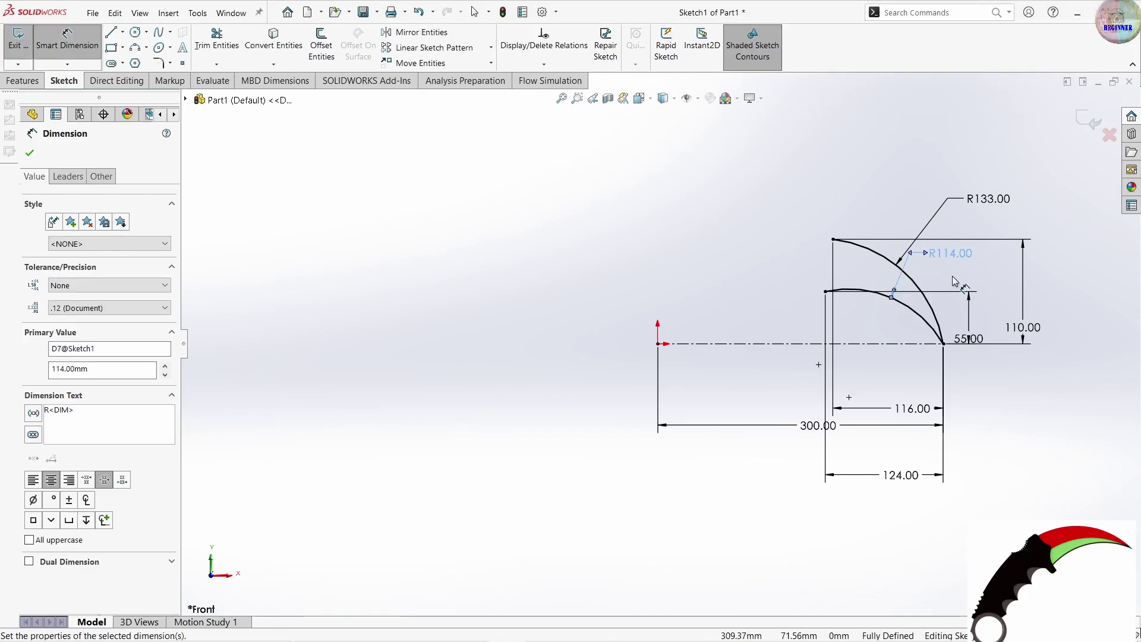
- Hide the sketch dimensions with Hide/Show Items
{"action": "left_click", "coordinate": [54, 36]}
{"action": "left_click", "coordinate": [698, 101]}
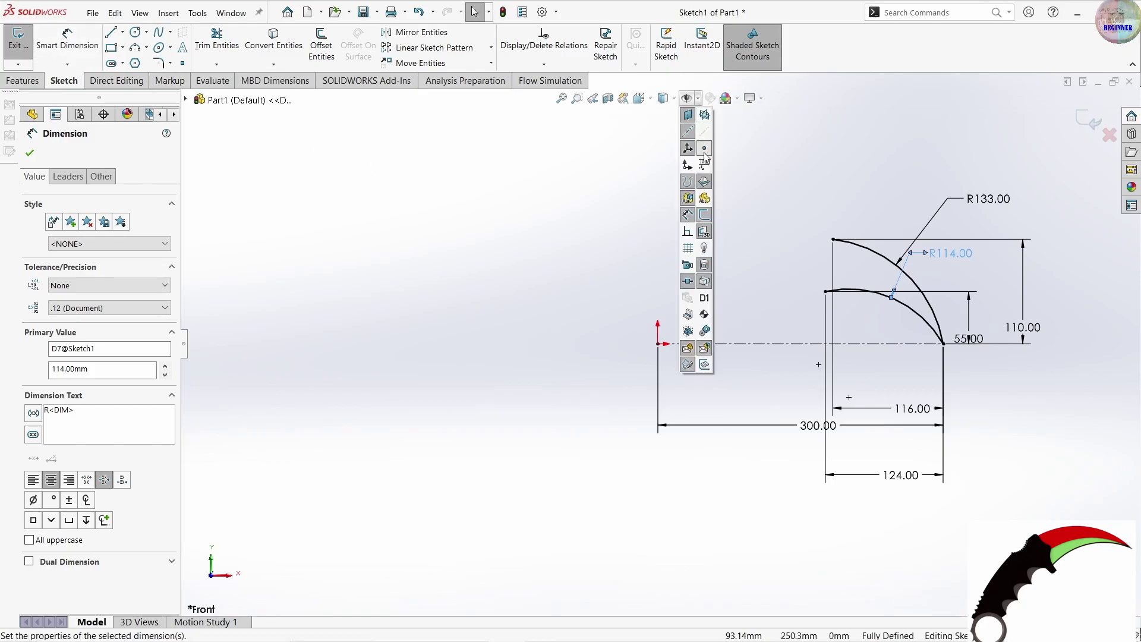
{"action": "left_click", "coordinate": [697, 221]}
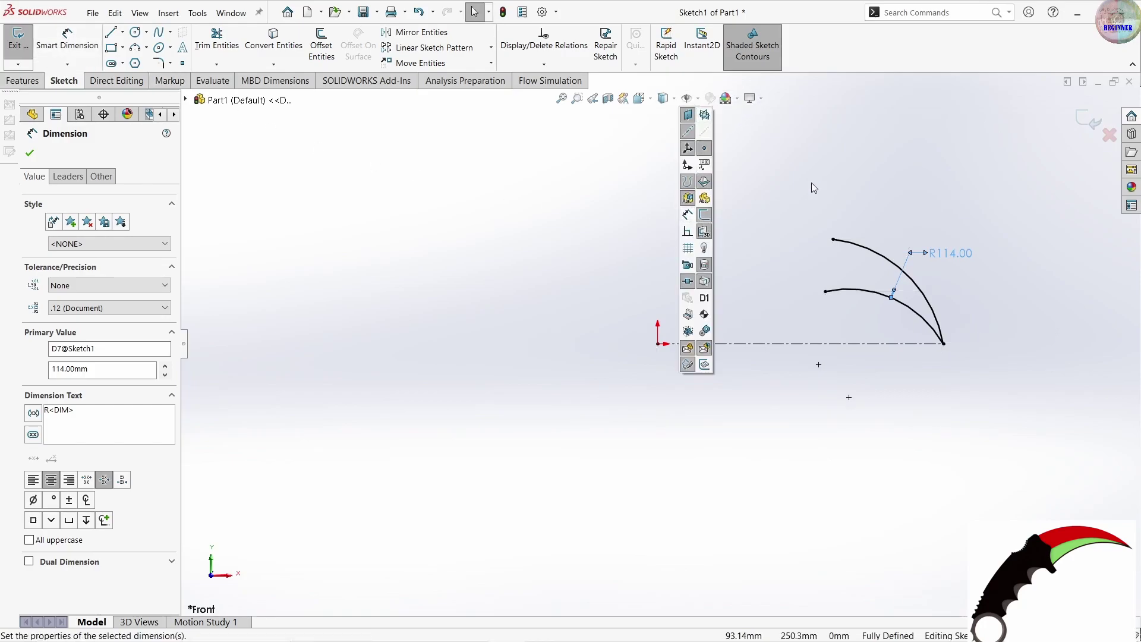
- Draw a short 45° corner line from the upper arc's top end
{"action": "left_click", "coordinate": [1046, 284]}
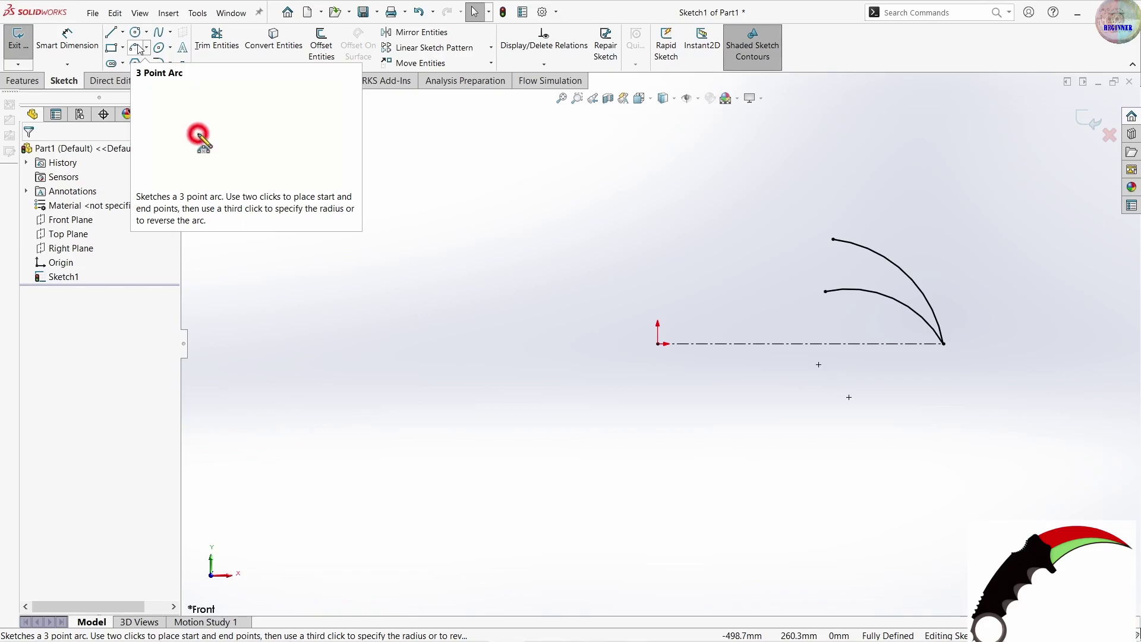
{"action": "left_click", "coordinate": [111, 32]}
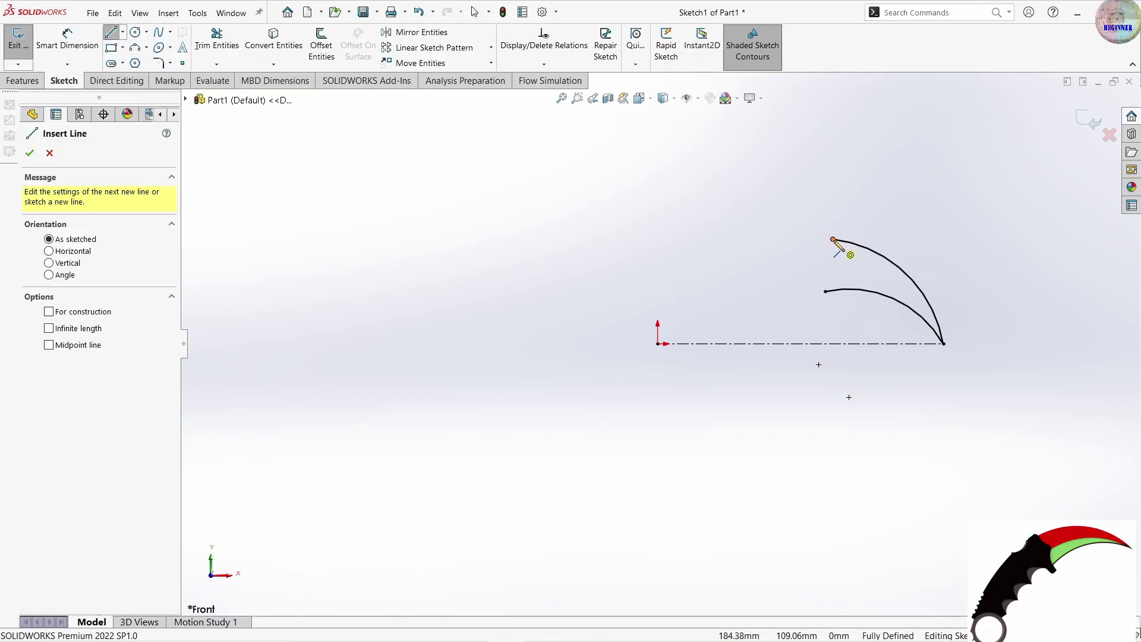
{"action": "left_click", "coordinate": [833, 240]}
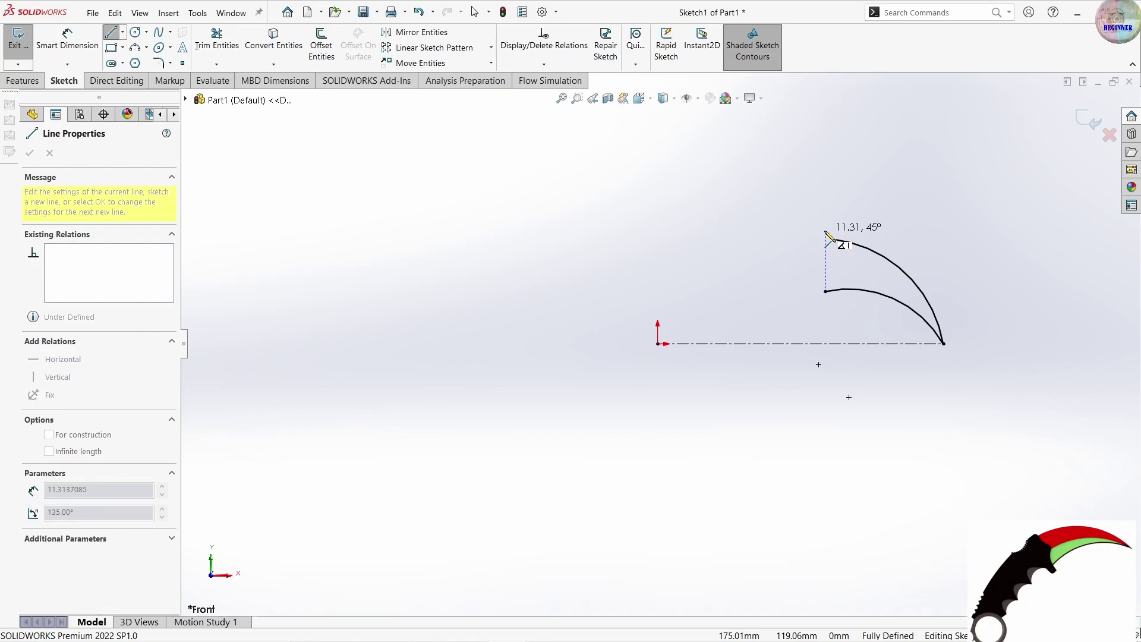
{"action": "left_click", "coordinate": [826, 232]}
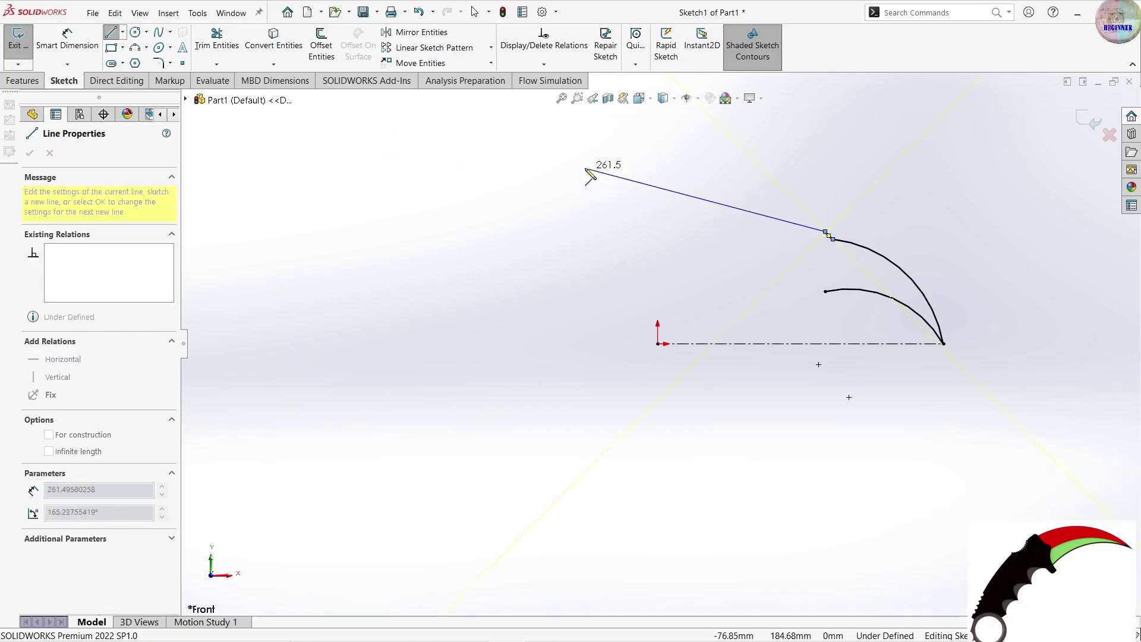
{"action": "key", "text": "Escape"}
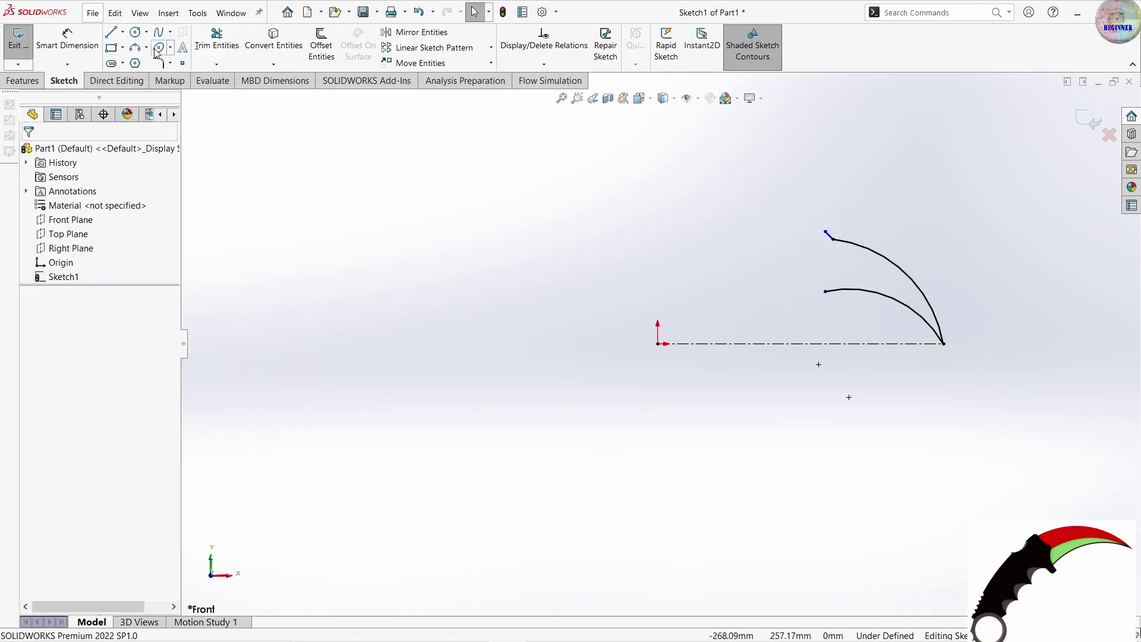
- Draw a gently curved 3-point spine arc from the corner line's end out to the left
{"action": "left_click", "coordinate": [157, 53]}
{"action": "left_click", "coordinate": [168, 94]}
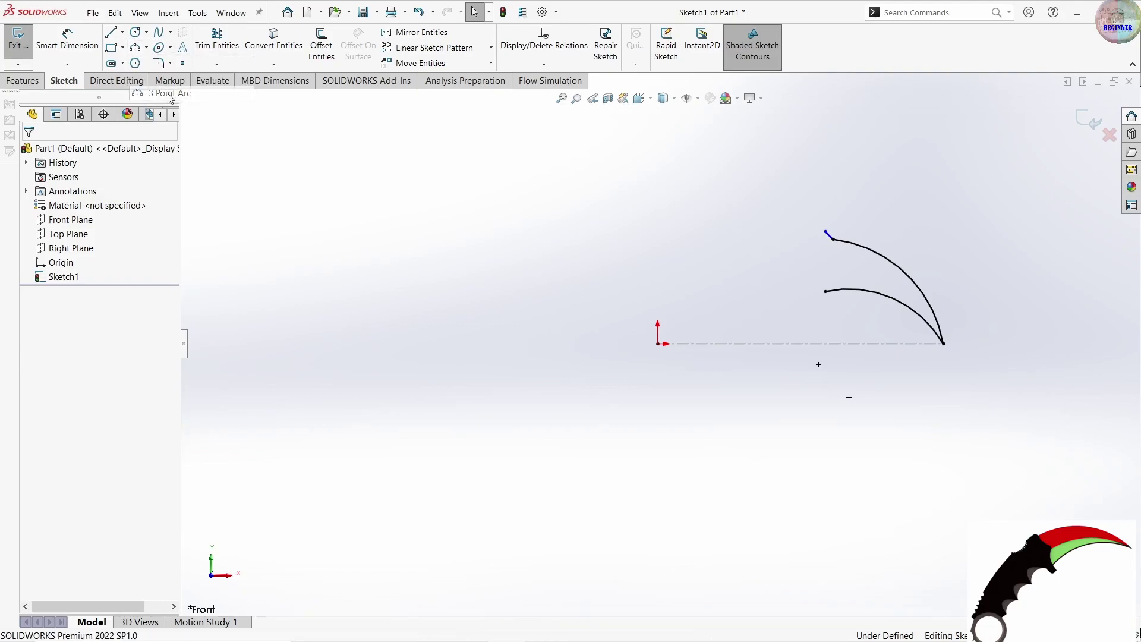
{"action": "left_click", "coordinate": [828, 234]}
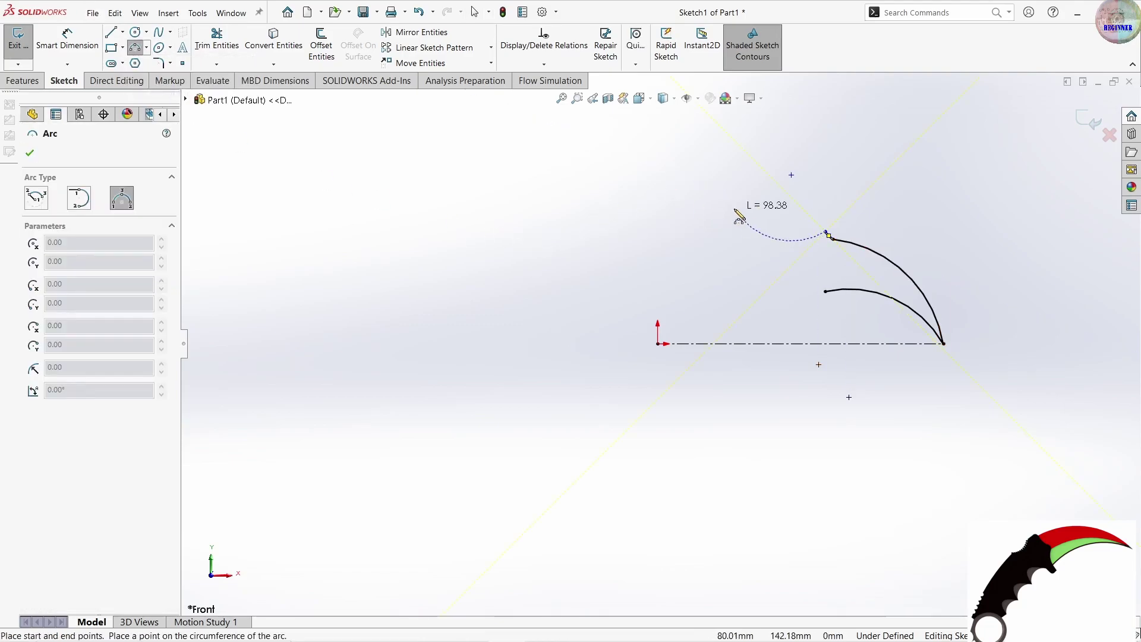
{"action": "left_click", "coordinate": [679, 279]}
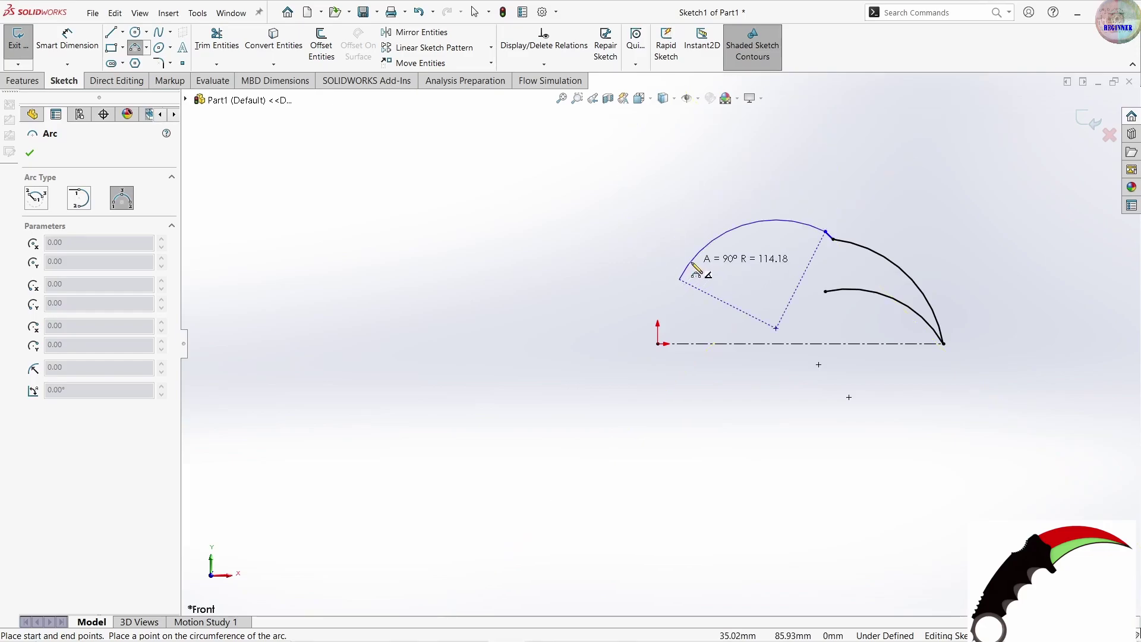
{"action": "left_click", "coordinate": [702, 269]}
{"action": "key", "text": "Escape"}
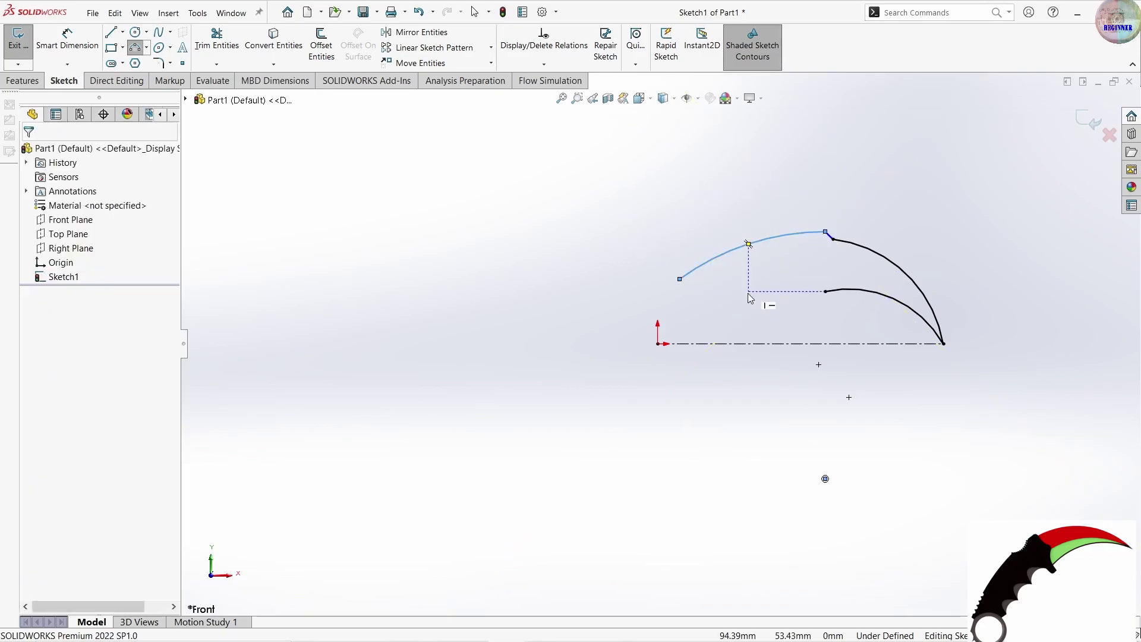
{"action": "key", "text": "Escape"}
- Dimension the tip corner to 6 mm high and 2 mm wide
{"action": "left_click", "coordinate": [81, 47]}
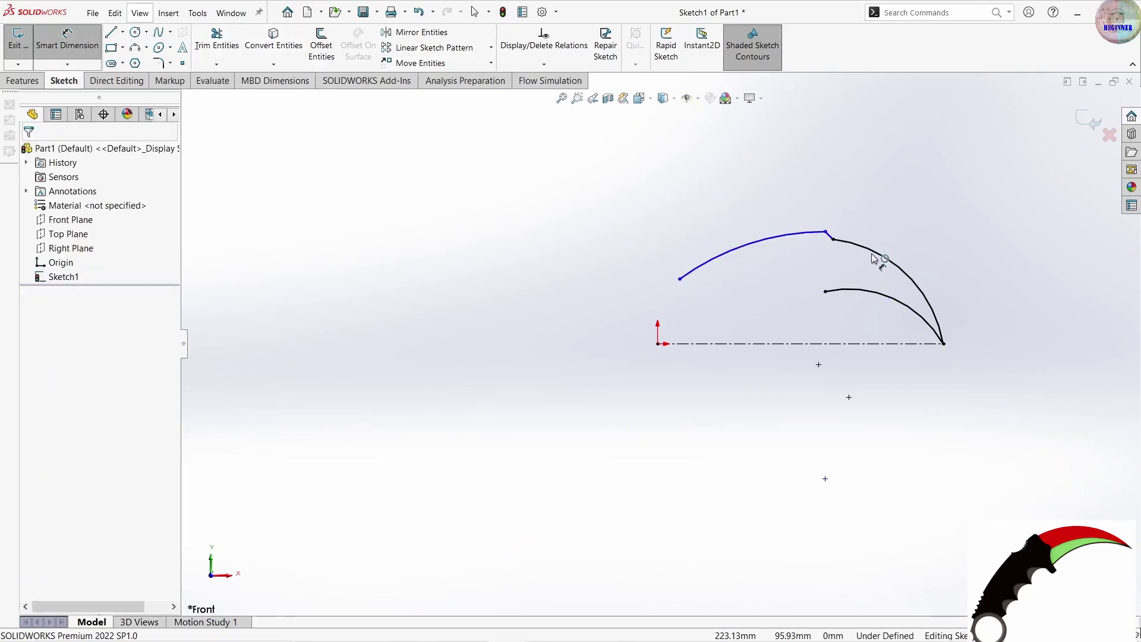
{"action": "scroll", "coordinate": [874, 259], "scroll_direction": "down", "scroll_amount": 2}
{"action": "scroll", "coordinate": [785, 268], "scroll_direction": "down", "scroll_amount": 2}
{"action": "left_click", "coordinate": [737, 244]}
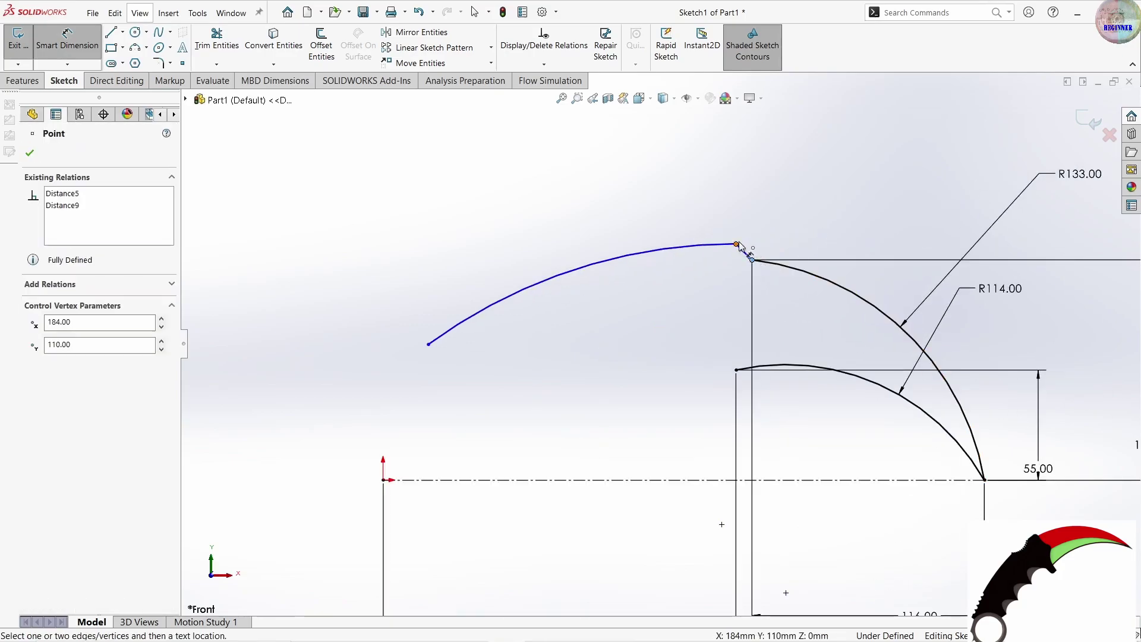
{"action": "left_click", "coordinate": [825, 249]}
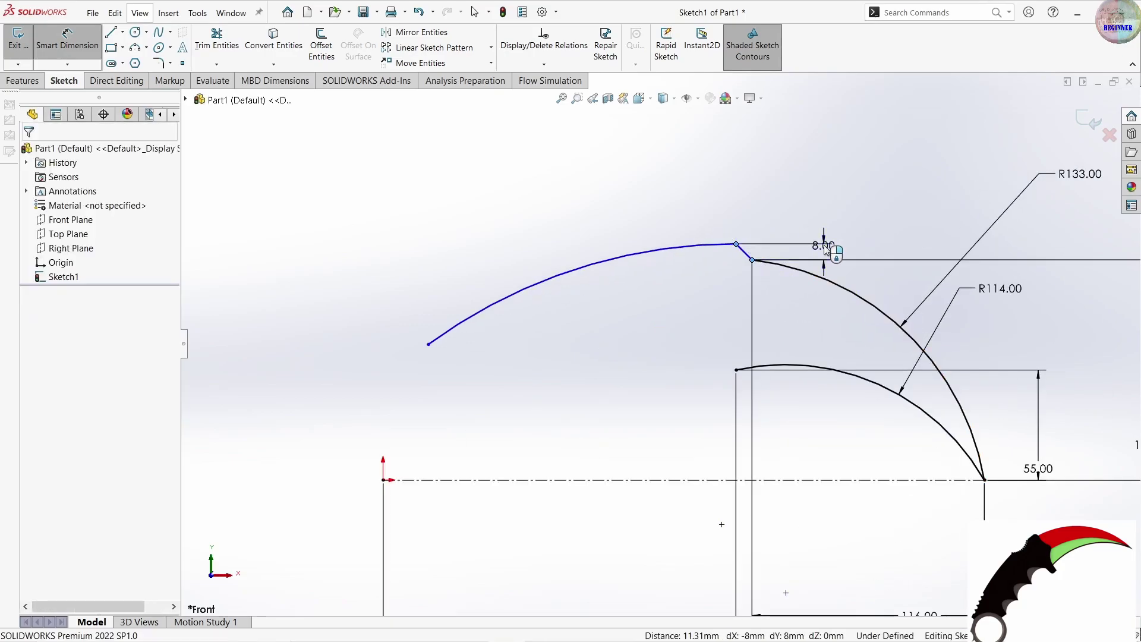
{"action": "type", "text": "6"}
{"action": "key", "text": "Return"}
{"action": "key", "text": "Escape"}
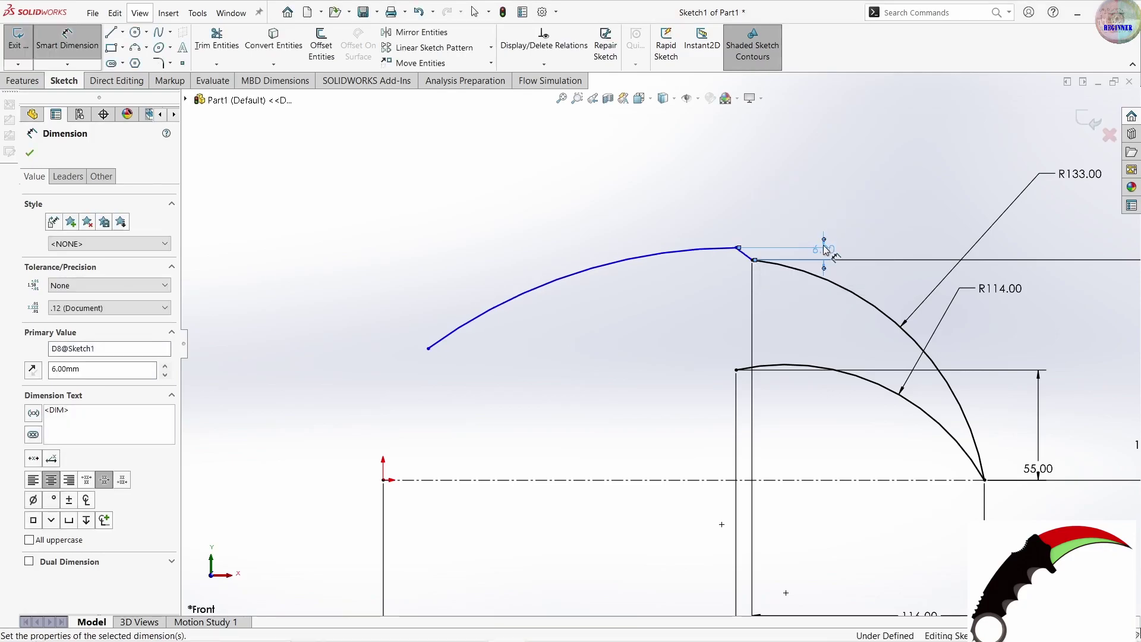
{"action": "left_click", "coordinate": [753, 260]}
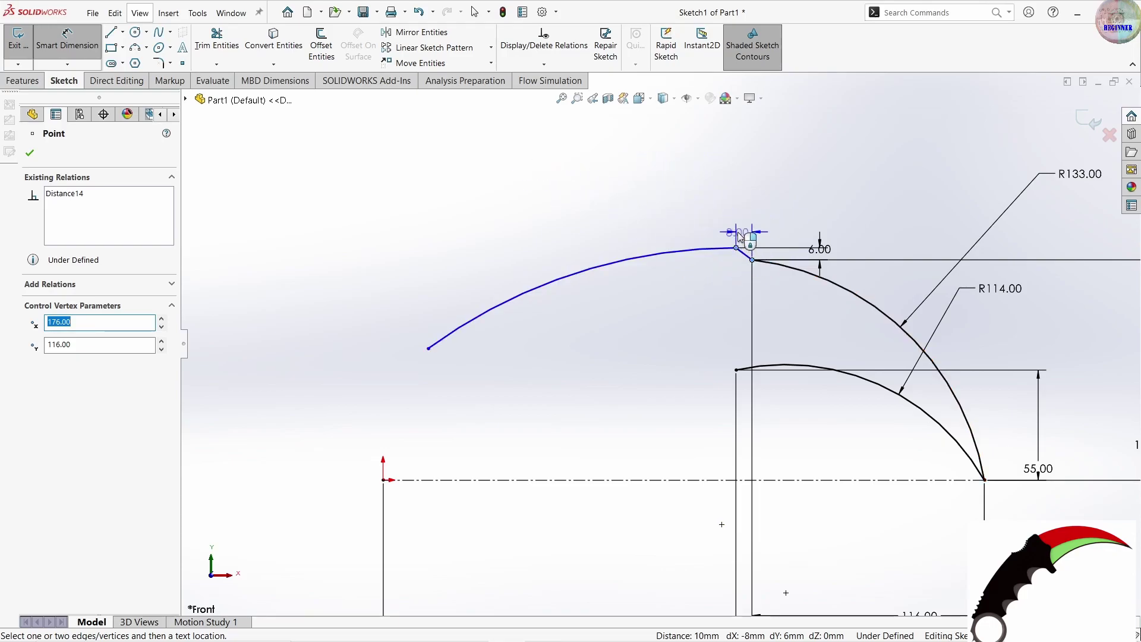
{"action": "left_click", "coordinate": [750, 233]}
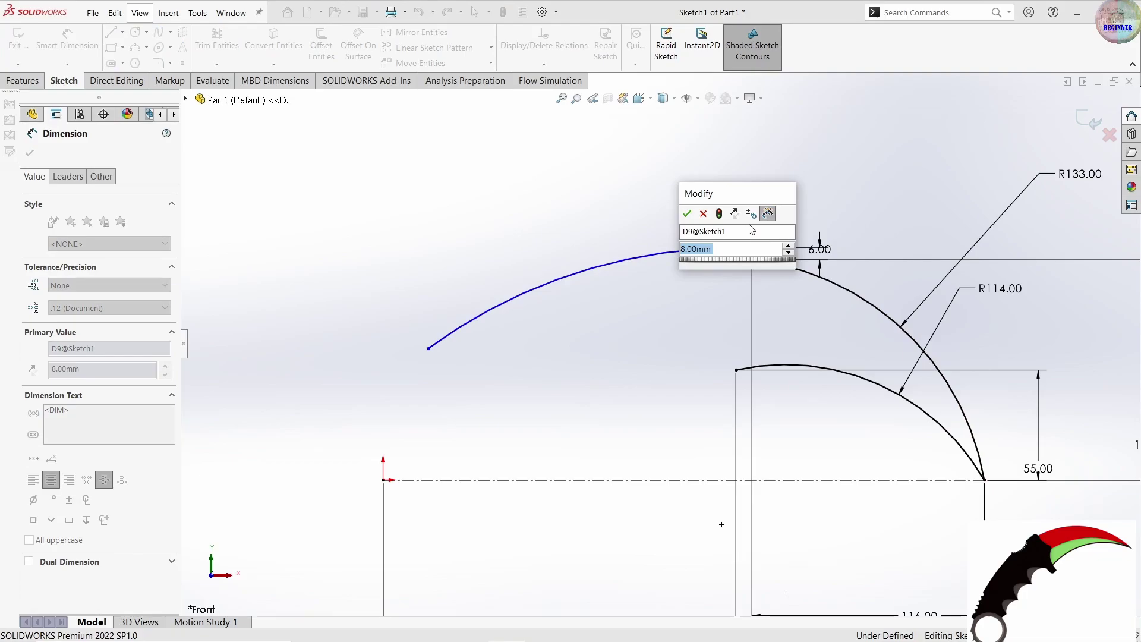
{"action": "type", "text": "2"}
{"action": "key", "text": "Return"}
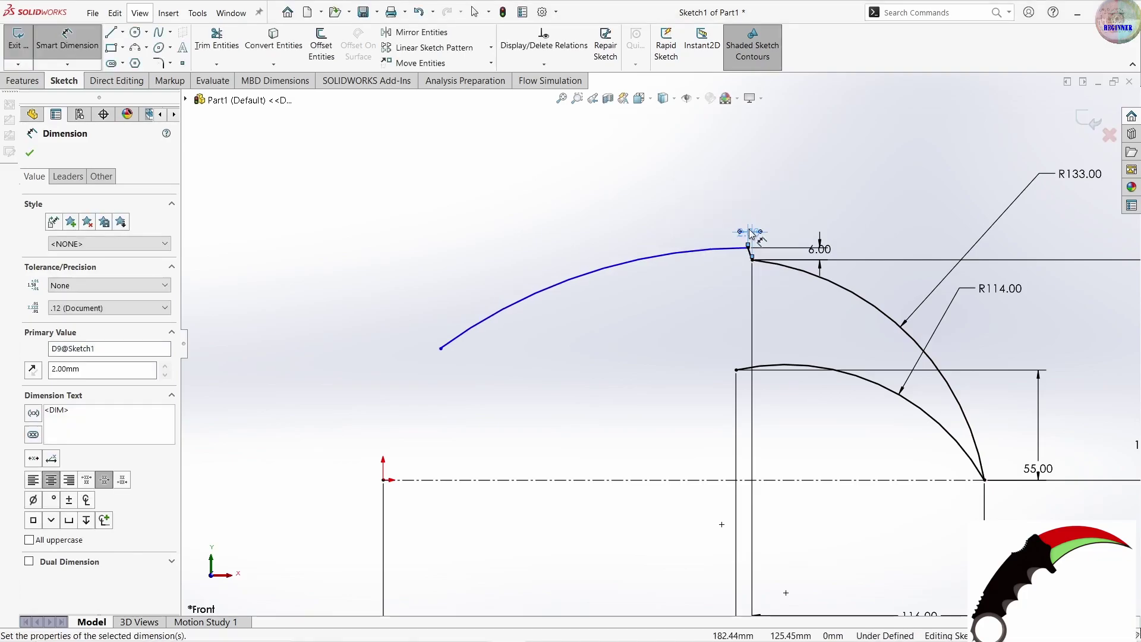
{"action": "left_click_drag", "start_coordinate": [754, 236], "coordinate": [755, 220]}
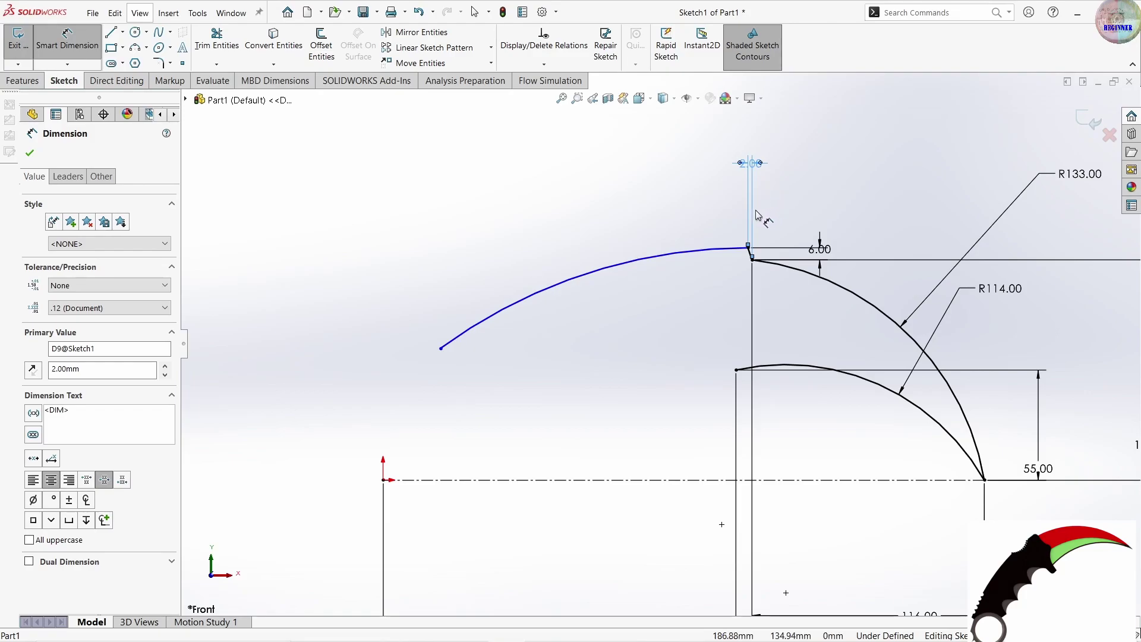
- Give the spine arc a radius of 300
{"action": "left_click", "coordinate": [551, 292]}
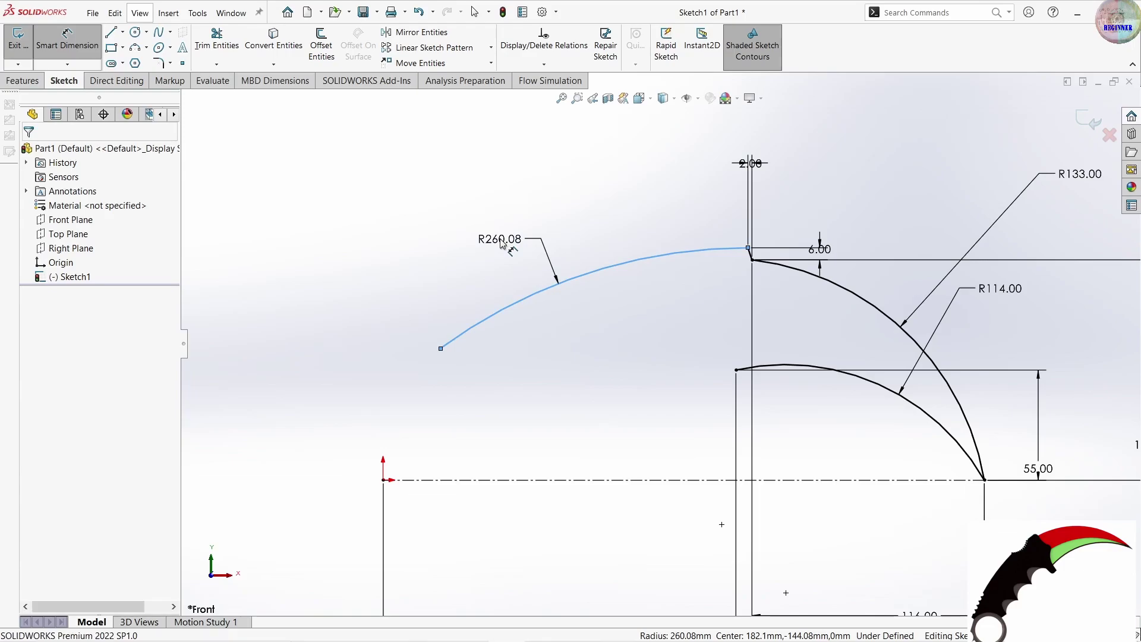
{"action": "left_click", "coordinate": [503, 242]}
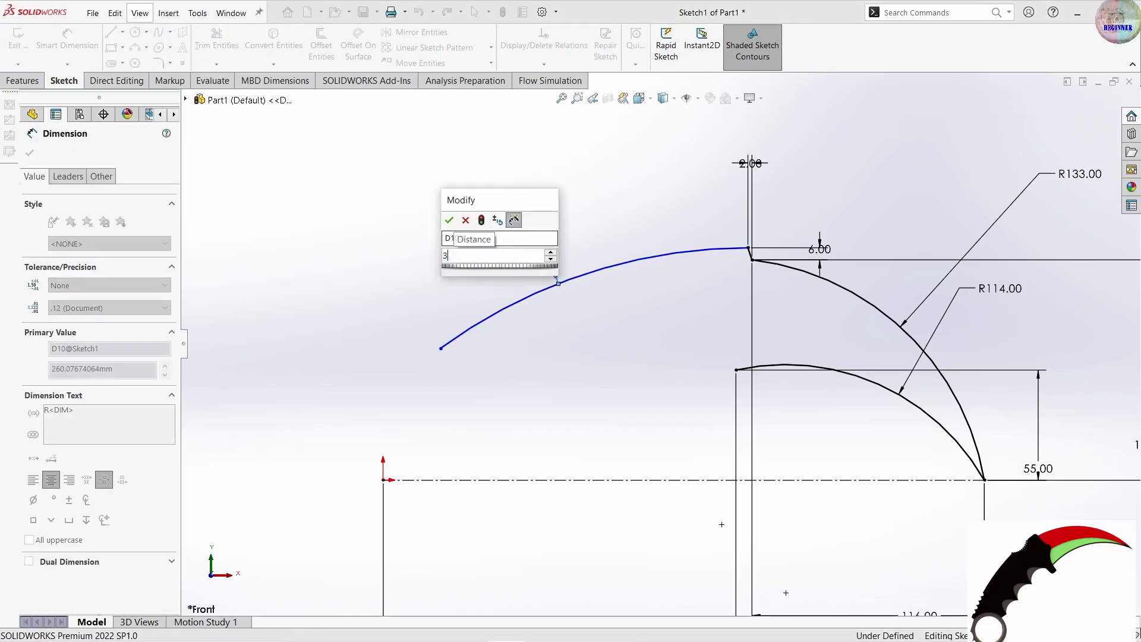
{"action": "type", "text": "300"}
{"action": "key", "text": "Return"}
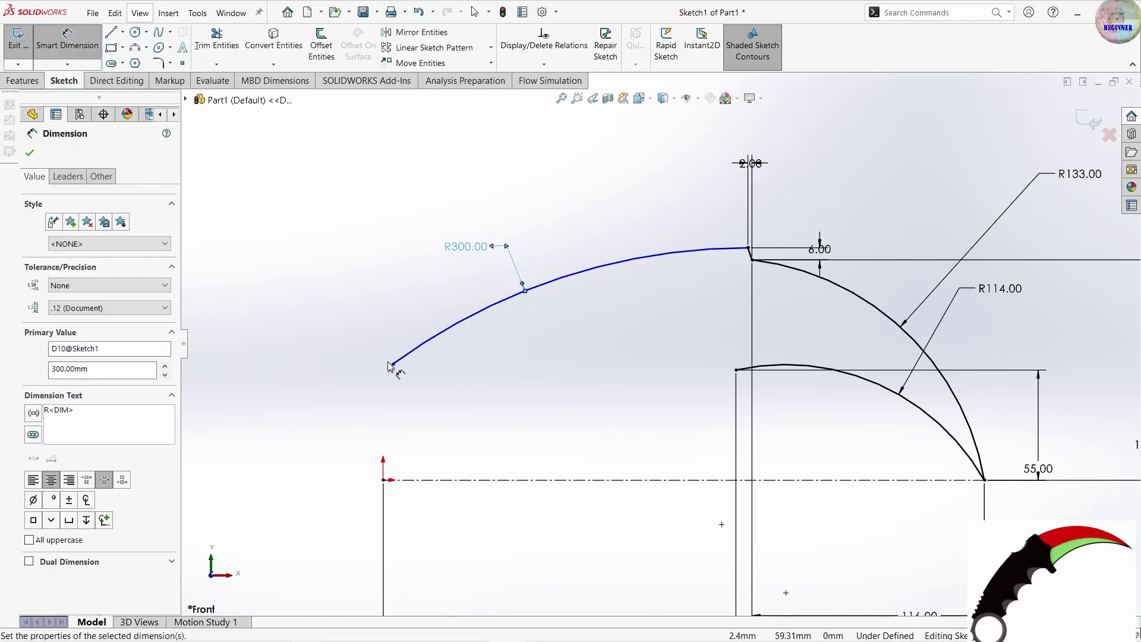
- Set the spine arc's span to 167 mm and its left end 62 mm above the origin
{"action": "left_click", "coordinate": [750, 249]}
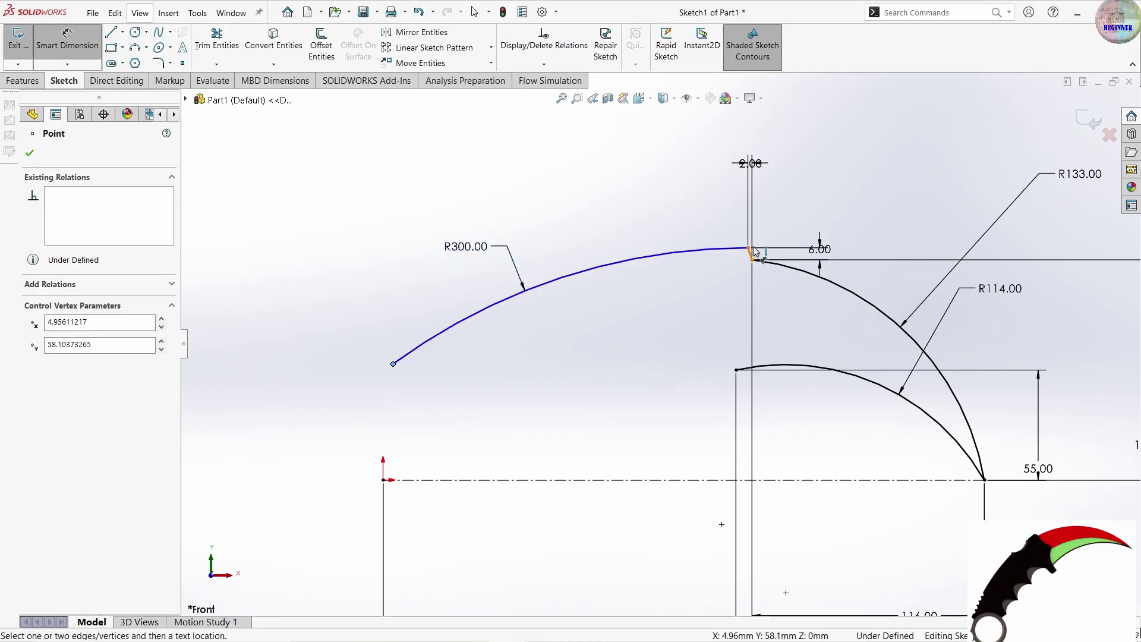
{"action": "left_click", "coordinate": [393, 364]}
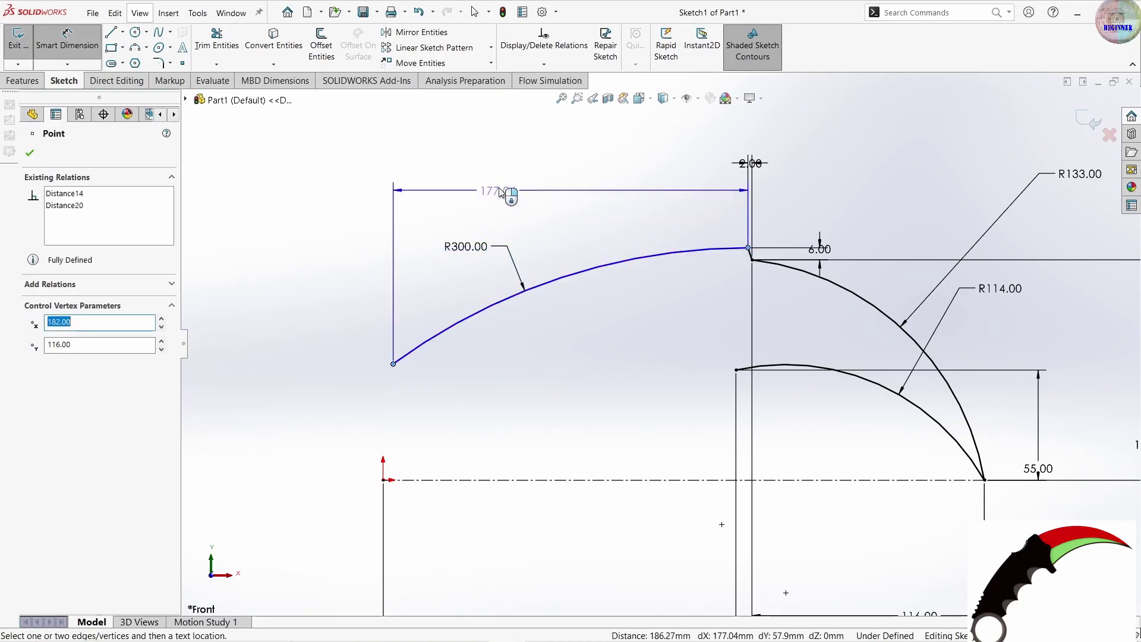
{"action": "left_click", "coordinate": [487, 179]}
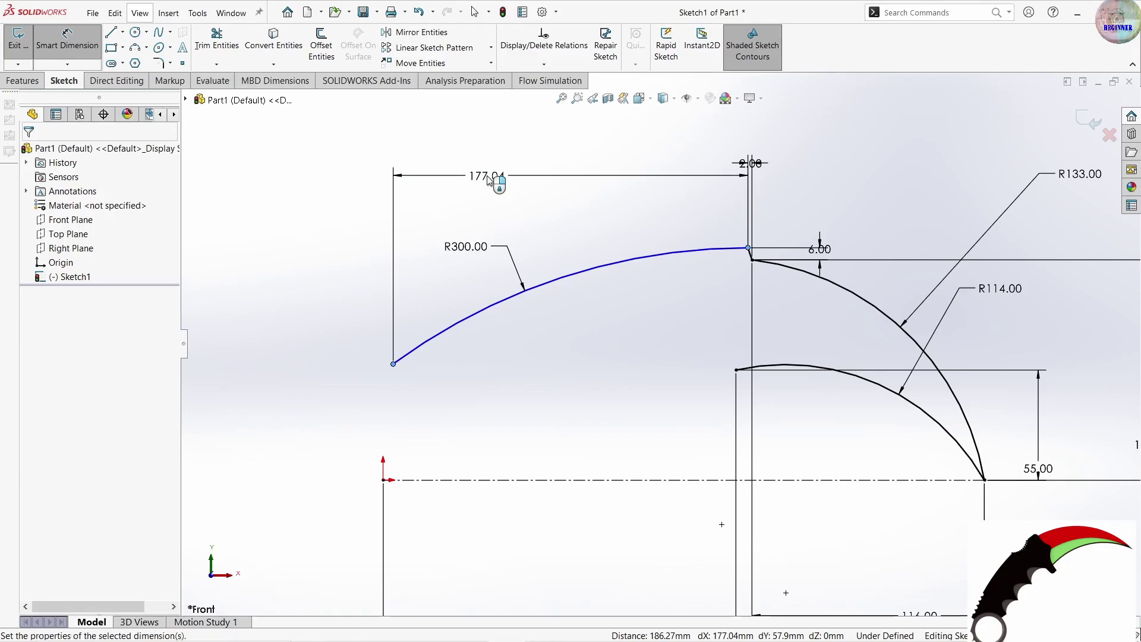
{"action": "type", "text": "167"}
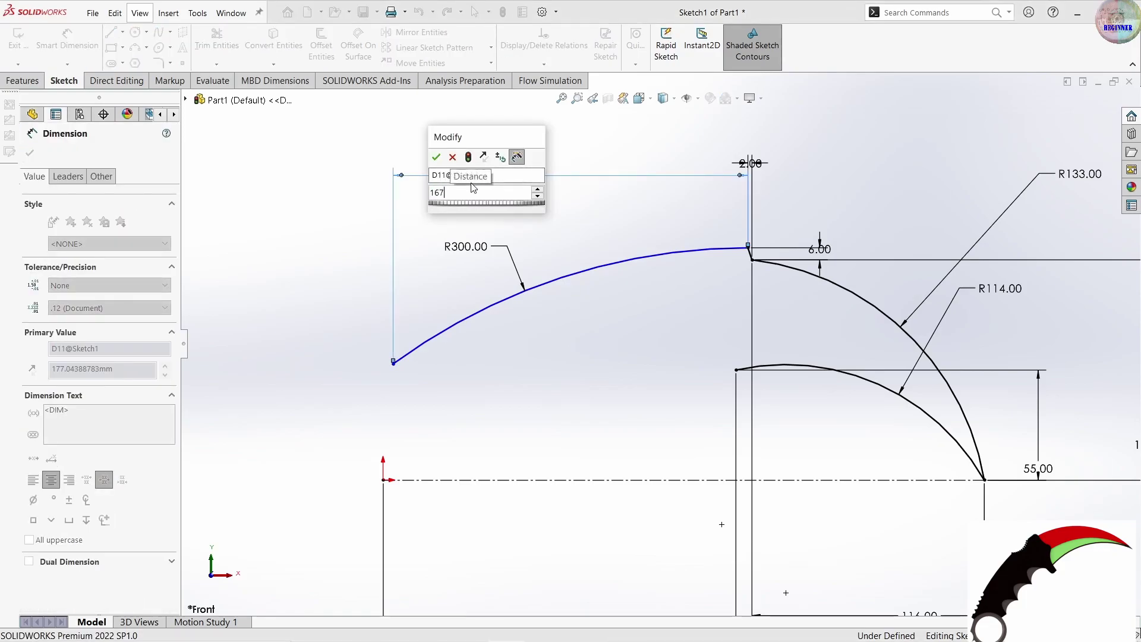
{"action": "key", "text": "Return"}
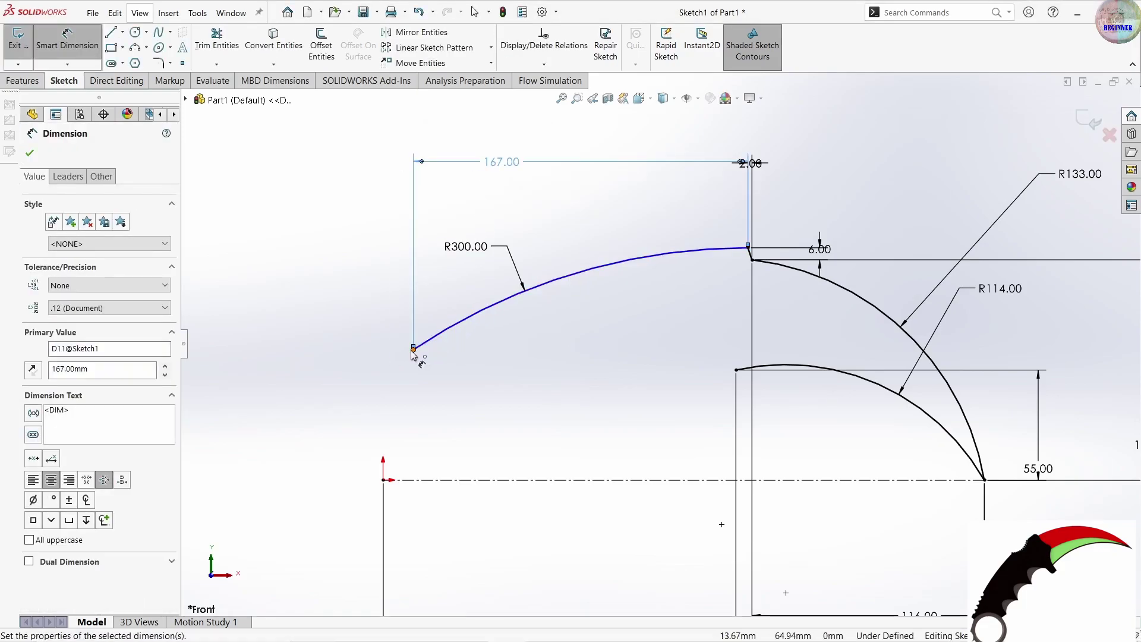
{"action": "left_click", "coordinate": [413, 349]}
{"action": "left_click", "coordinate": [383, 480]}
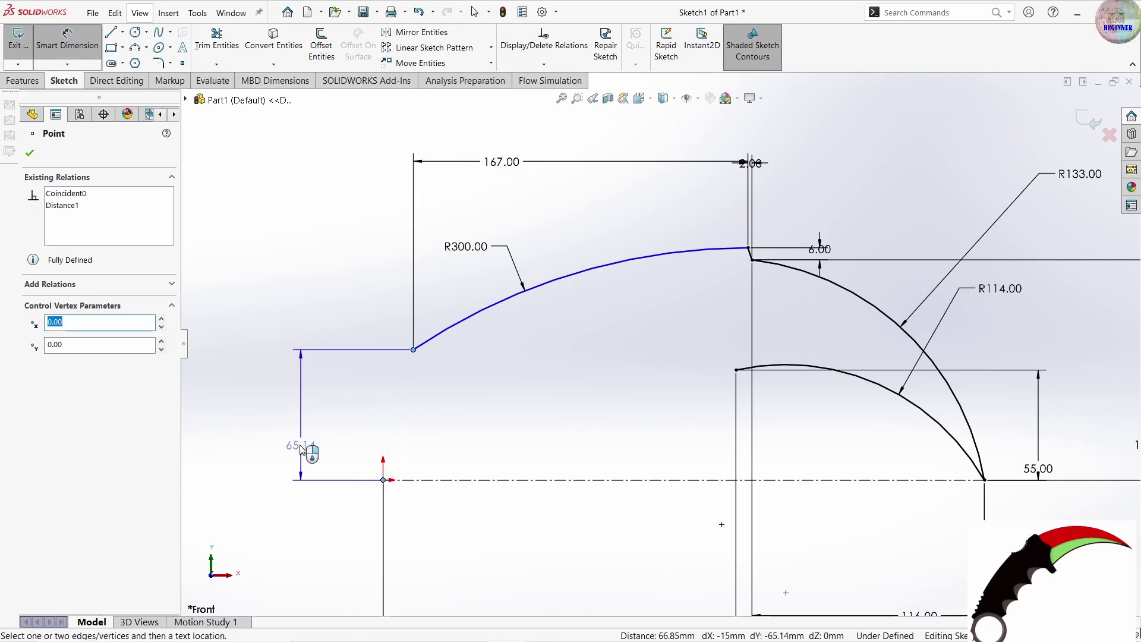
{"action": "left_click", "coordinate": [300, 450]}
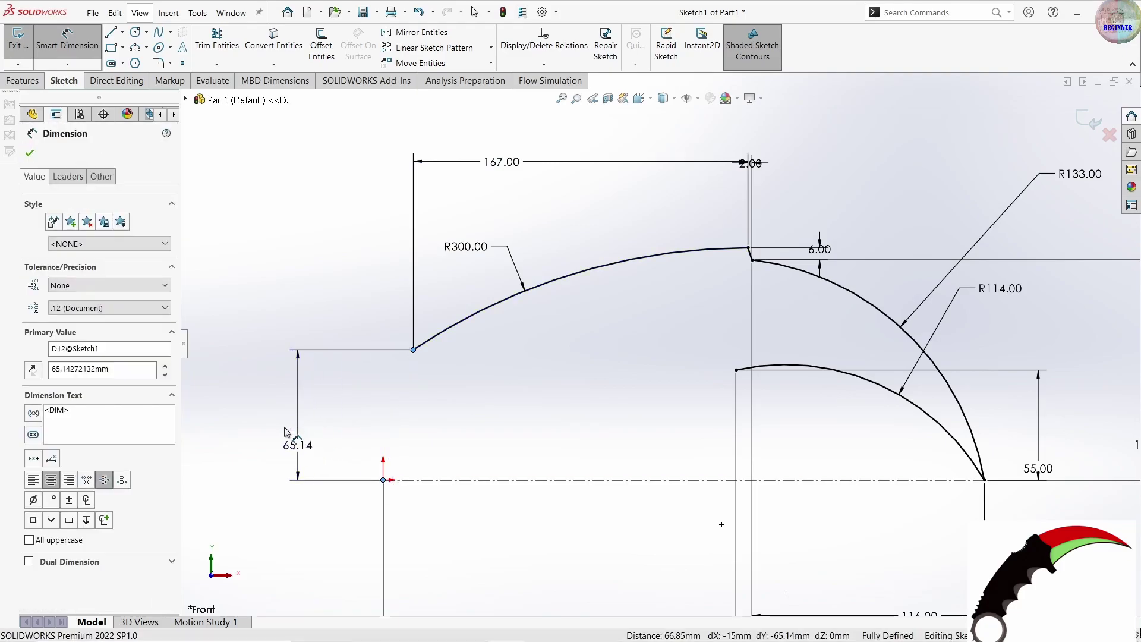
{"action": "type", "text": "62"}
{"action": "key", "text": "Return"}
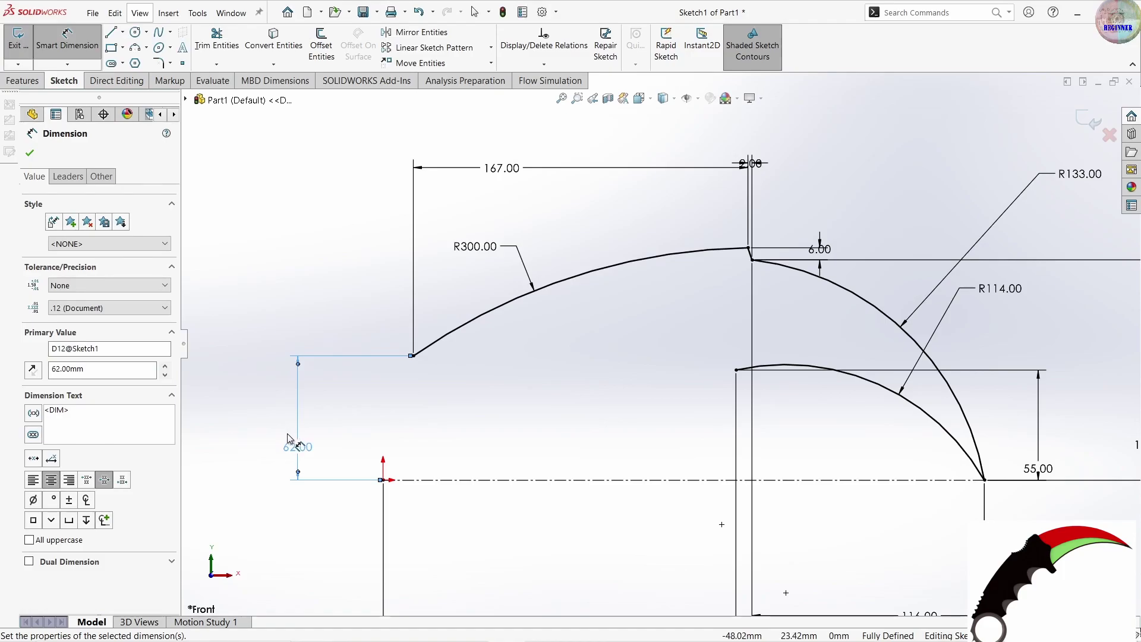
- Add a short line and a small 3-point arc dropping down from the spine arc's left end
{"action": "left_click", "coordinate": [111, 33]}
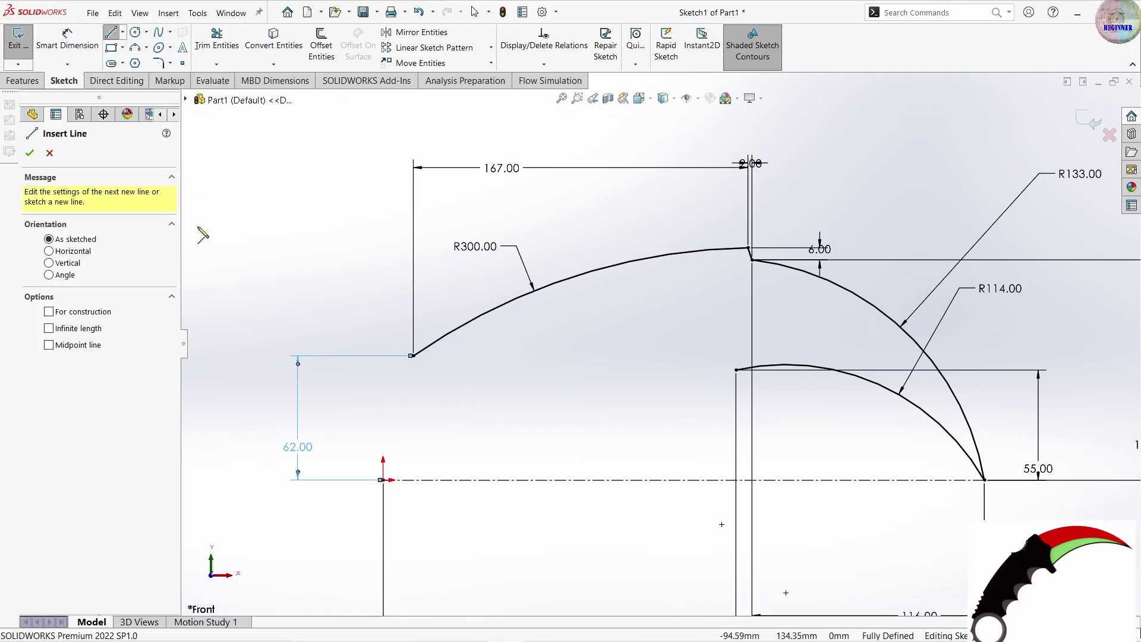
{"action": "left_click", "coordinate": [414, 357]}
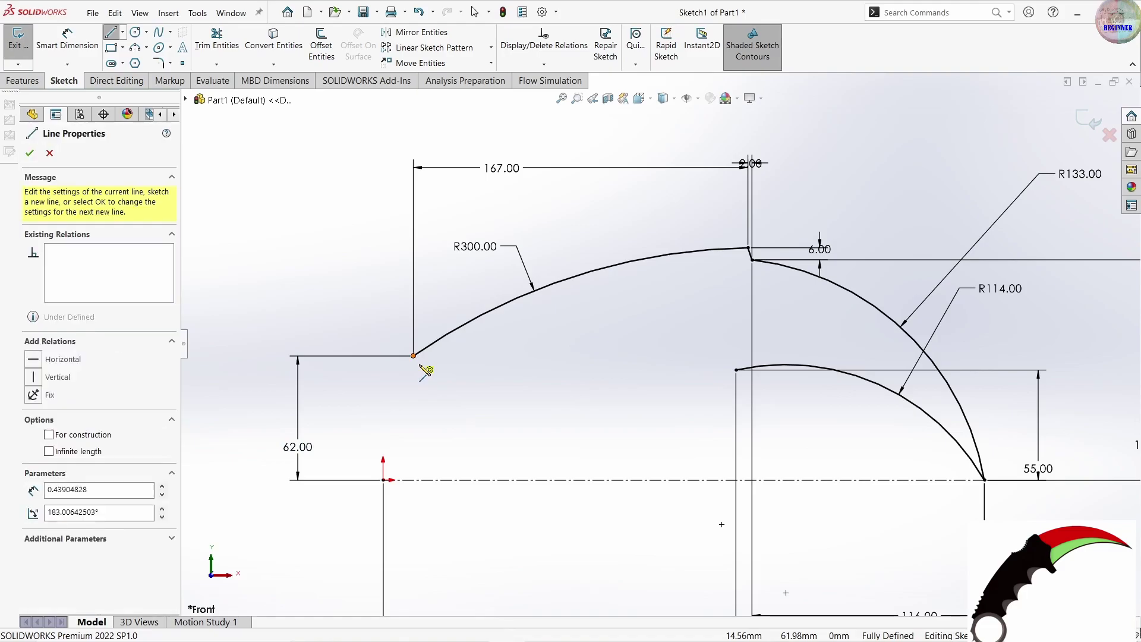
{"action": "left_click", "coordinate": [419, 370]}
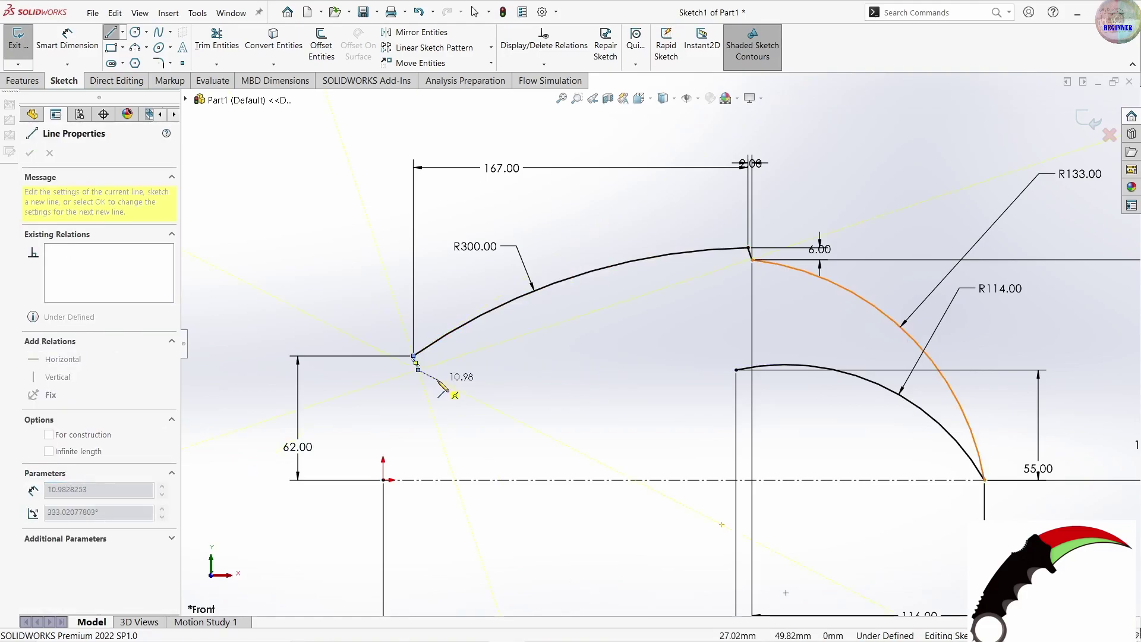
{"action": "left_click", "coordinate": [146, 47]}
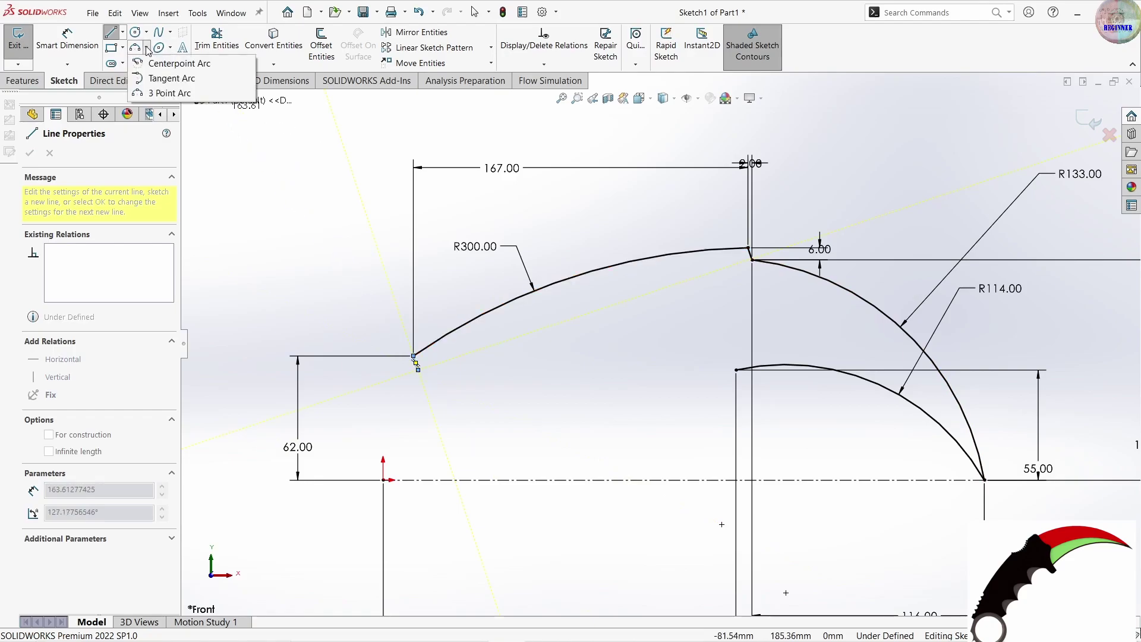
{"action": "left_click", "coordinate": [170, 93]}
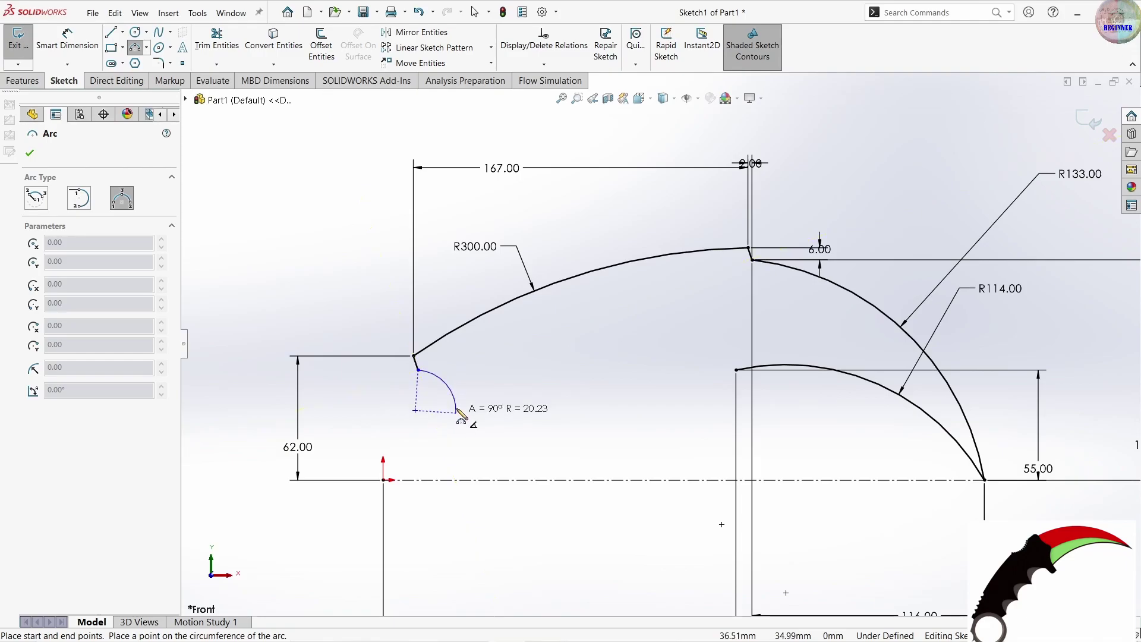
{"action": "left_click", "coordinate": [462, 399]}
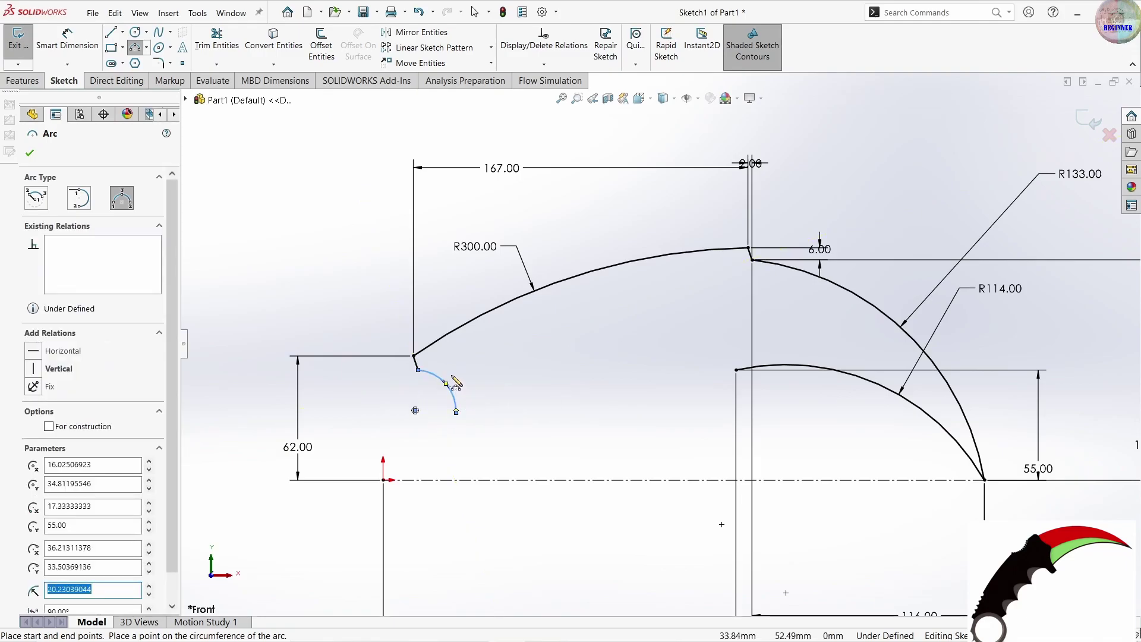
{"action": "key", "text": "Escape"}
{"action": "left_click", "coordinate": [67, 42]}
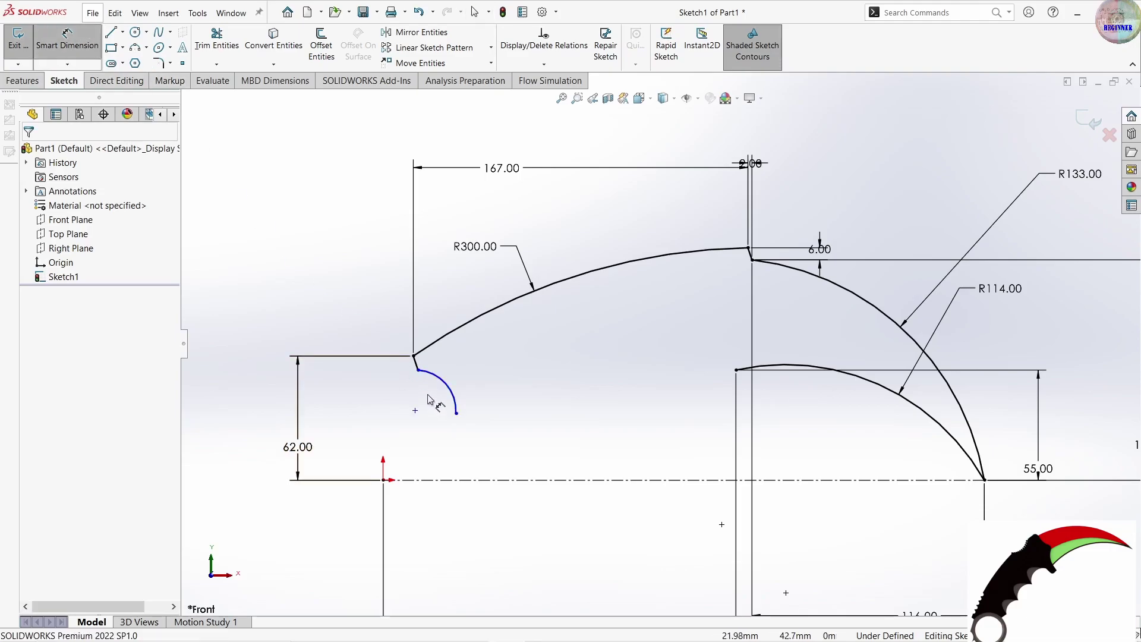
- Set the short line length to 5 and the small arc's end height to 33
{"action": "left_click", "coordinate": [414, 357]}
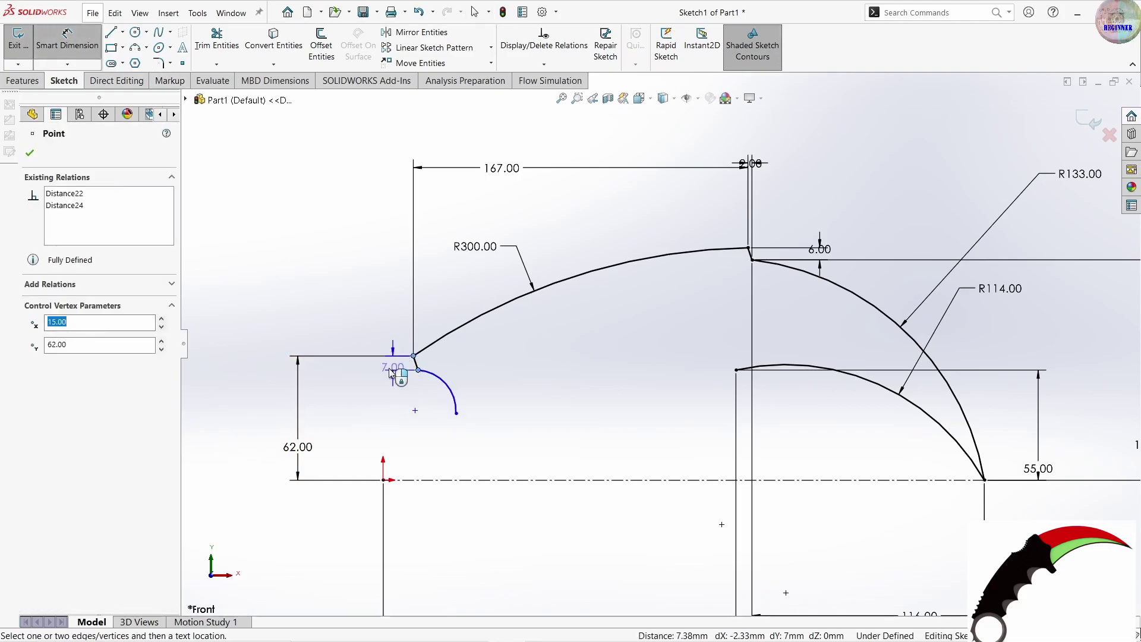
{"action": "left_click", "coordinate": [378, 378]}
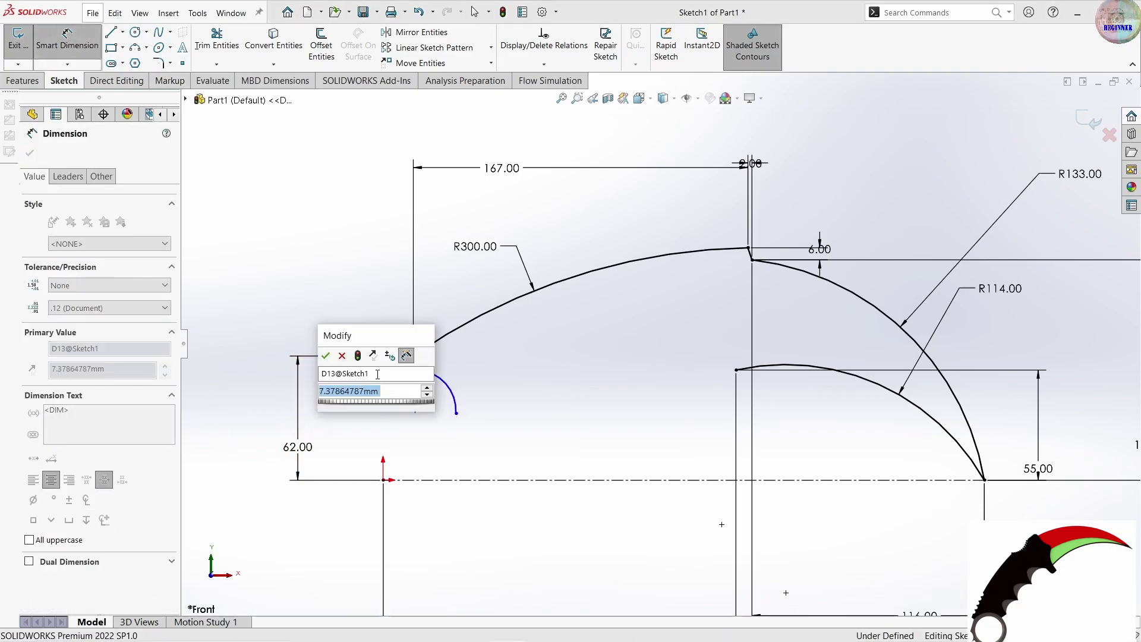
{"action": "type", "text": "5"}
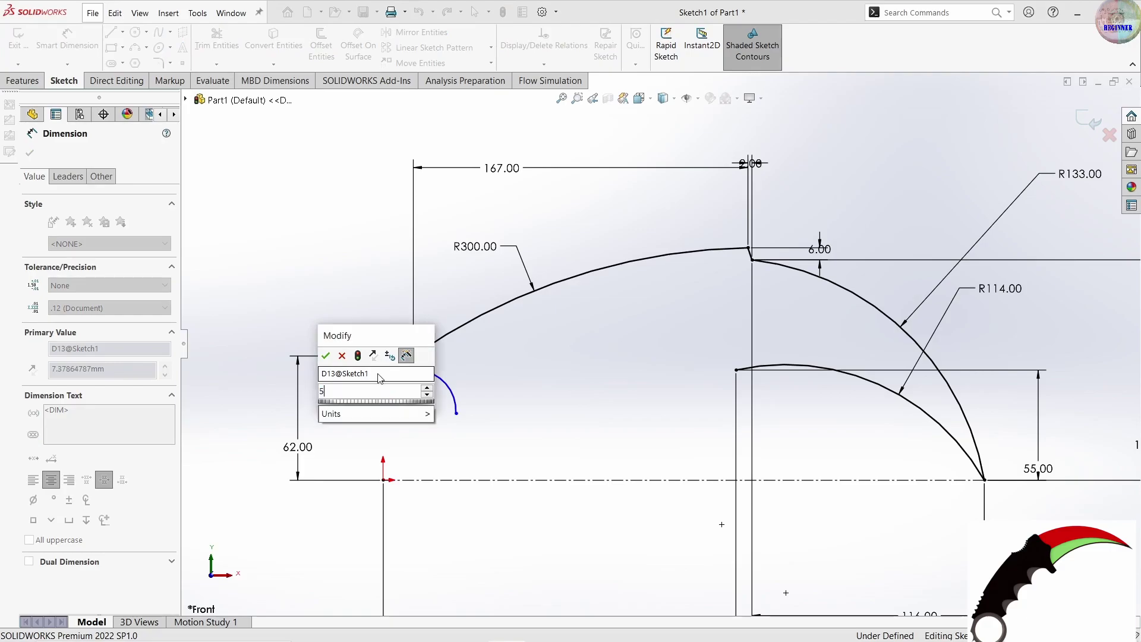
{"action": "key", "text": "Return"}
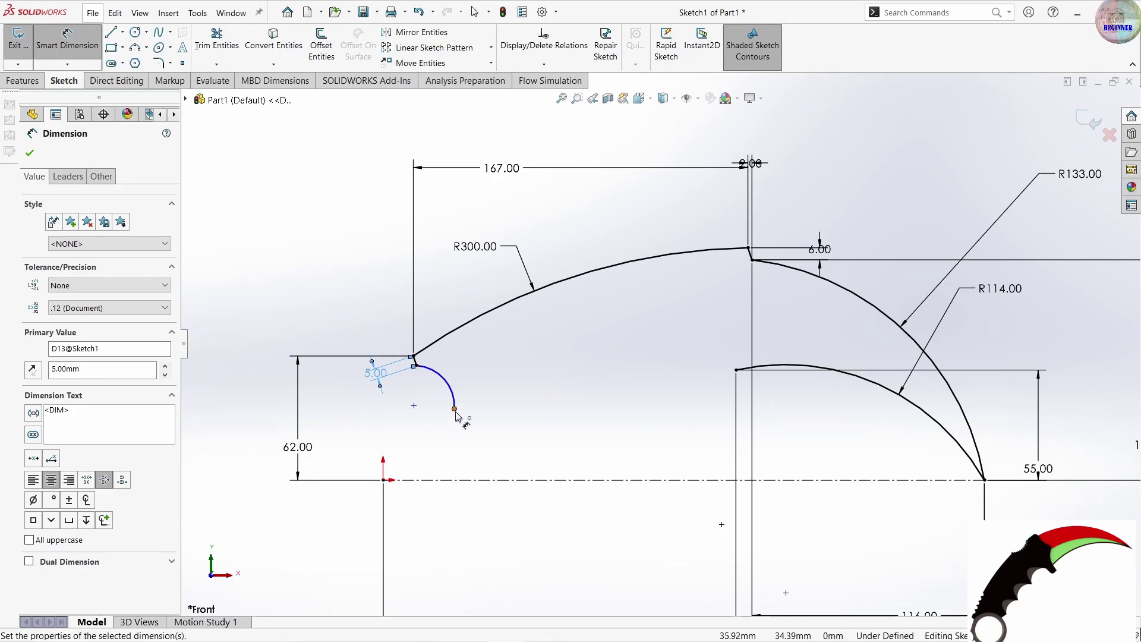
{"action": "left_click", "coordinate": [455, 410]}
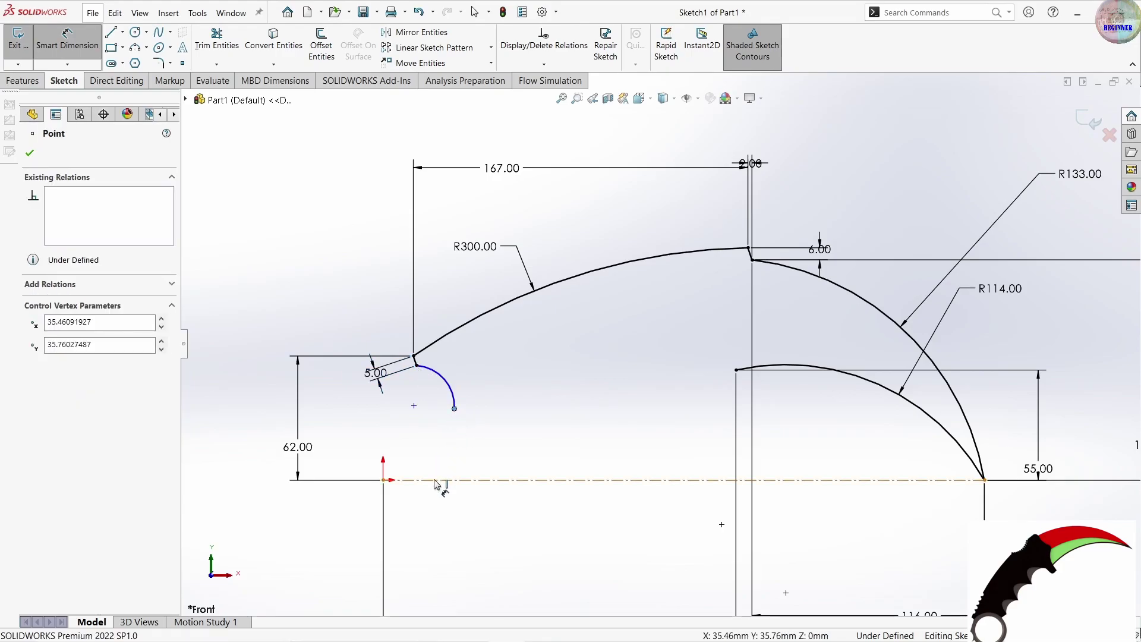
{"action": "left_click", "coordinate": [392, 479]}
{"action": "left_click", "coordinate": [372, 473]}
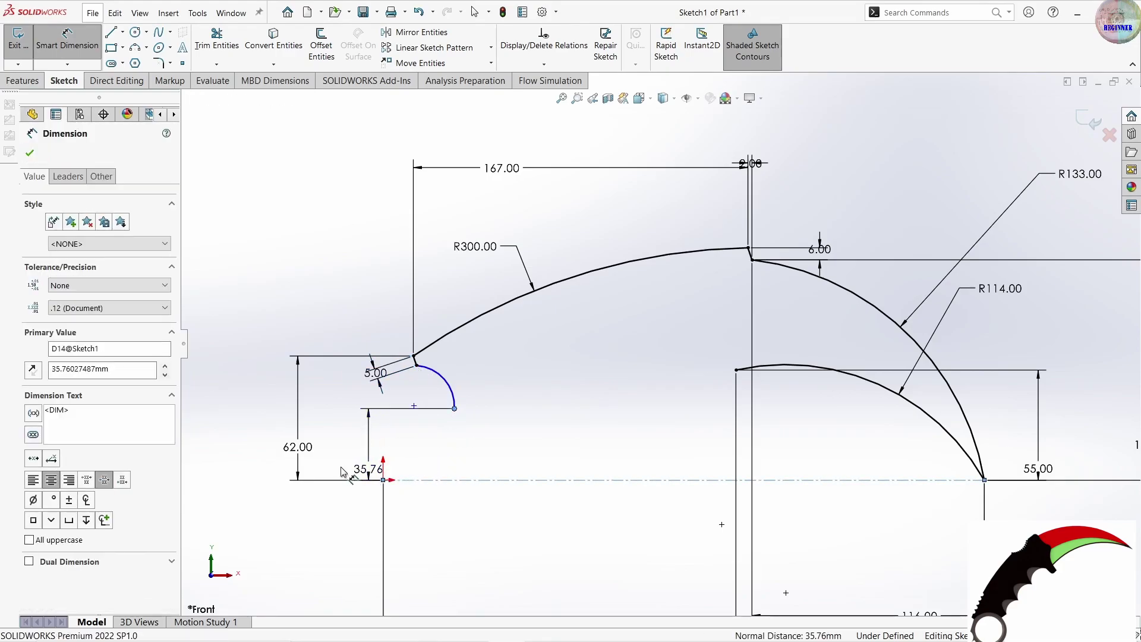
{"action": "type", "text": "33"}
{"action": "key", "text": "Return"}
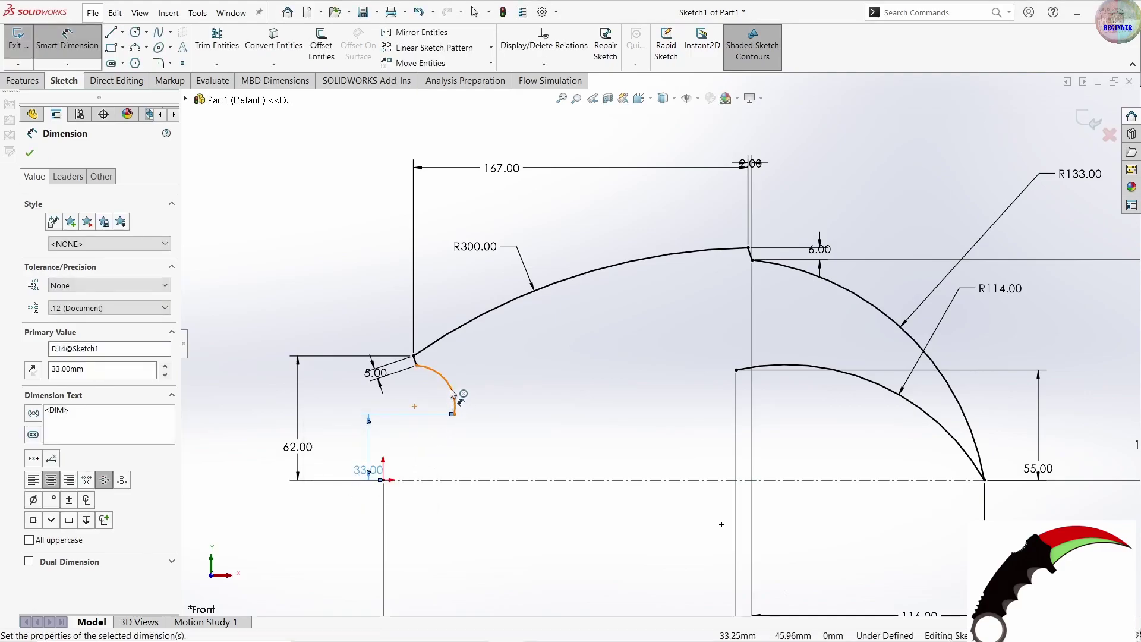
- Give the small hook arc a radius of 32
{"action": "left_click", "coordinate": [451, 393]}
{"action": "left_click", "coordinate": [480, 382]}
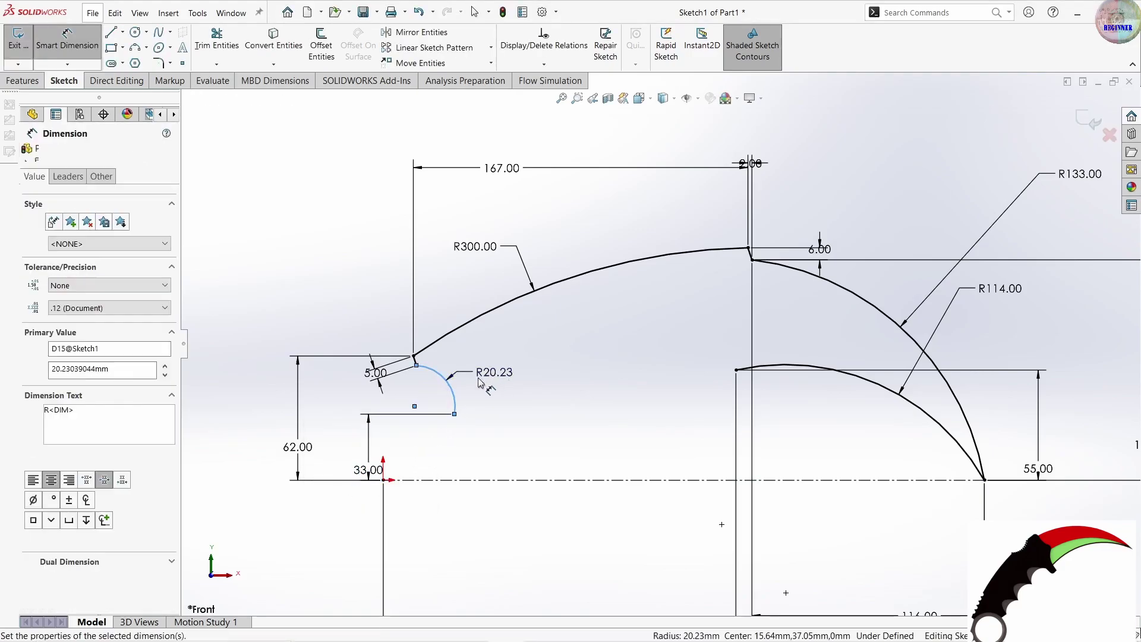
{"action": "type", "text": "32"}
{"action": "key", "text": "Return"}
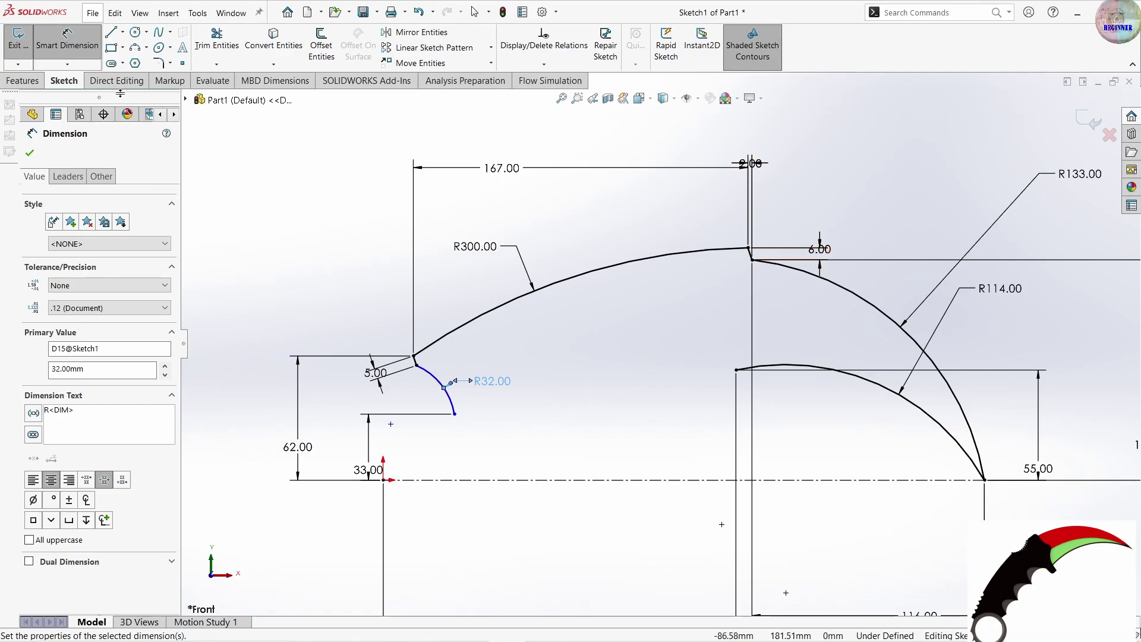
{"action": "key", "text": "Escape"}
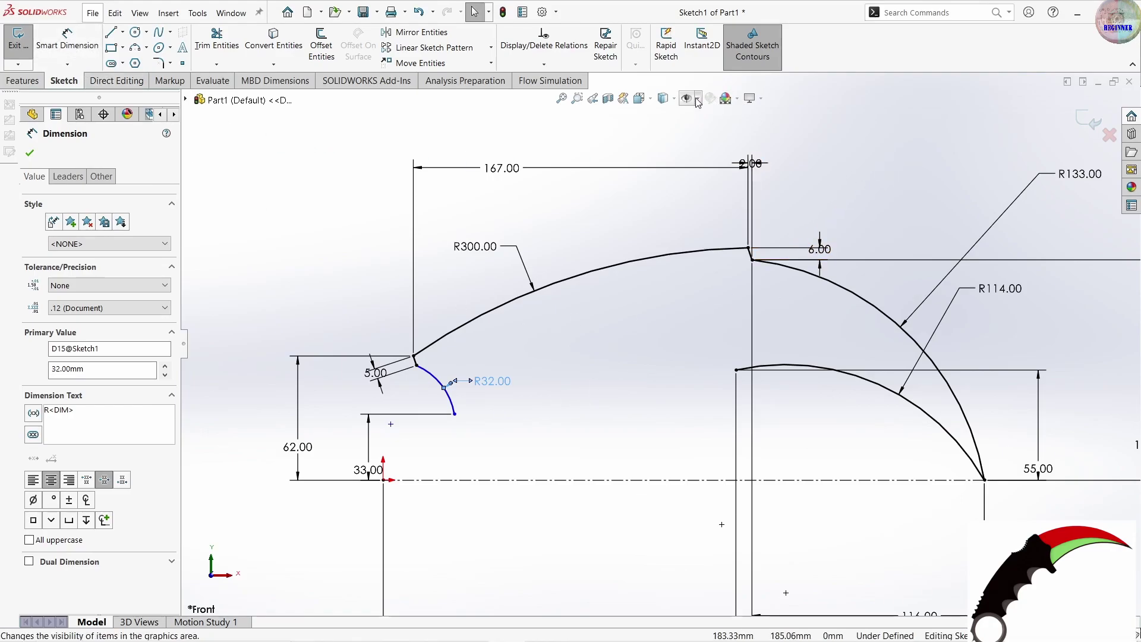
{"action": "left_click", "coordinate": [697, 100]}
- Hide the sketch dimensions and draw two short notch lines at the inner curve's left end
{"action": "left_click", "coordinate": [688, 217]}
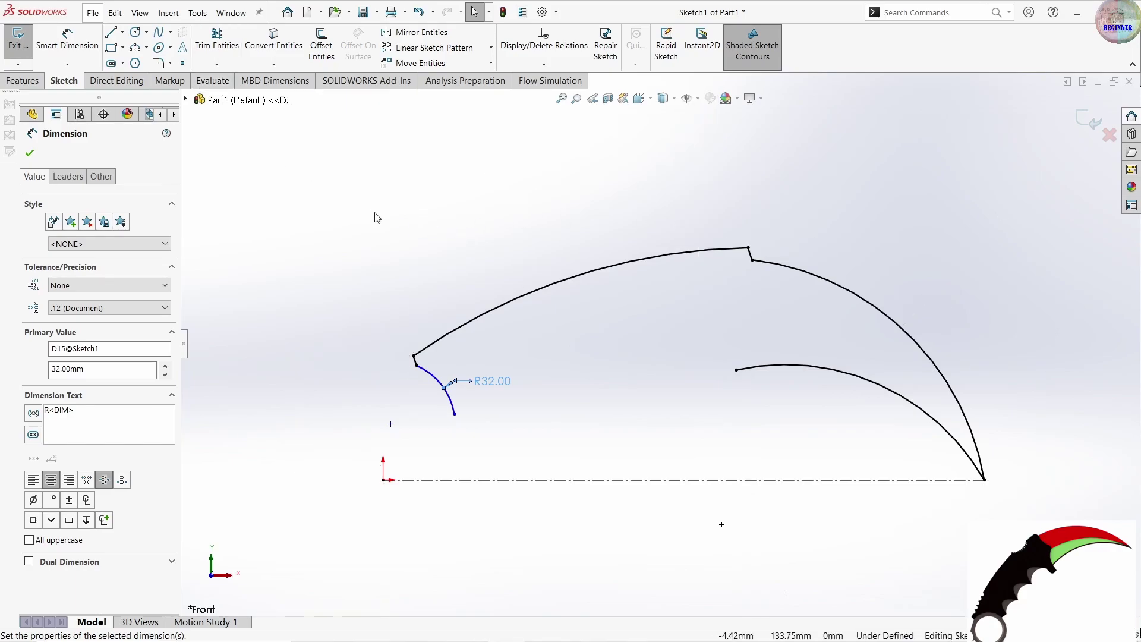
{"action": "left_click", "coordinate": [110, 32]}
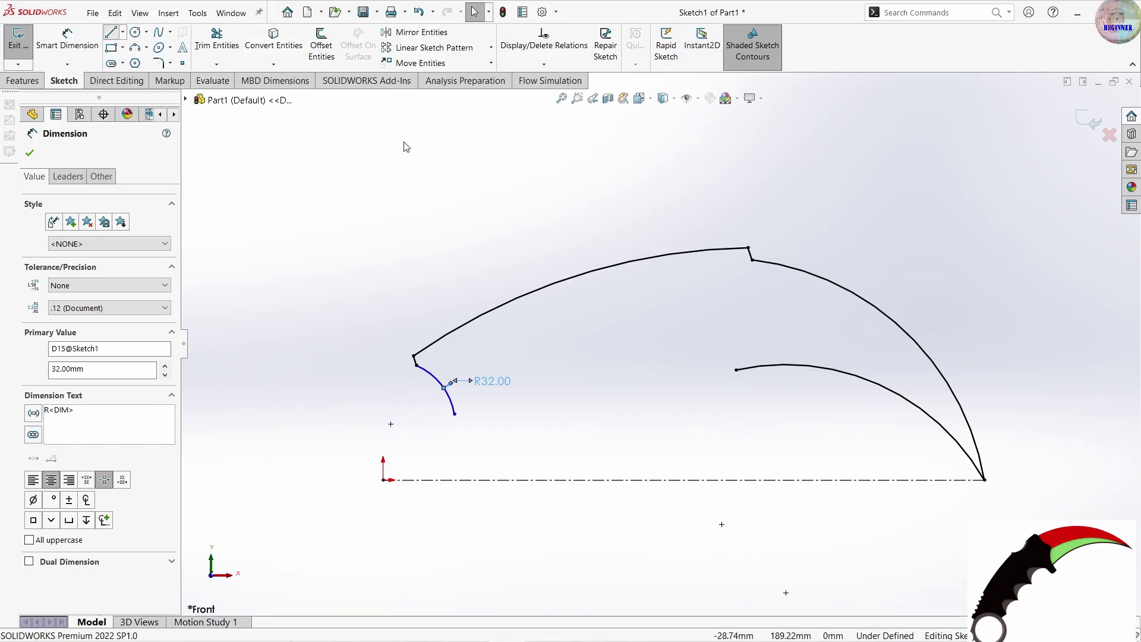
{"action": "left_click", "coordinate": [736, 371]}
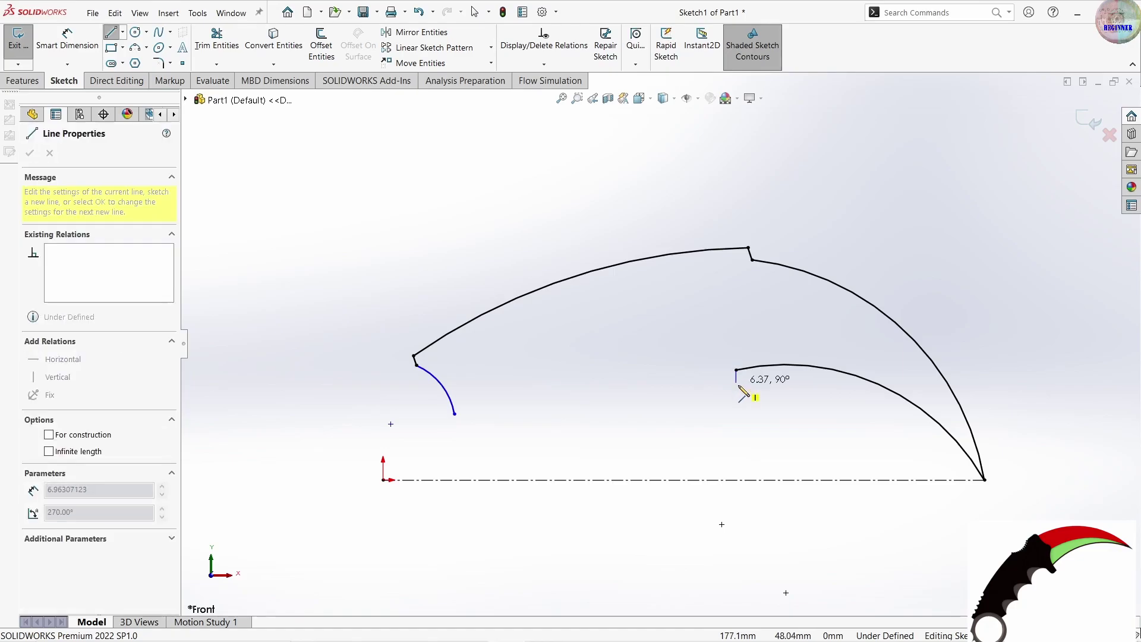
{"action": "left_click", "coordinate": [736, 388]}
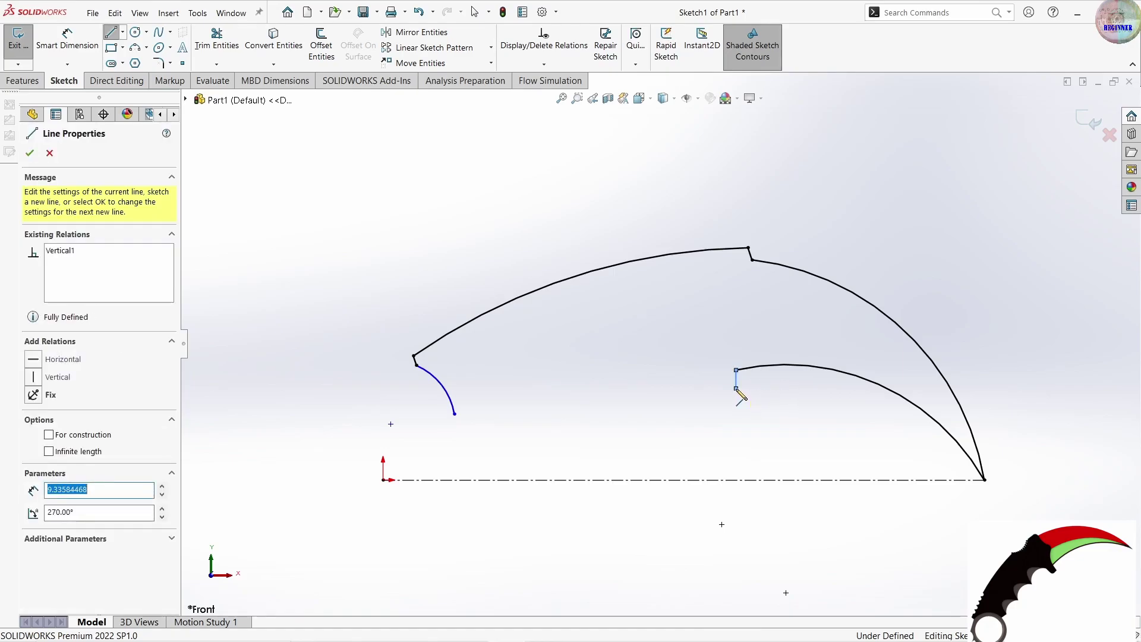
{"action": "left_click", "coordinate": [715, 402]}
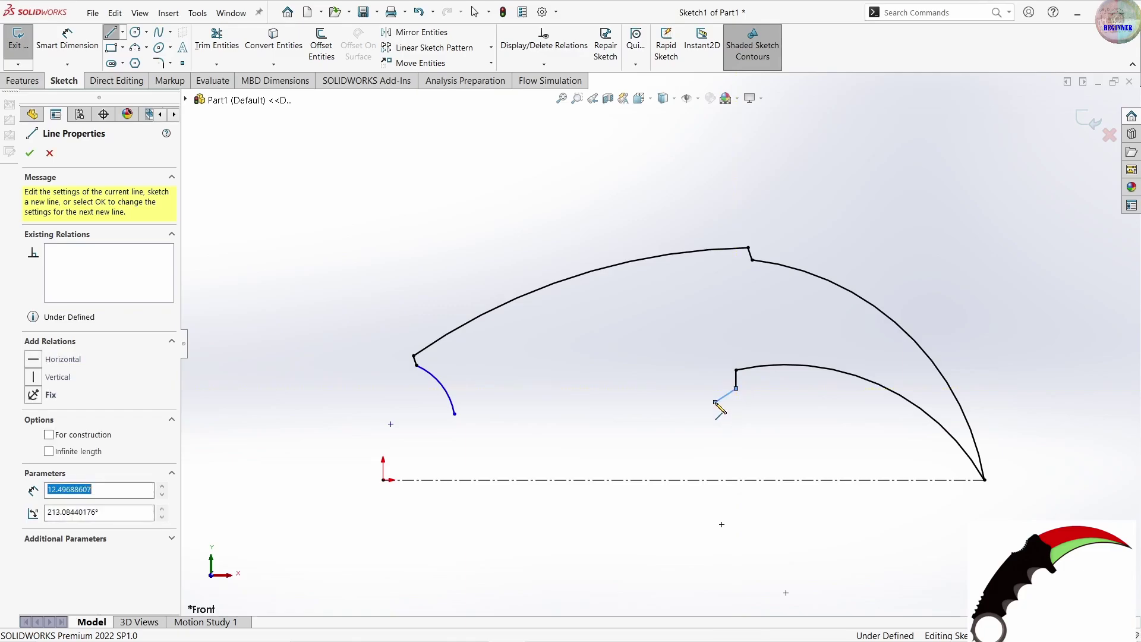
{"action": "left_click", "coordinate": [705, 365]}
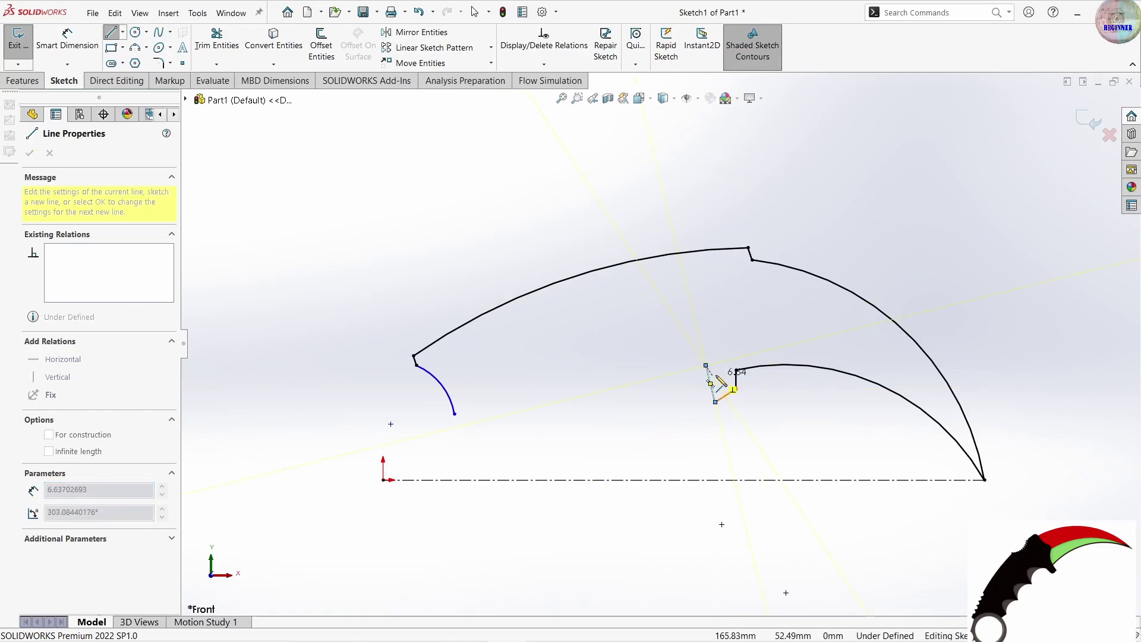
- Dimension the notch with 10 mm vertical and 10 mm horizontal distances
{"action": "left_click", "coordinate": [67, 39]}
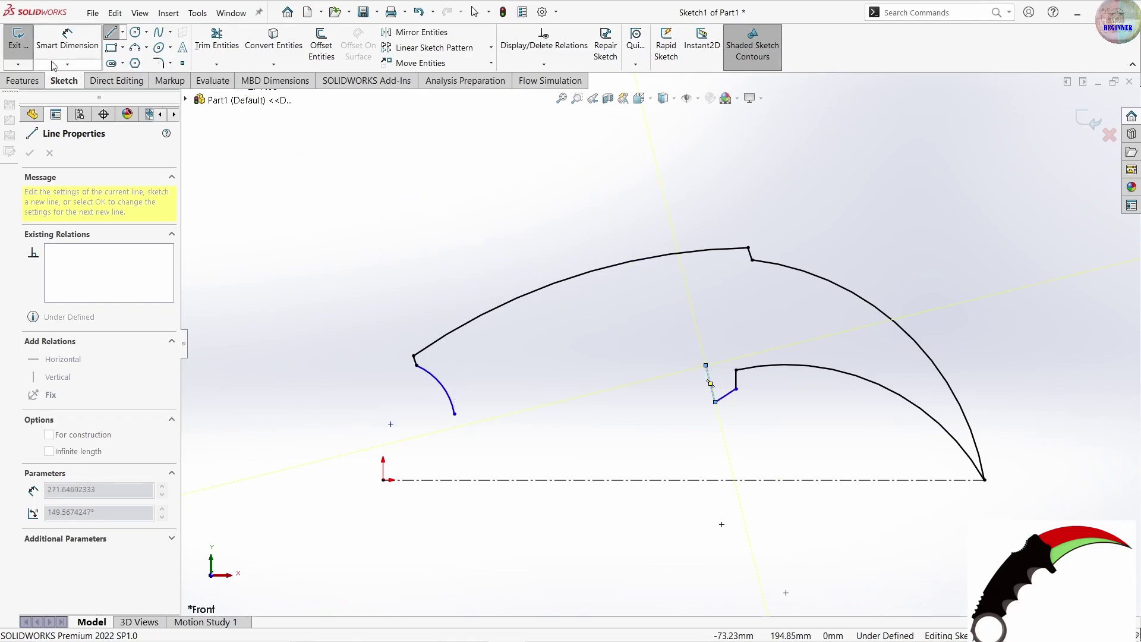
{"action": "left_click", "coordinate": [745, 377]}
{"action": "left_click", "coordinate": [737, 389]}
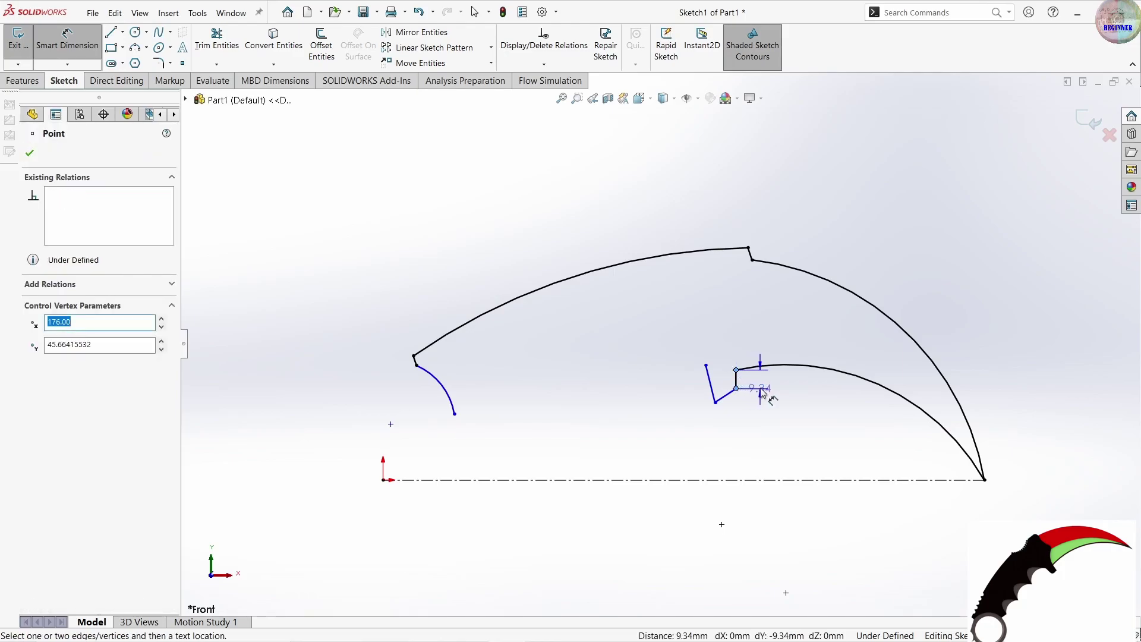
{"action": "left_click", "coordinate": [760, 391]}
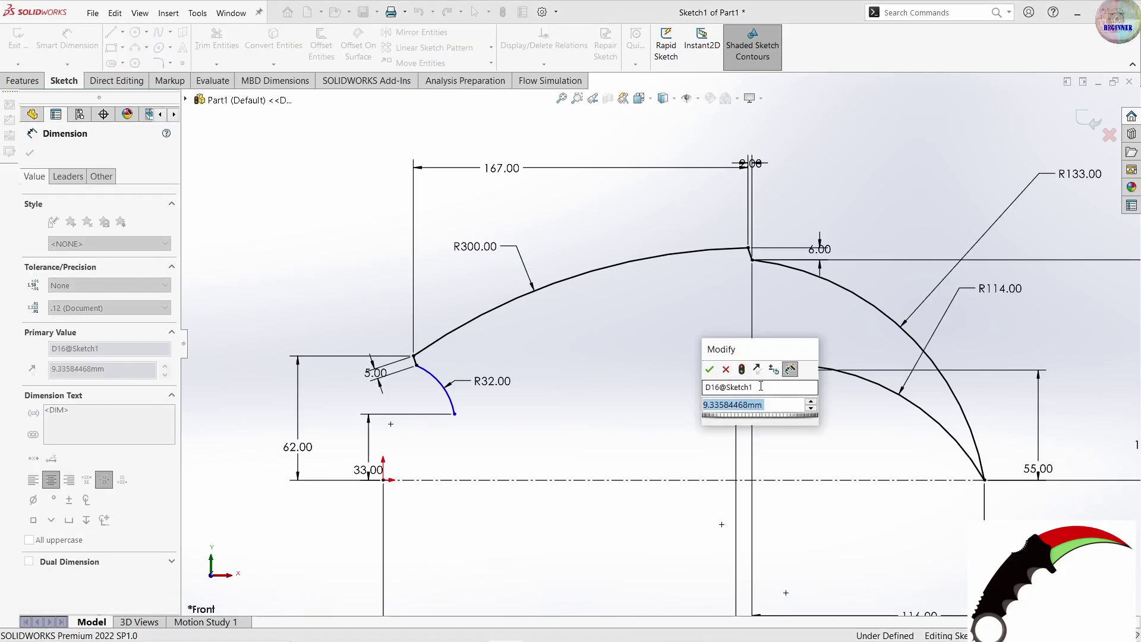
{"action": "type", "text": "10"}
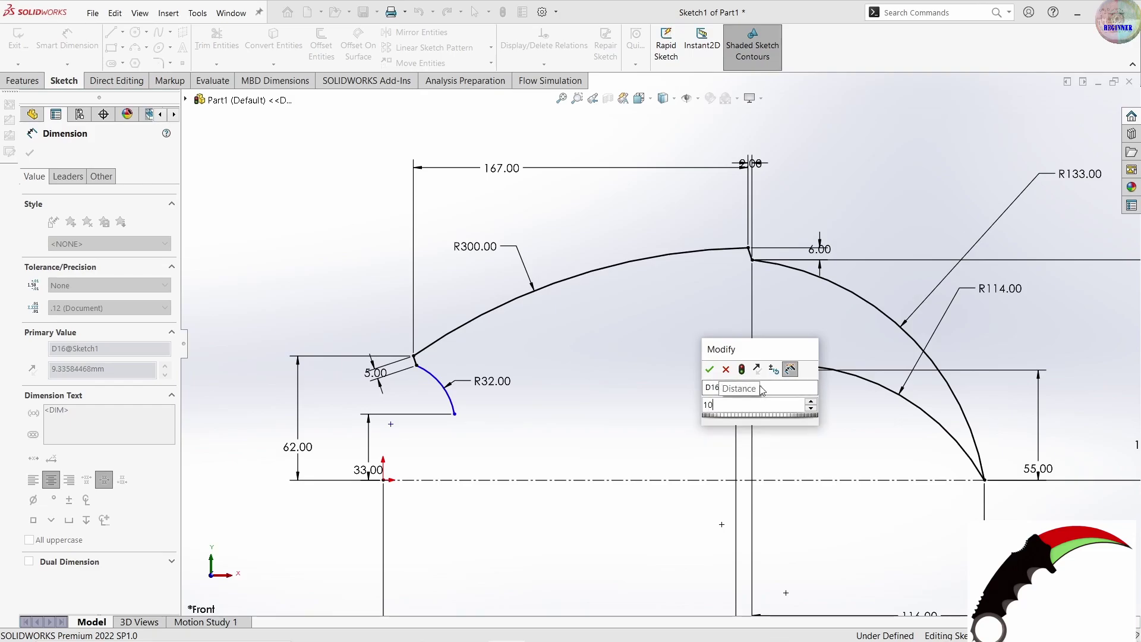
{"action": "key", "text": "Return"}
{"action": "scroll", "coordinate": [761, 387], "scroll_direction": "up", "scroll_amount": 1}
{"action": "scroll", "coordinate": [764, 389], "scroll_direction": "down", "scroll_amount": 2}
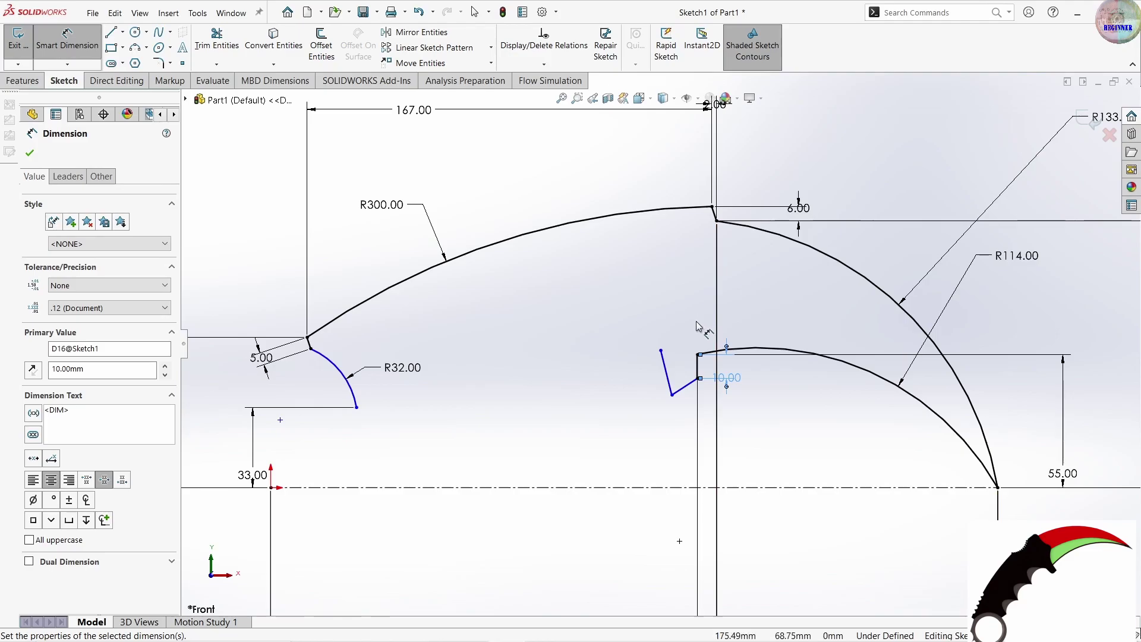
{"action": "left_click", "coordinate": [685, 386]}
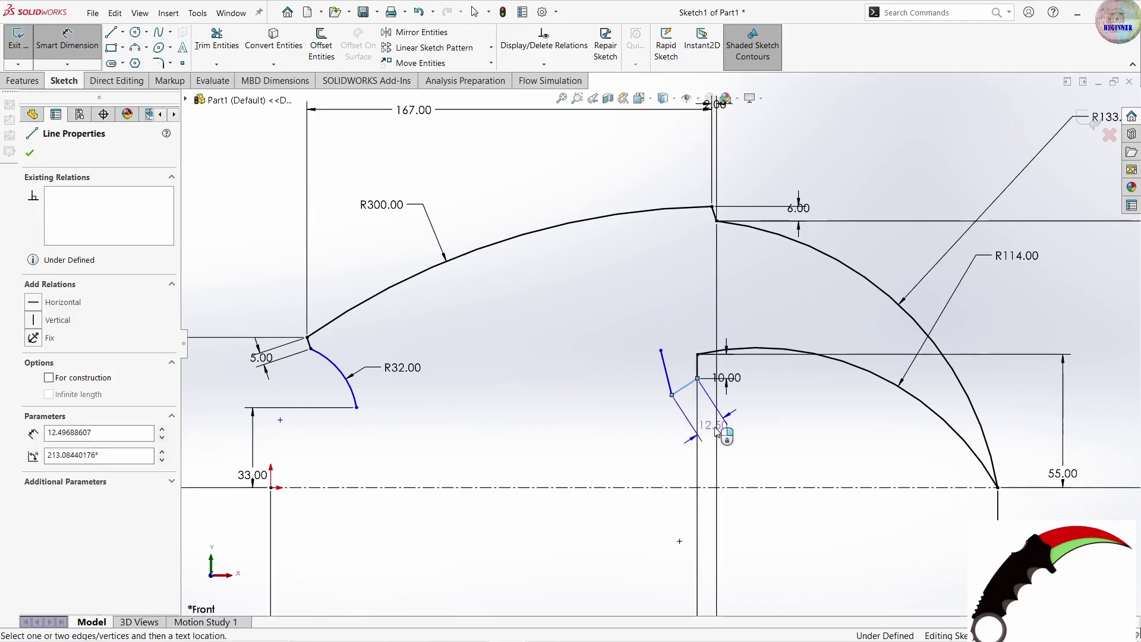
{"action": "left_click", "coordinate": [693, 474]}
{"action": "type", "text": "1"}
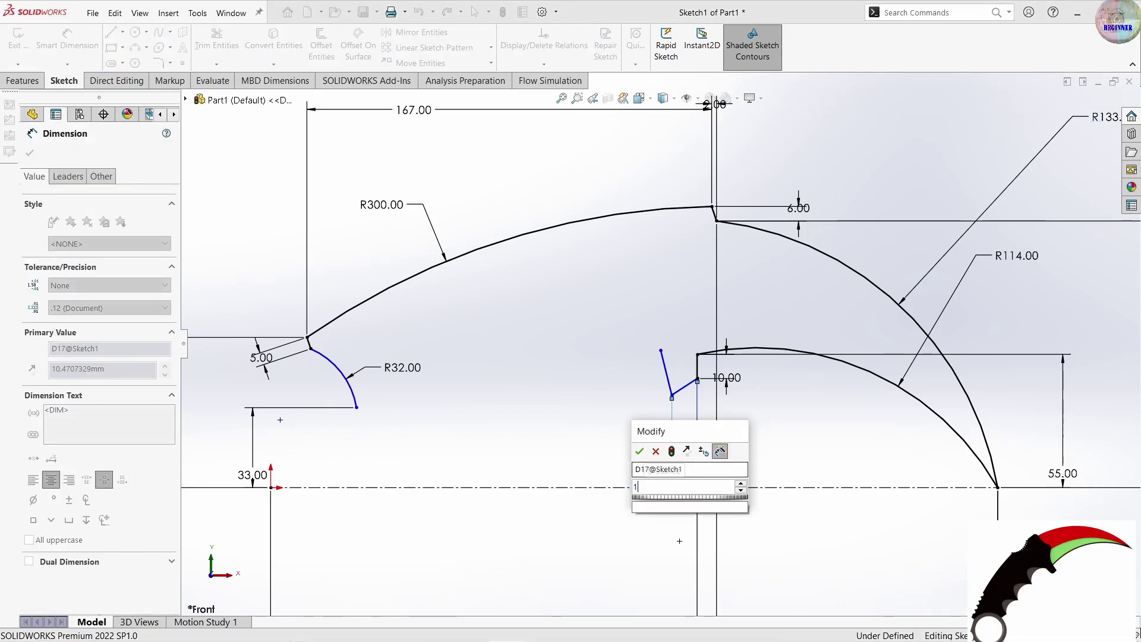
{"action": "key", "text": "Return"}
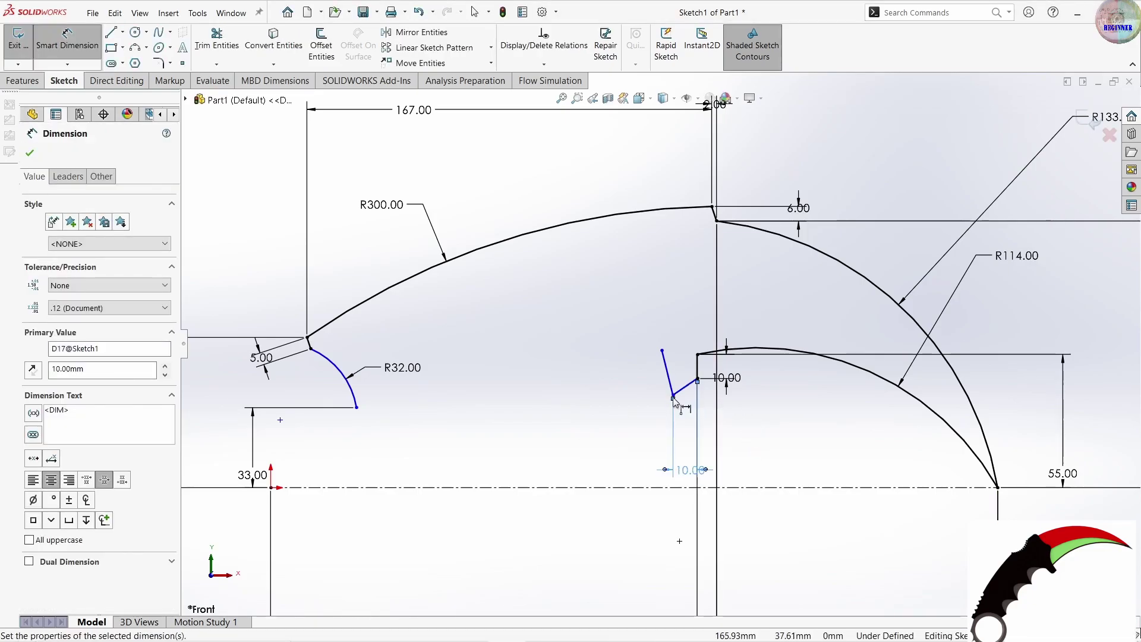
{"action": "key", "text": "Escape"}
- Add a 2 mm vertical offset and a 15 mm length to the notch lines
{"action": "left_click", "coordinate": [673, 398]}
{"action": "key", "text": "Escape"}
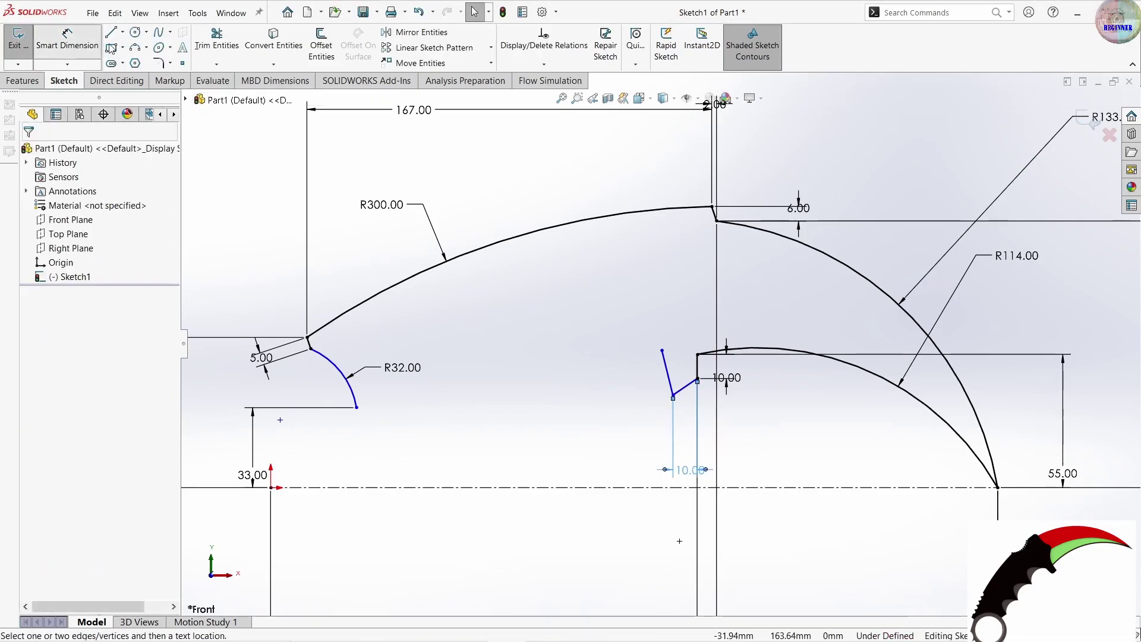
{"action": "left_click_drag", "start_coordinate": [673, 397], "coordinate": [673, 394]}
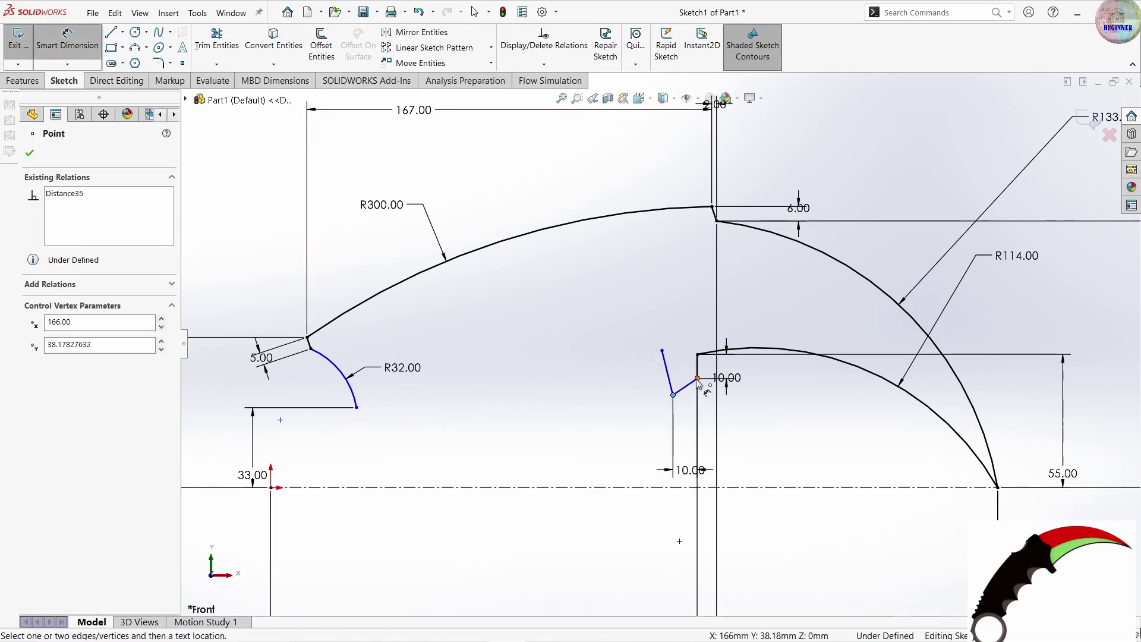
{"action": "left_click", "coordinate": [697, 378]}
{"action": "left_click", "coordinate": [760, 385]}
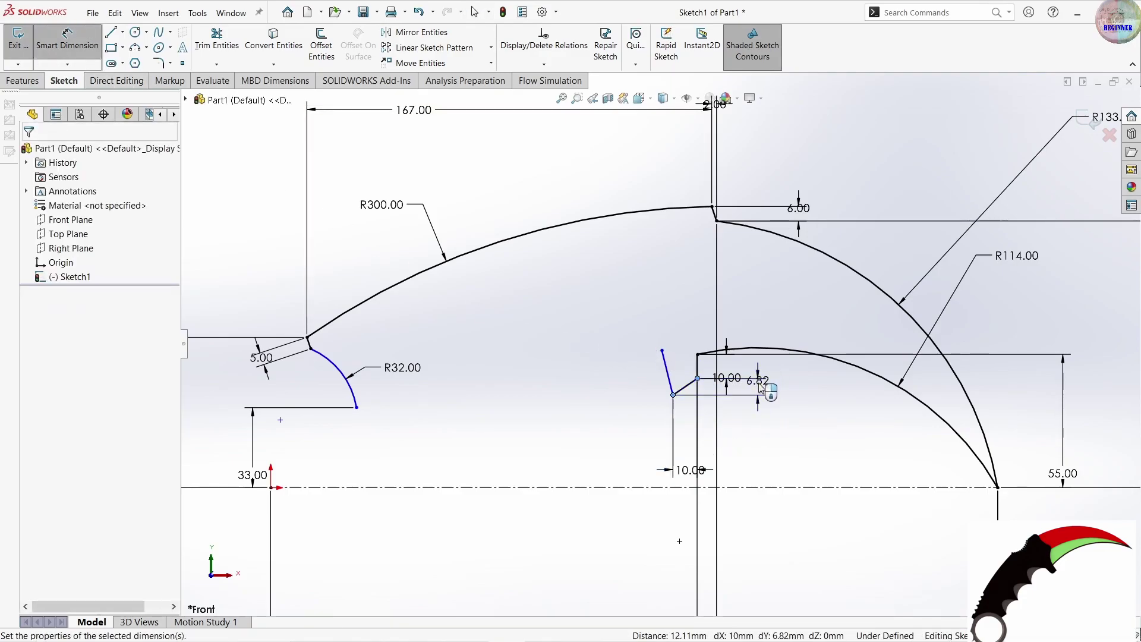
{"action": "type", "text": "2"}
{"action": "key", "text": "Return"}
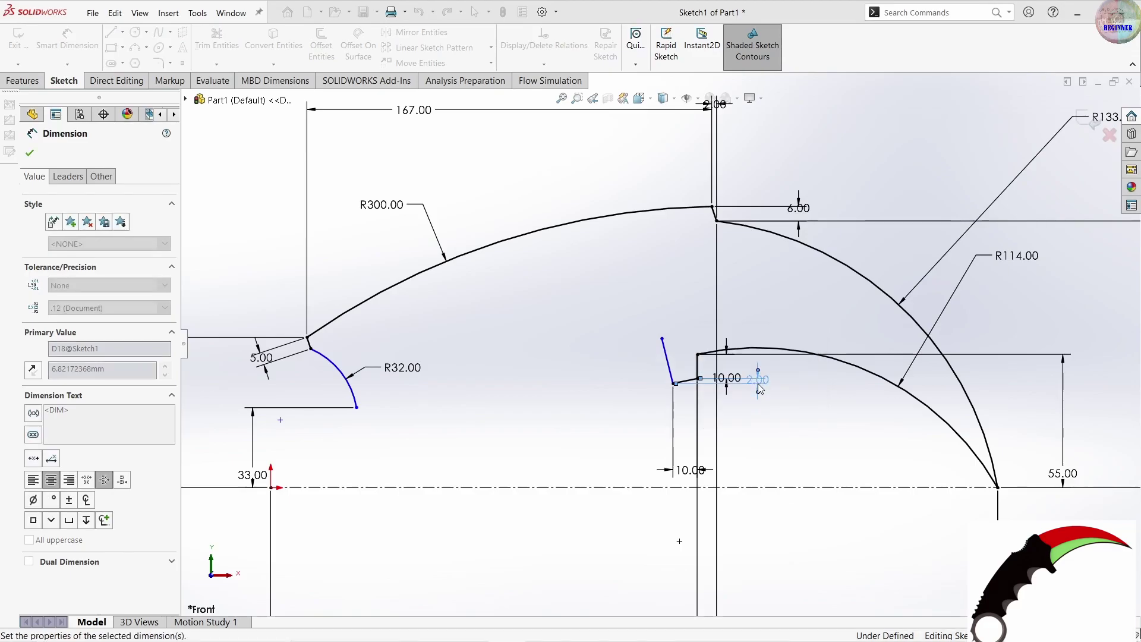
{"action": "left_click", "coordinate": [669, 361]}
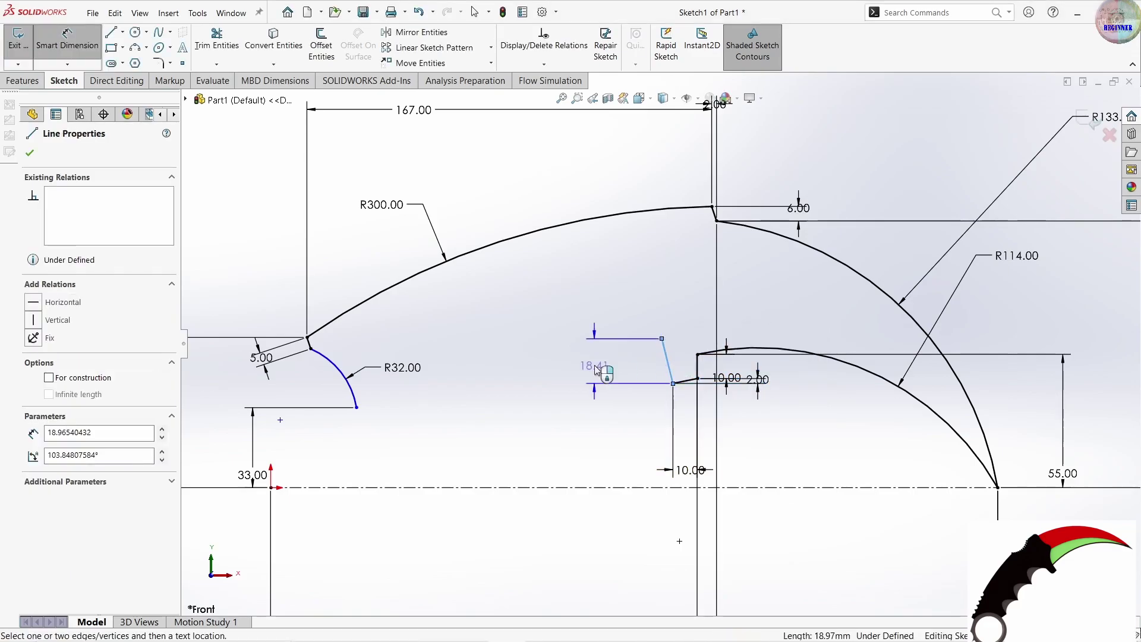
{"action": "left_click", "coordinate": [603, 397]}
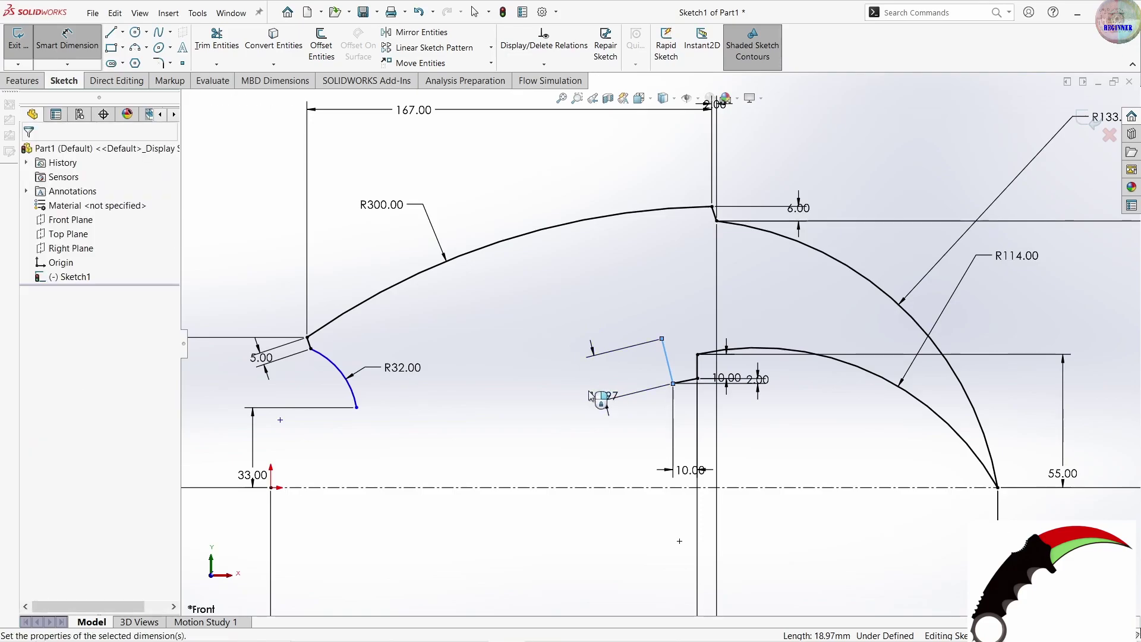
{"action": "type", "text": "15"}
{"action": "key", "text": "Return"}
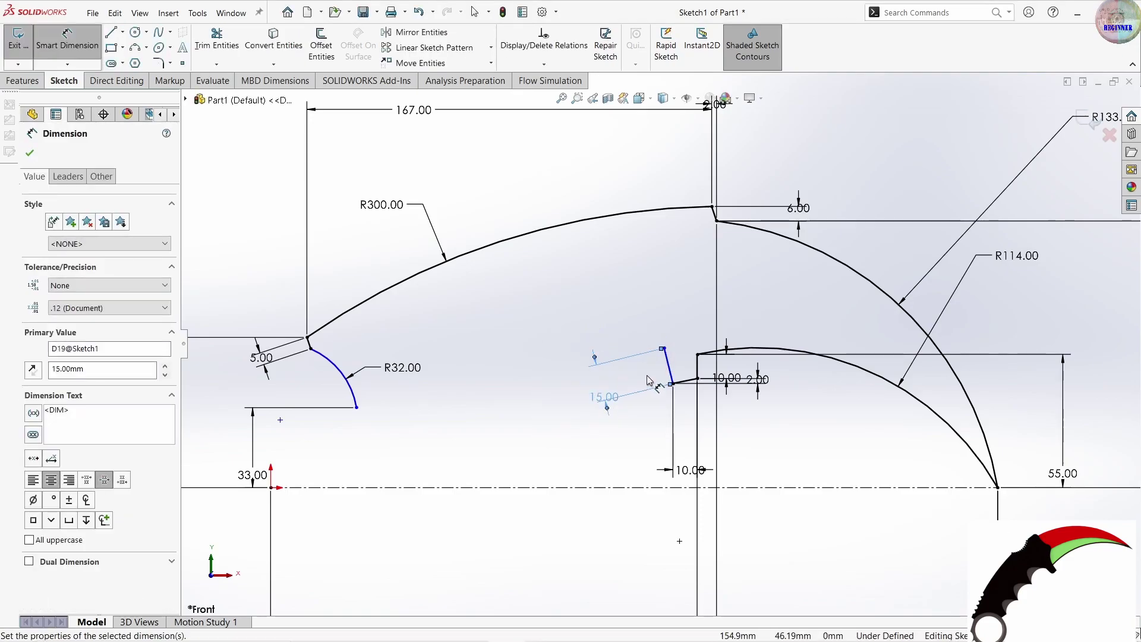
- Add a Perpendicular relation between notch lines Line5 and Line6
{"action": "left_click", "coordinate": [94, 57]}
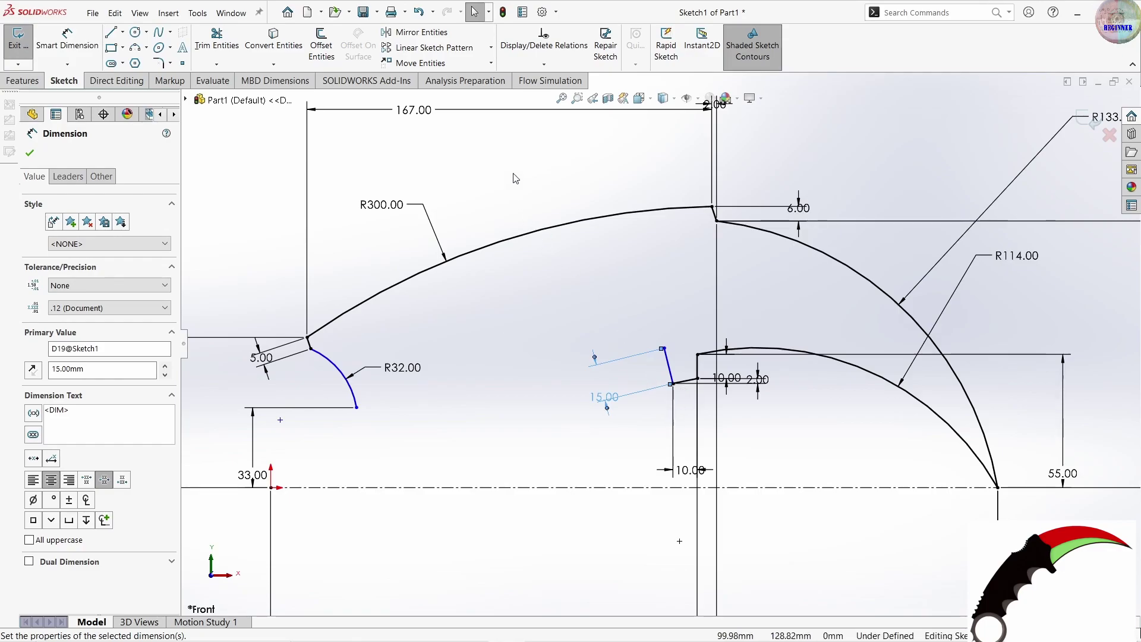
{"action": "left_click", "coordinate": [514, 179]}
{"action": "left_click", "coordinate": [671, 374]}
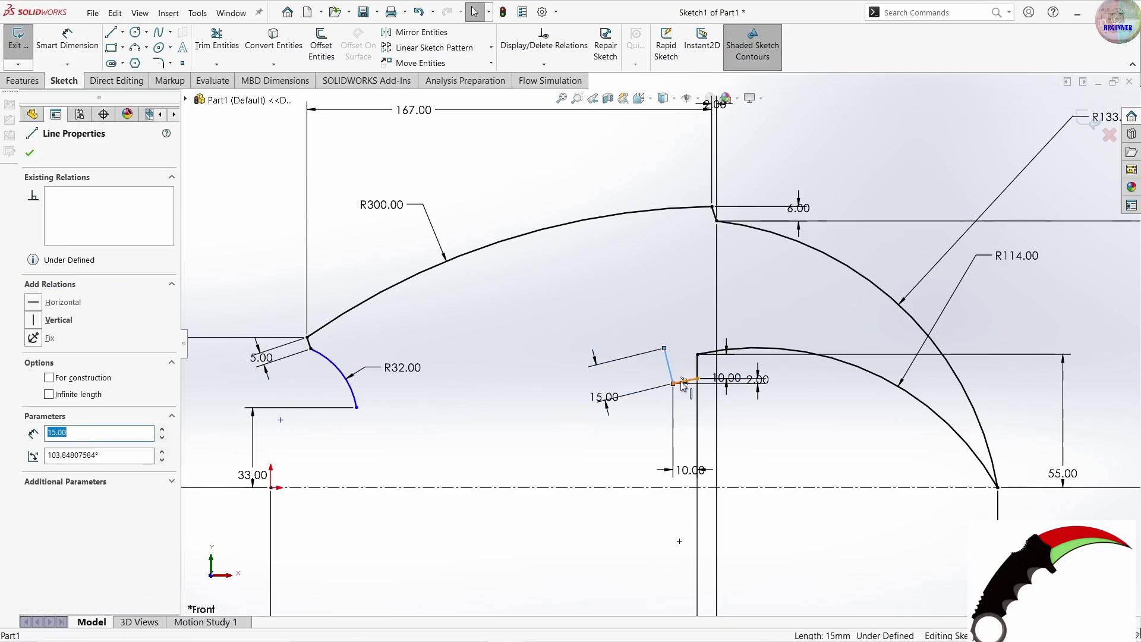
{"action": "left_click", "coordinate": [685, 381], "text": "ctrl"}
{"action": "left_click", "coordinate": [48, 416]}
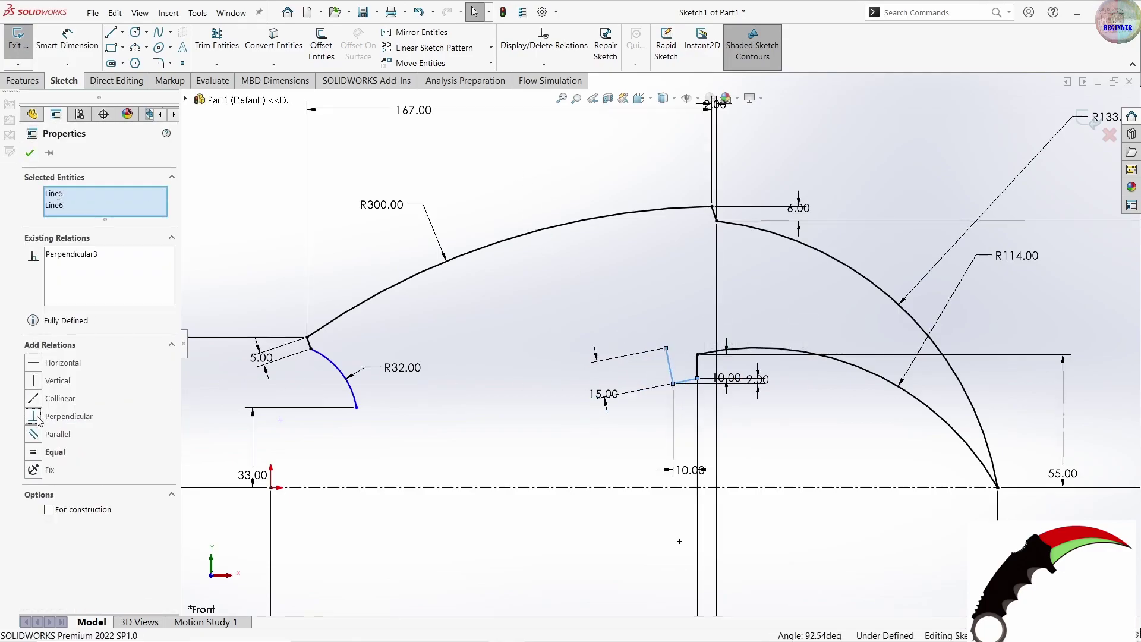
{"action": "left_click", "coordinate": [30, 153]}
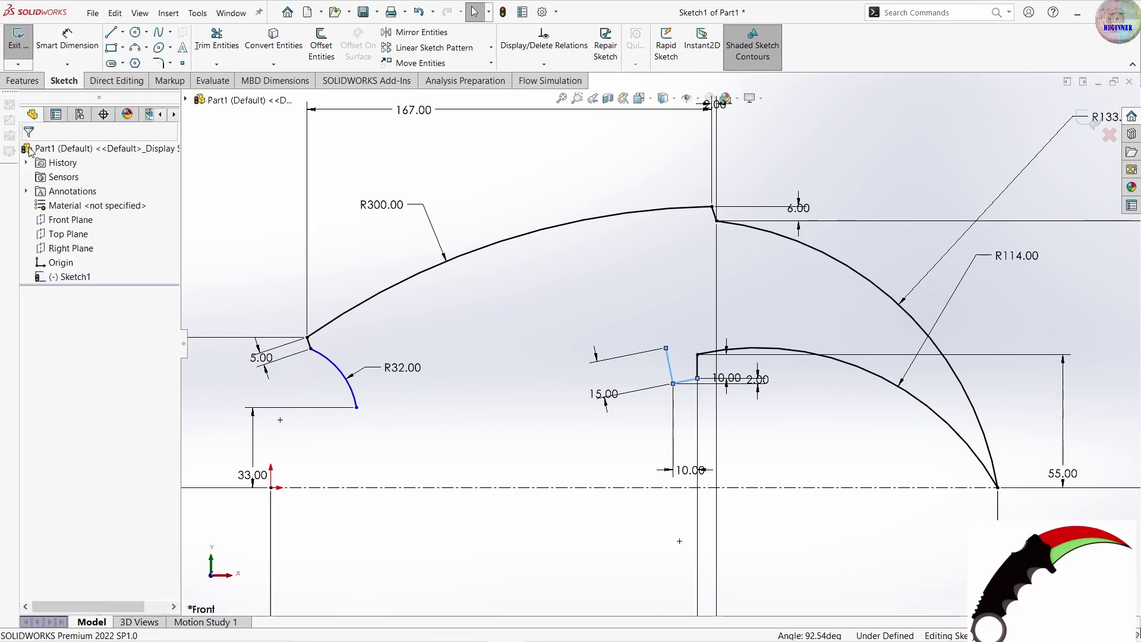
{"action": "left_click", "coordinate": [698, 367]}
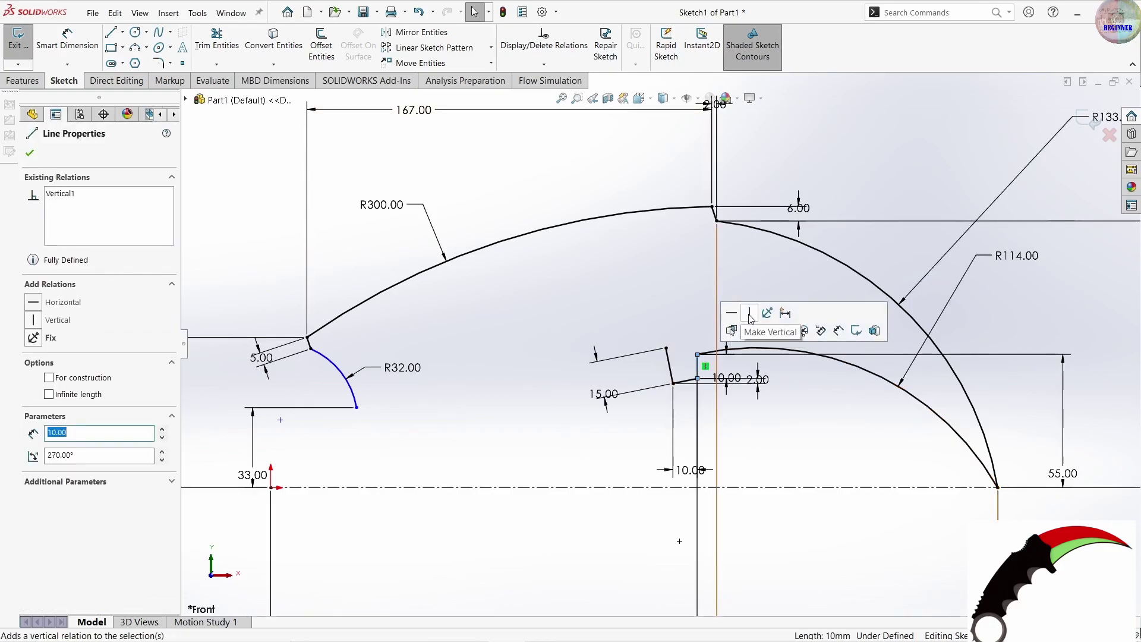
{"action": "left_click", "coordinate": [790, 456]}
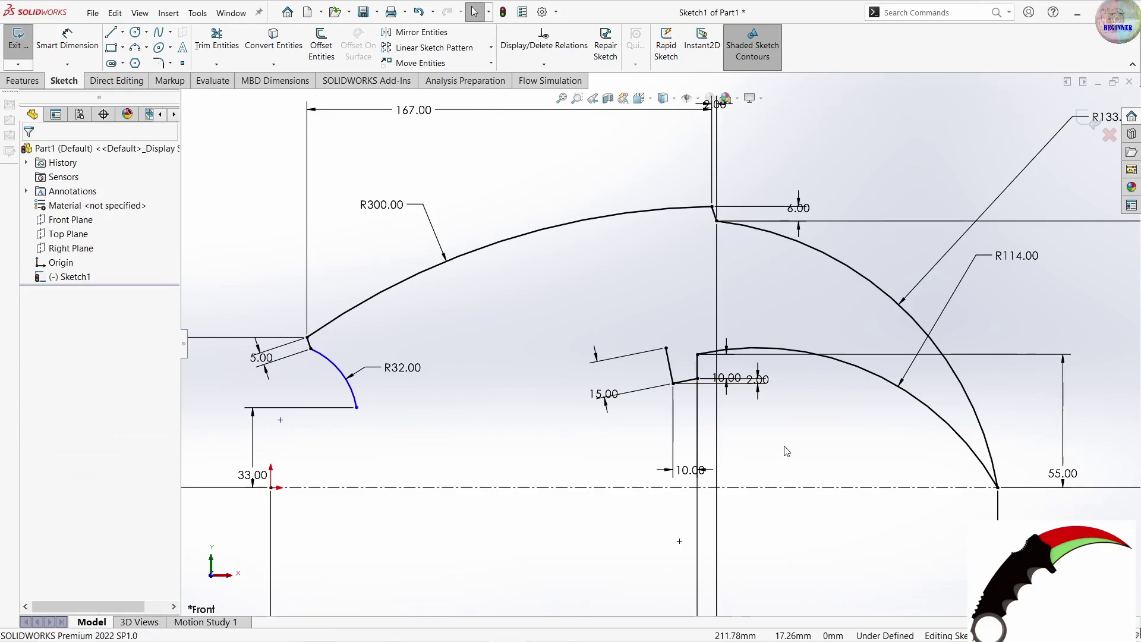
- Draw a short horizontal line off the R32 arc and a centerline to the notch corner
{"action": "left_click", "coordinate": [112, 32]}
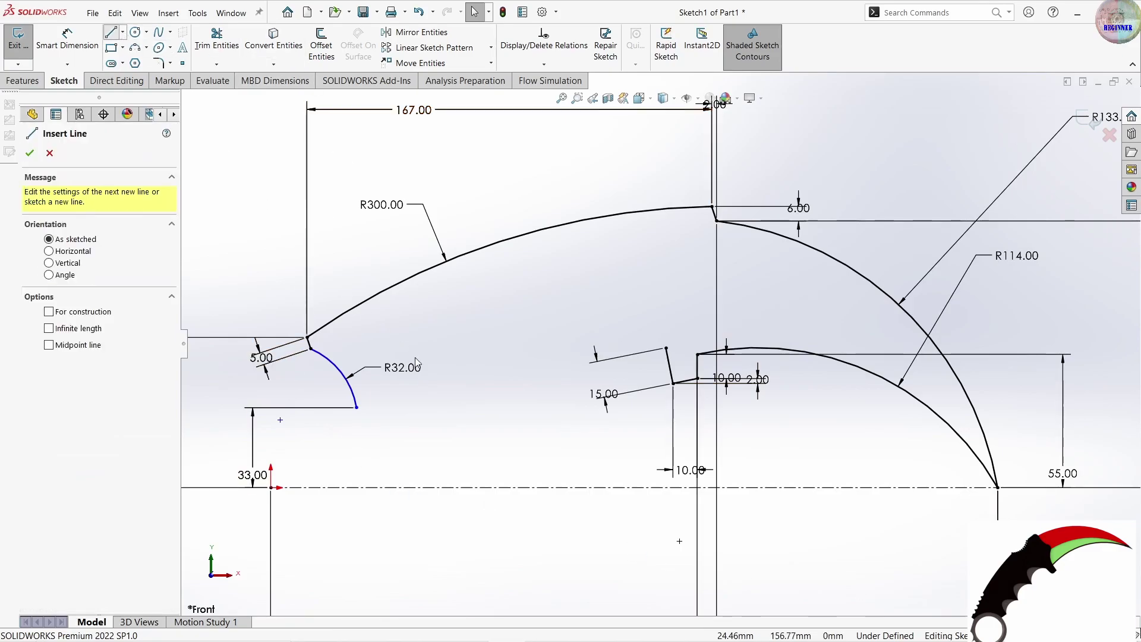
{"action": "left_click", "coordinate": [357, 407]}
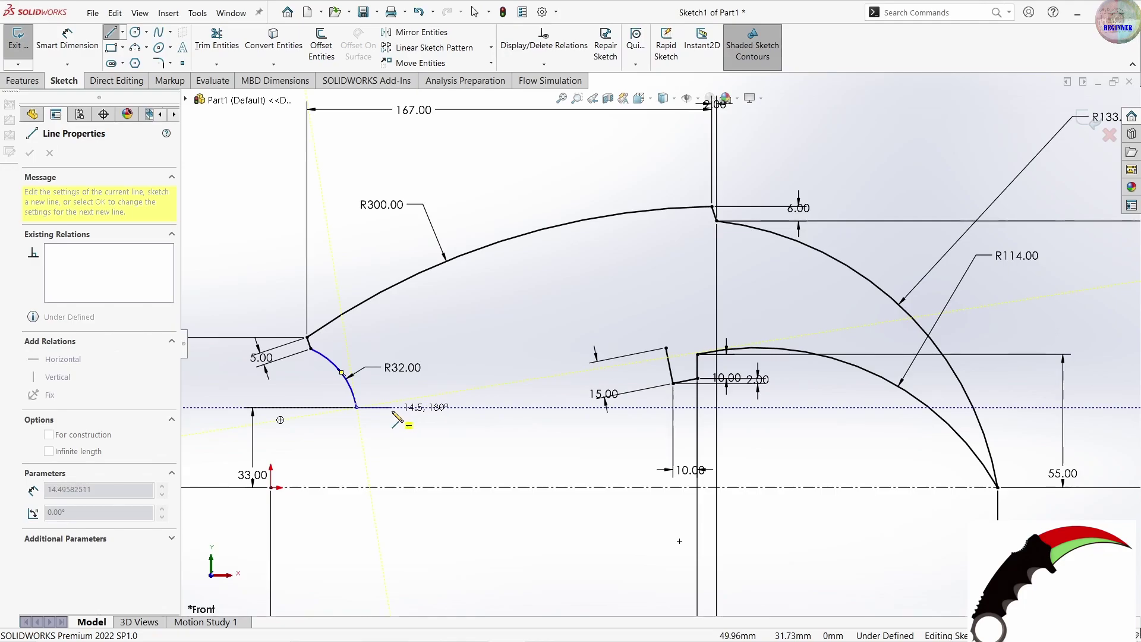
{"action": "left_click", "coordinate": [393, 407]}
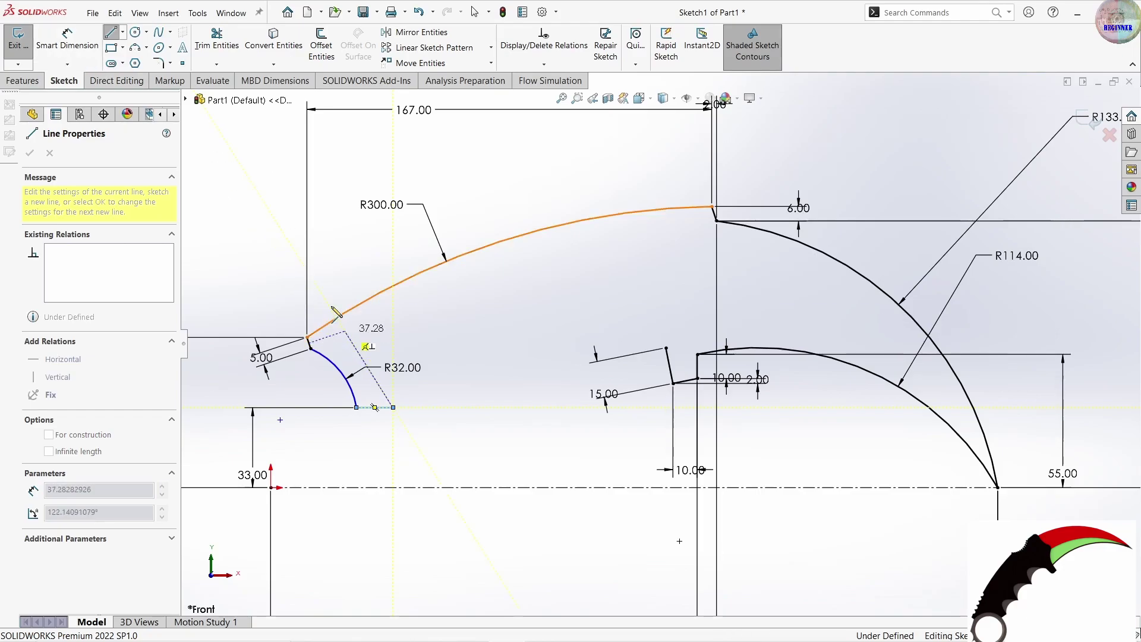
{"action": "left_click", "coordinate": [123, 32]}
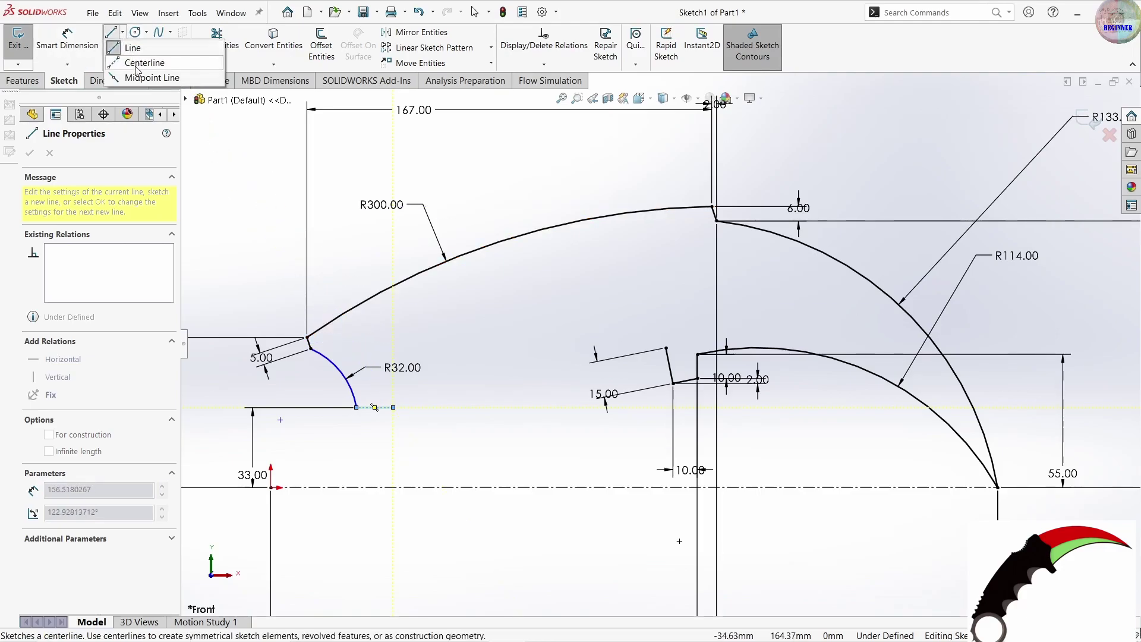
{"action": "left_click", "coordinate": [139, 57]}
{"action": "left_click", "coordinate": [393, 407]}
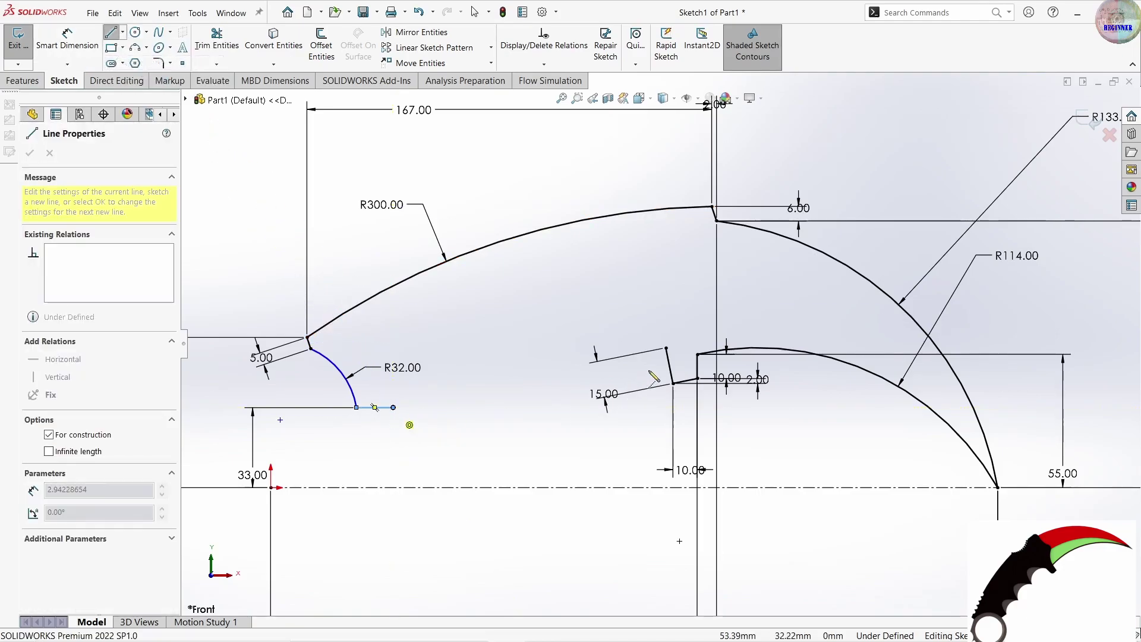
{"action": "left_click", "coordinate": [667, 348]}
{"action": "key", "text": "Escape"}
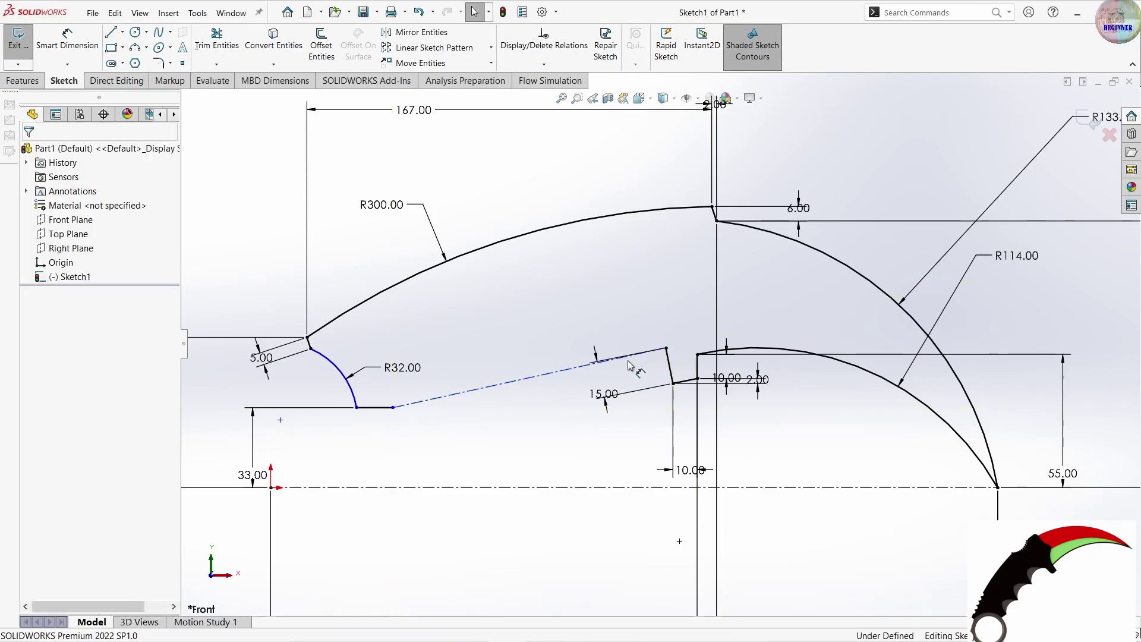
- Dimension the short line to 10 mm and the centerline to 110 mm, label above it
{"action": "left_click", "coordinate": [67, 41]}
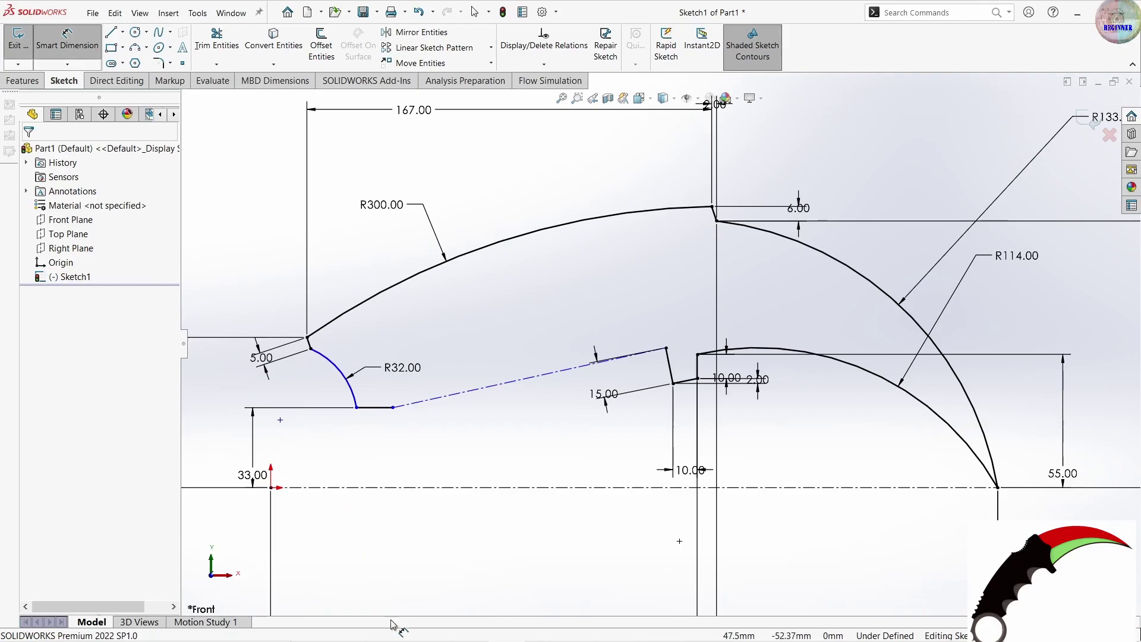
{"action": "left_click", "coordinate": [374, 408]}
{"action": "left_click", "coordinate": [381, 431]}
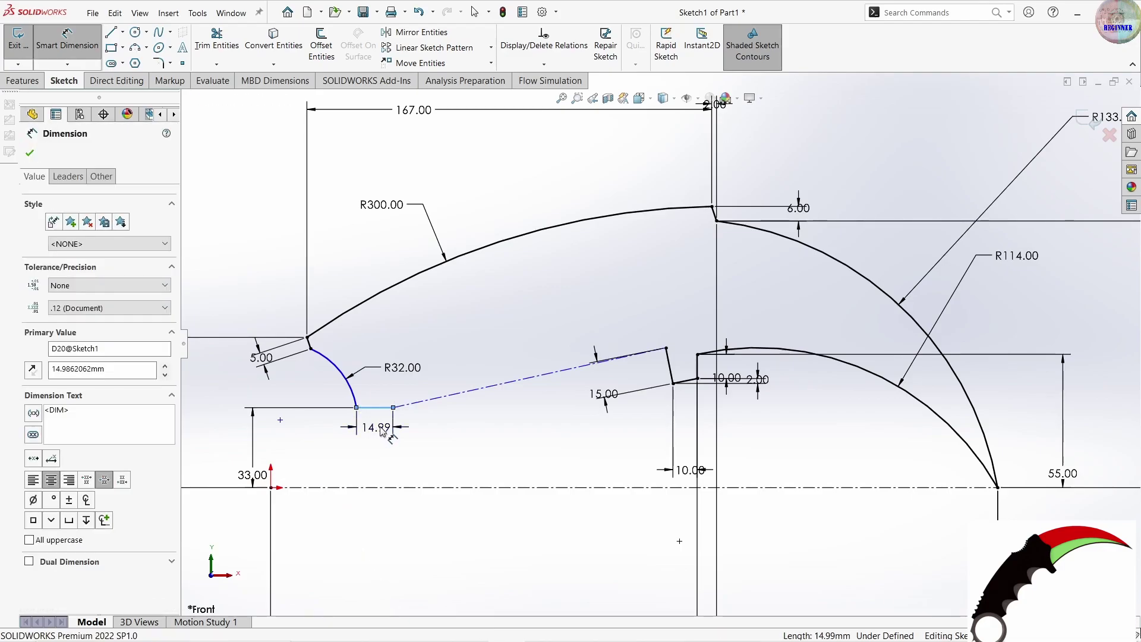
{"action": "type", "text": "10"}
{"action": "key", "text": "Return"}
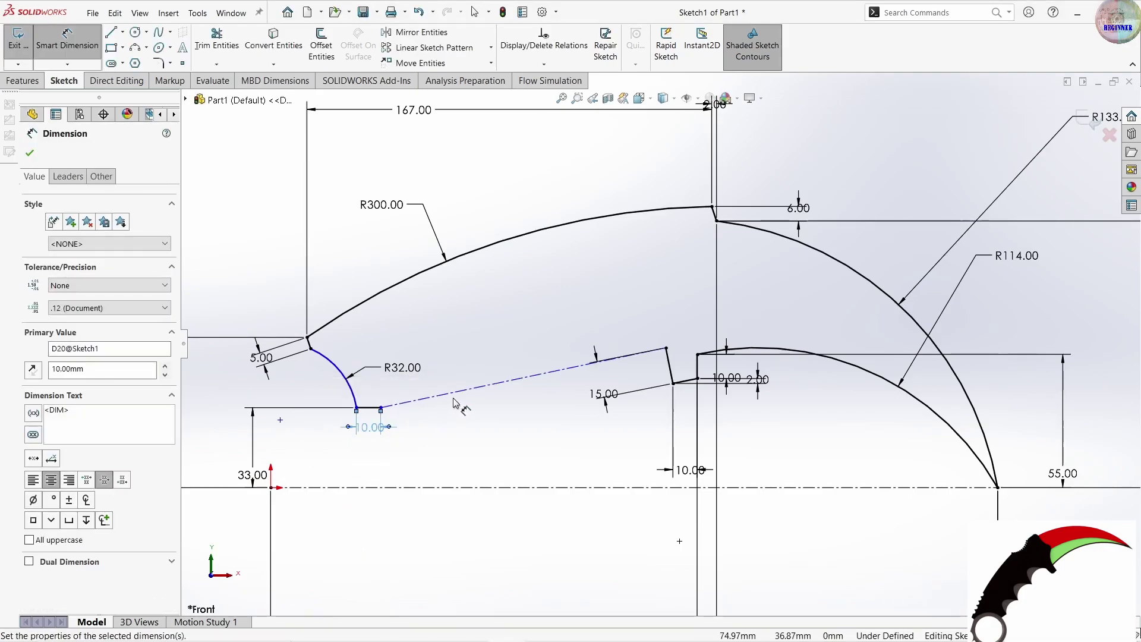
{"action": "key", "text": "Escape"}
{"action": "left_click", "coordinate": [484, 394]}
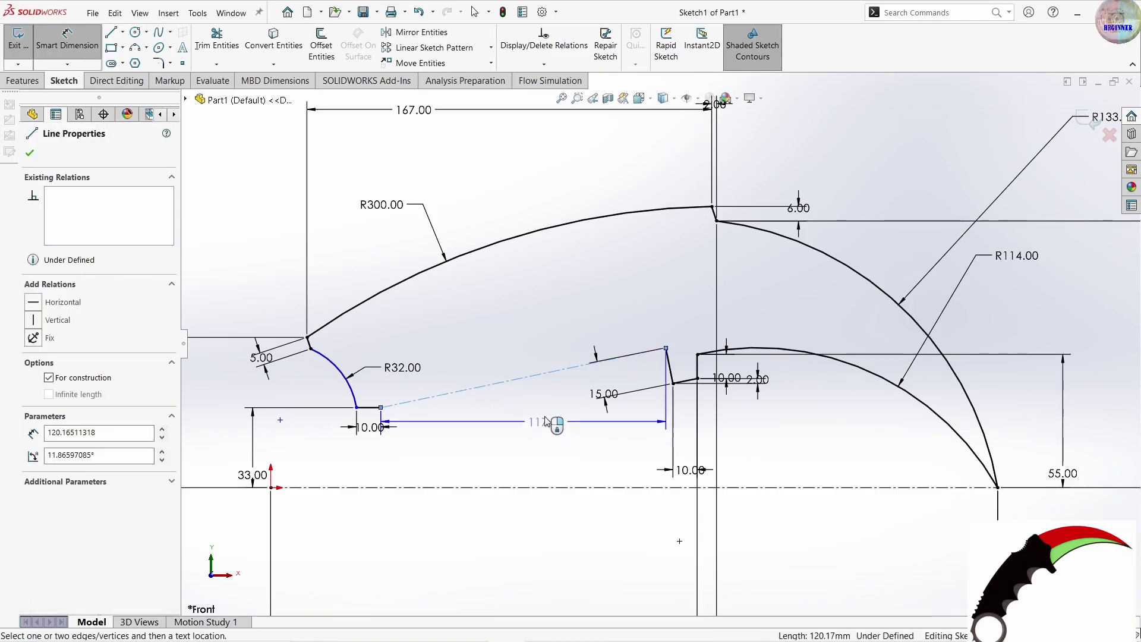
{"action": "left_click", "coordinate": [572, 387]}
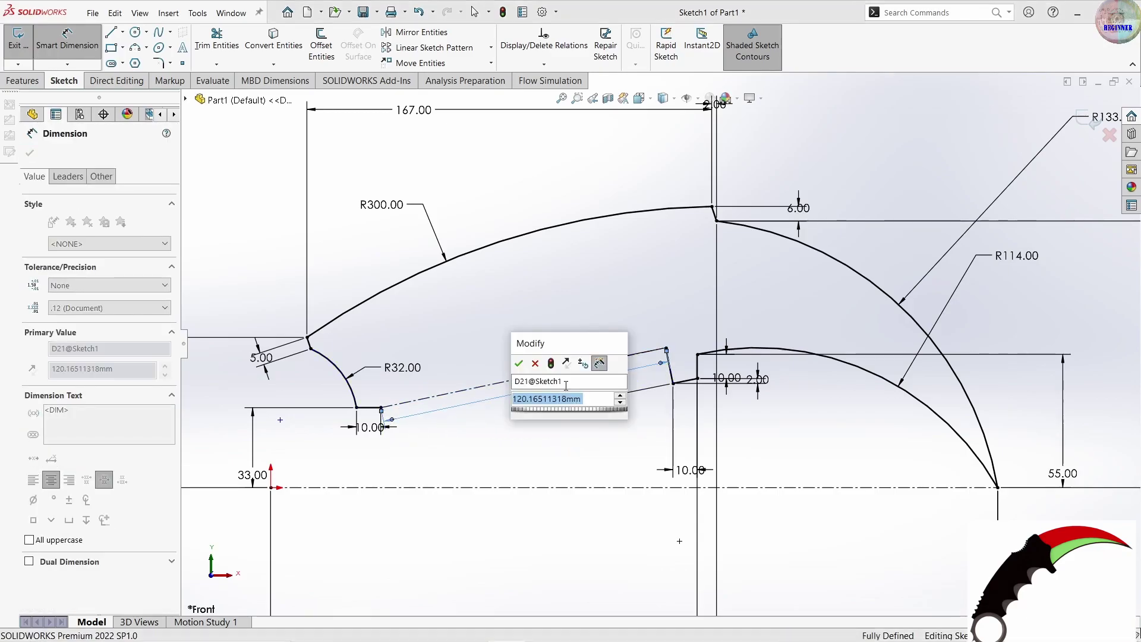
{"action": "type", "text": "110"}
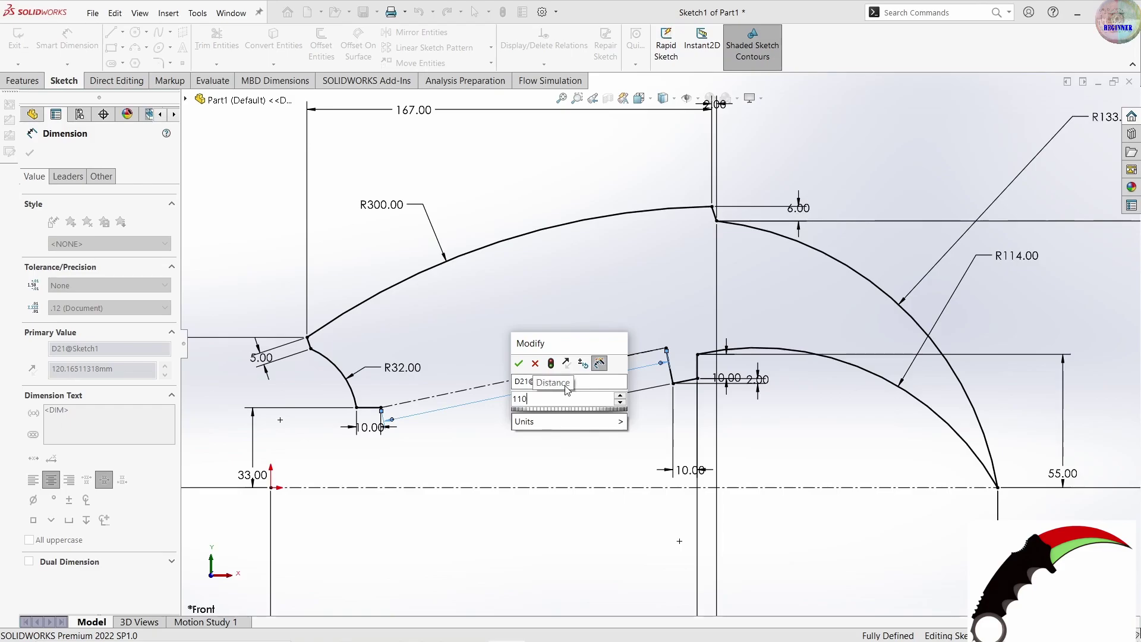
{"action": "key", "text": "Return"}
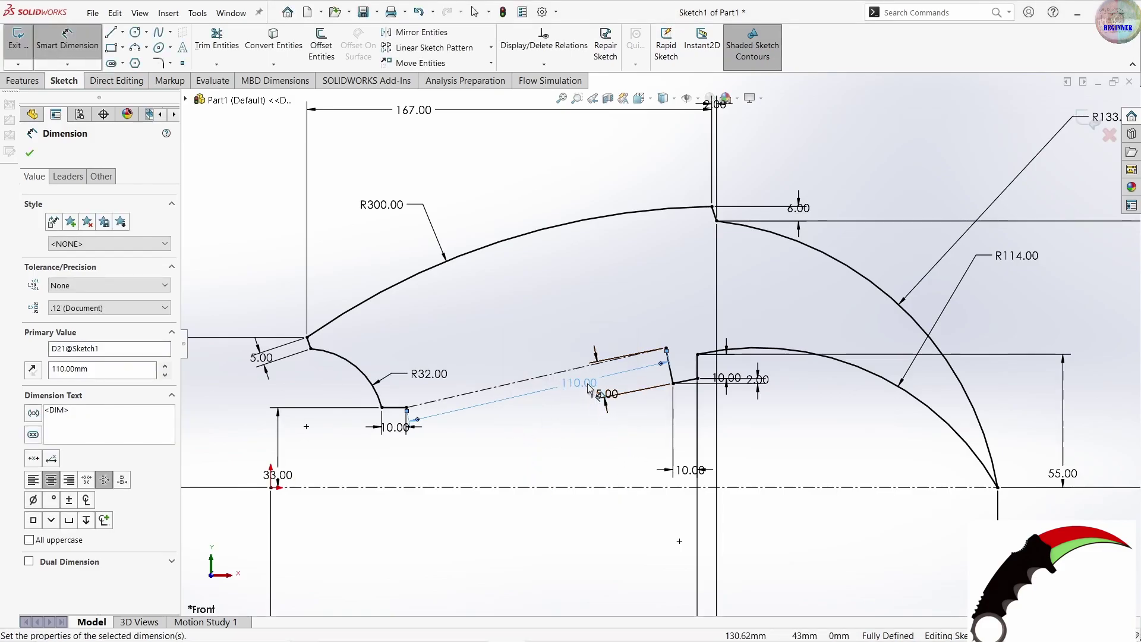
{"action": "left_click_drag", "start_coordinate": [589, 388], "coordinate": [585, 325]}
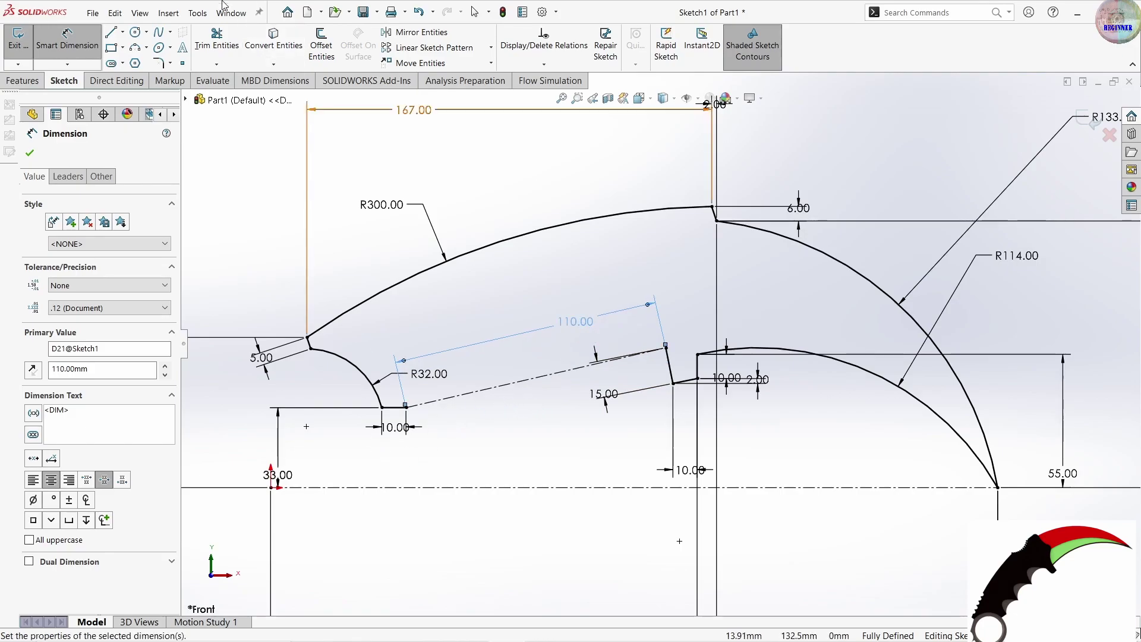
- Draw three consecutive upward-bulging 3 Point Arcs along the 110 mm construction line
{"action": "left_click", "coordinate": [147, 49]}
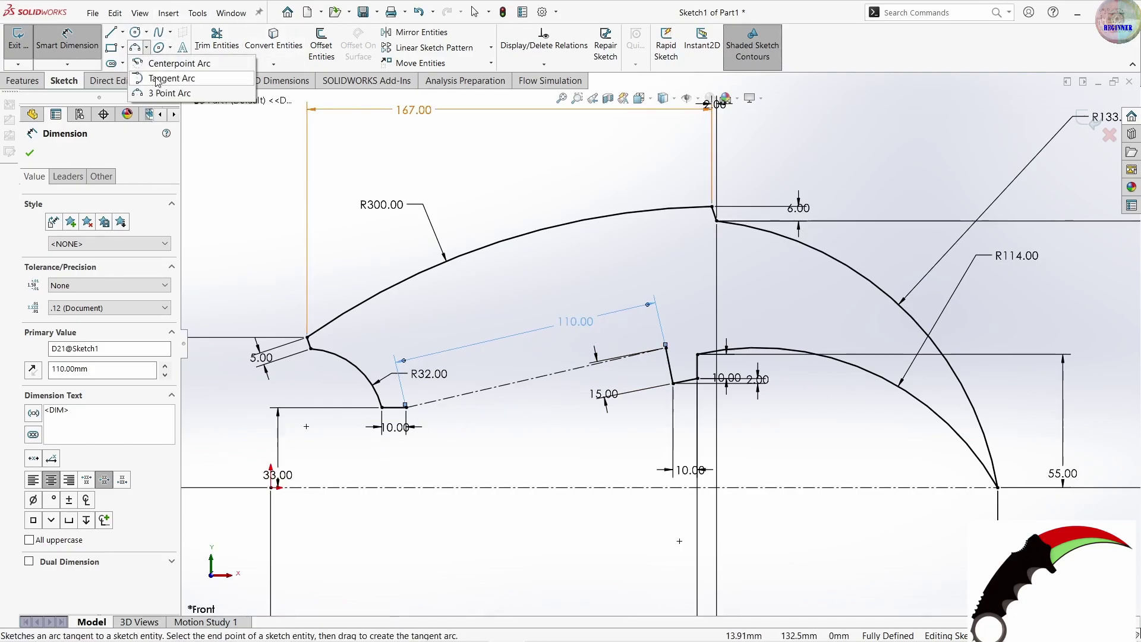
{"action": "left_click", "coordinate": [160, 93]}
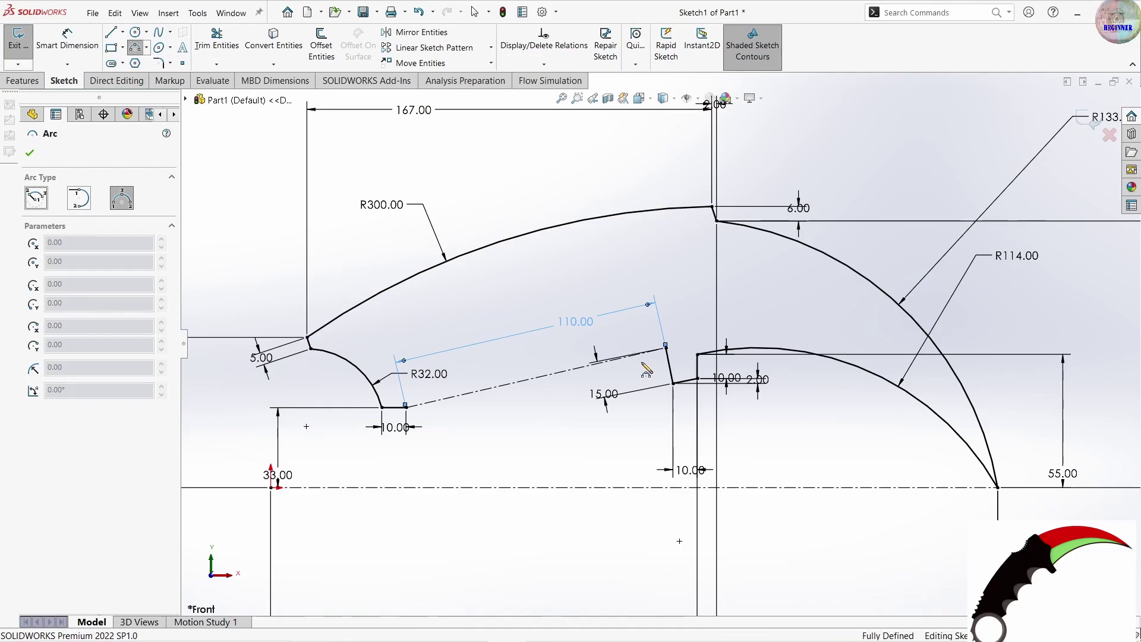
{"action": "left_click", "coordinate": [666, 349]}
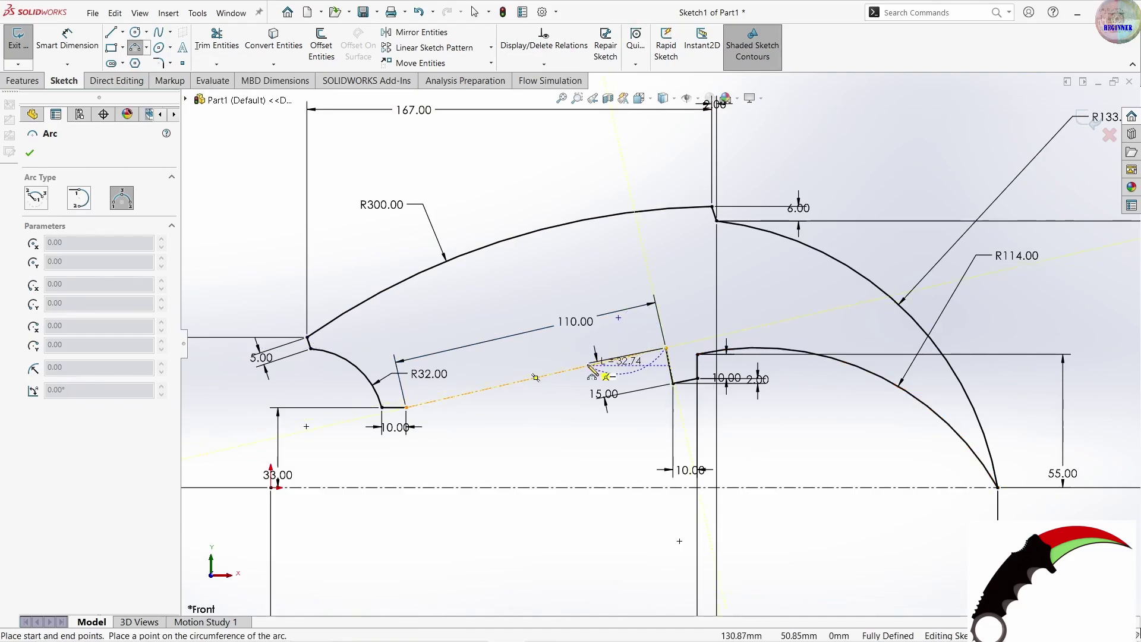
{"action": "left_click", "coordinate": [589, 364]}
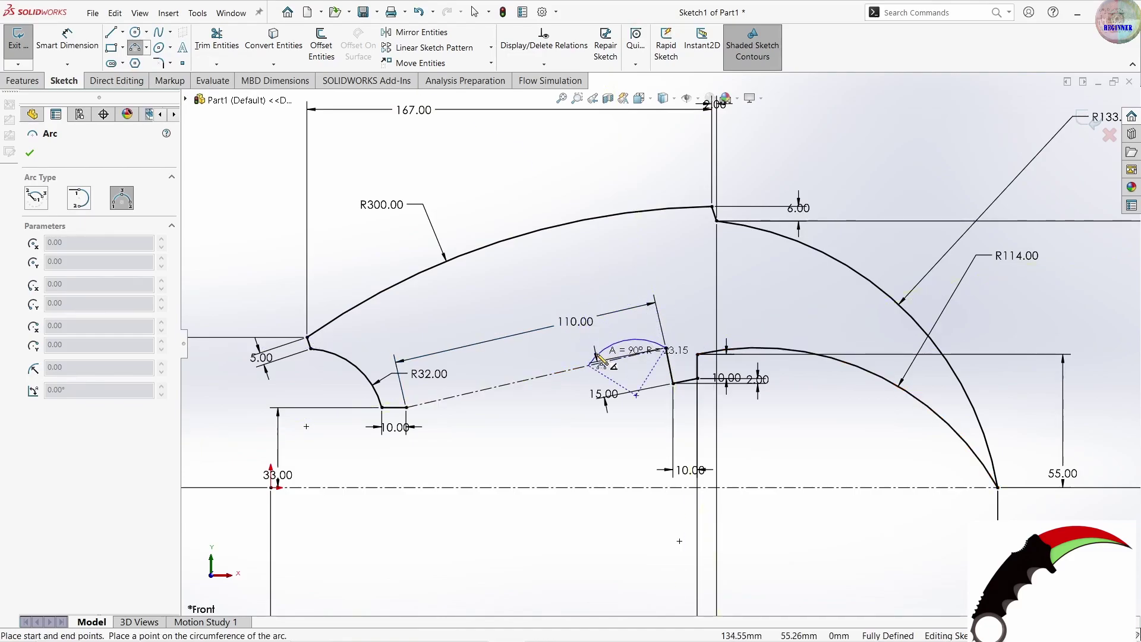
{"action": "left_click", "coordinate": [620, 329]}
{"action": "left_click", "coordinate": [589, 364]}
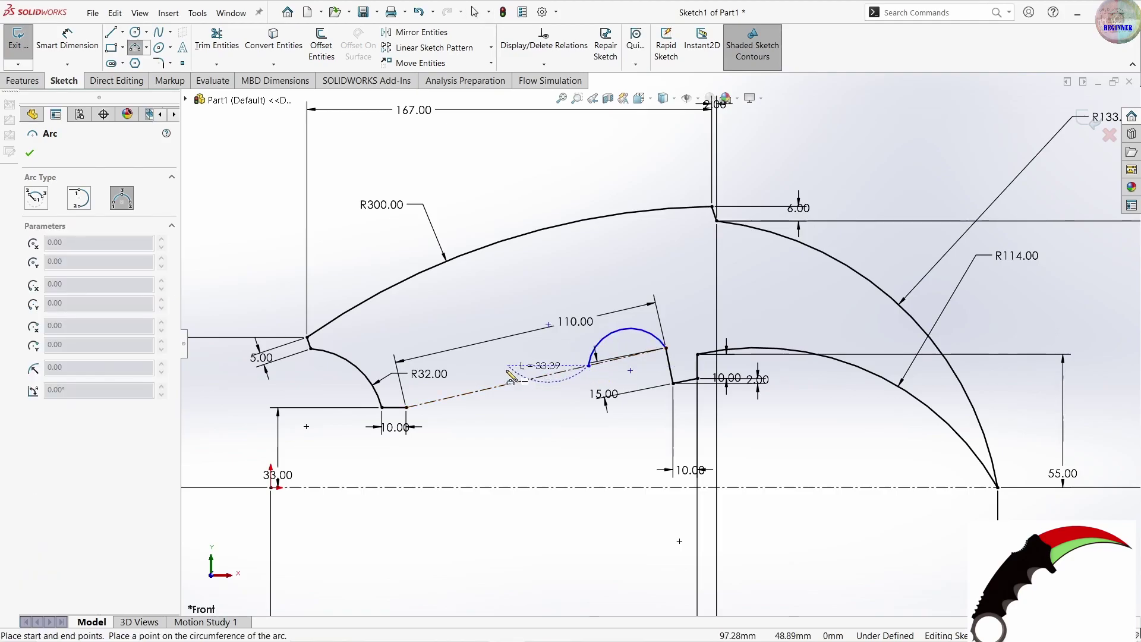
{"action": "left_click", "coordinate": [491, 389]}
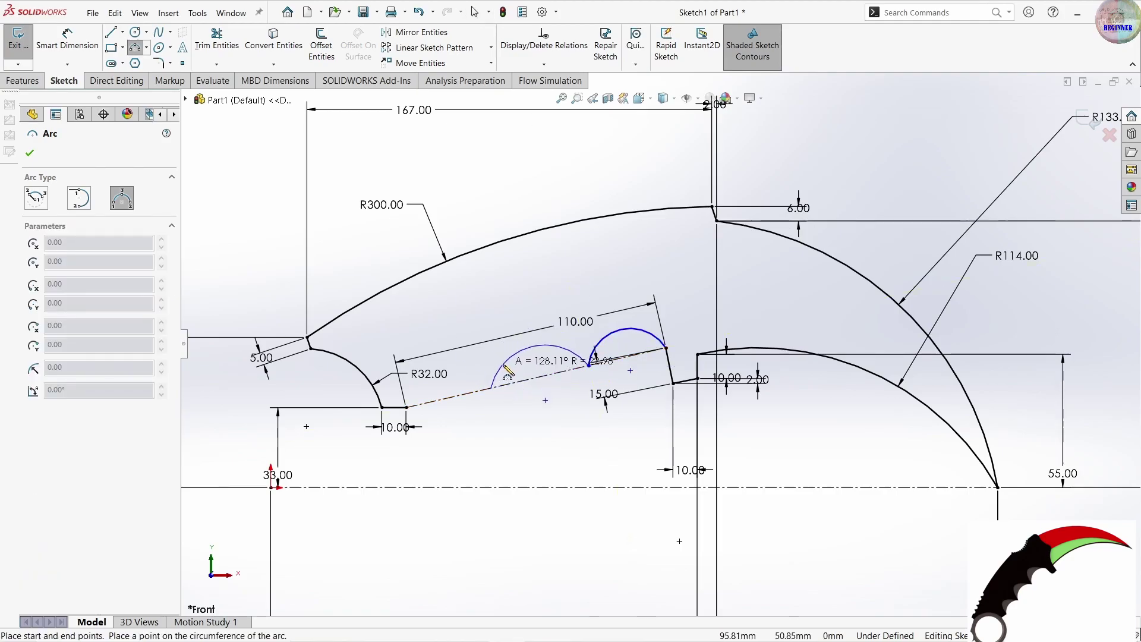
{"action": "left_click", "coordinate": [533, 345]}
{"action": "left_click", "coordinate": [492, 388]}
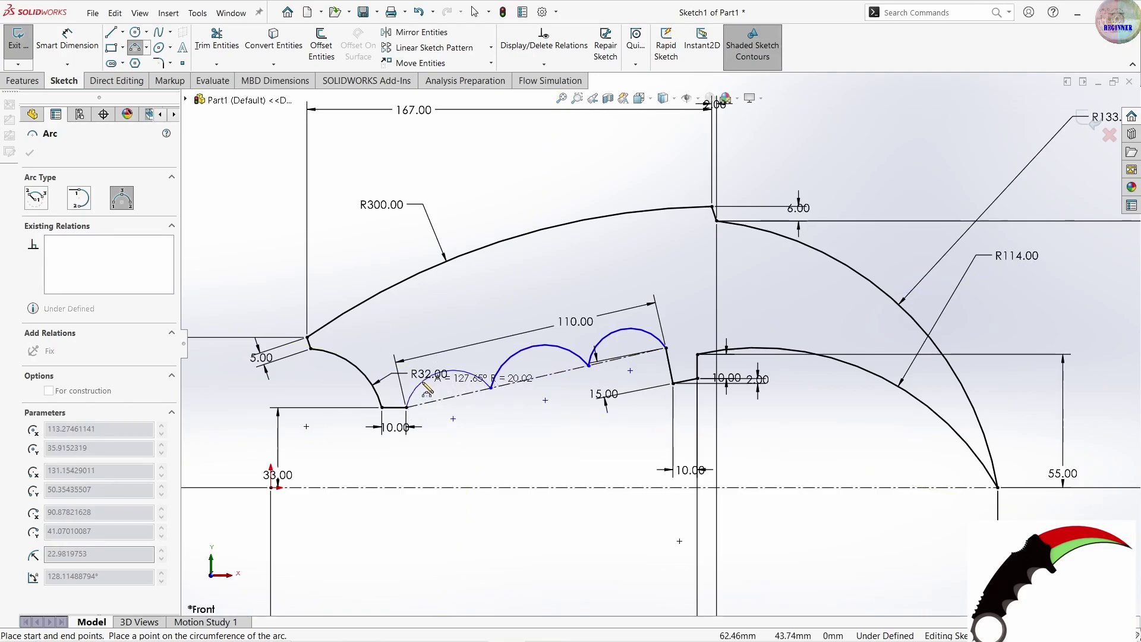
{"action": "left_click", "coordinate": [442, 373]}
{"action": "left_click", "coordinate": [58, 44]}
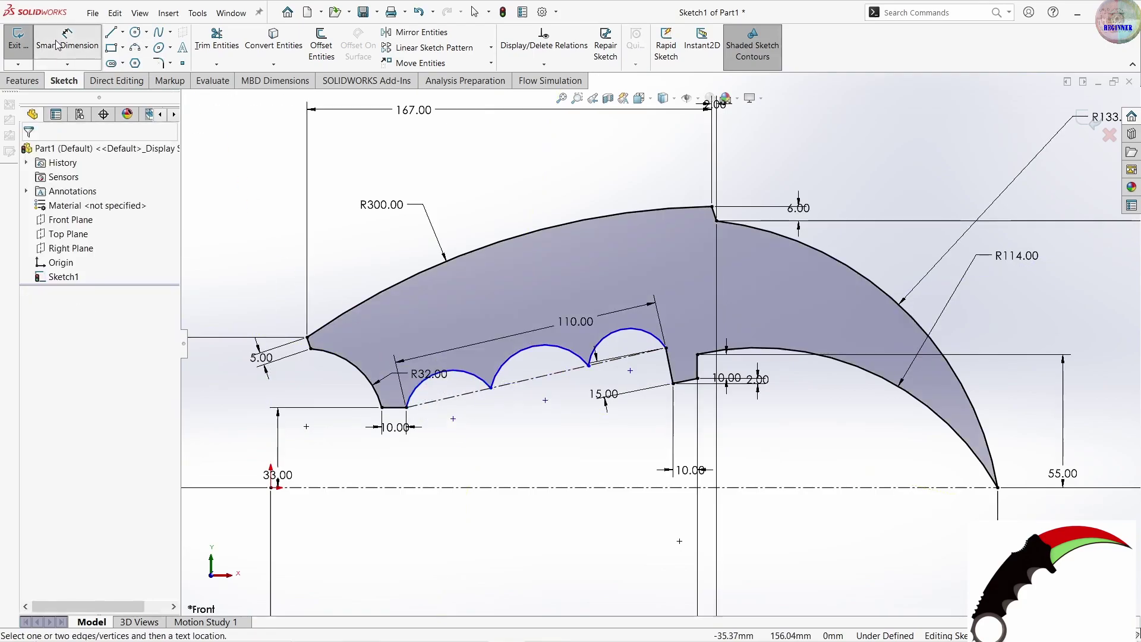
- Space the right and middle groove arc endpoints 35 mm apart each
{"action": "left_click", "coordinate": [667, 349]}
{"action": "left_click", "coordinate": [588, 365]}
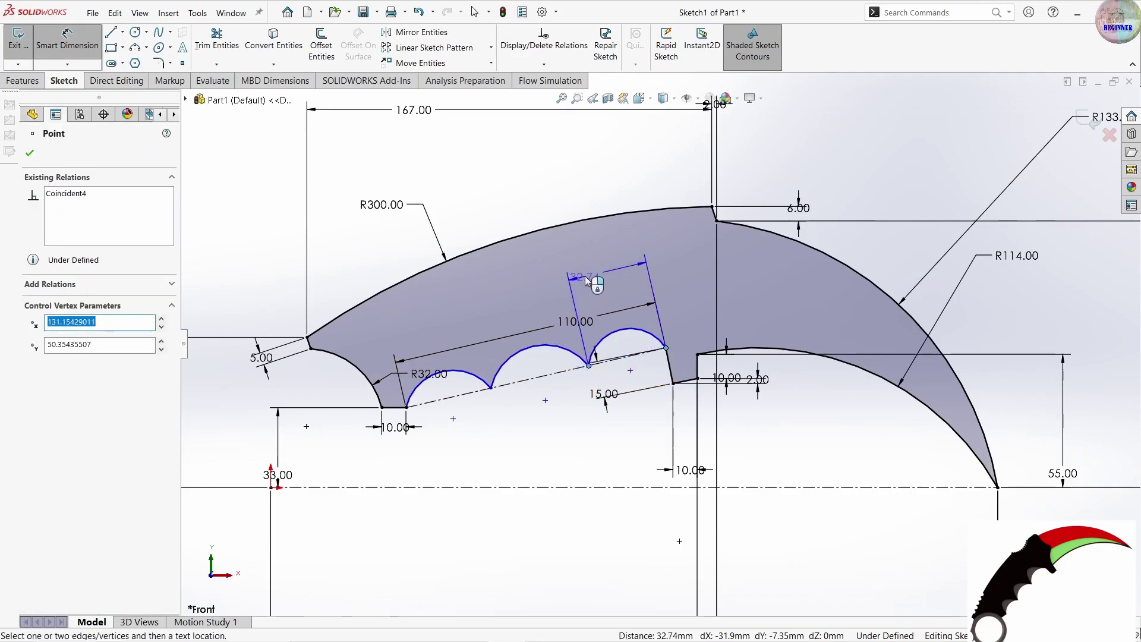
{"action": "left_click", "coordinate": [589, 274]}
{"action": "type", "text": "35"}
{"action": "key", "text": "Return"}
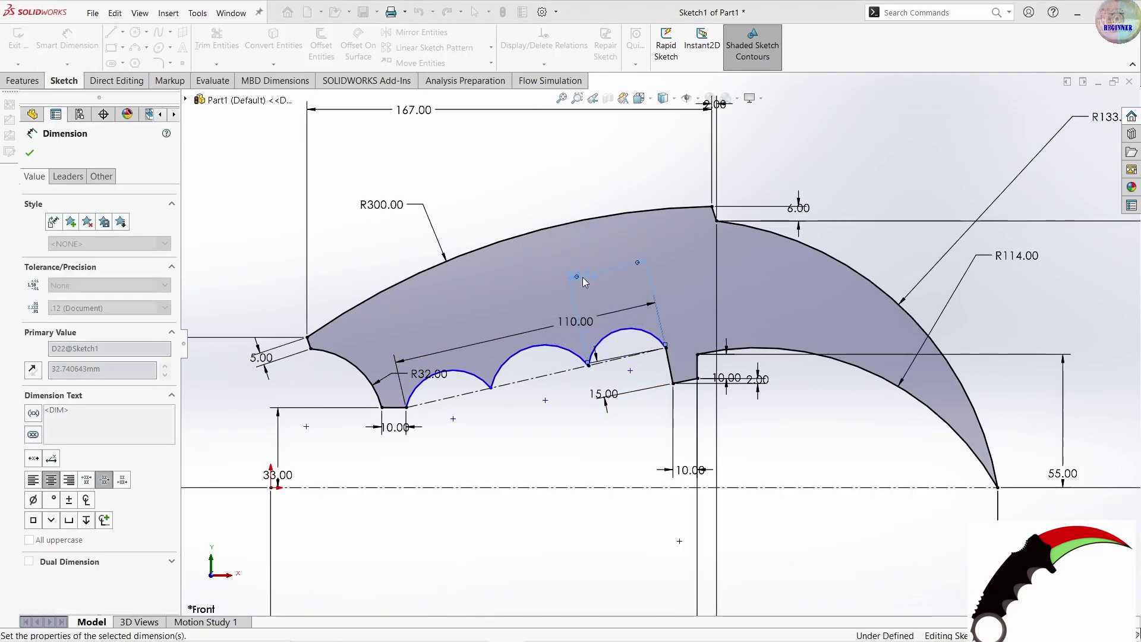
{"action": "left_click", "coordinate": [584, 368]}
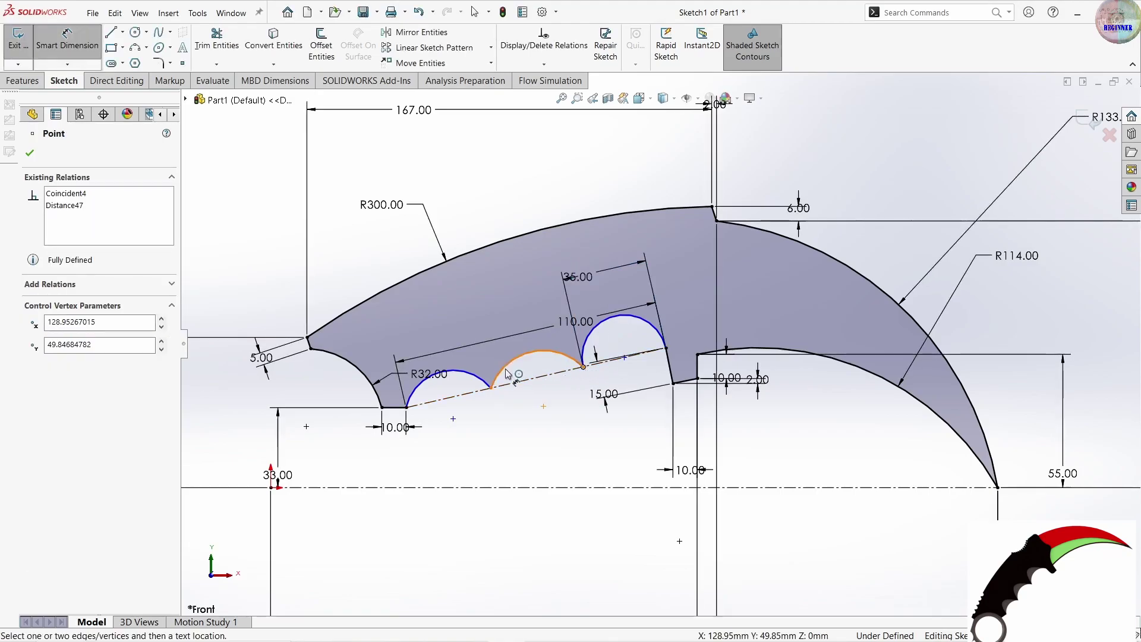
{"action": "left_click", "coordinate": [491, 388]}
{"action": "left_click", "coordinate": [476, 315]}
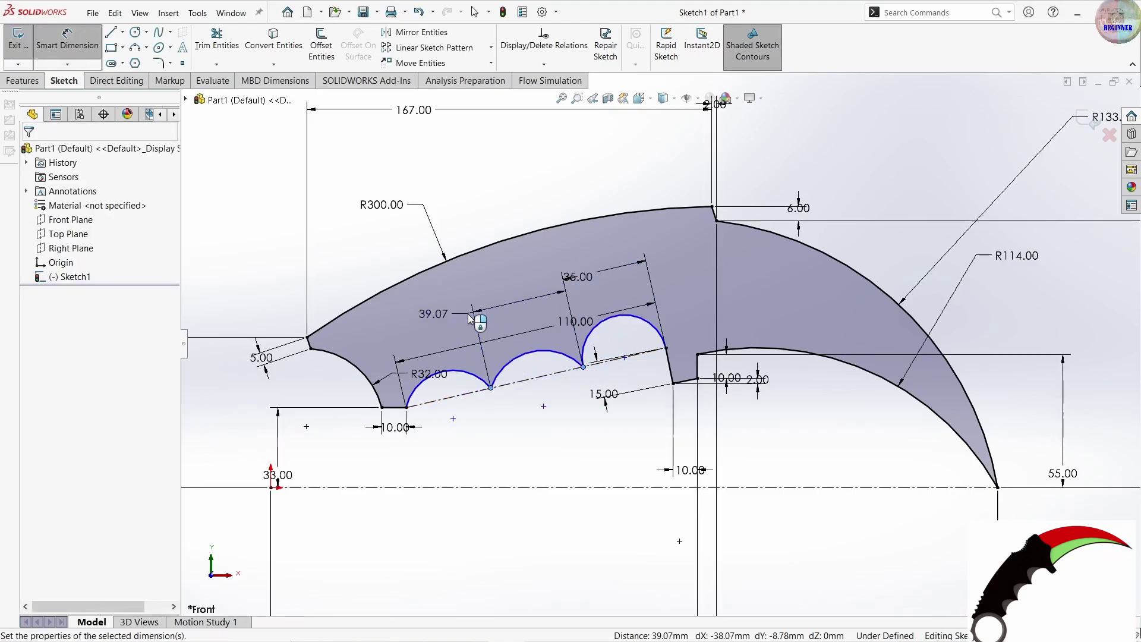
{"action": "type", "text": "35"}
{"action": "key", "text": "Return"}
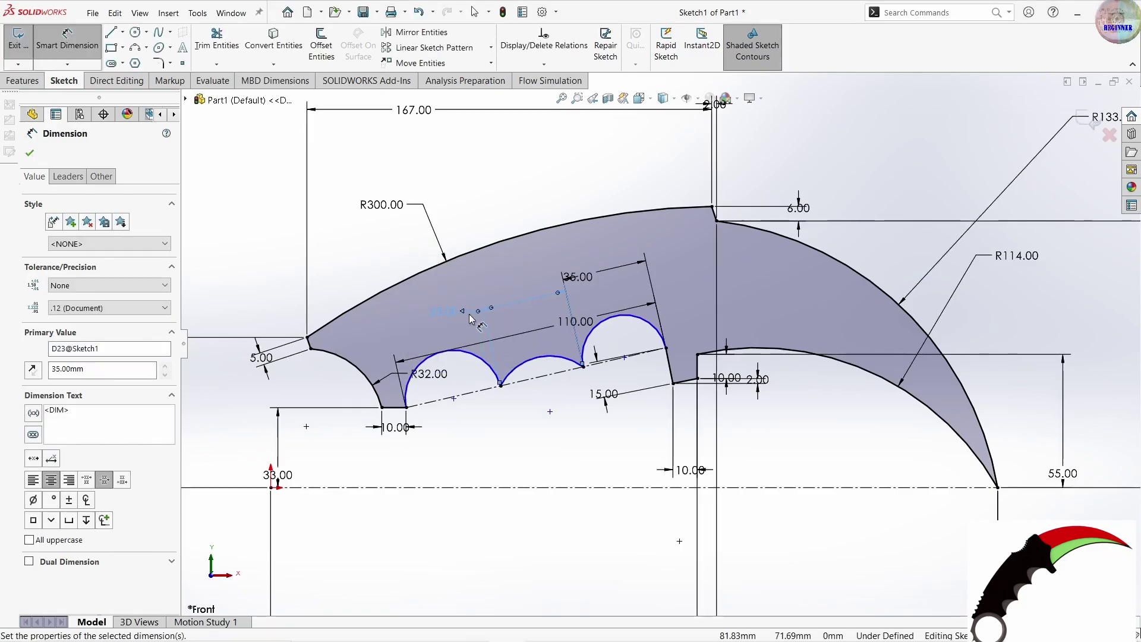
- Give the right and middle groove arcs R20 radii
{"action": "left_click", "coordinate": [601, 331]}
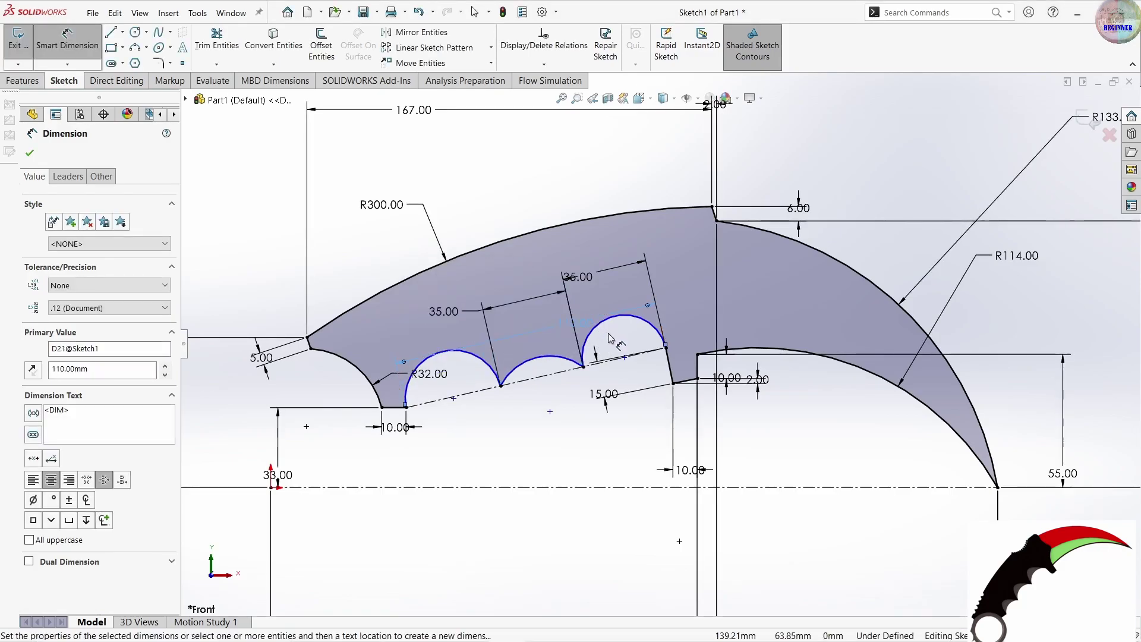
{"action": "left_click", "coordinate": [617, 324]}
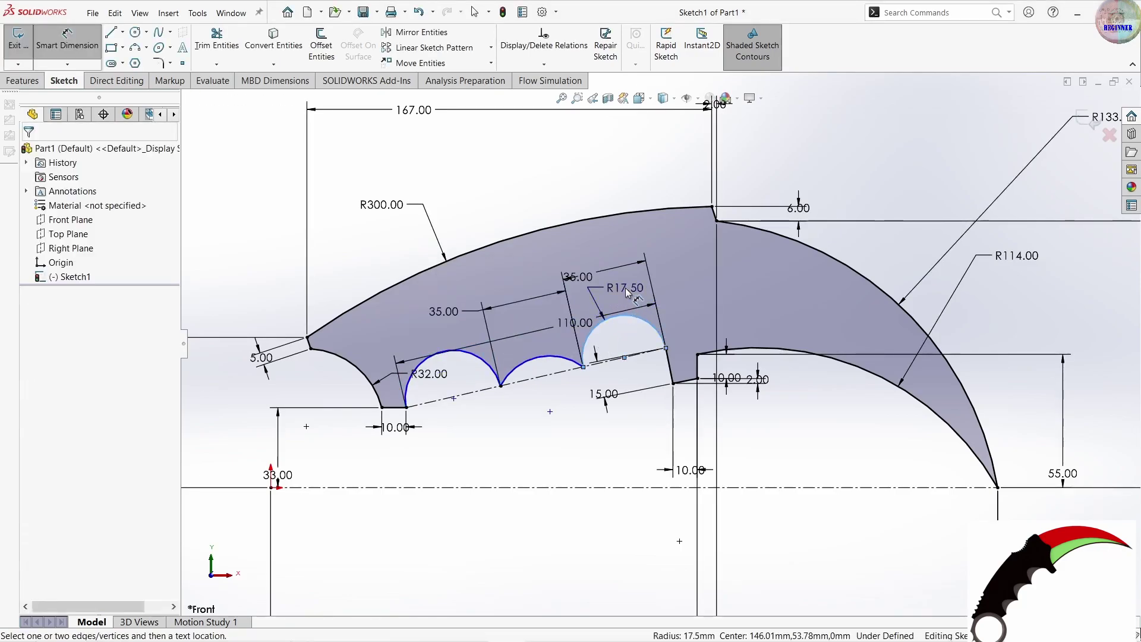
{"action": "left_click", "coordinate": [627, 291]}
{"action": "type", "text": "20"}
{"action": "key", "text": "Return"}
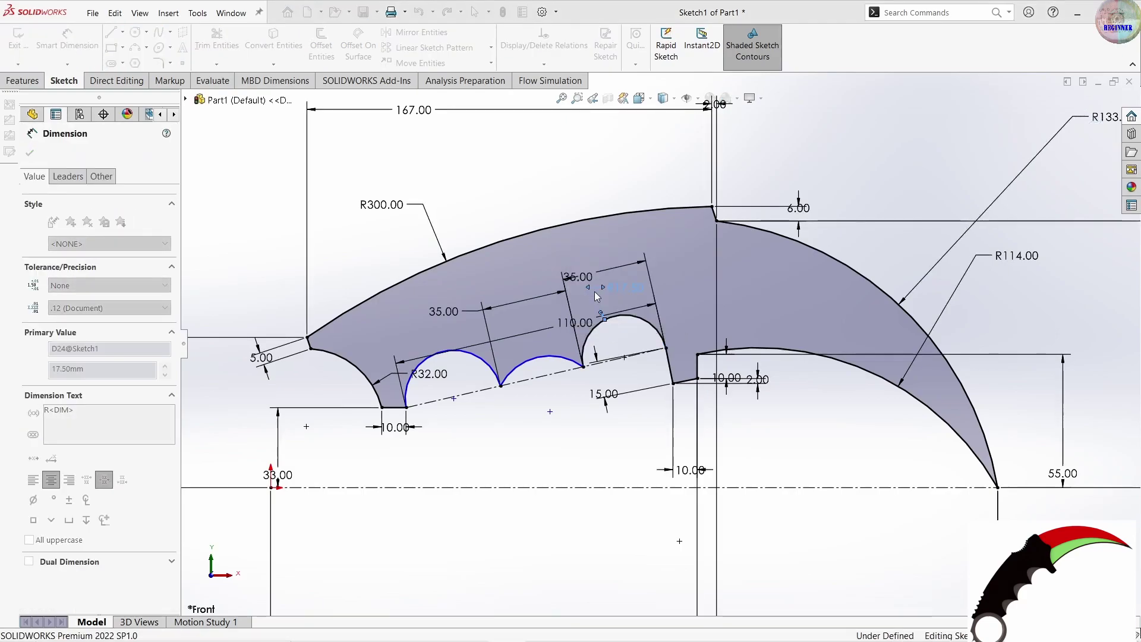
{"action": "left_click", "coordinate": [544, 357]}
{"action": "left_click", "coordinate": [541, 344]}
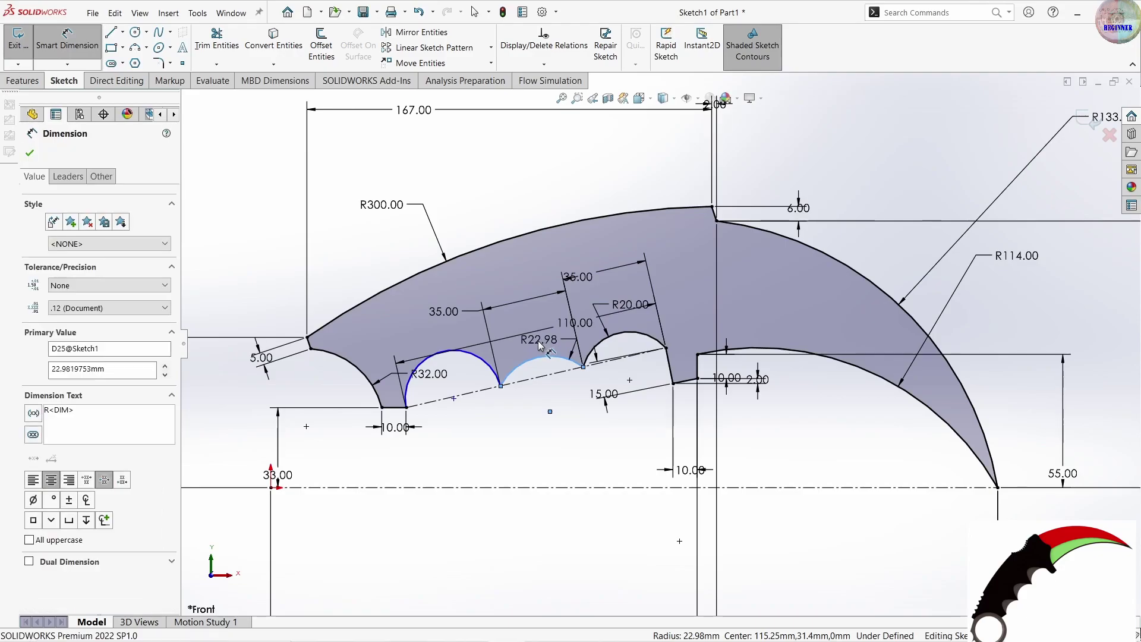
{"action": "type", "text": "20"}
{"action": "key", "text": "Return"}
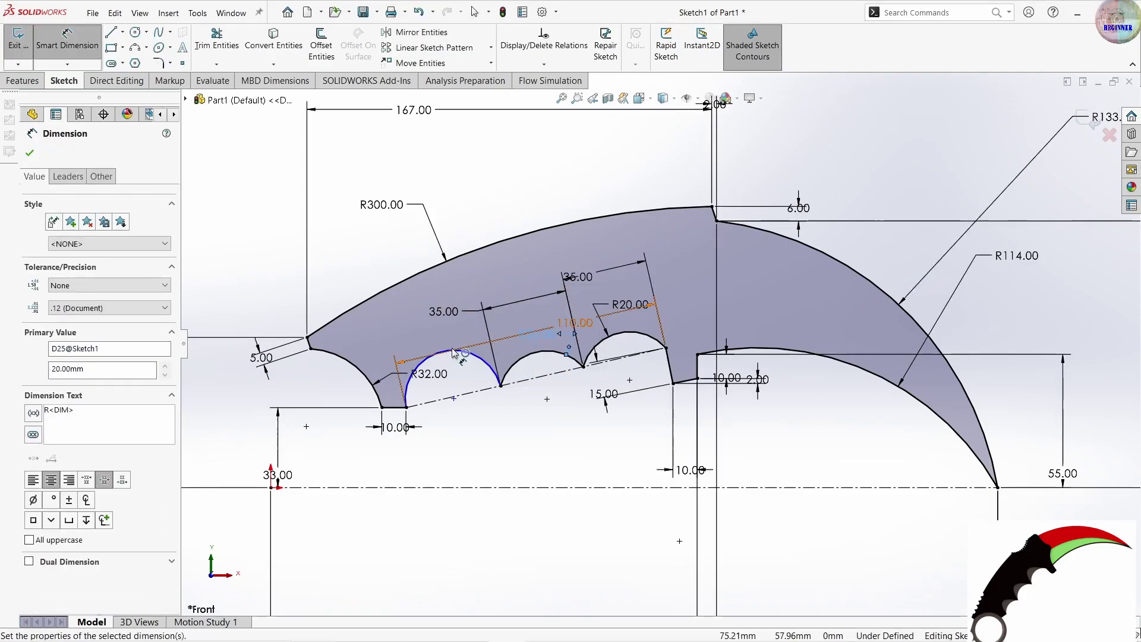
{"action": "key", "text": "Escape"}
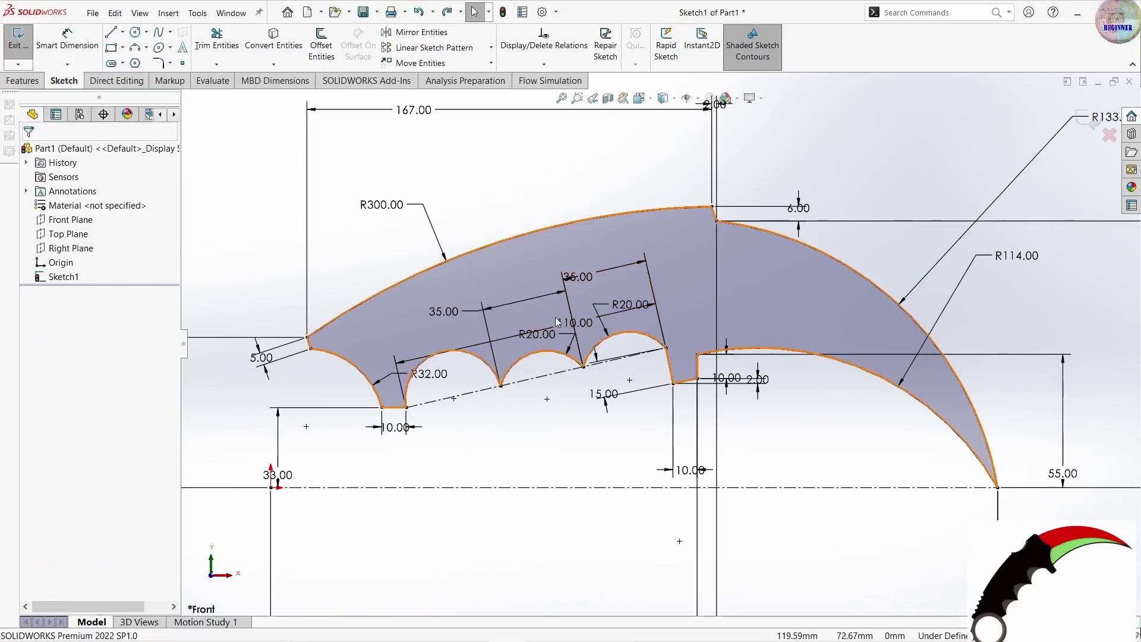
- Reposition the R20 and 110.00 labels, keeping the construction line at 110 mm
{"action": "mouse_move", "coordinate": [562, 333]}
{"action": "left_mouse_down"}
{"action": "mouse_move", "coordinate": [584, 370]}
{"action": "mouse_move", "coordinate": [523, 397]}
{"action": "left_mouse_up"}
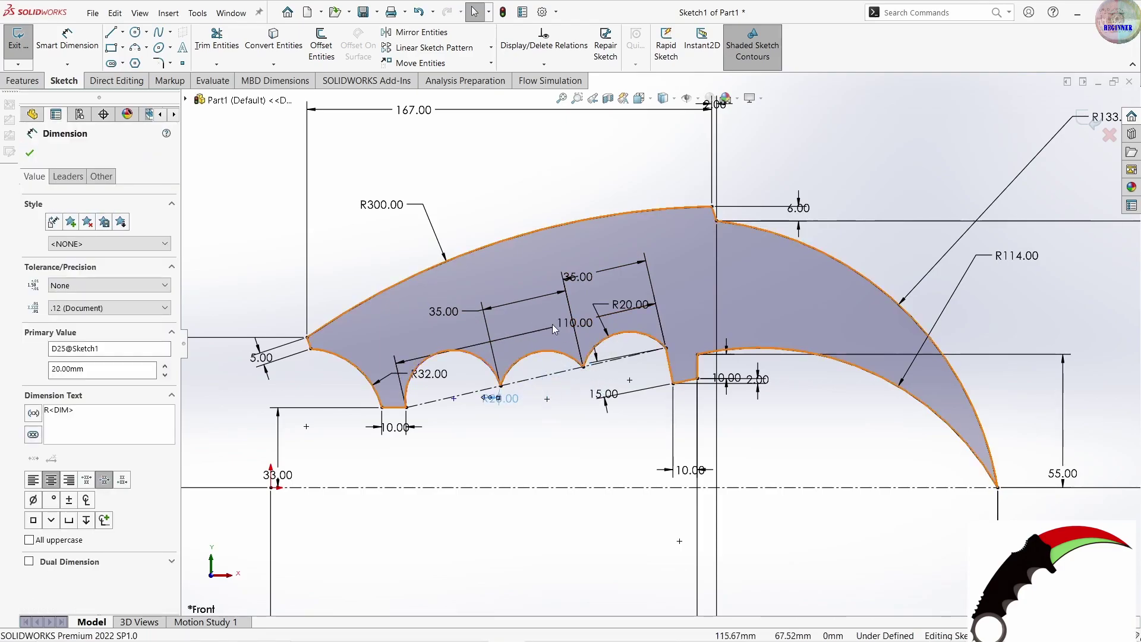
{"action": "left_click_drag", "start_coordinate": [553, 328], "coordinate": [592, 441]}
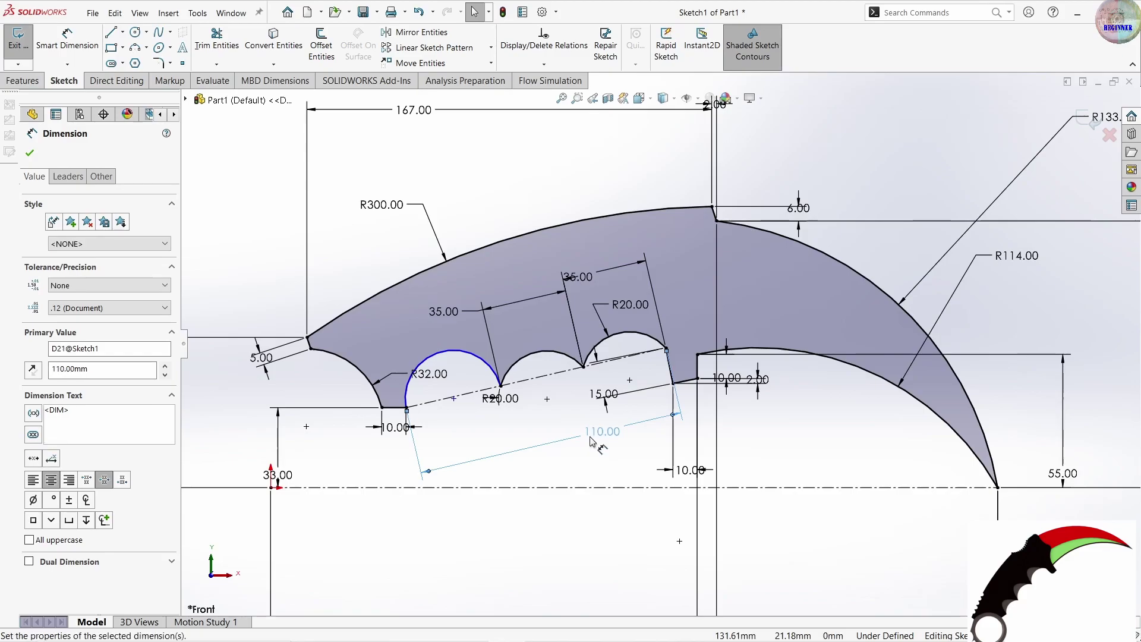
{"action": "left_click_drag", "start_coordinate": [604, 437], "coordinate": [603, 438]}
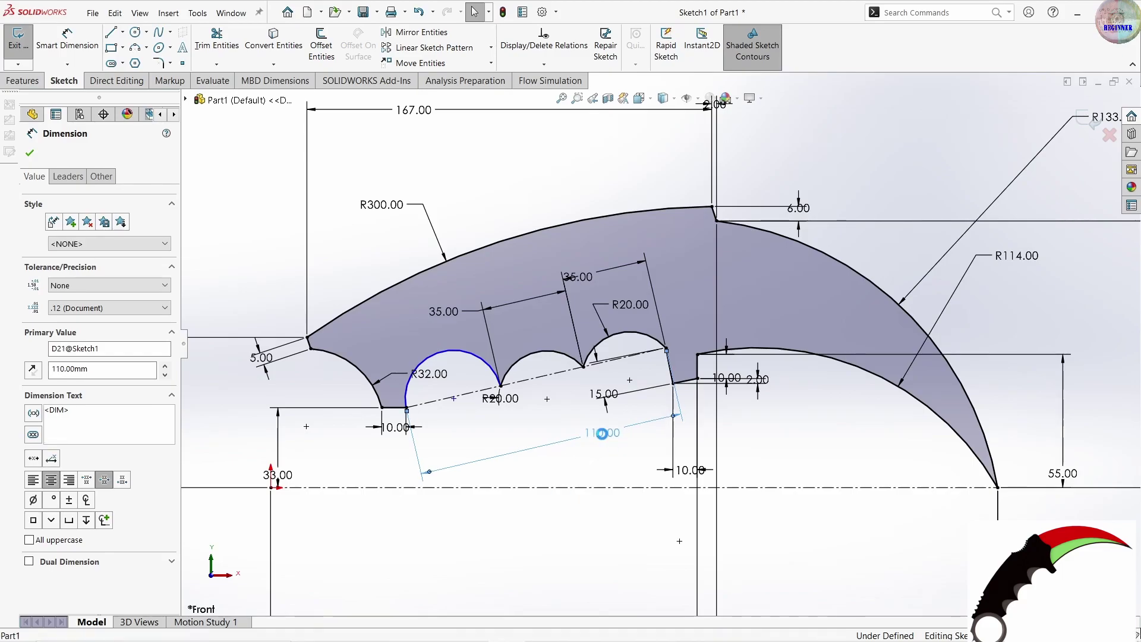
{"action": "type", "text": "110"}
{"action": "key", "text": "Return"}
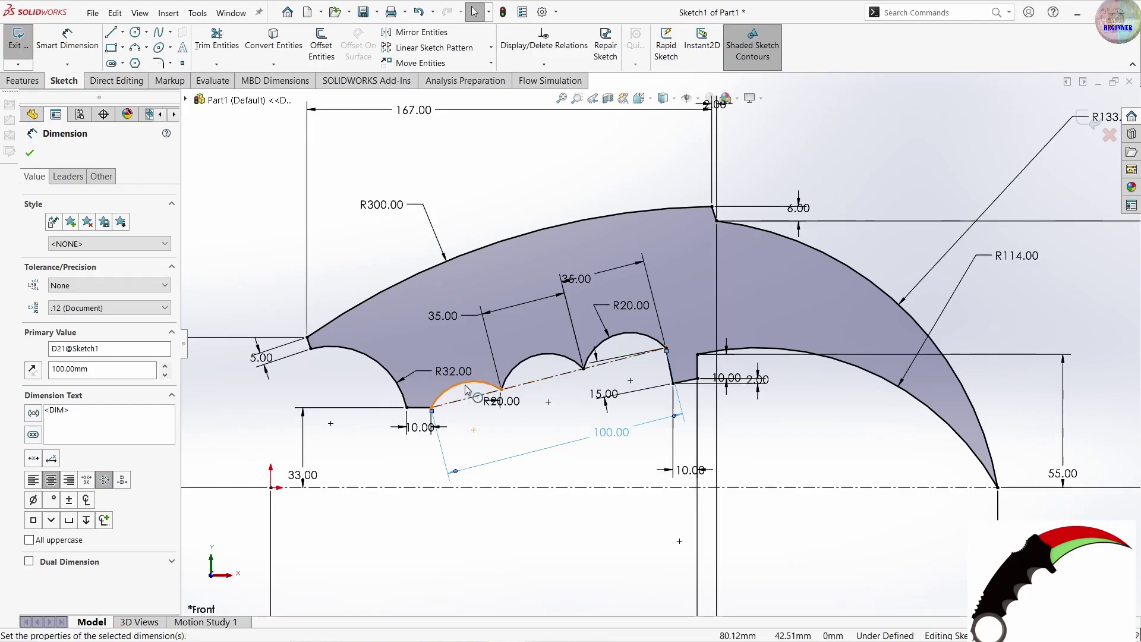
- Set the left groove arc radius to 19 mm and zoom to fit the sketch
{"action": "left_click", "coordinate": [467, 390]}
{"action": "left_click", "coordinate": [67, 39]}
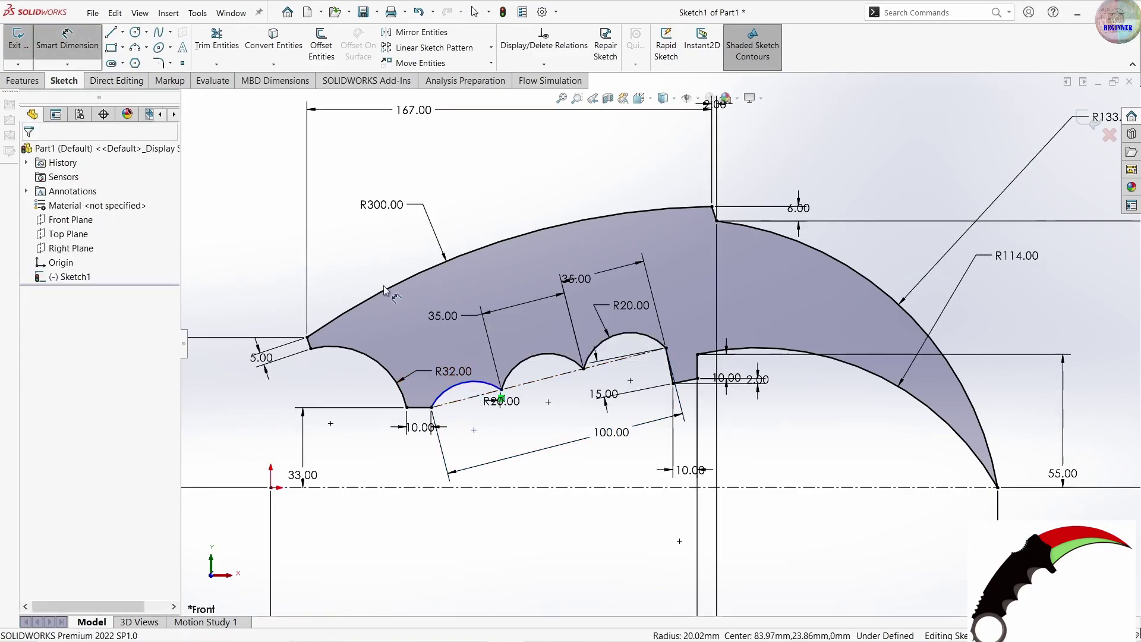
{"action": "left_click", "coordinate": [474, 388]}
{"action": "left_click", "coordinate": [433, 354]}
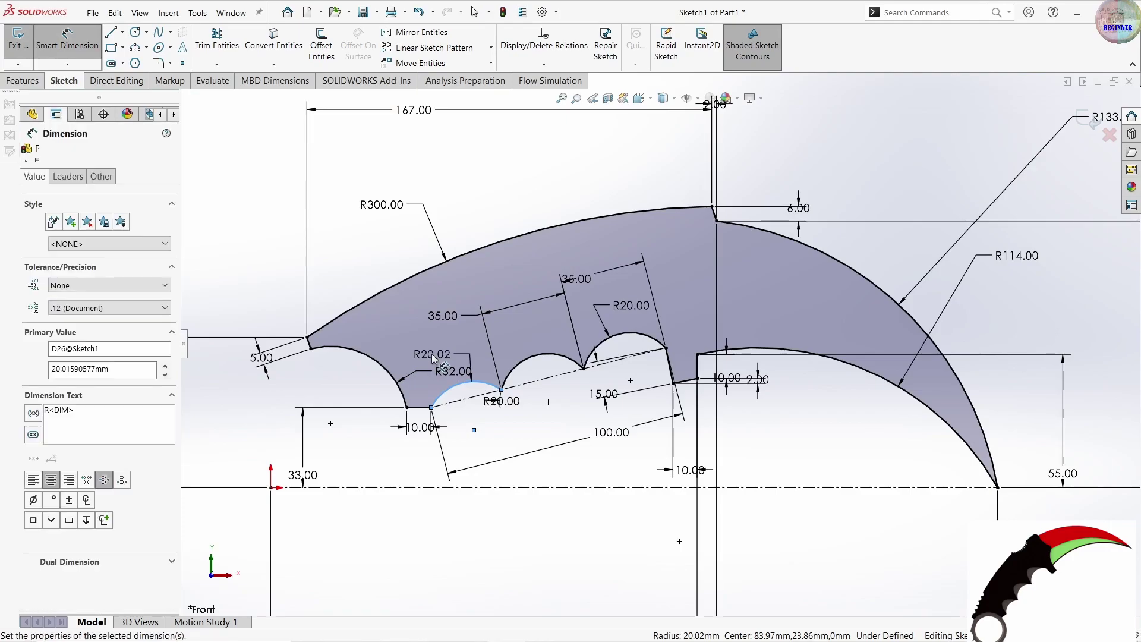
{"action": "type", "text": "19"}
{"action": "key", "text": "Return"}
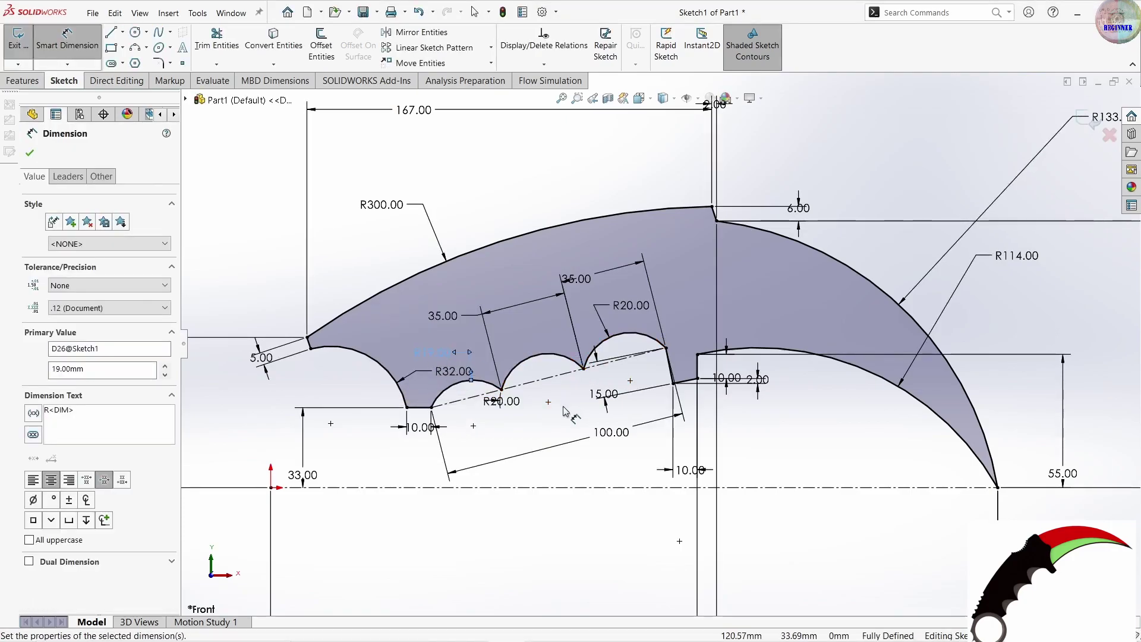
{"action": "key", "text": "f"}
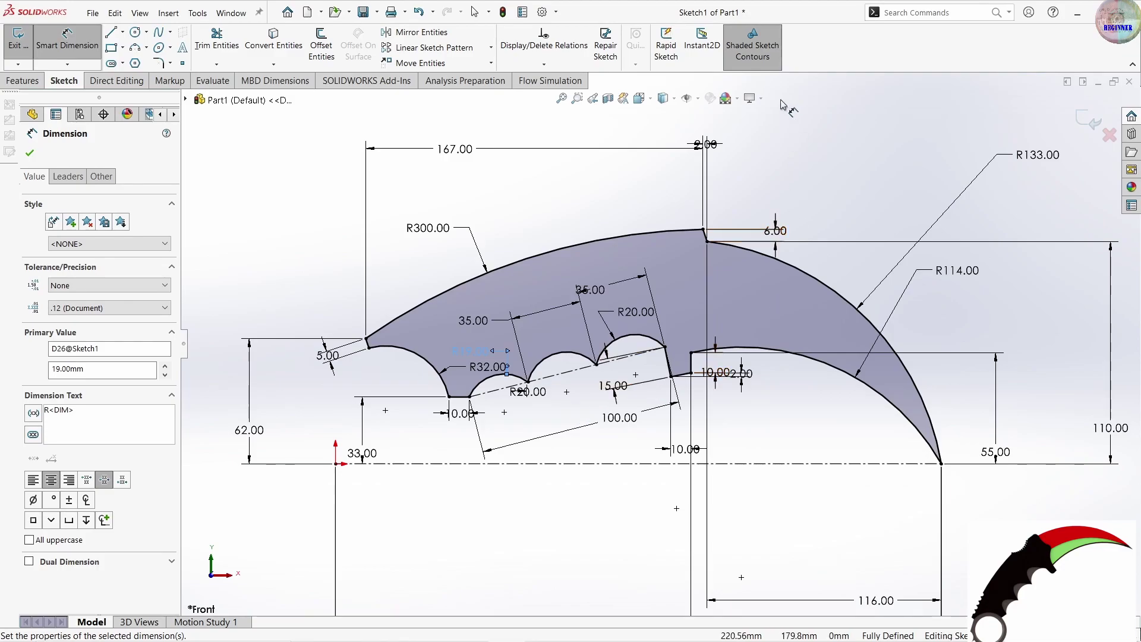
- Hide all sketch dimensions via Hide/Show Items
{"action": "left_click", "coordinate": [698, 99]}
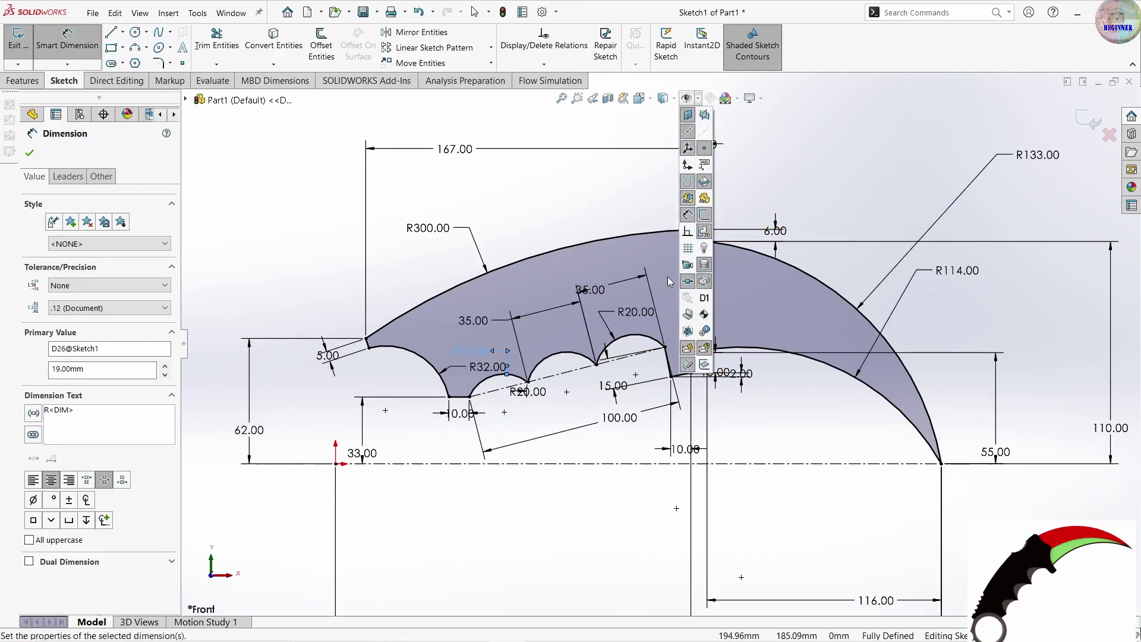
{"action": "left_click", "coordinate": [687, 218]}
{"action": "left_click", "coordinate": [540, 535]}
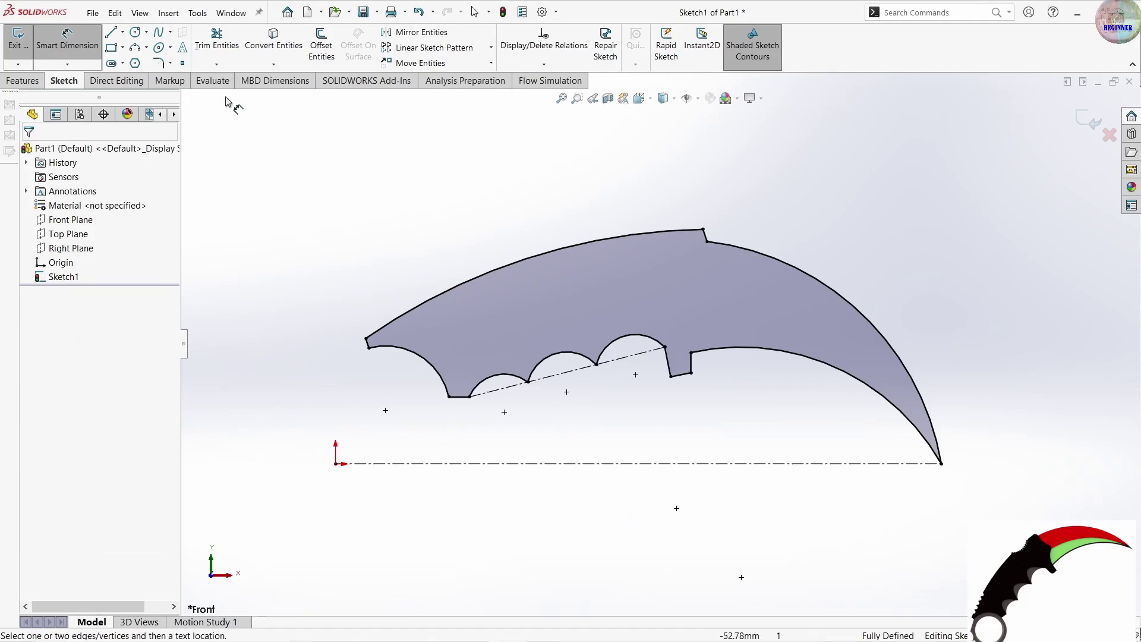
- Draw a ring circle left of the handle and drag it under the handle's lower end
{"action": "left_click", "coordinate": [136, 31]}
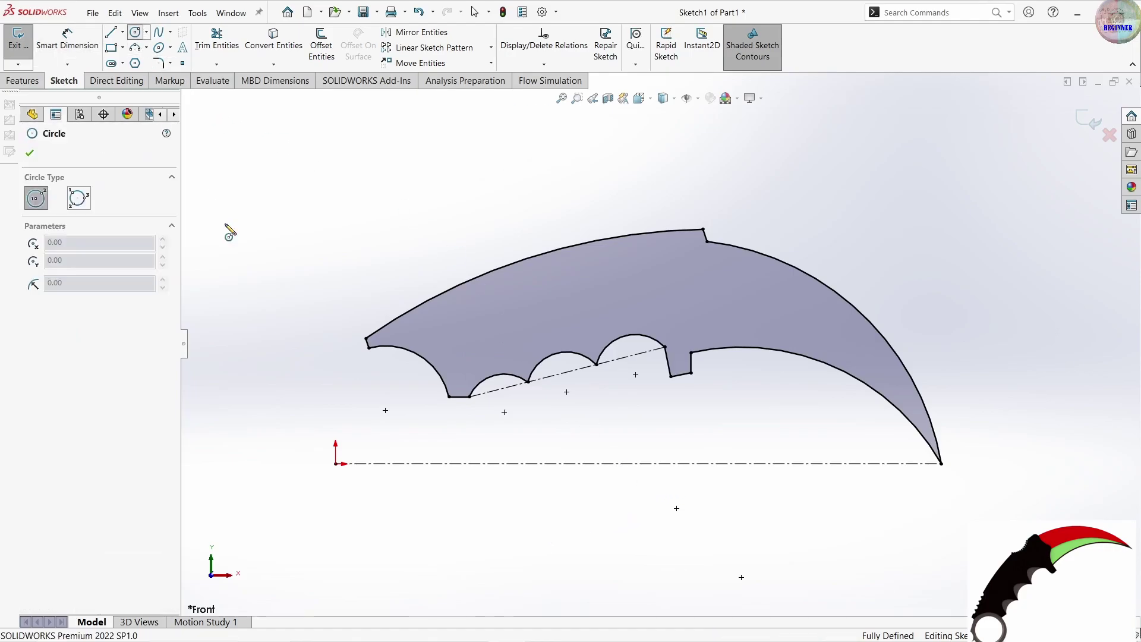
{"action": "left_click", "coordinate": [324, 411]}
{"action": "left_click", "coordinate": [342, 457]}
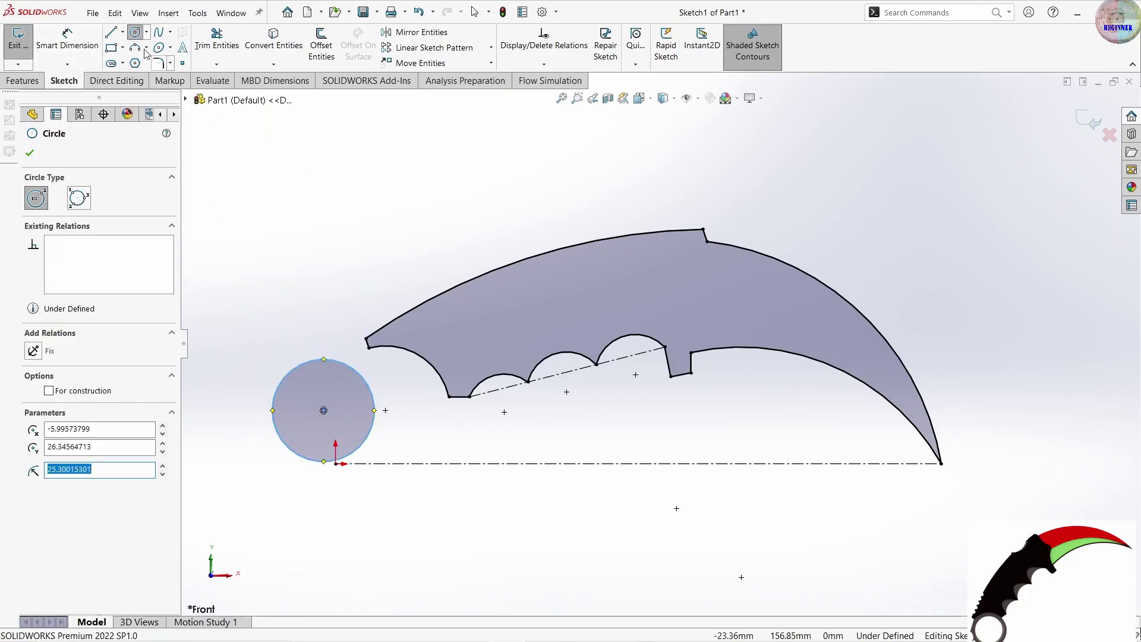
{"action": "key", "text": "Escape"}
{"action": "left_click_drag", "start_coordinate": [324, 411], "coordinate": [390, 404]}
{"action": "left_click", "coordinate": [67, 38]}
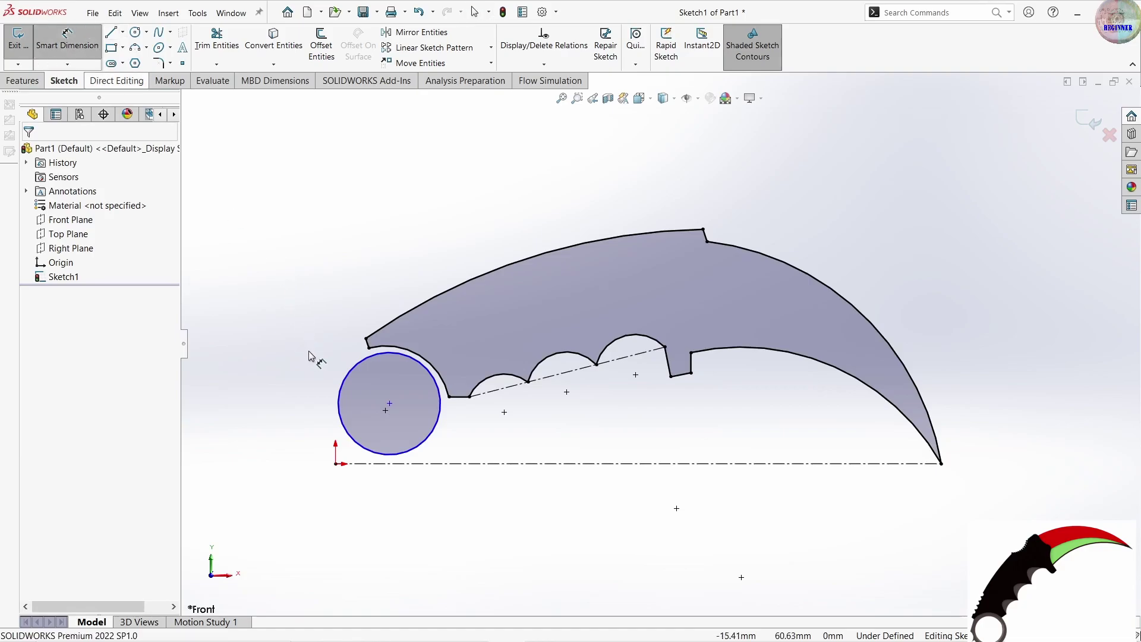
- Dimension the ring circle to a 45 mm diameter
{"action": "left_click", "coordinate": [345, 404]}
{"action": "left_click", "coordinate": [306, 389]}
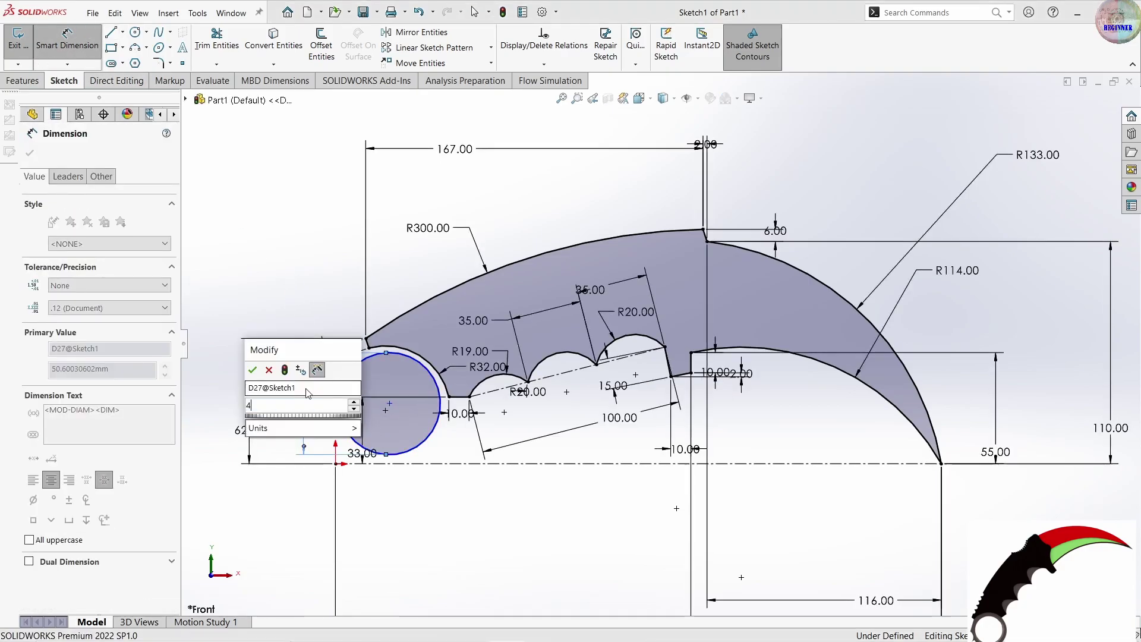
{"action": "type", "text": "45"}
{"action": "key", "text": "Return"}
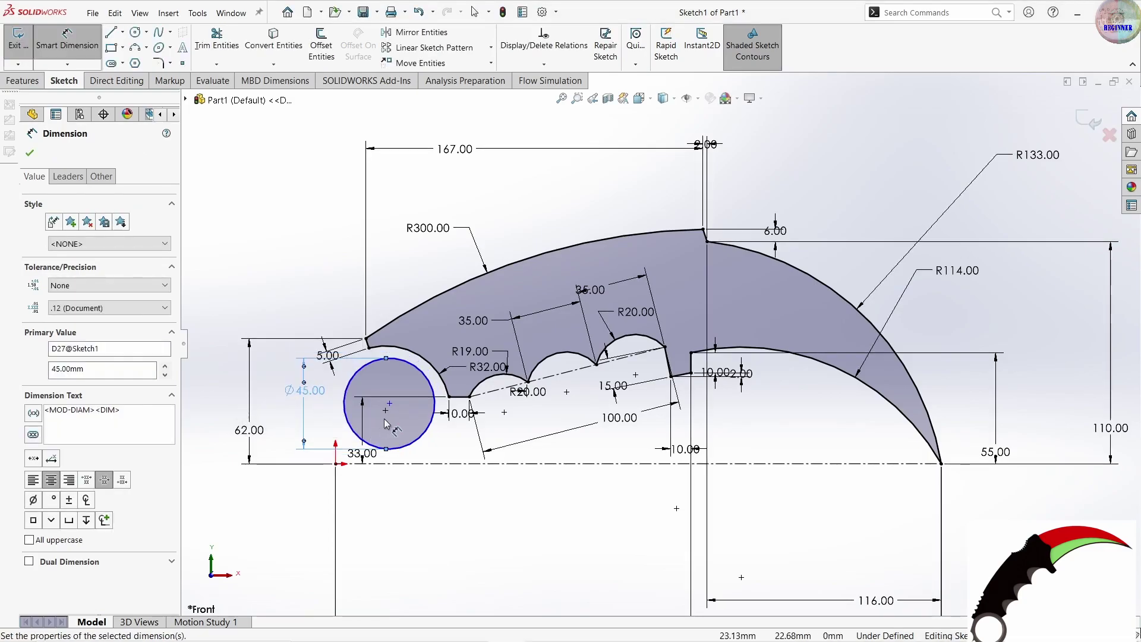
- Fix the circle centre with 2 mm horizontal and 2 mm vertical offsets
{"action": "left_click", "coordinate": [387, 410]}
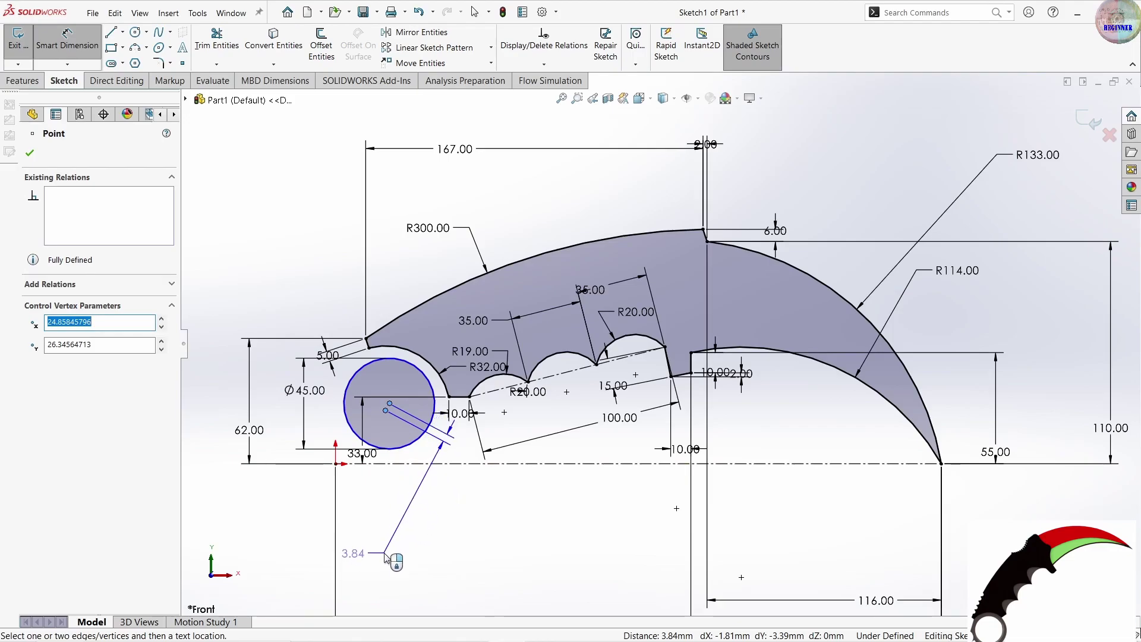
{"action": "left_click", "coordinate": [385, 522]}
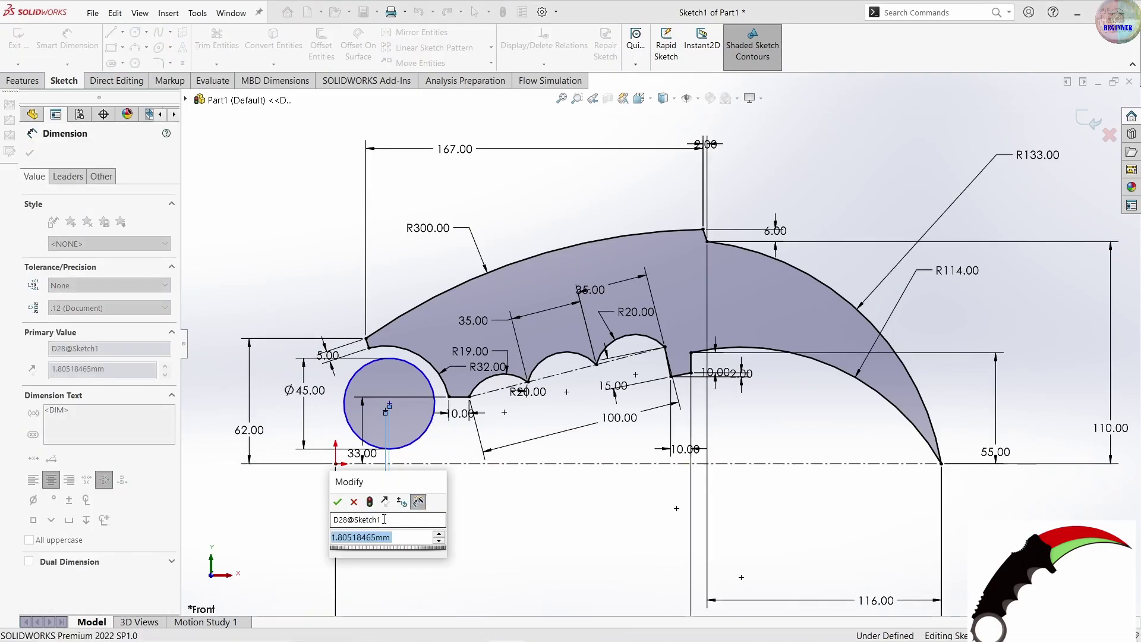
{"action": "type", "text": "2"}
{"action": "key", "text": "Return"}
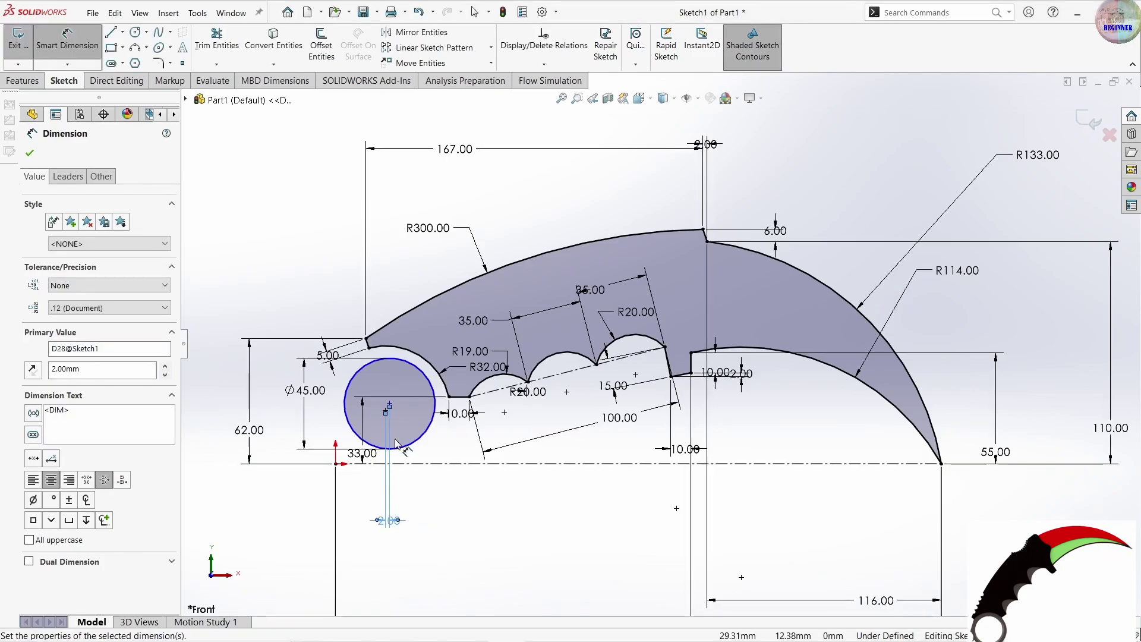
{"action": "scroll", "coordinate": [397, 443], "scroll_direction": "down", "scroll_amount": 2}
{"action": "left_click", "coordinate": [411, 387]}
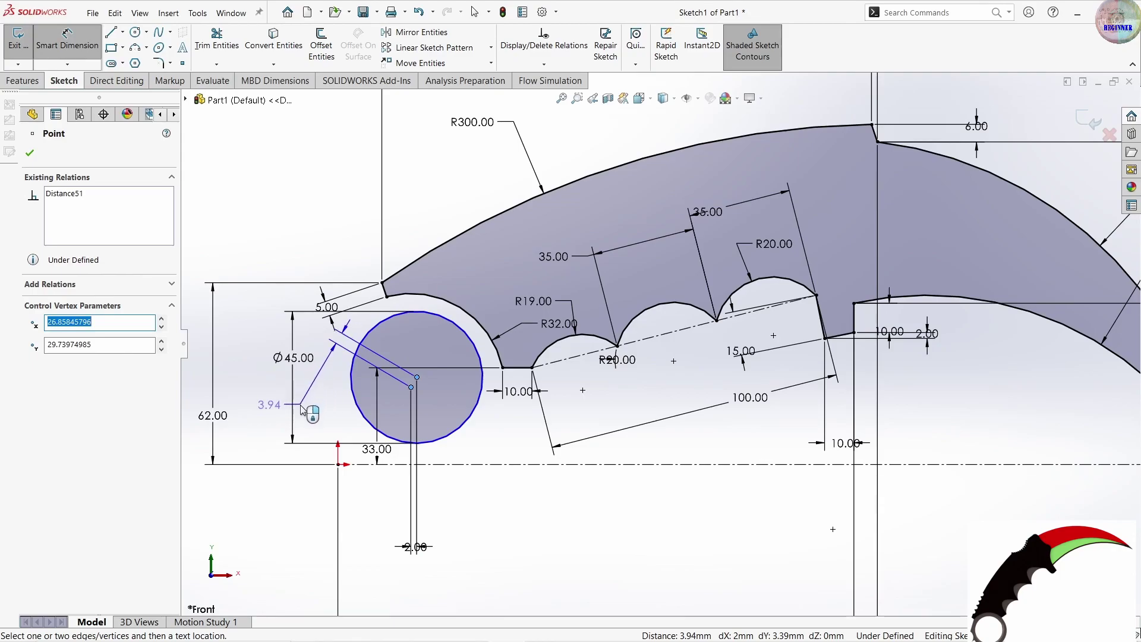
{"action": "left_click", "coordinate": [326, 385]}
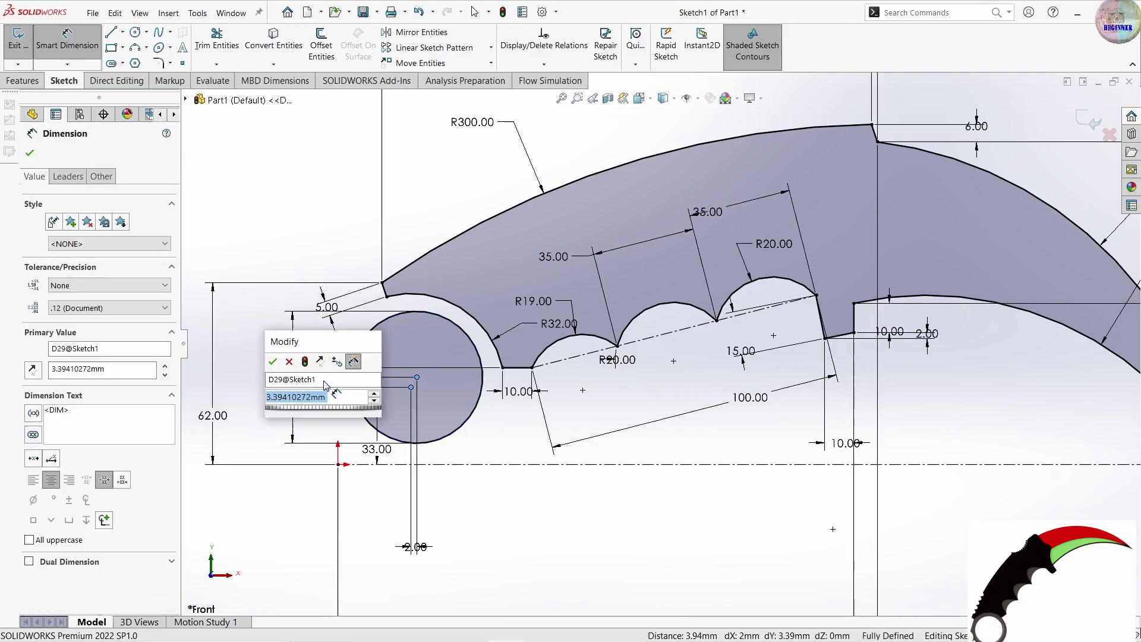
{"action": "type", "text": "2"}
{"action": "key", "text": "Return"}
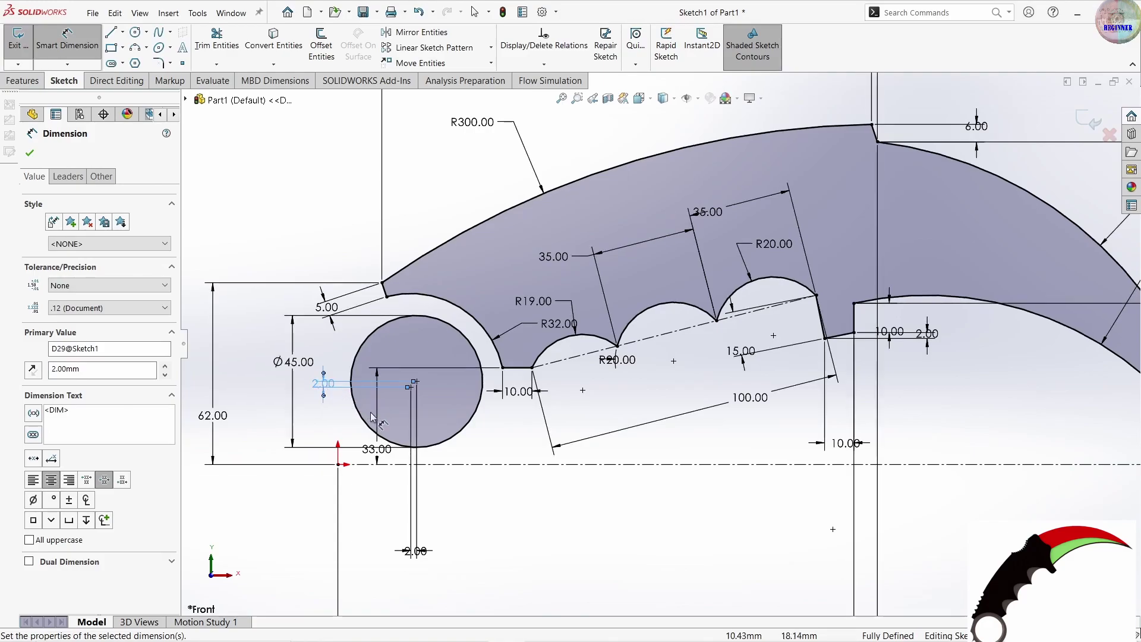
{"action": "mouse_move", "coordinate": [119, 47]}
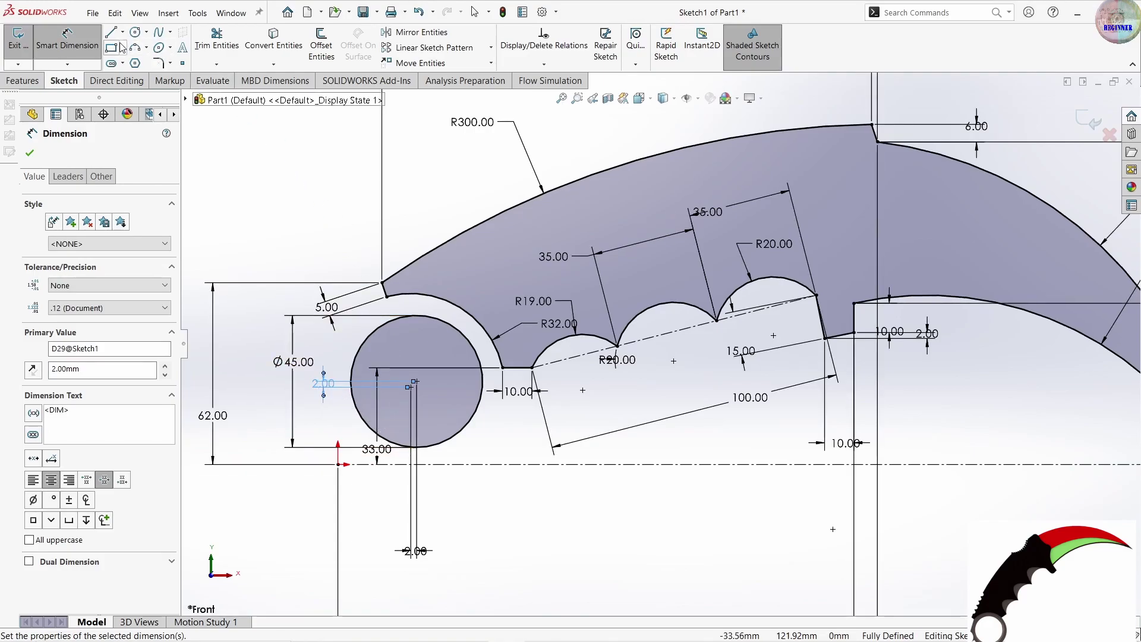
{"action": "left_click", "coordinate": [111, 34]}
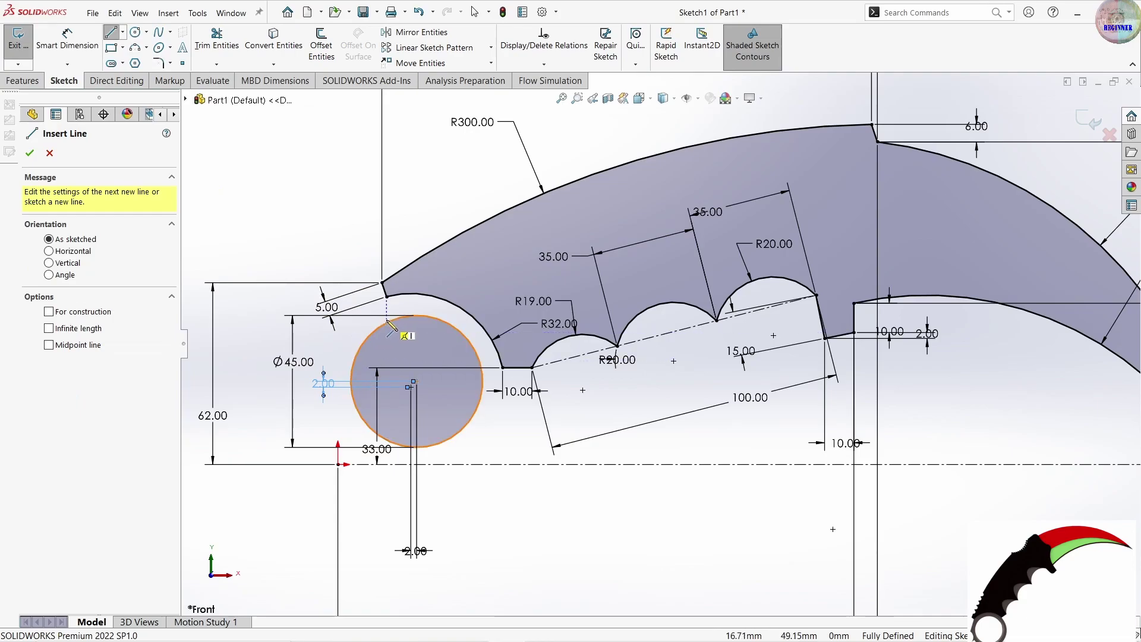
- Draw a short segment beside the ring and a small three-point arc at the handle's end
{"action": "left_click", "coordinate": [387, 296]}
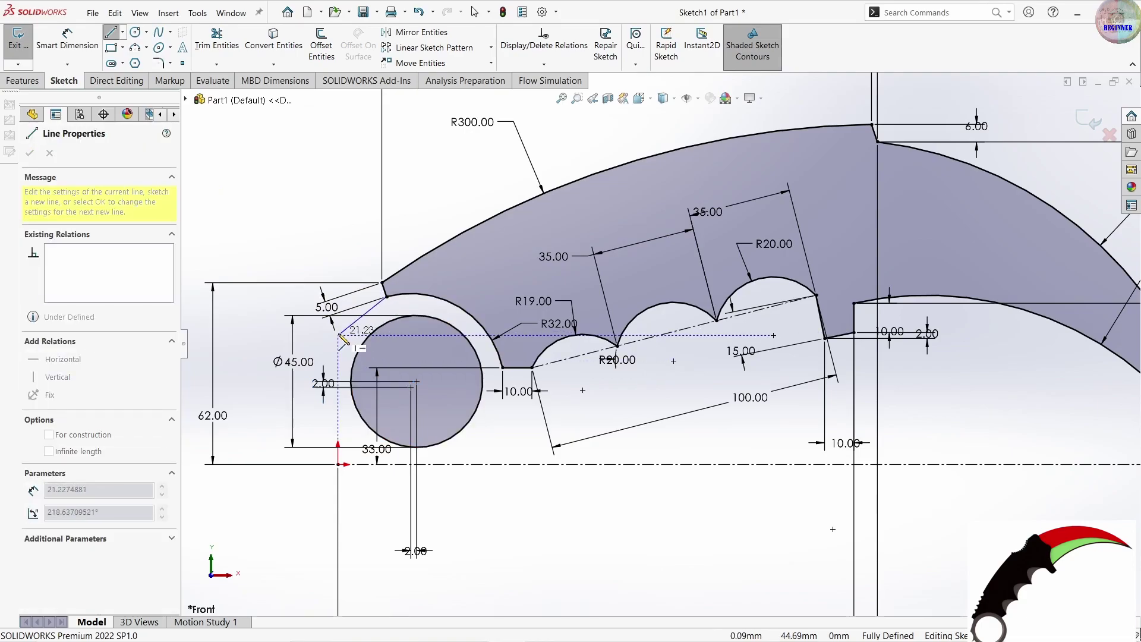
{"action": "left_click", "coordinate": [339, 336]}
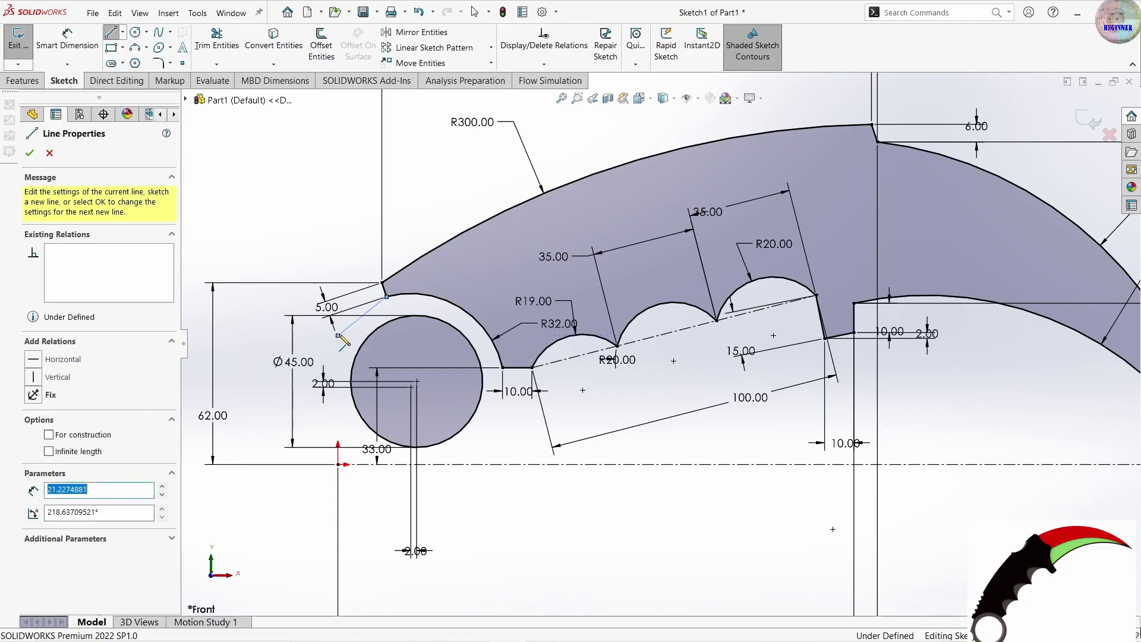
{"action": "left_click", "coordinate": [146, 47]}
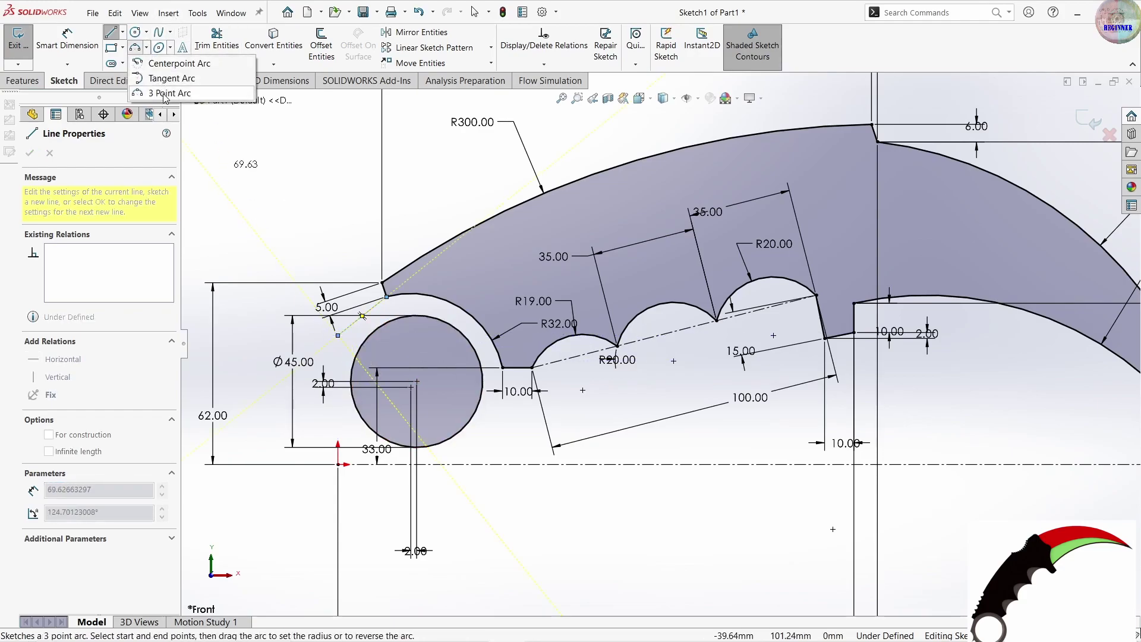
{"action": "left_click", "coordinate": [166, 96]}
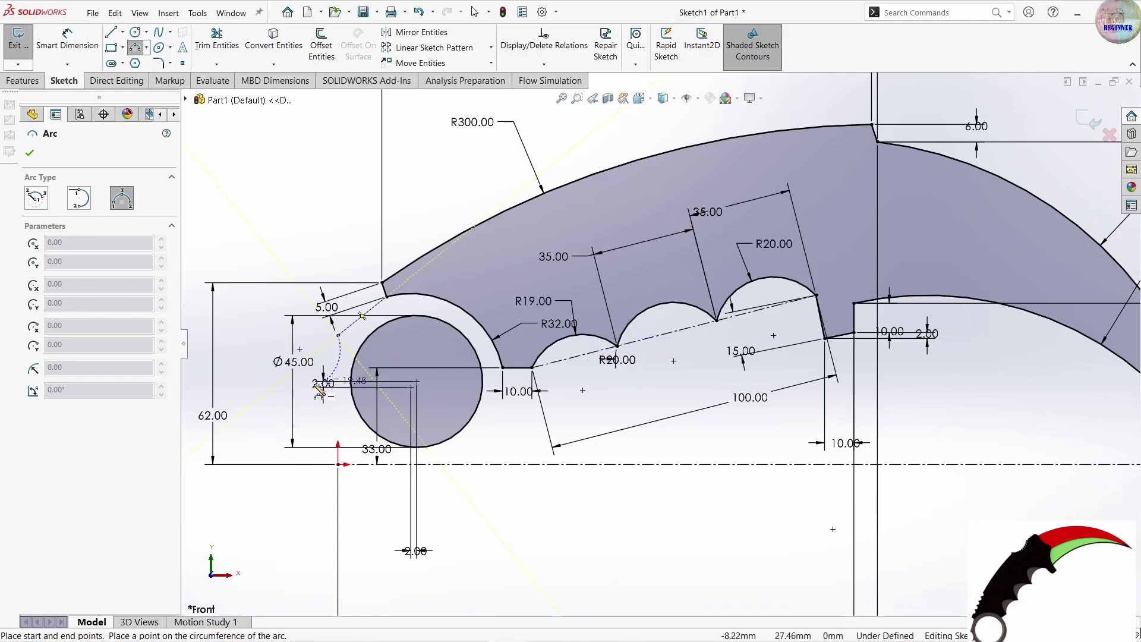
{"action": "left_click", "coordinate": [324, 376]}
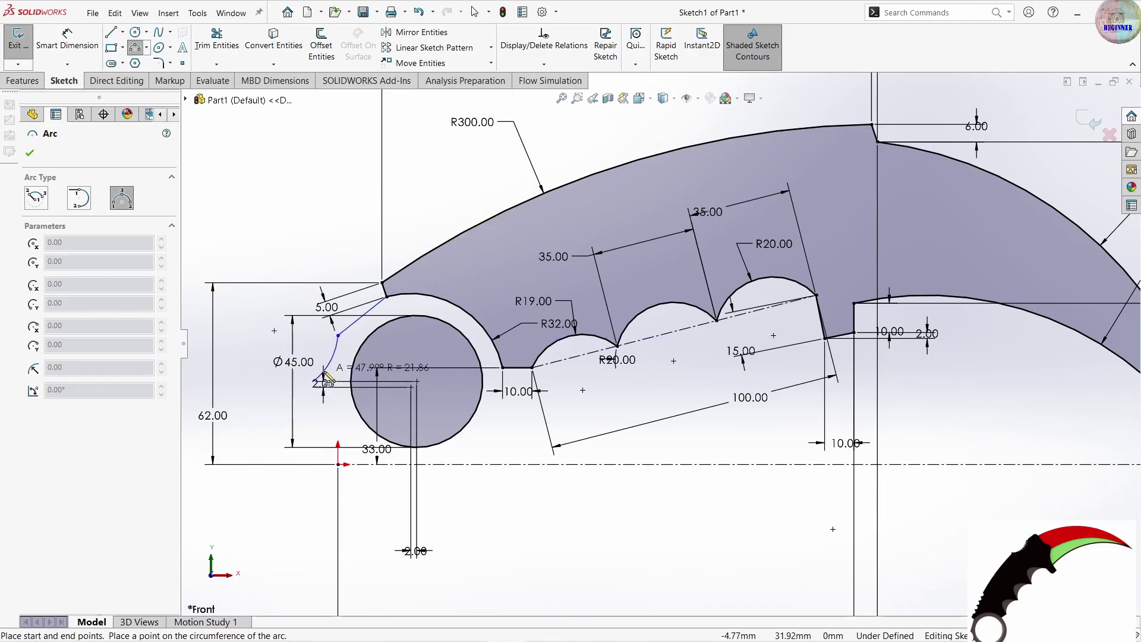
{"action": "left_click", "coordinate": [326, 376]}
- Add a short horizontal line from the arc's lower end, then select the 2.00 offset dimension
{"action": "left_click", "coordinate": [110, 35]}
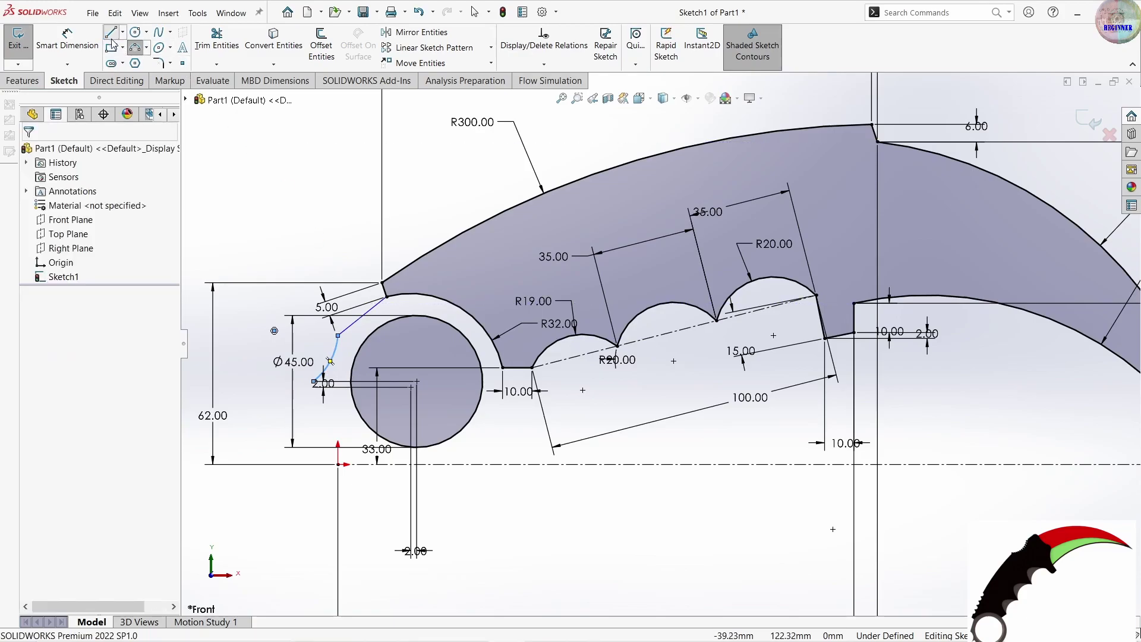
{"action": "scroll", "coordinate": [332, 410], "scroll_direction": "down", "scroll_amount": 2}
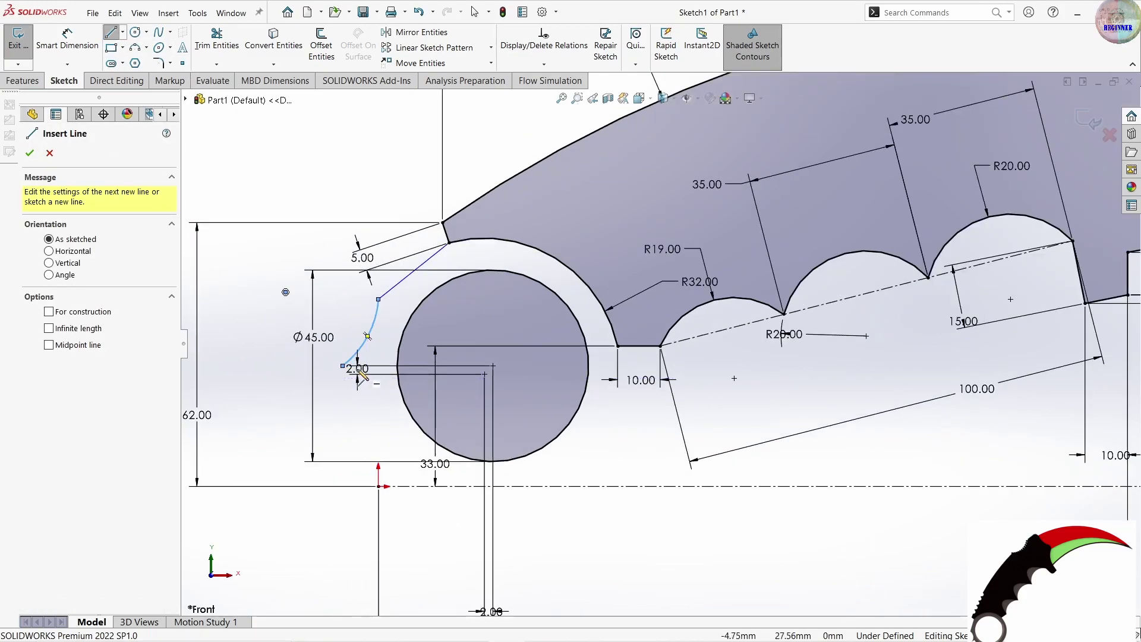
{"action": "left_click", "coordinate": [344, 366]}
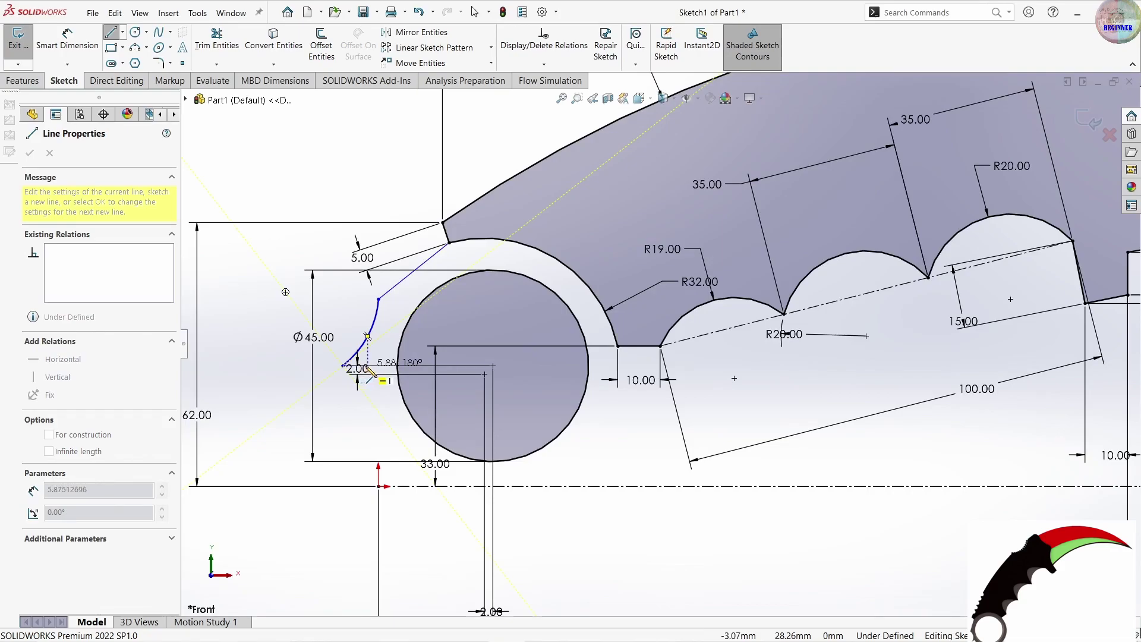
{"action": "left_click", "coordinate": [368, 367]}
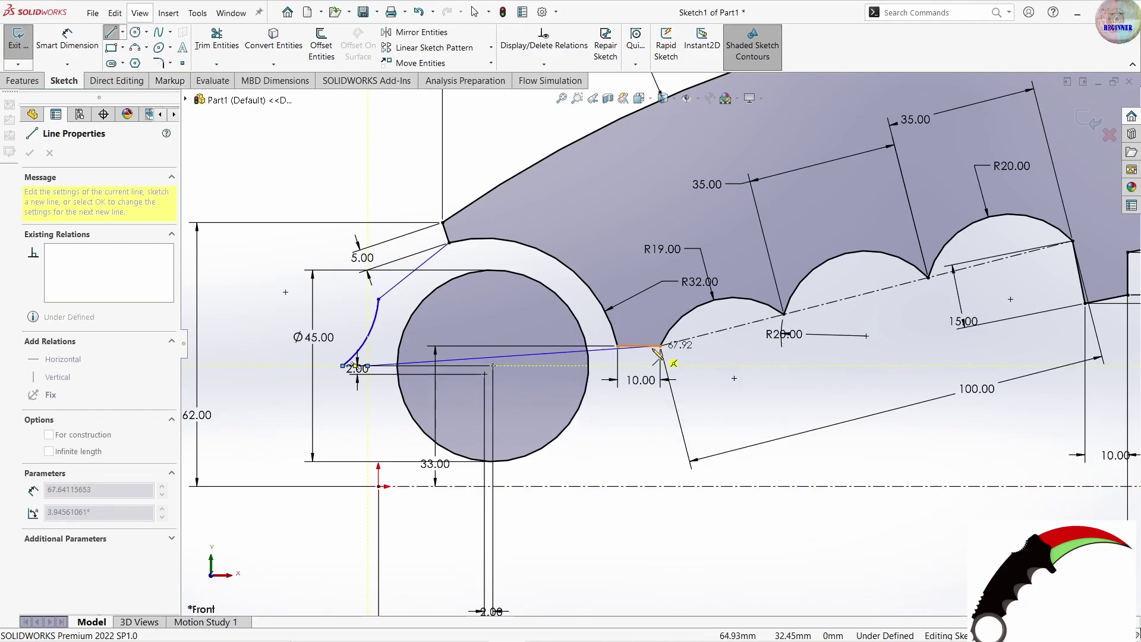
{"action": "key", "text": "Escape"}
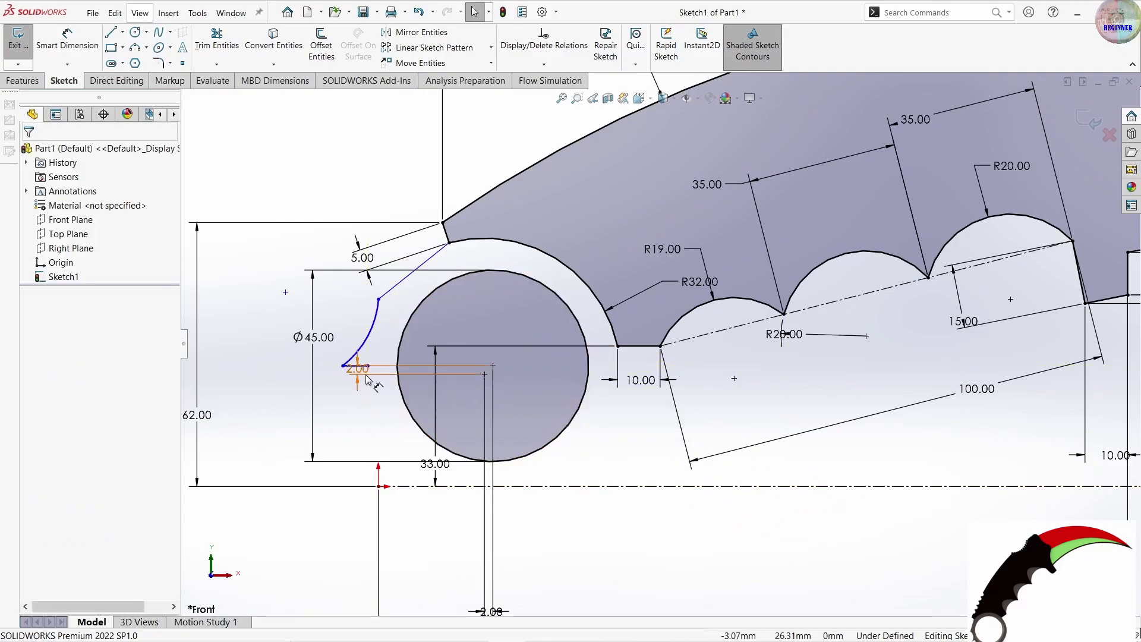
{"action": "left_click", "coordinate": [428, 367]}
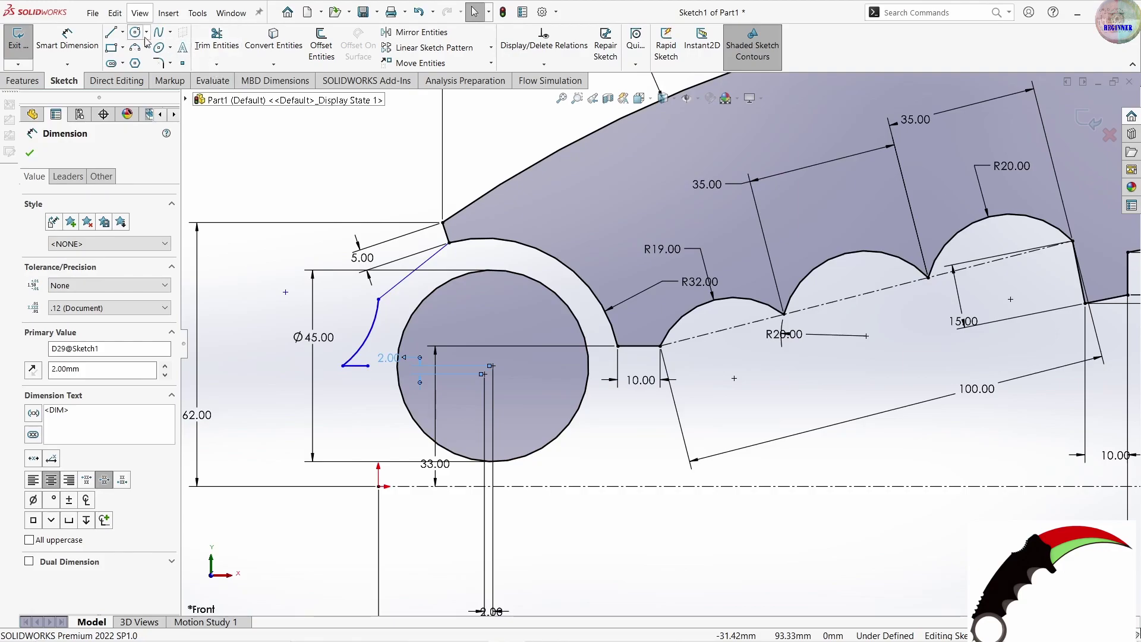
- Drop a short line from the R32 arc's lower end beside the ring and delete the 10.00 dimension
{"action": "left_click", "coordinate": [109, 34]}
{"action": "left_click", "coordinate": [618, 346]}
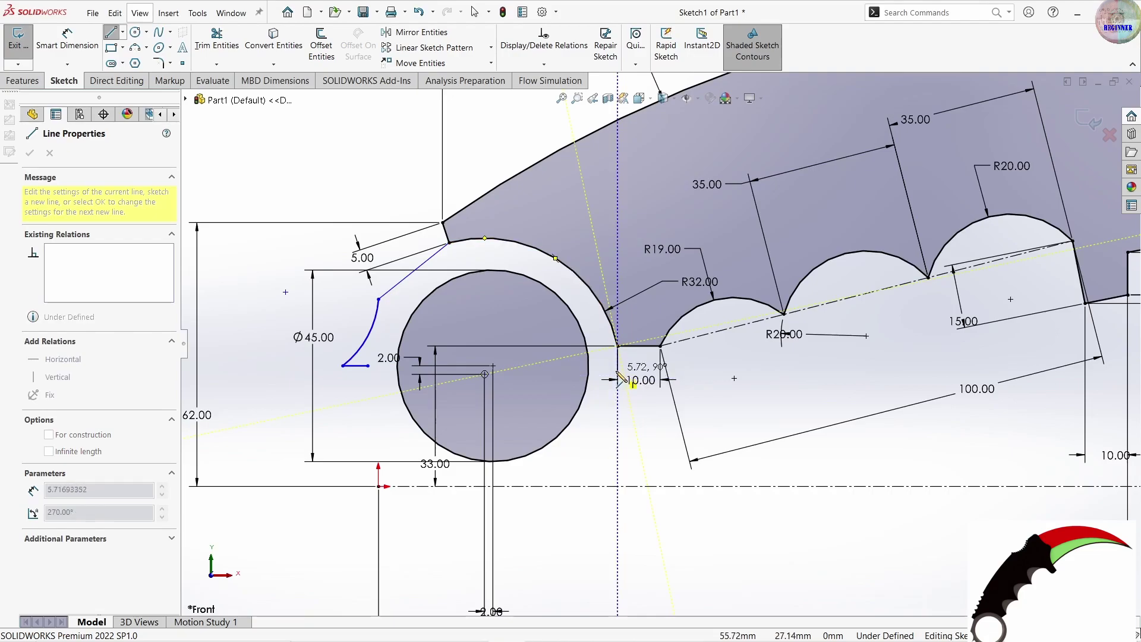
{"action": "left_click", "coordinate": [618, 375]}
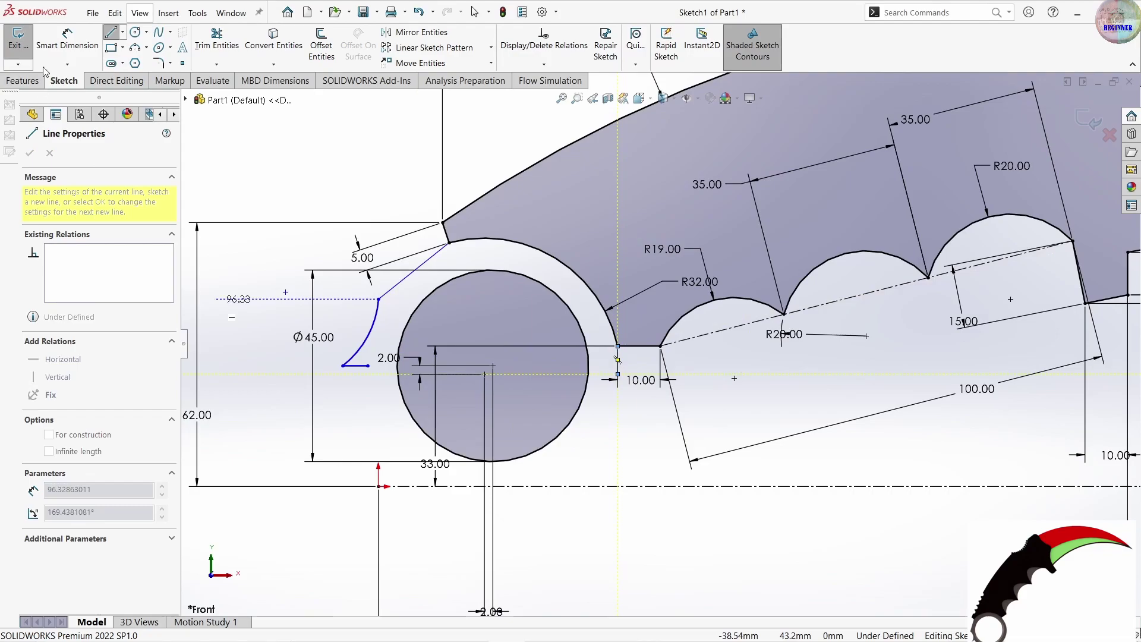
{"action": "left_click", "coordinate": [159, 46]}
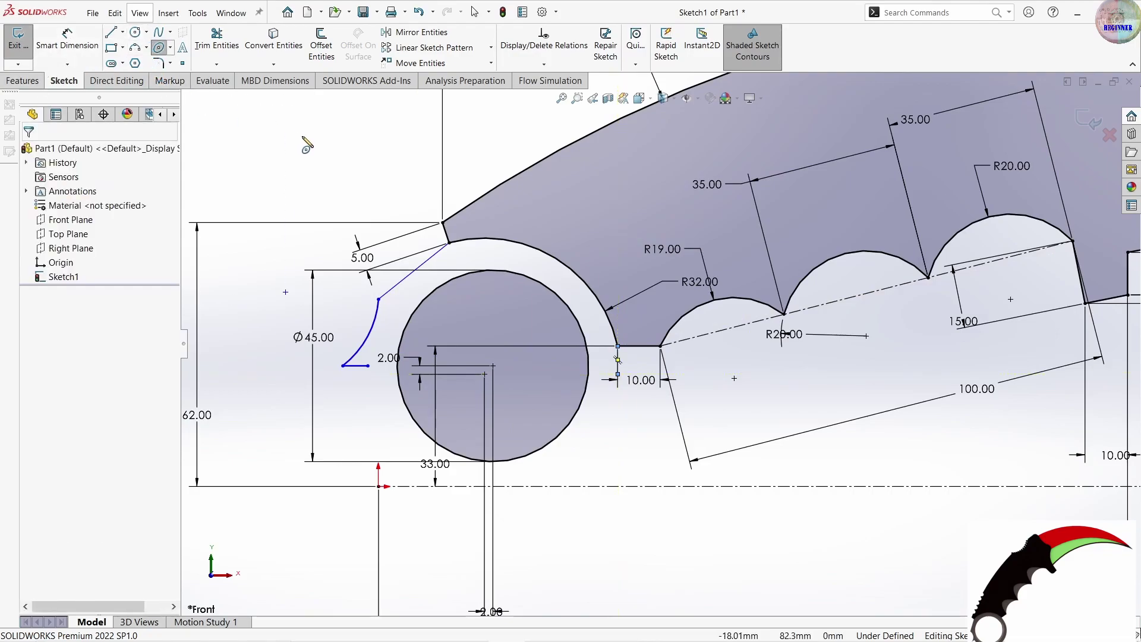
{"action": "key", "text": "Escape"}
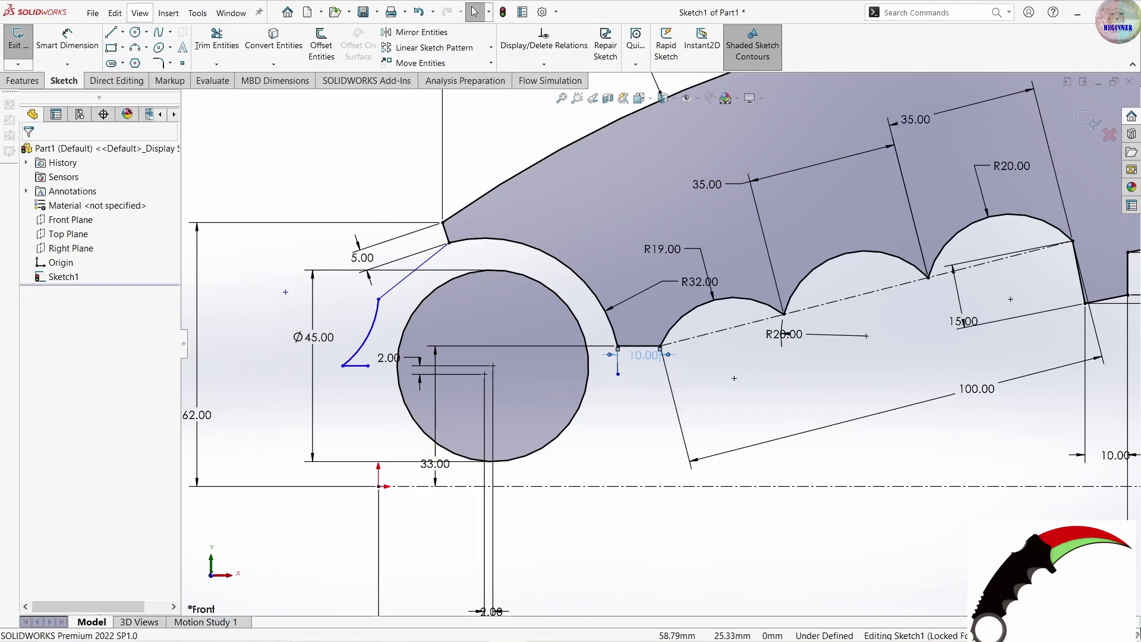
{"action": "left_click", "coordinate": [634, 356]}
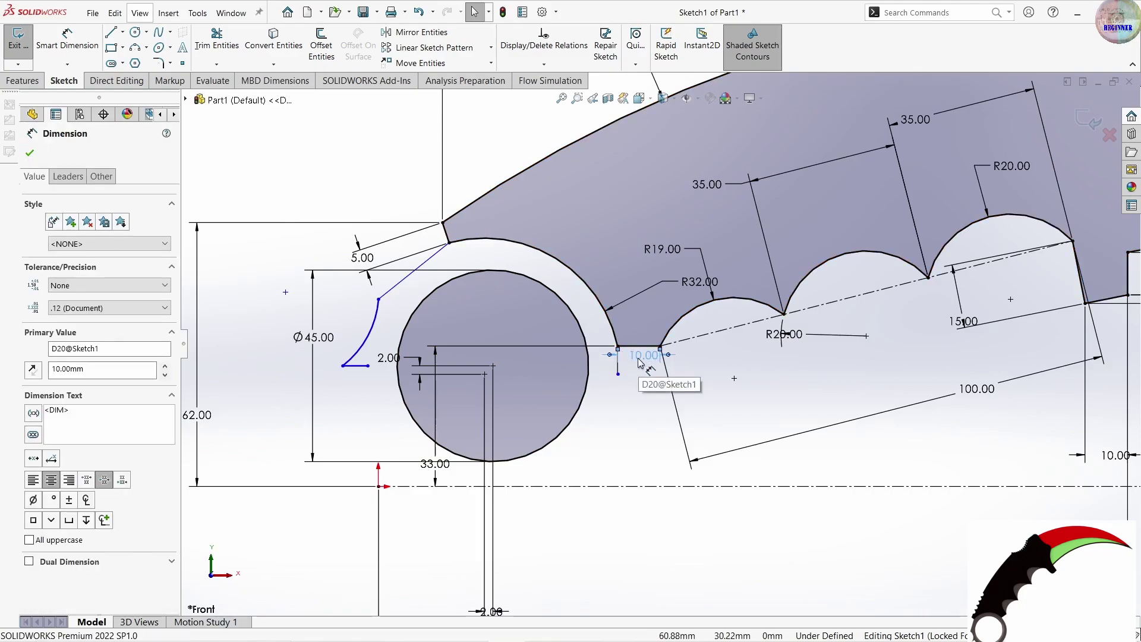
{"action": "key", "text": "Delete"}
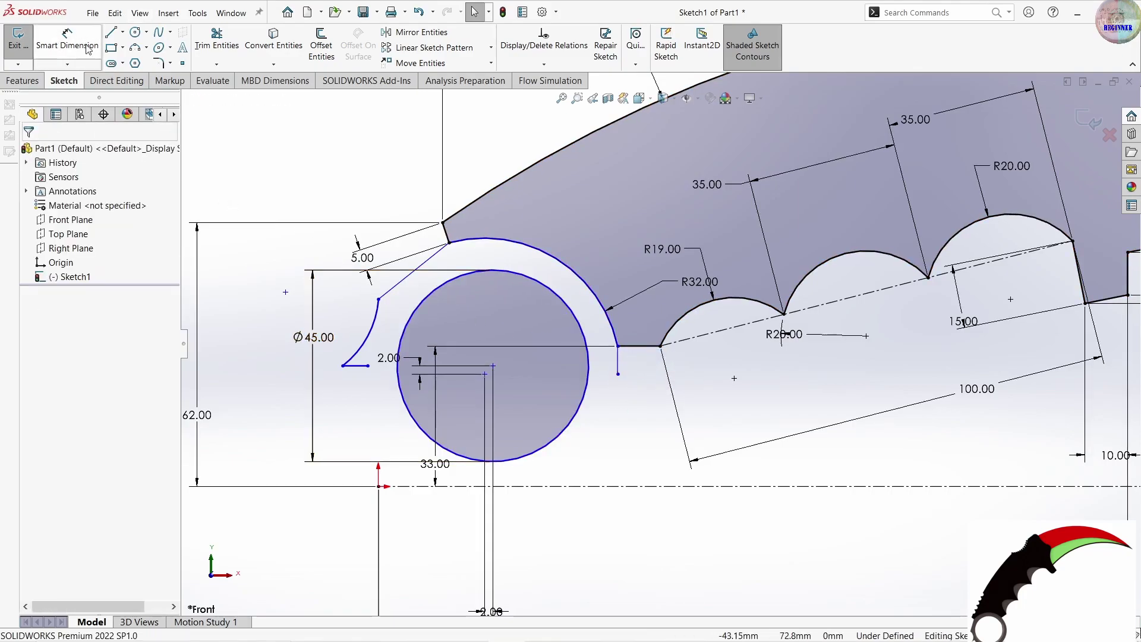
{"action": "left_click", "coordinate": [146, 48]}
- Sweep a three-point arc beneath the Ø45 ring from its lower right end to the left hook
{"action": "left_click", "coordinate": [175, 92]}
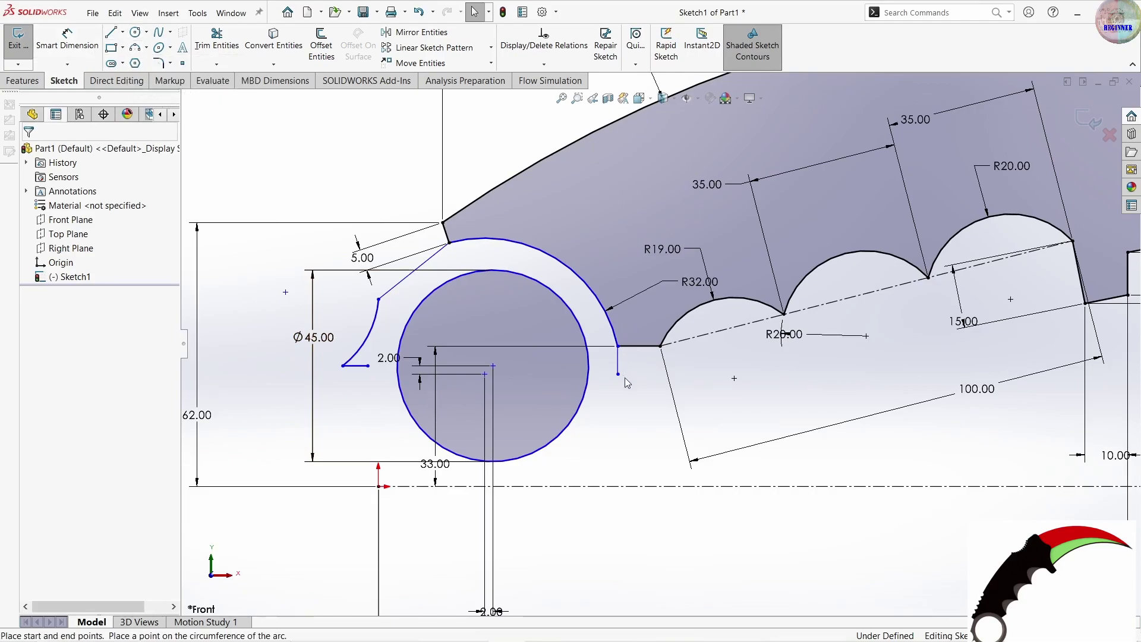
{"action": "left_click", "coordinate": [618, 374]}
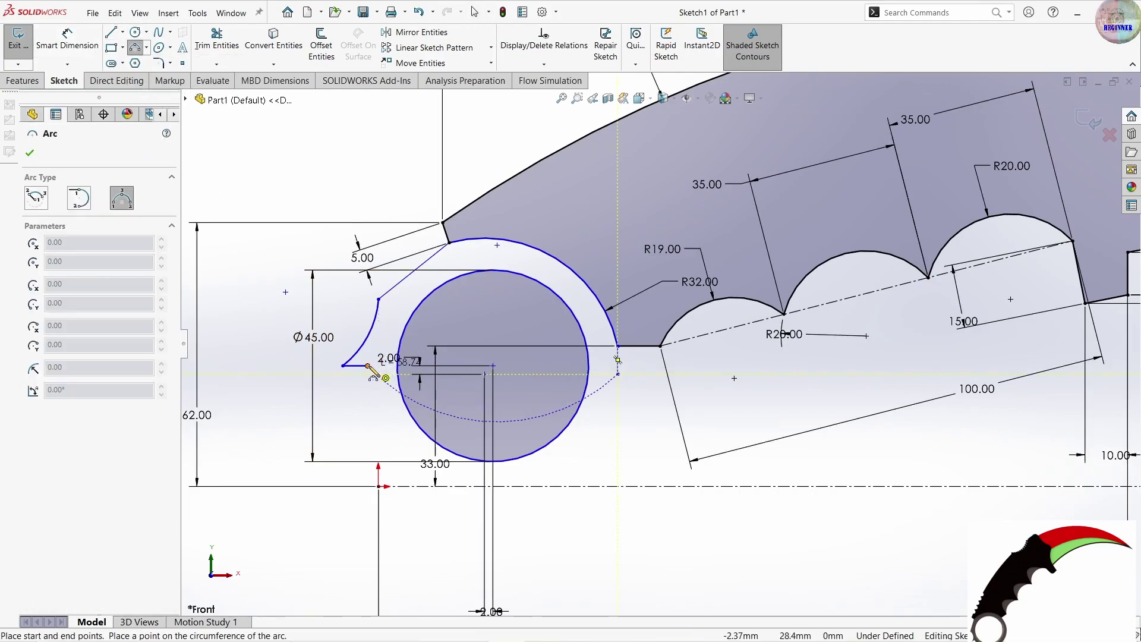
{"action": "left_click", "coordinate": [368, 366]}
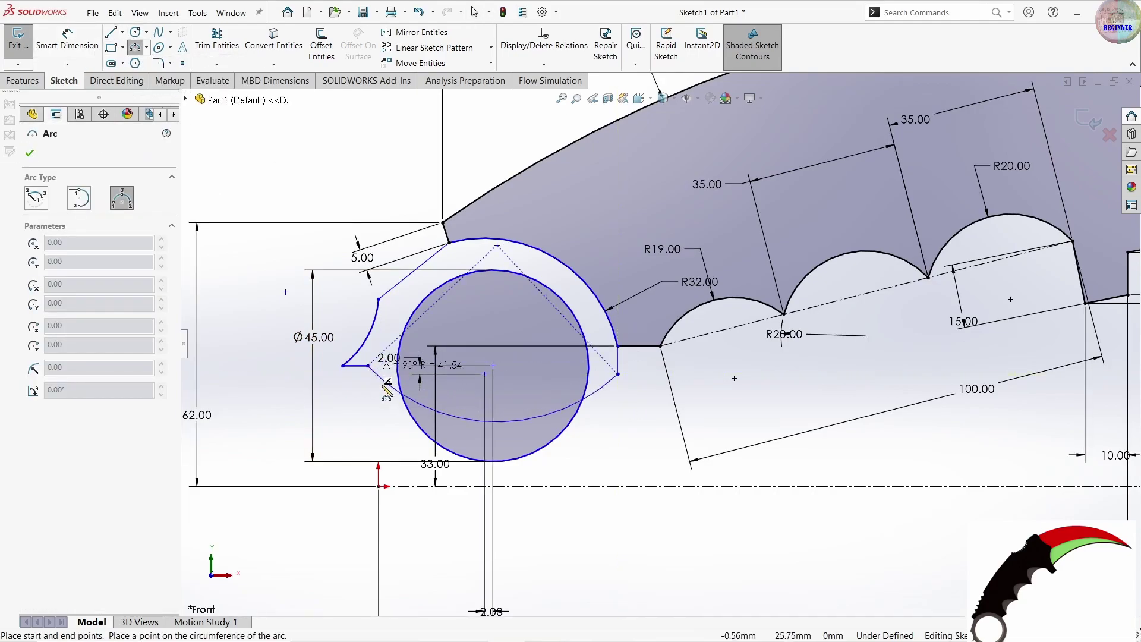
{"action": "left_click", "coordinate": [407, 465]}
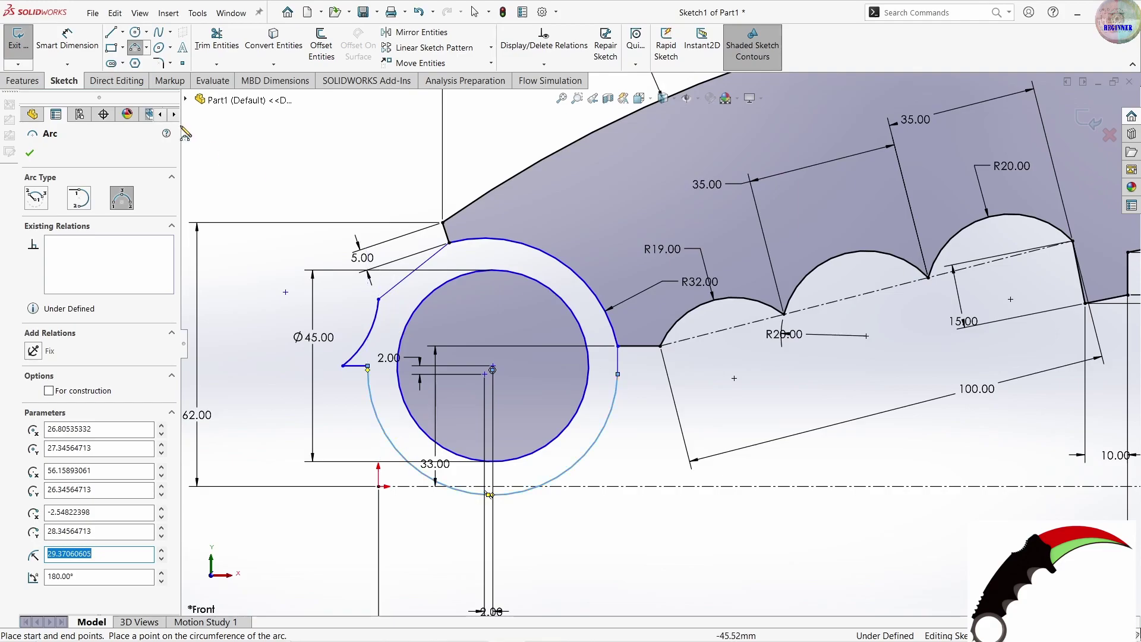
{"action": "left_click", "coordinate": [135, 48]}
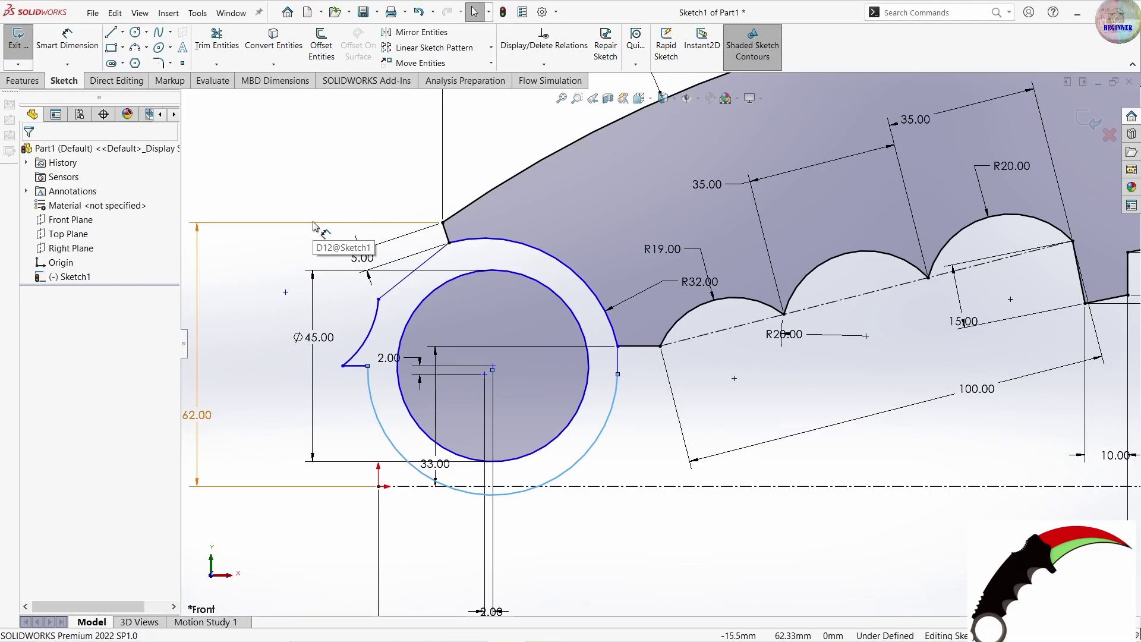
{"action": "scroll", "coordinate": [657, 458], "scroll_direction": "up", "scroll_amount": 1}
{"action": "scroll", "coordinate": [689, 461], "scroll_direction": "up", "scroll_amount": 1}
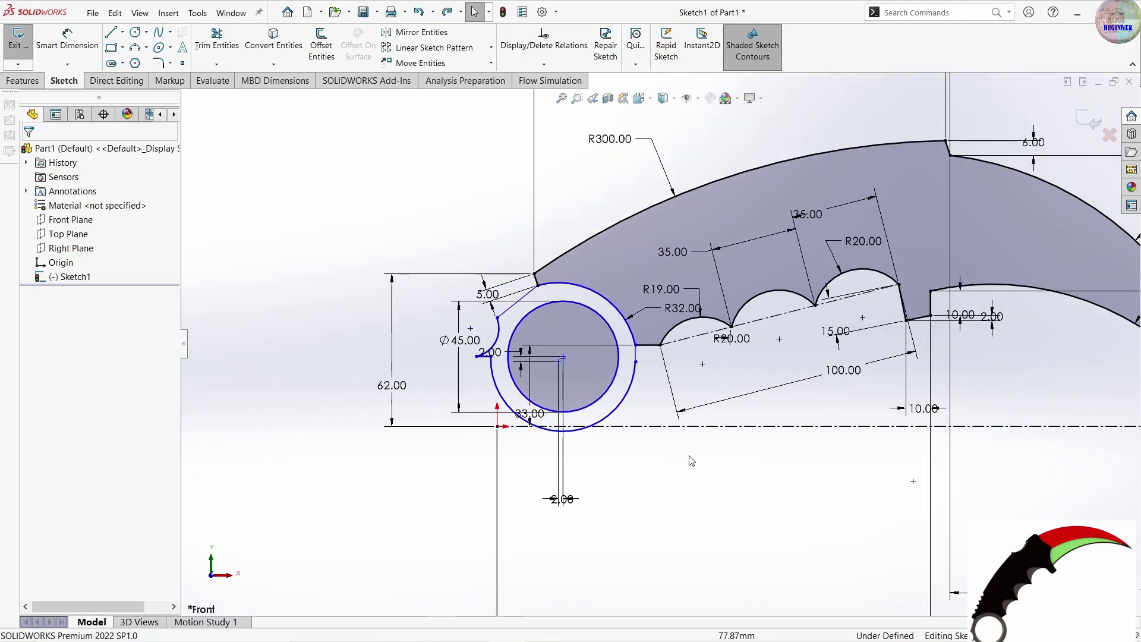
{"action": "left_click", "coordinate": [147, 47]}
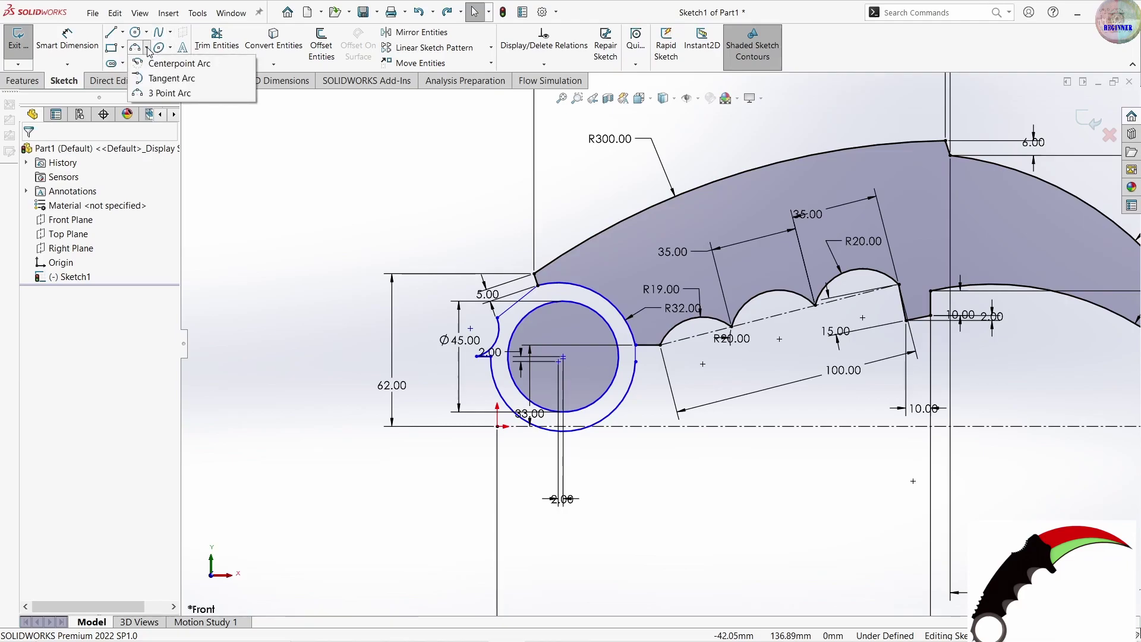
- Draw a spline hump from the handle edge's start over the first finger groove
{"action": "left_click", "coordinate": [156, 33]}
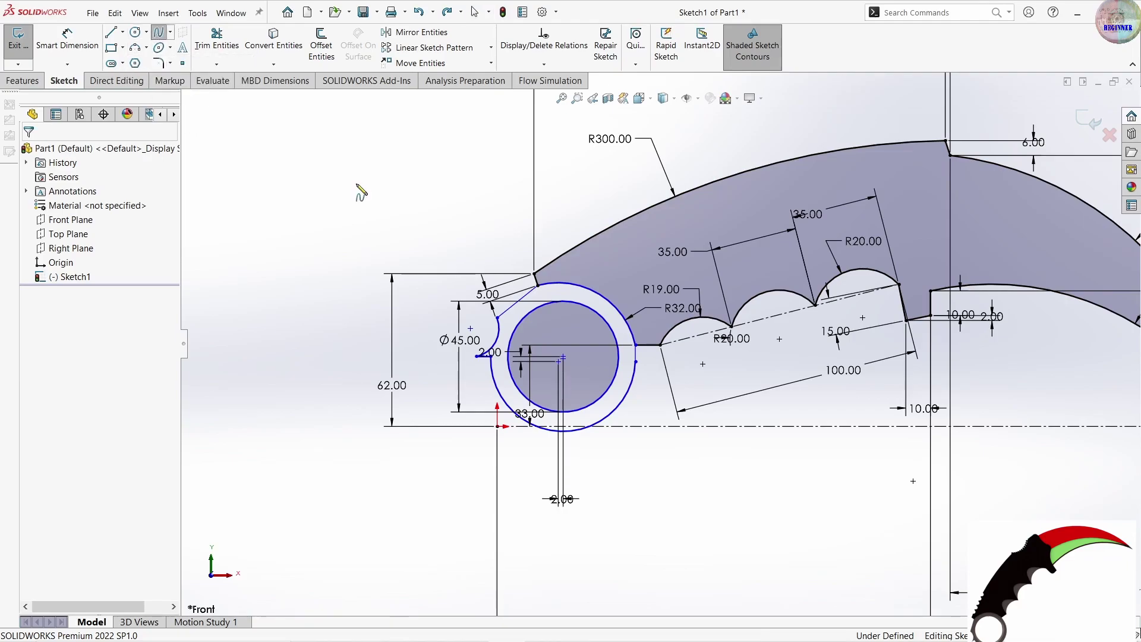
{"action": "left_click", "coordinate": [673, 349]}
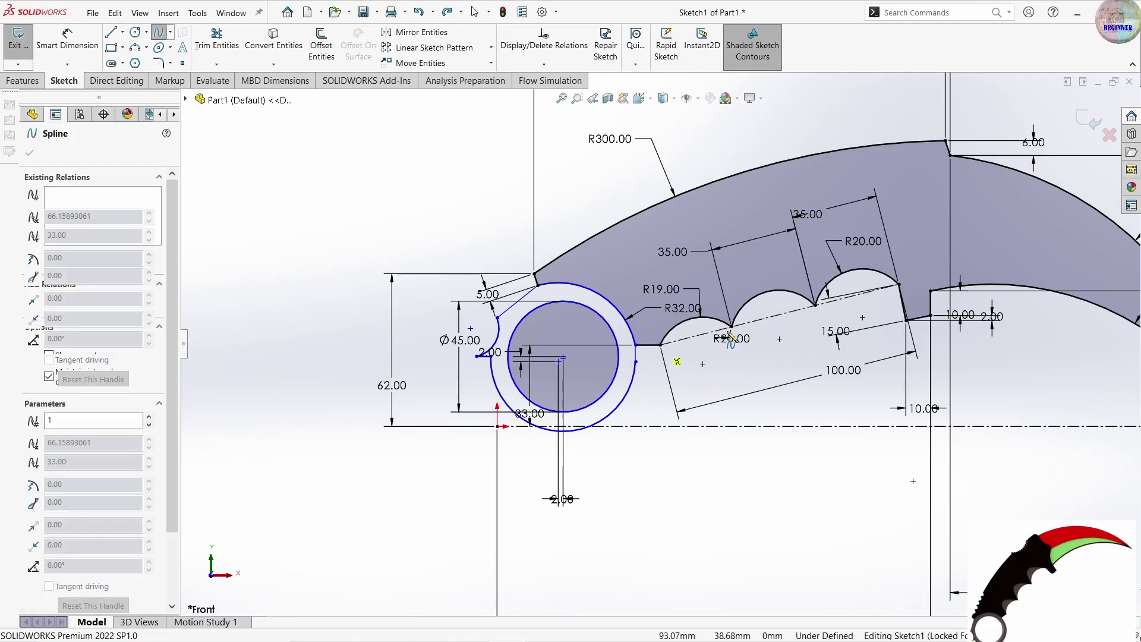
{"action": "left_click", "coordinate": [674, 295]}
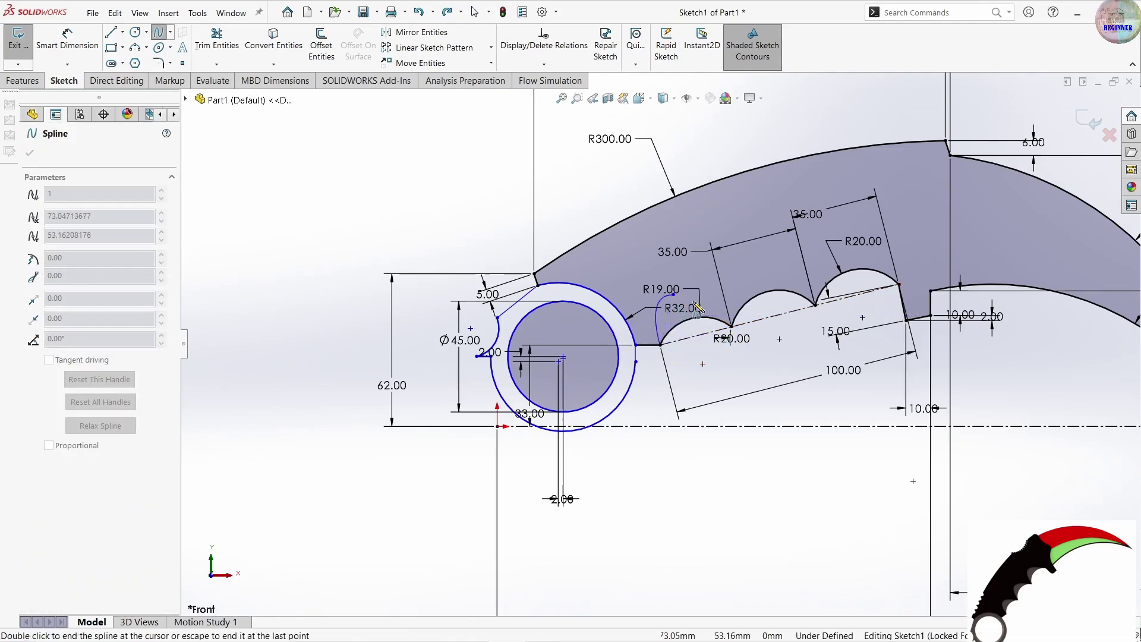
{"action": "left_click", "coordinate": [732, 327]}
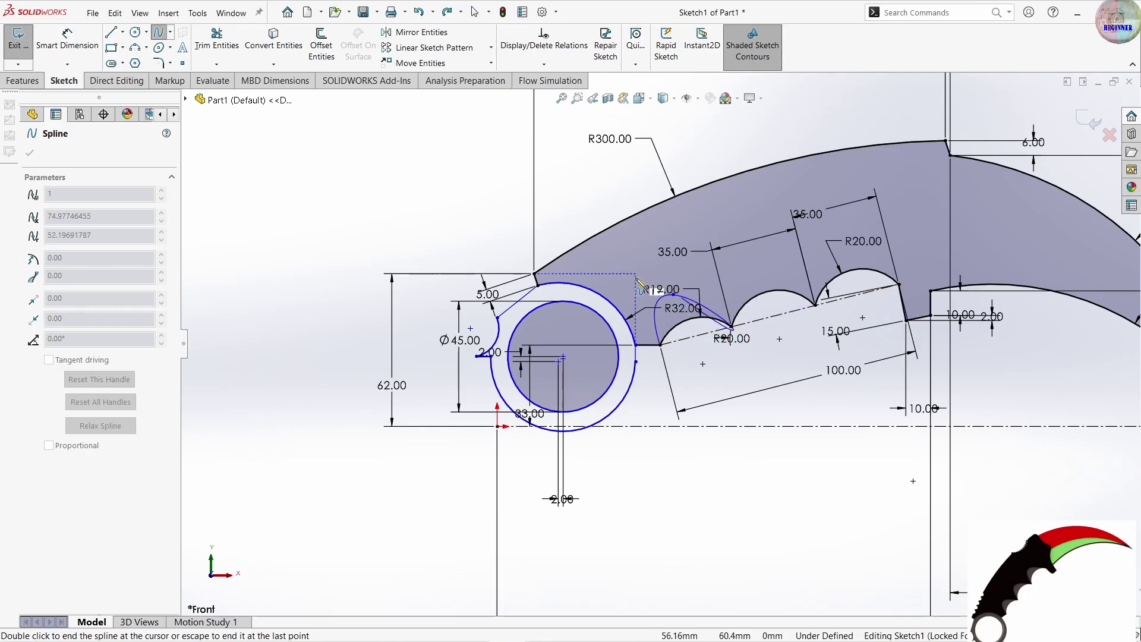
{"action": "key", "text": "Escape"}
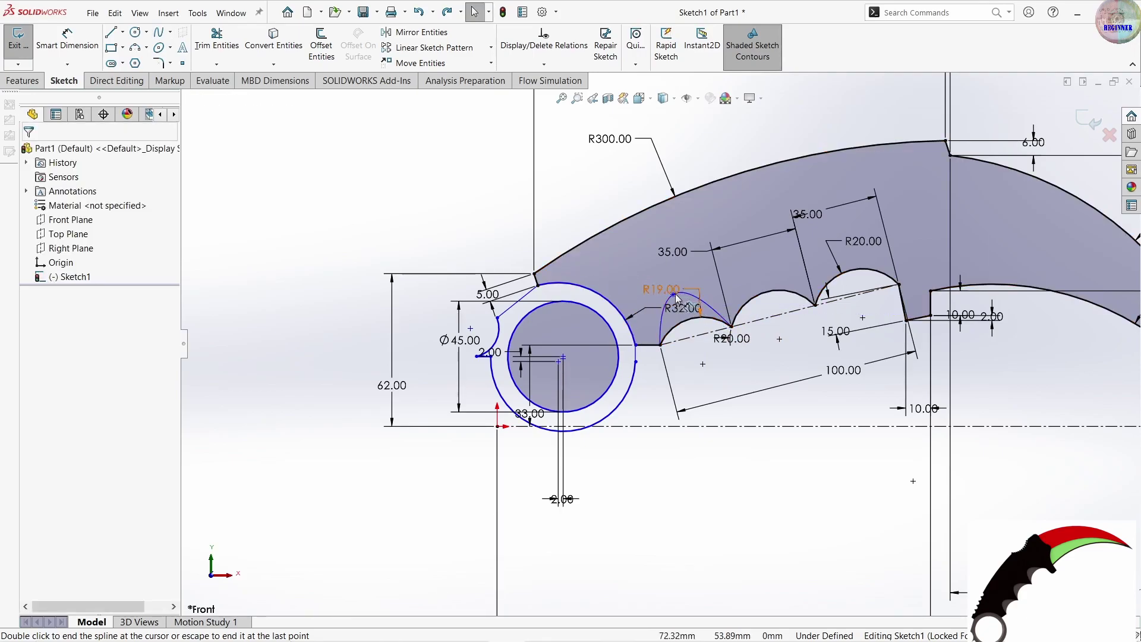
- Add two more pointed spline humps over the second and third finger grooves
{"action": "left_click", "coordinate": [158, 32]}
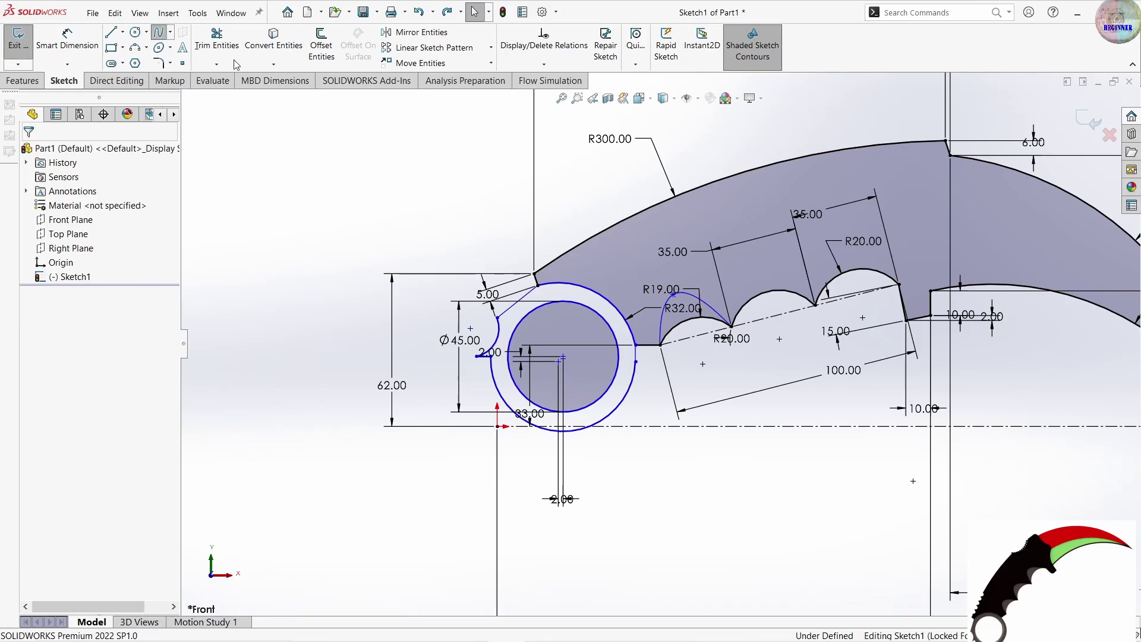
{"action": "left_click", "coordinate": [731, 325]}
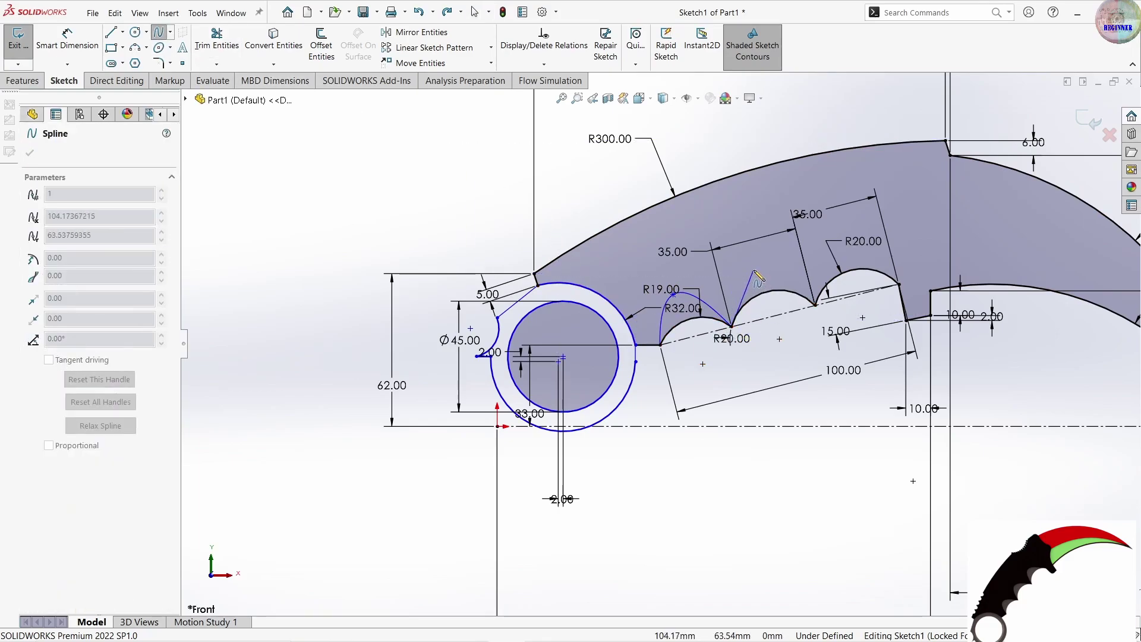
{"action": "left_click", "coordinate": [750, 270]}
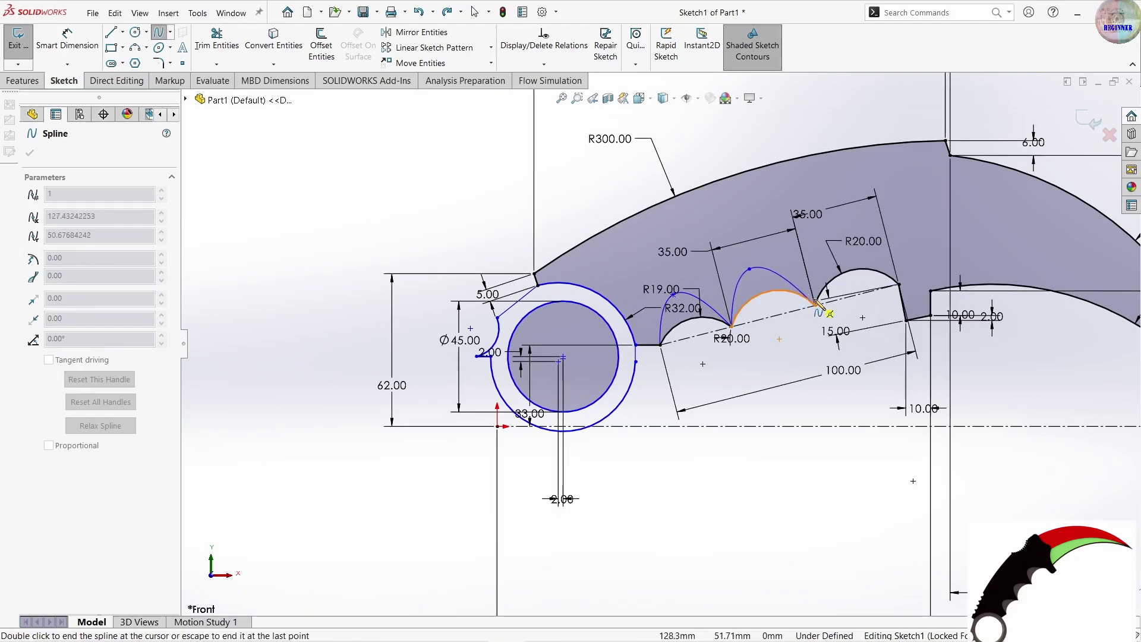
{"action": "double_click", "coordinate": [815, 305]}
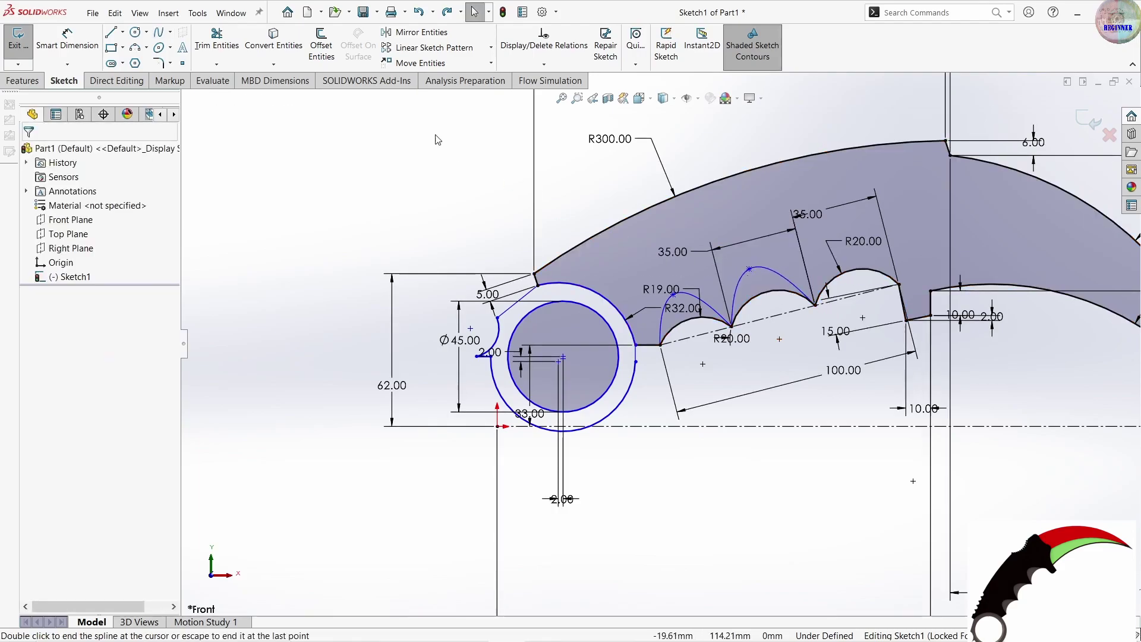
{"action": "left_click", "coordinate": [159, 37]}
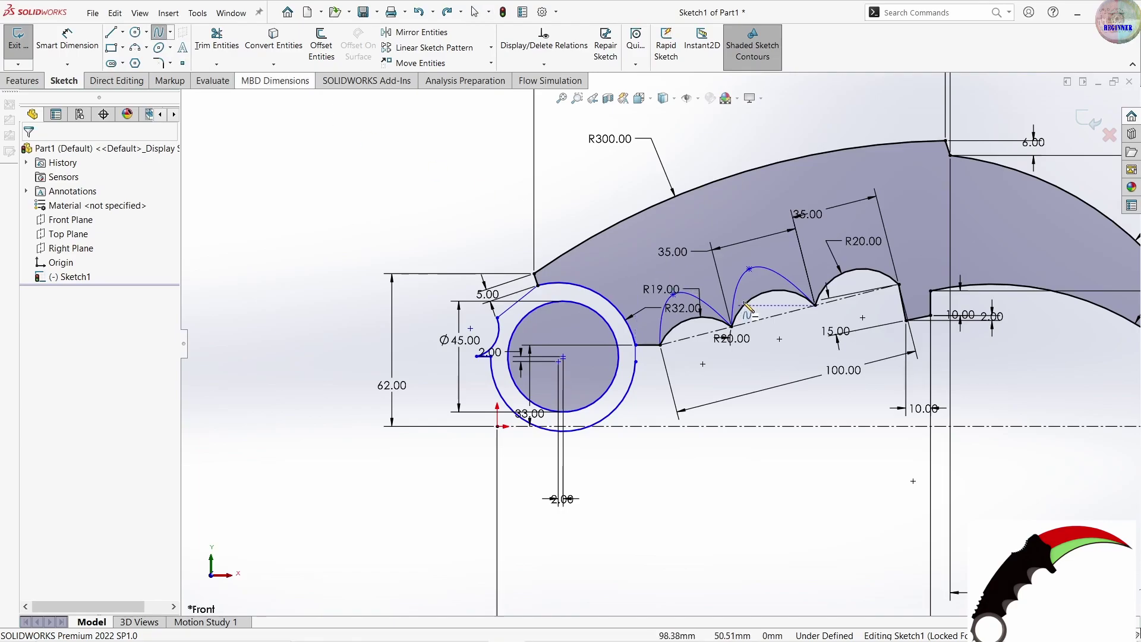
{"action": "left_click", "coordinate": [815, 307]}
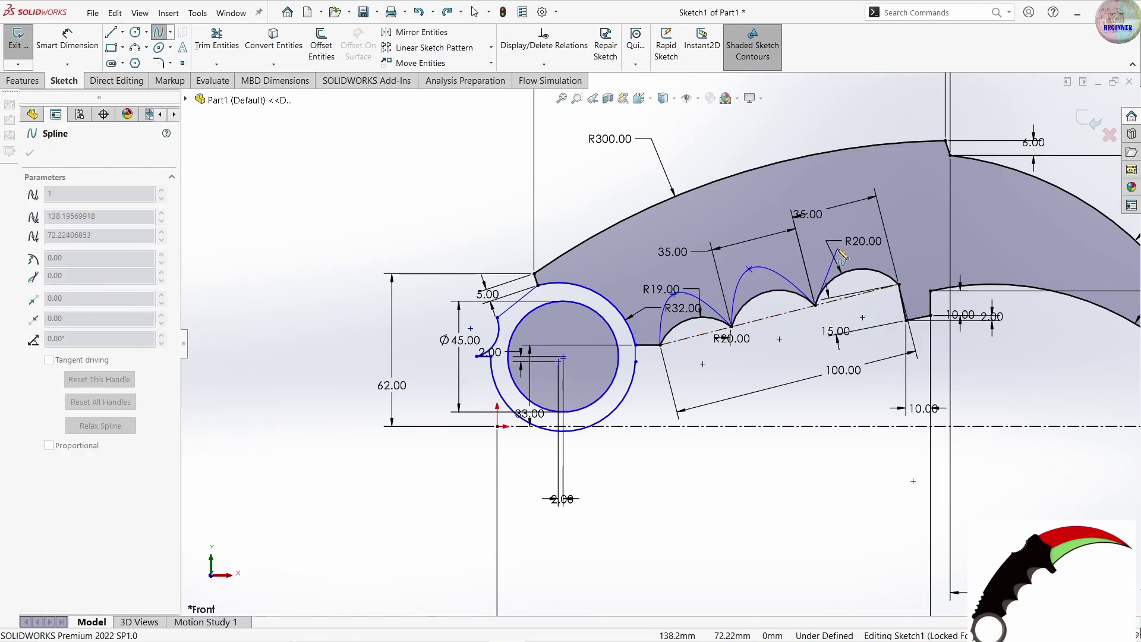
{"action": "left_click", "coordinate": [832, 246]}
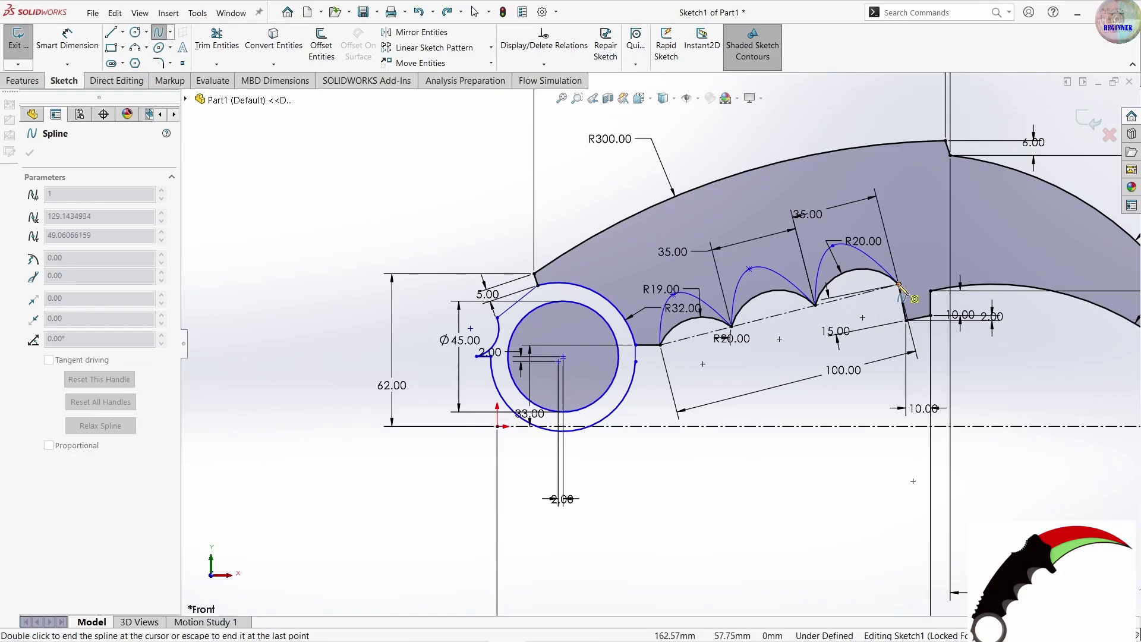
{"action": "double_click", "coordinate": [899, 284]}
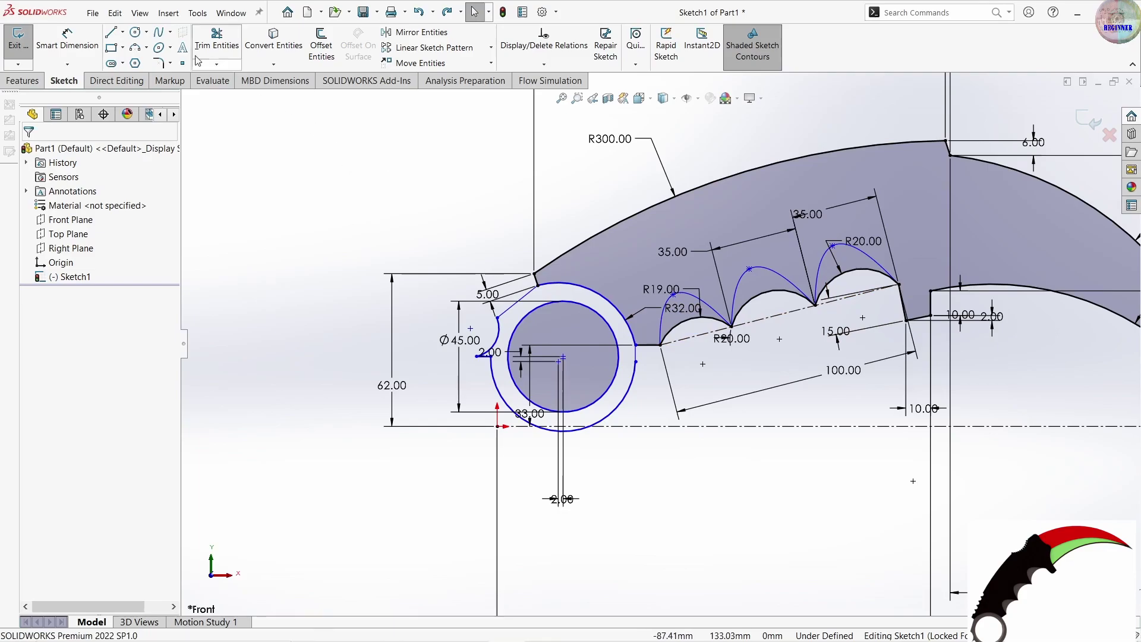
- Draw three-point arcs past the grooves, including a small notch arc at the blade root
{"action": "left_click", "coordinate": [931, 290]}
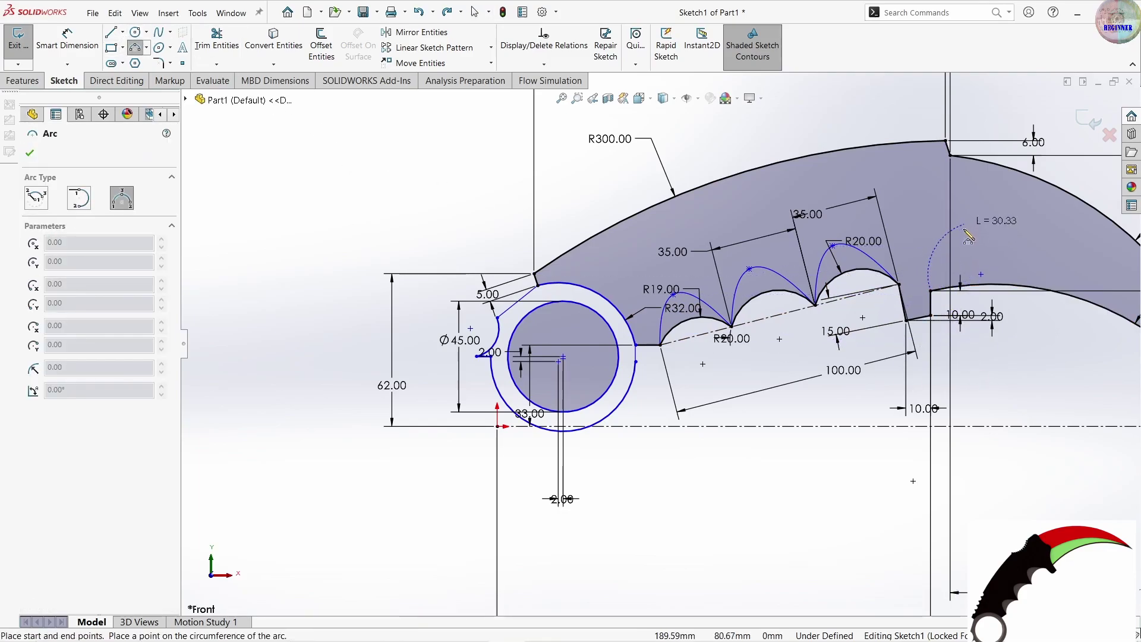
{"action": "left_click", "coordinate": [962, 231]}
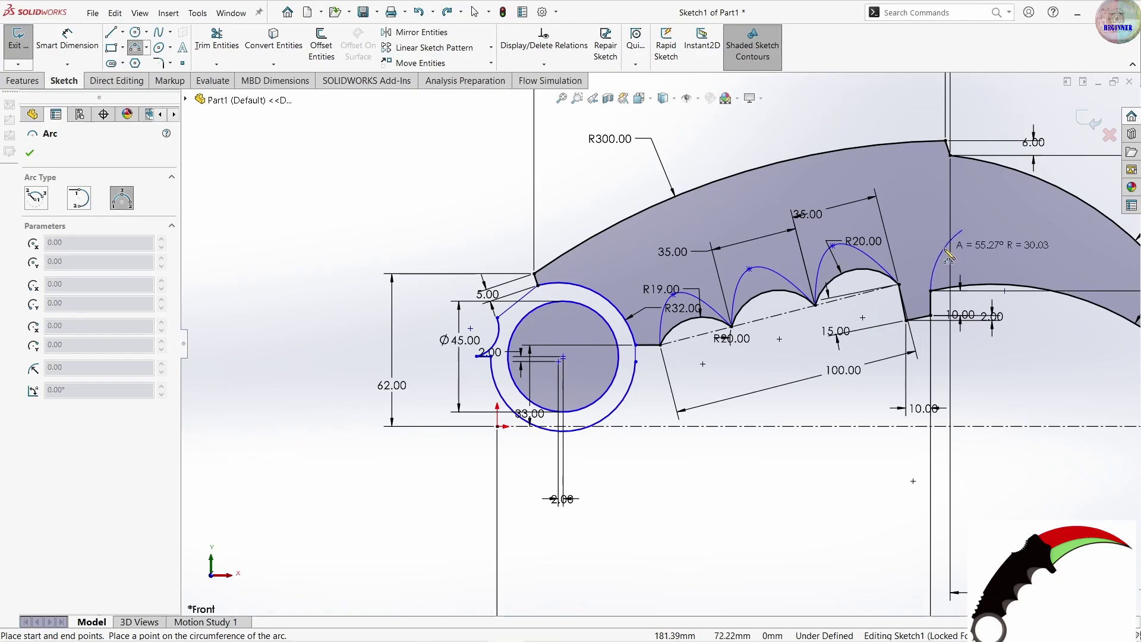
{"action": "left_click", "coordinate": [946, 252]}
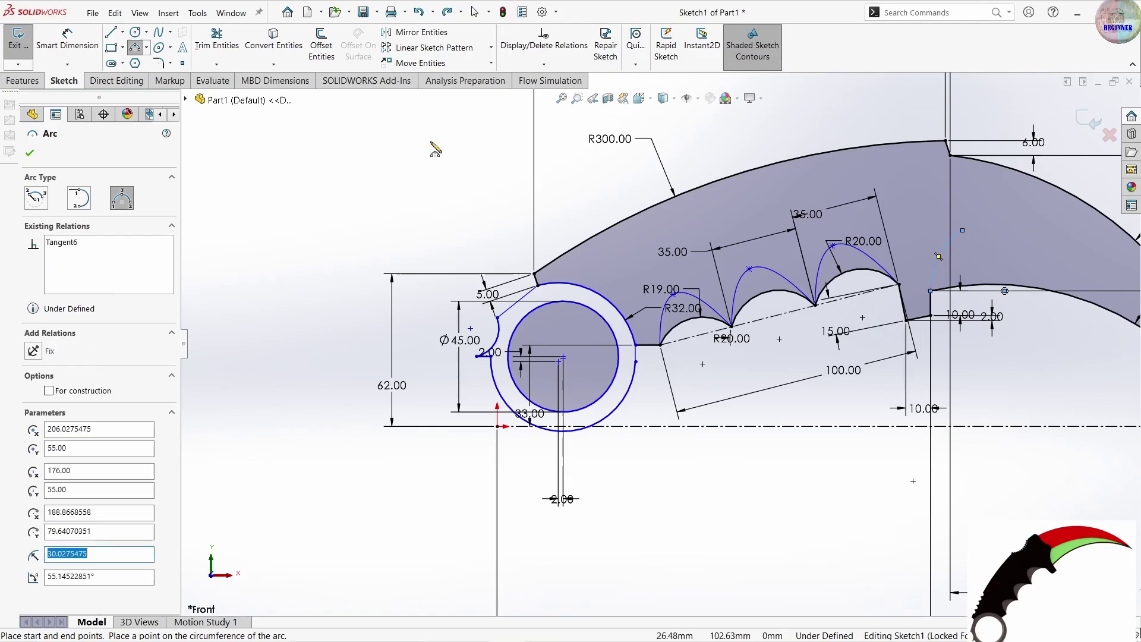
{"action": "left_click", "coordinate": [950, 156]}
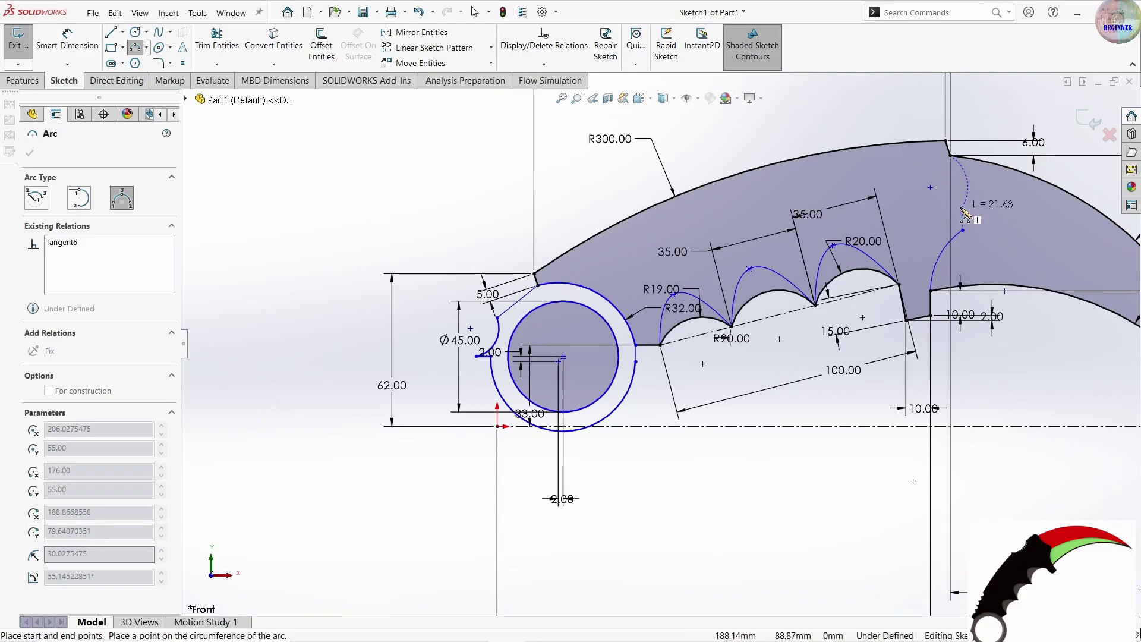
{"action": "left_click", "coordinate": [956, 206]}
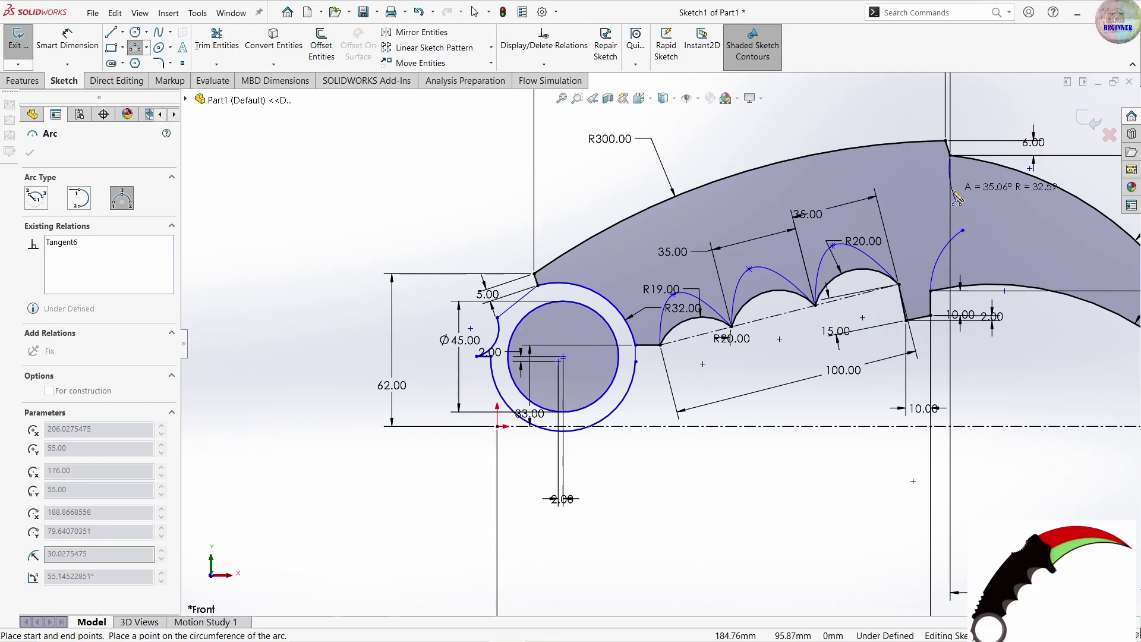
{"action": "left_click", "coordinate": [957, 199]}
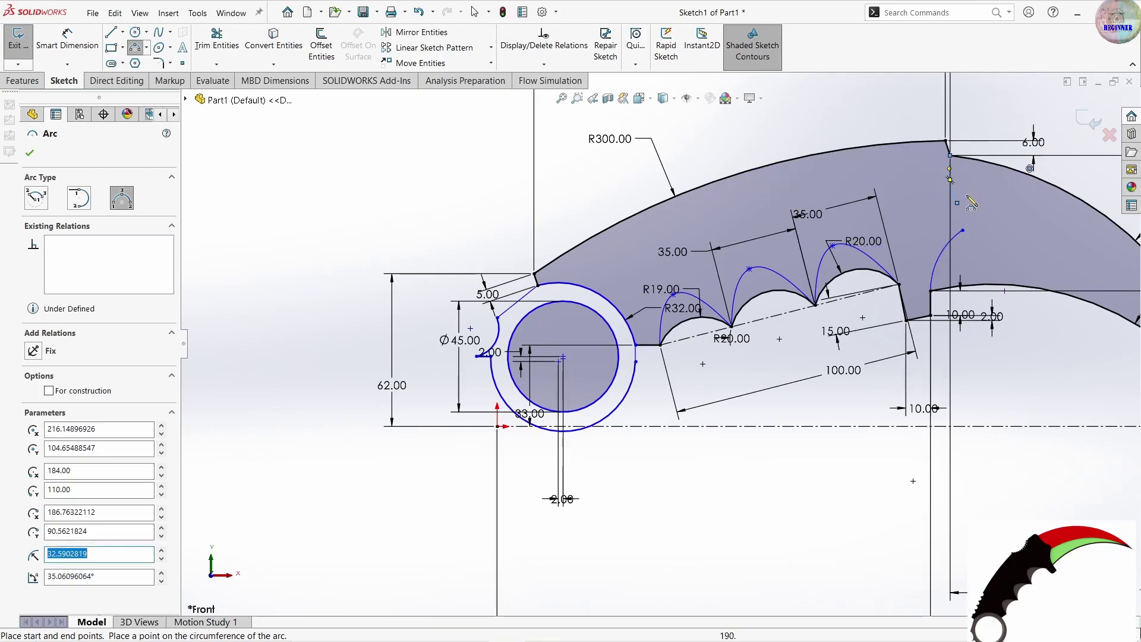
{"action": "left_click", "coordinate": [957, 203]}
{"action": "left_click", "coordinate": [963, 230]}
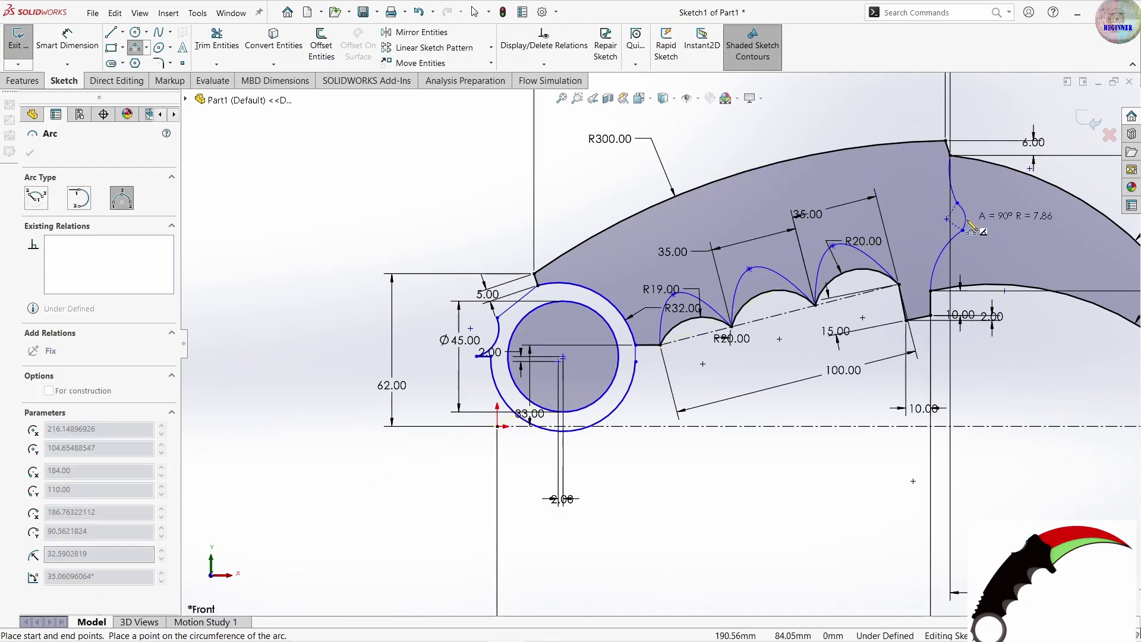
{"action": "left_click", "coordinate": [966, 217]}
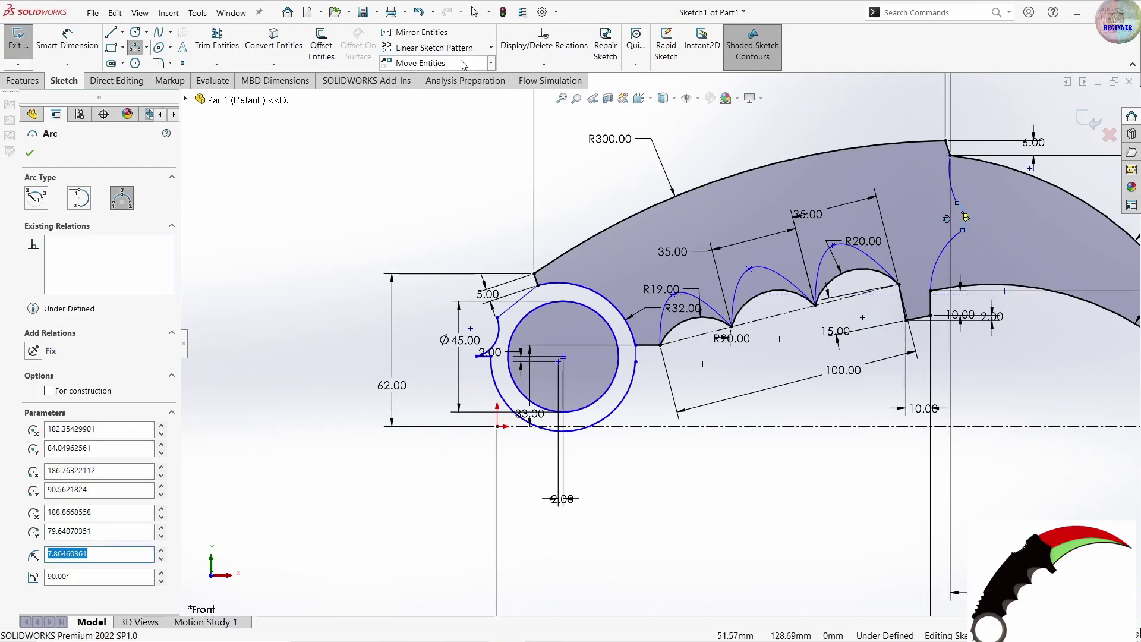
- Draw the long arc from the blade edge to the tip and hide all sketch dimensions
{"action": "key", "text": "z"}
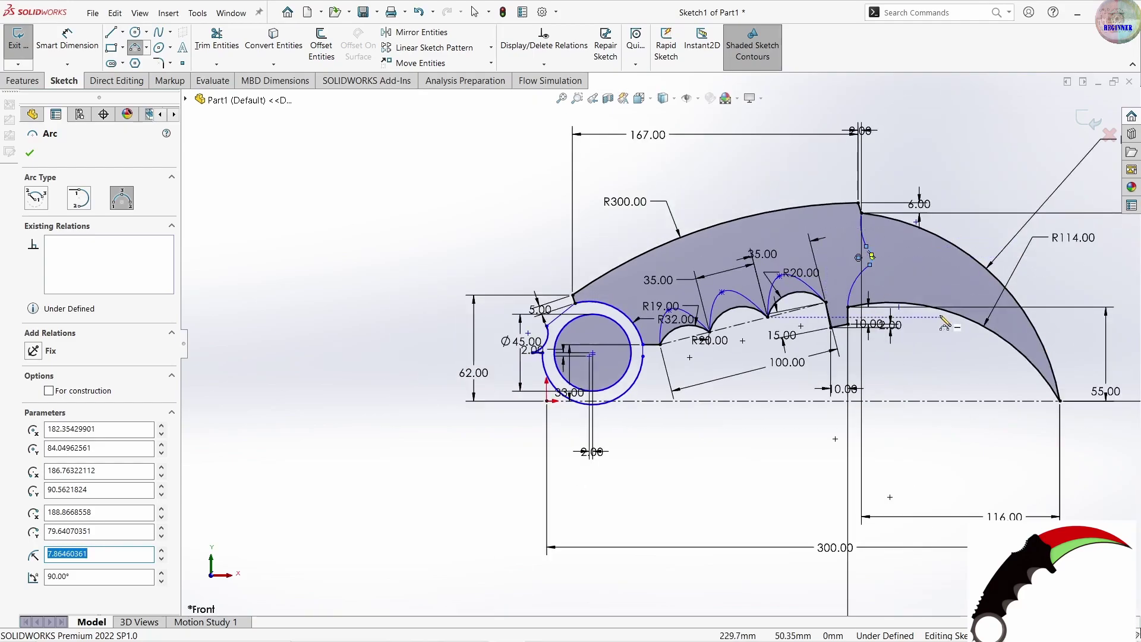
{"action": "scroll", "coordinate": [998, 309], "scroll_direction": "down", "scroll_amount": 3}
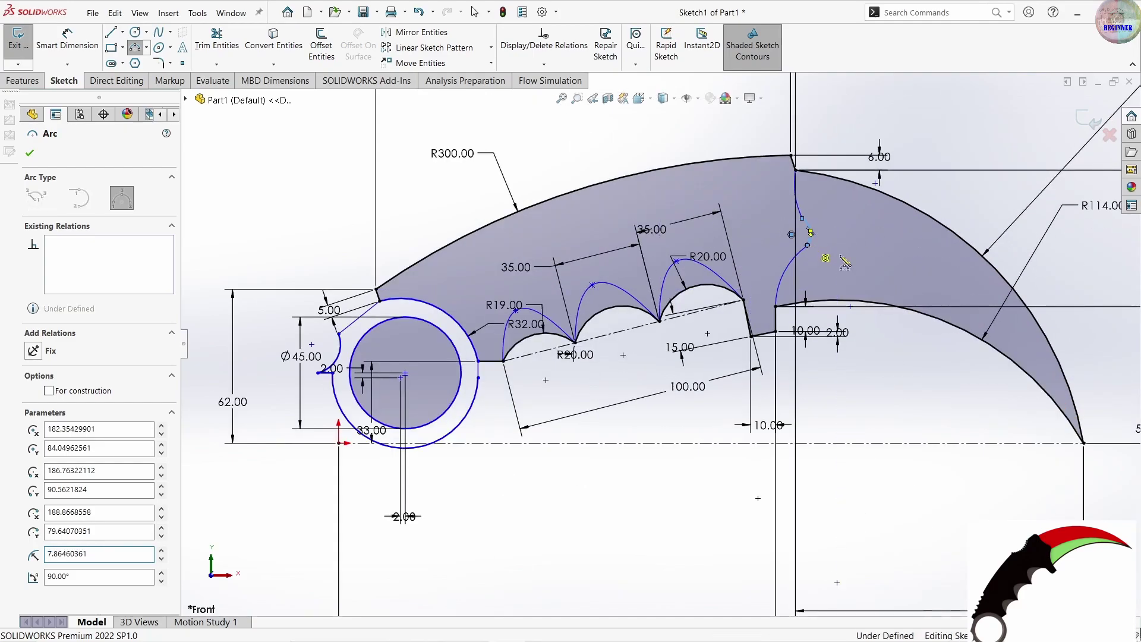
{"action": "left_click", "coordinate": [810, 233]}
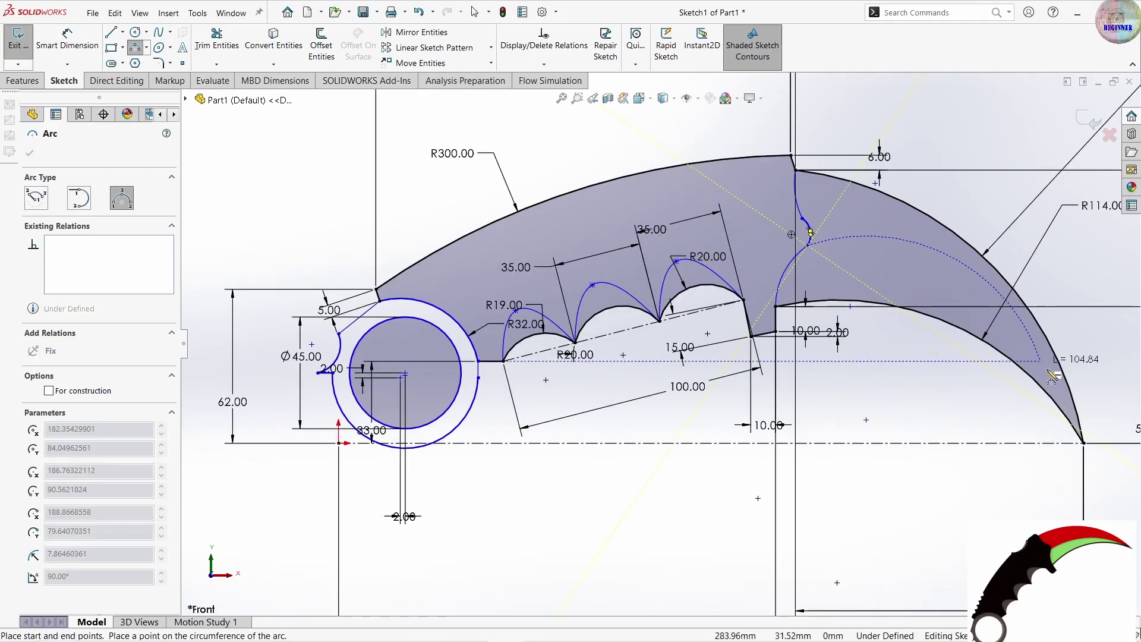
{"action": "left_click", "coordinate": [1083, 443]}
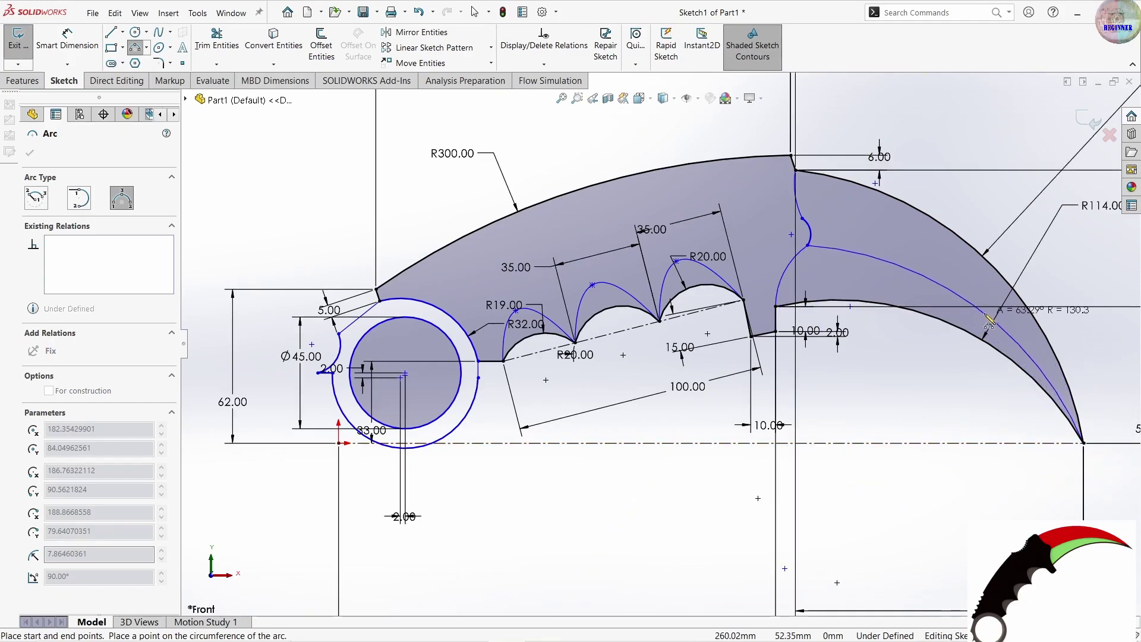
{"action": "left_click", "coordinate": [988, 321]}
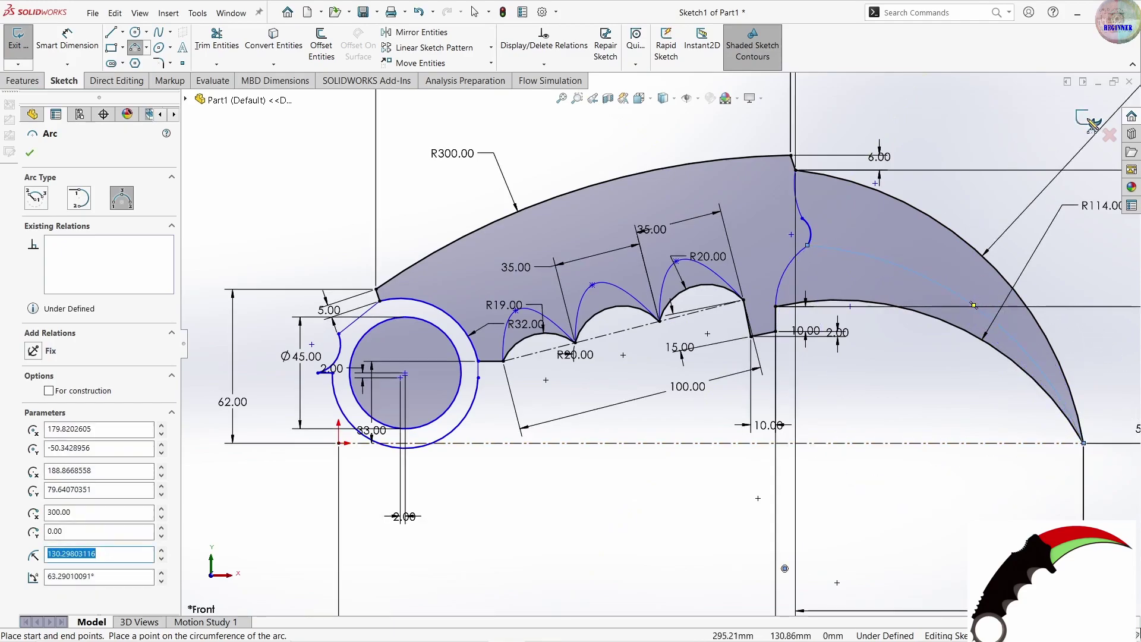
{"action": "left_click", "coordinate": [686, 101]}
{"action": "left_click", "coordinate": [693, 218]}
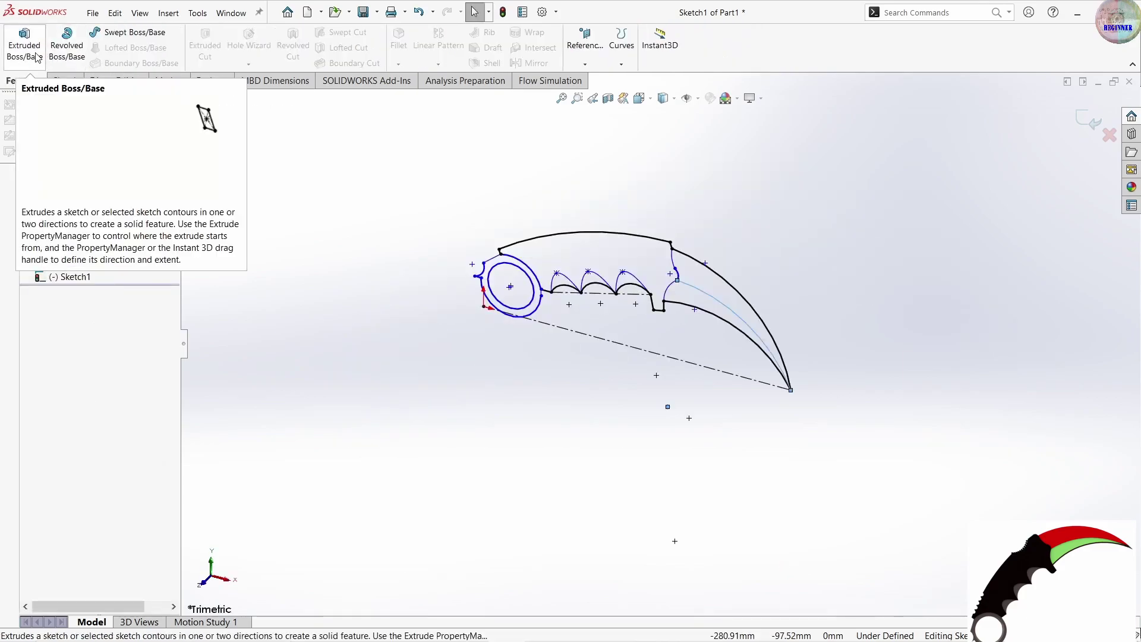
- Extrude the curved blade-edge region 5 mm Mid Plane as Boss-Extrude1
{"action": "left_click", "coordinate": [37, 57]}
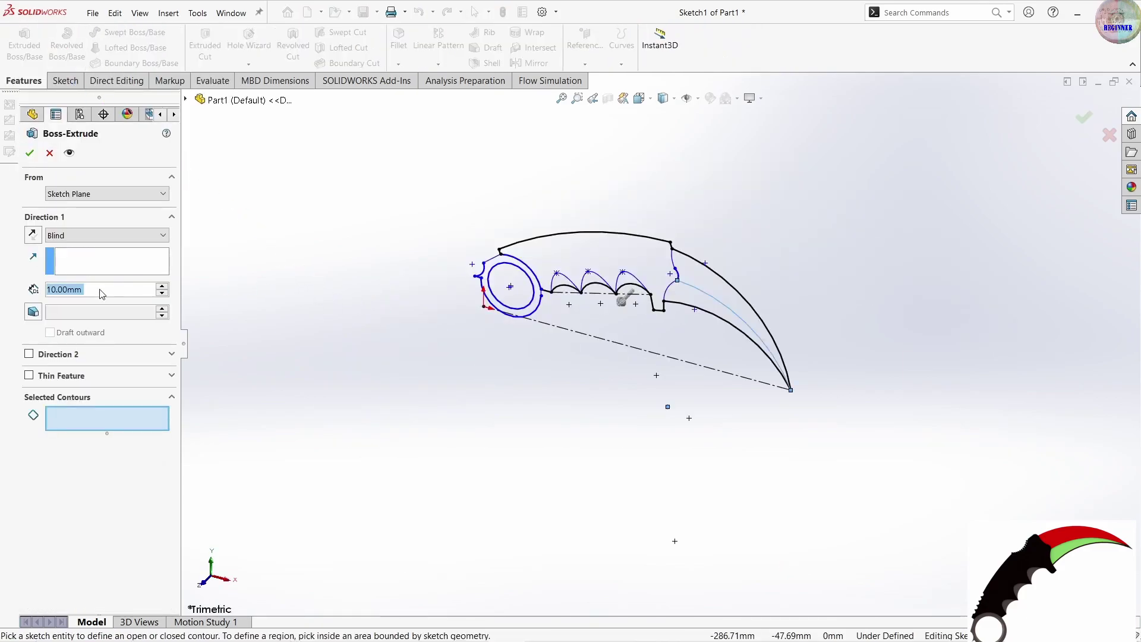
{"action": "left_click", "coordinate": [683, 290]}
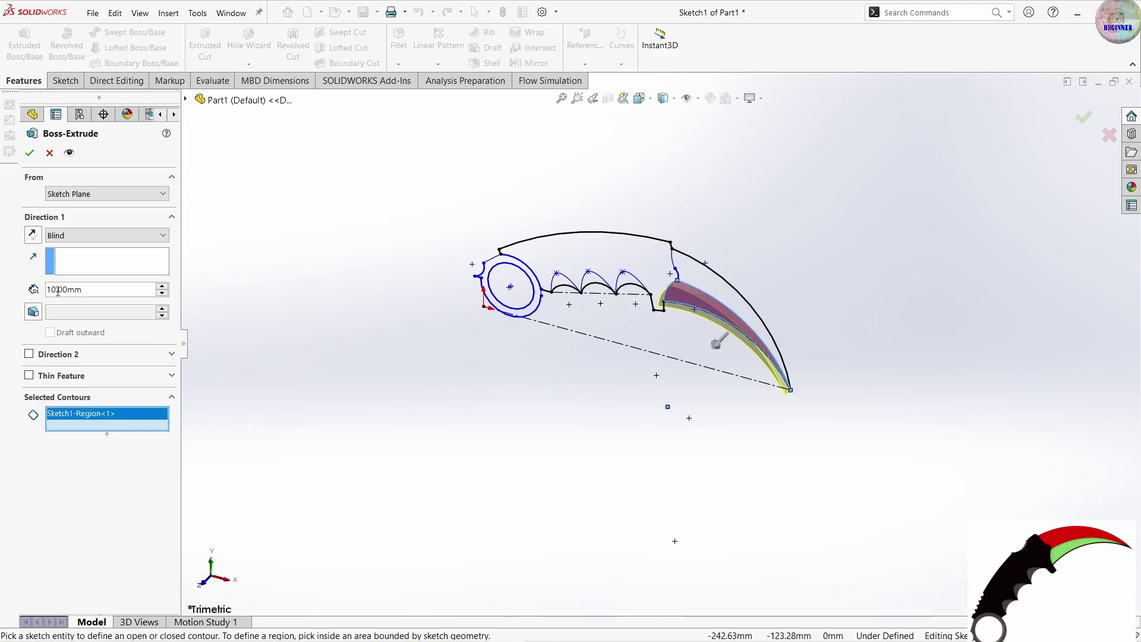
{"action": "double_click", "coordinate": [101, 289]}
{"action": "type", "text": "5"}
{"action": "key", "text": "Return"}
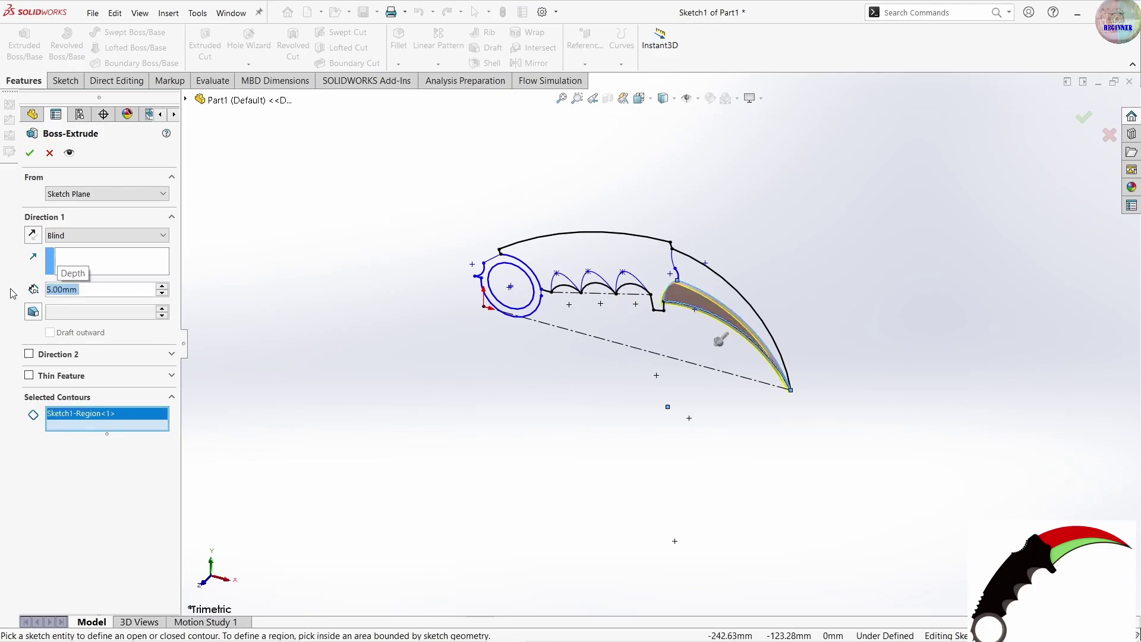
{"action": "left_click", "coordinate": [92, 235]}
{"action": "left_click", "coordinate": [88, 301]}
{"action": "left_click", "coordinate": [29, 154]}
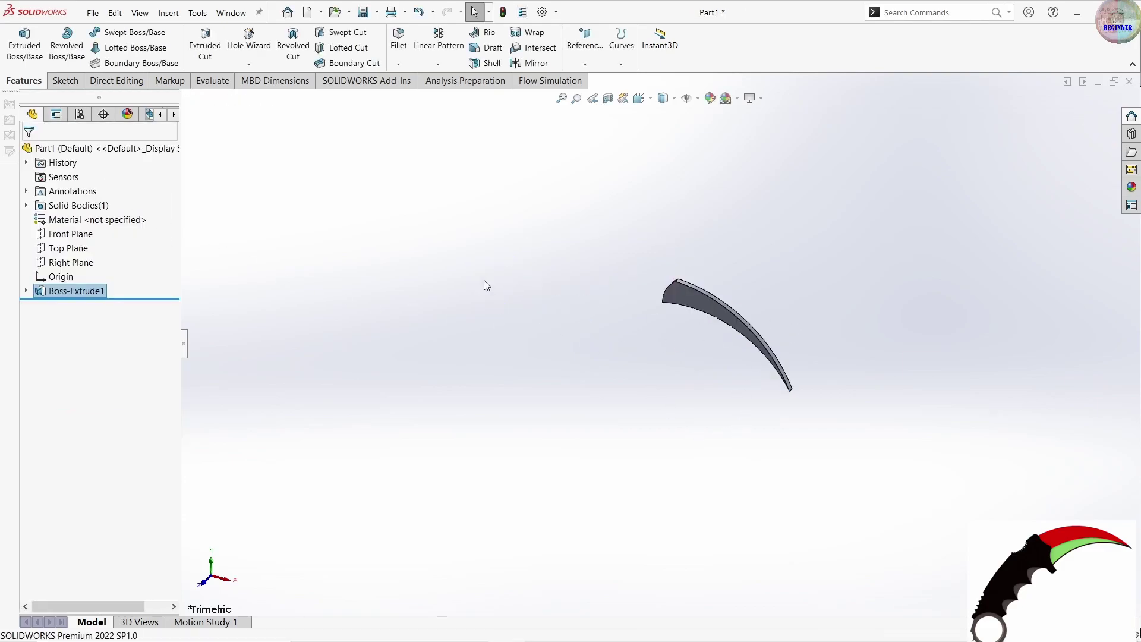
- Start a new 8 mm Mid Plane extrusion from Sketch1 under Boss-Extrude1
{"action": "left_click", "coordinate": [26, 291]}
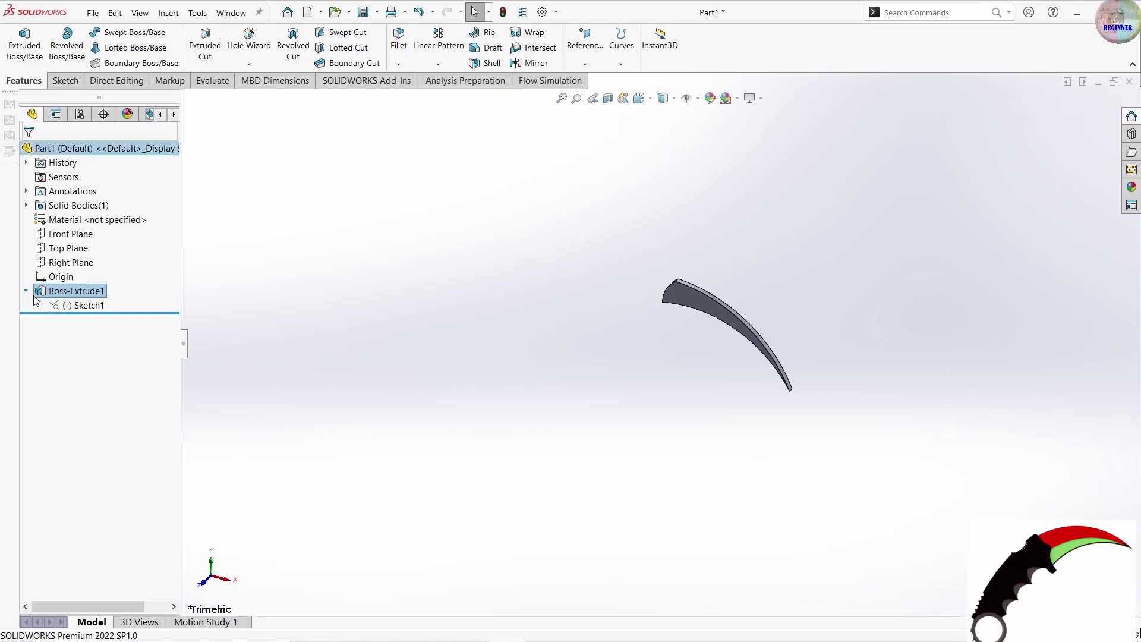
{"action": "left_click", "coordinate": [77, 306]}
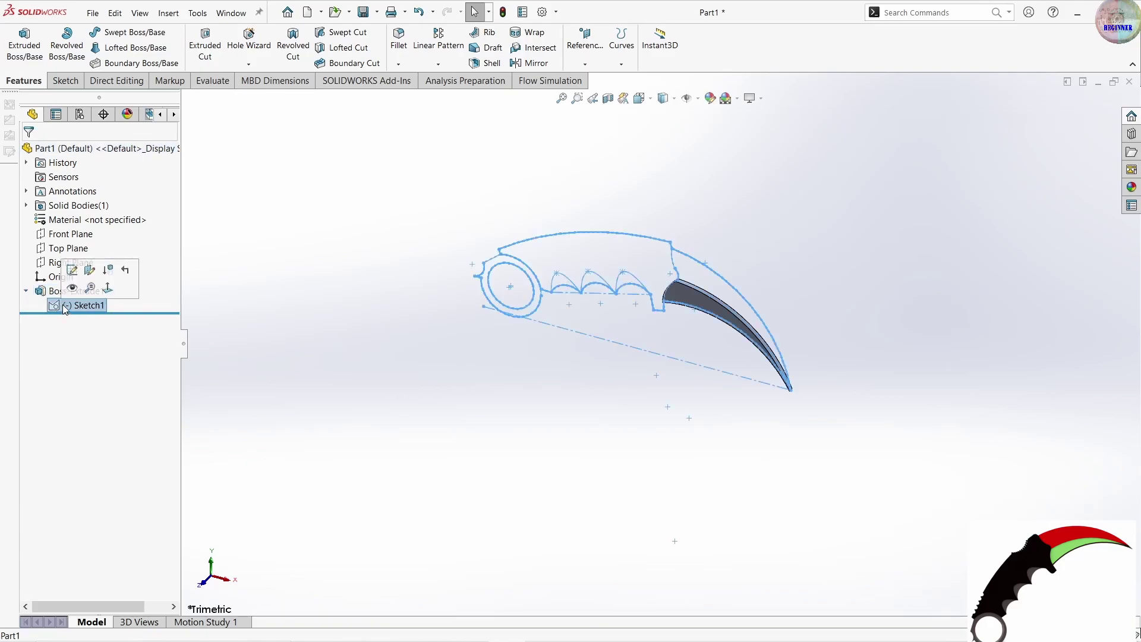
{"action": "left_click", "coordinate": [16, 59]}
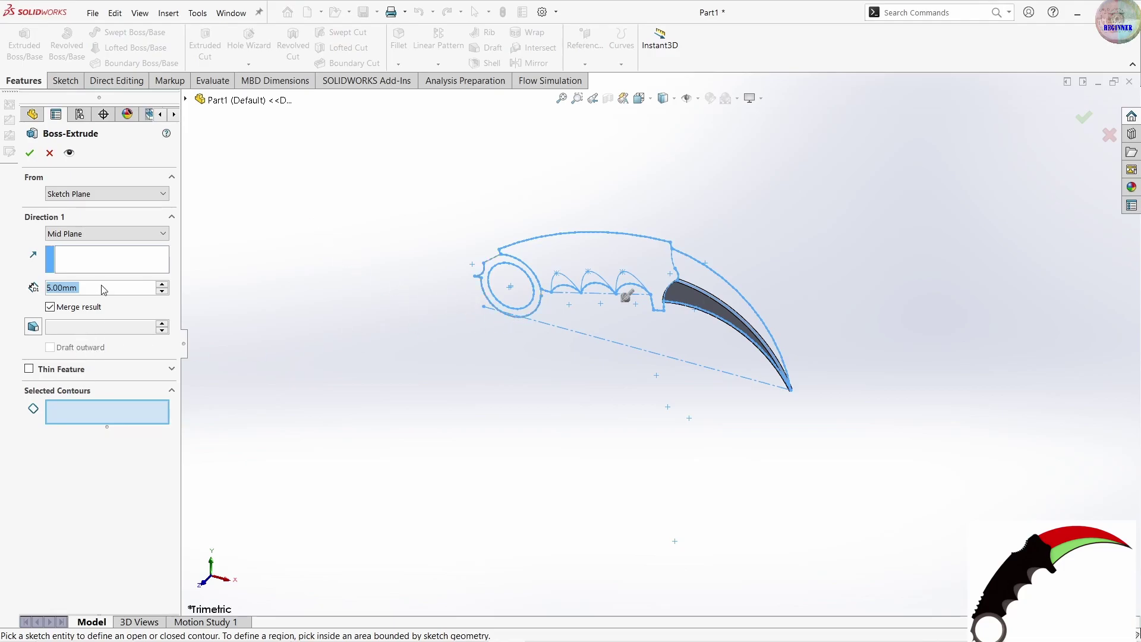
{"action": "type", "text": "8"}
{"action": "key", "text": "Return"}
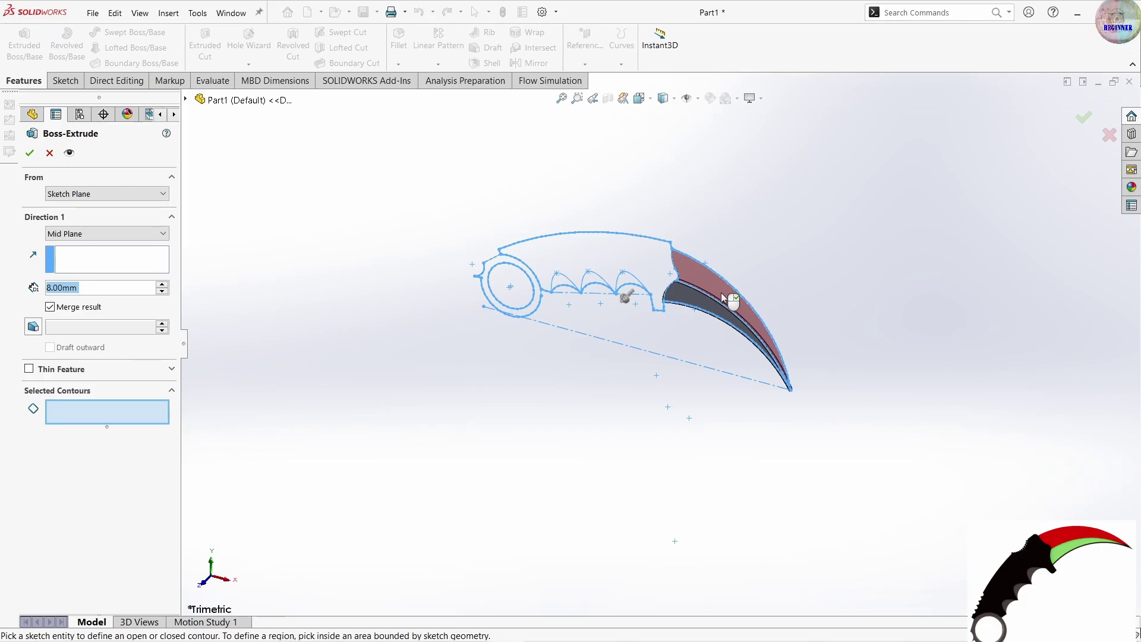
- Pick the blade, serration teeth and ring regions and accept the 8 mm extrusion
{"action": "left_click", "coordinate": [723, 297]}
{"action": "scroll", "coordinate": [633, 282], "scroll_direction": "down", "scroll_amount": 2}
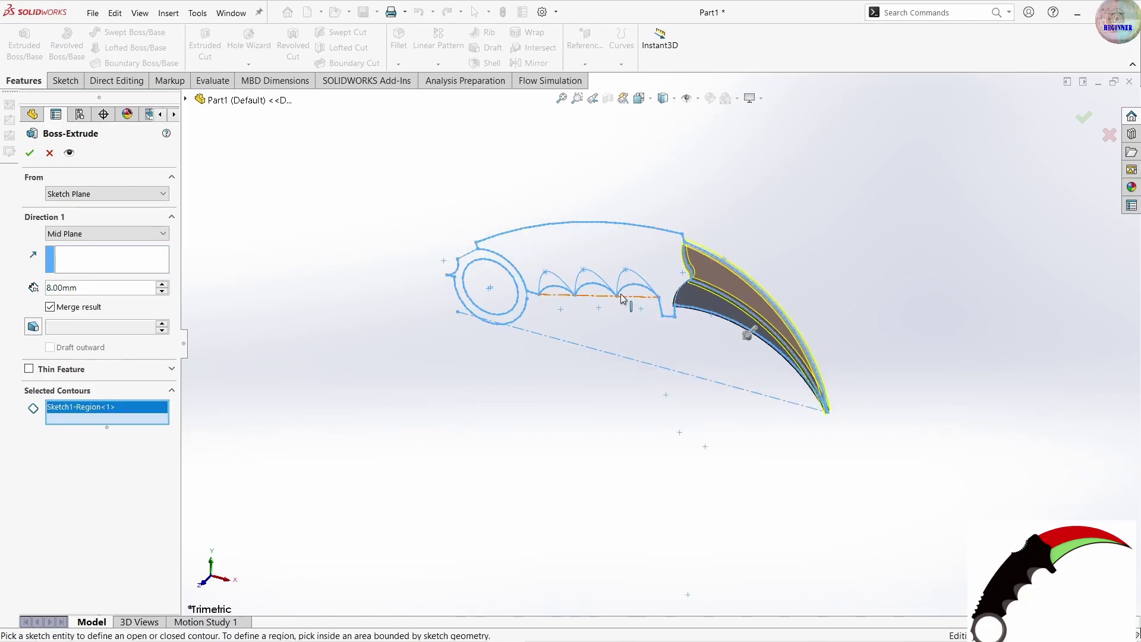
{"action": "scroll", "coordinate": [636, 279], "scroll_direction": "down", "scroll_amount": 2}
{"action": "left_click", "coordinate": [636, 279]}
{"action": "left_click", "coordinate": [543, 284]}
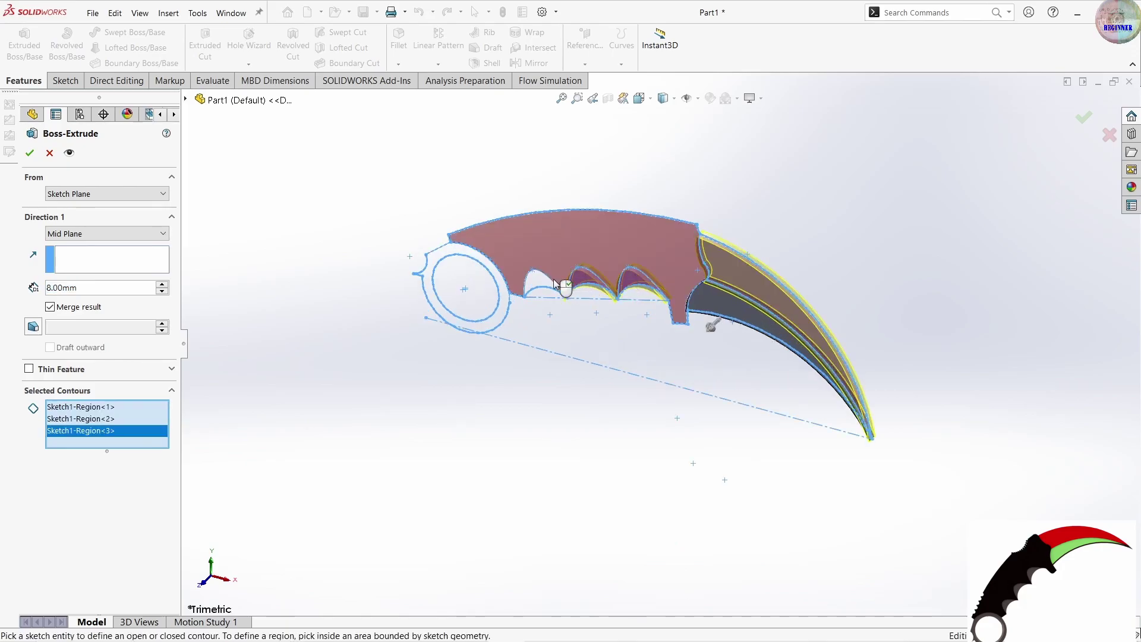
{"action": "left_click", "coordinate": [504, 308]}
{"action": "left_click", "coordinate": [473, 309]}
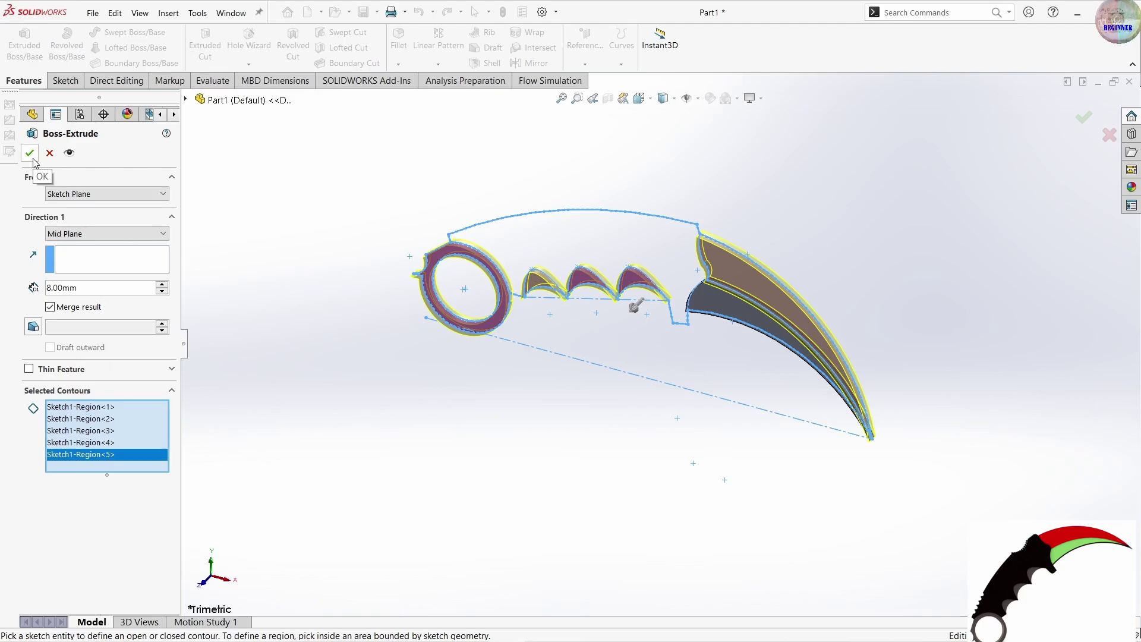
{"action": "key", "text": "Return"}
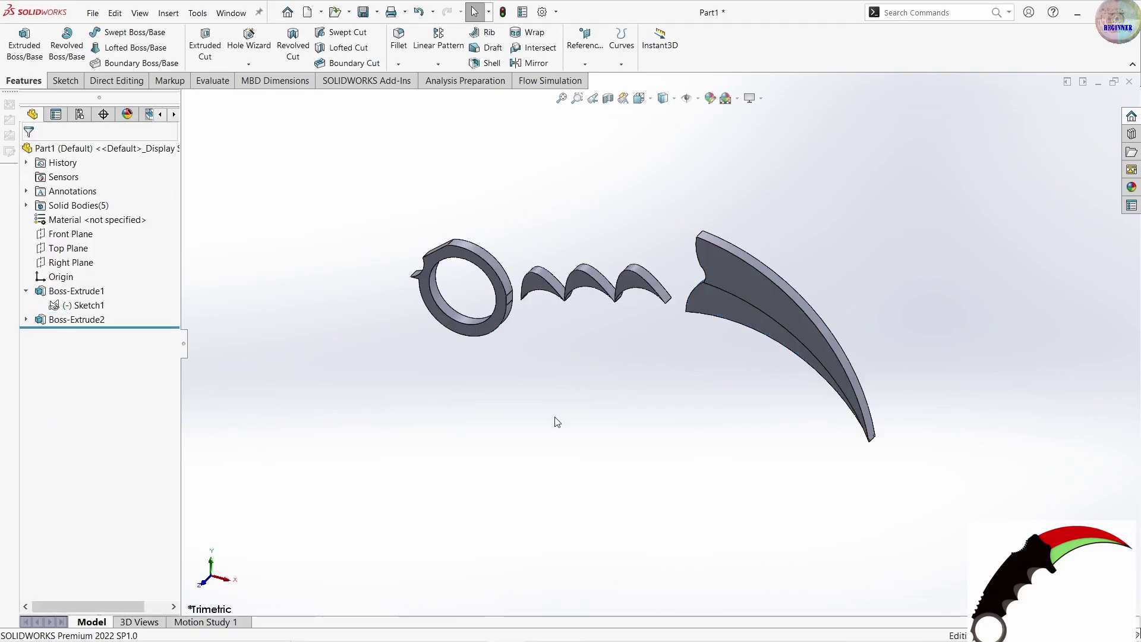
{"action": "left_click", "coordinate": [26, 319]}
- Extrude the handle region 12 mm Mid Plane from Sketch1 as Boss-Extrude3
{"action": "left_click", "coordinate": [83, 333]}
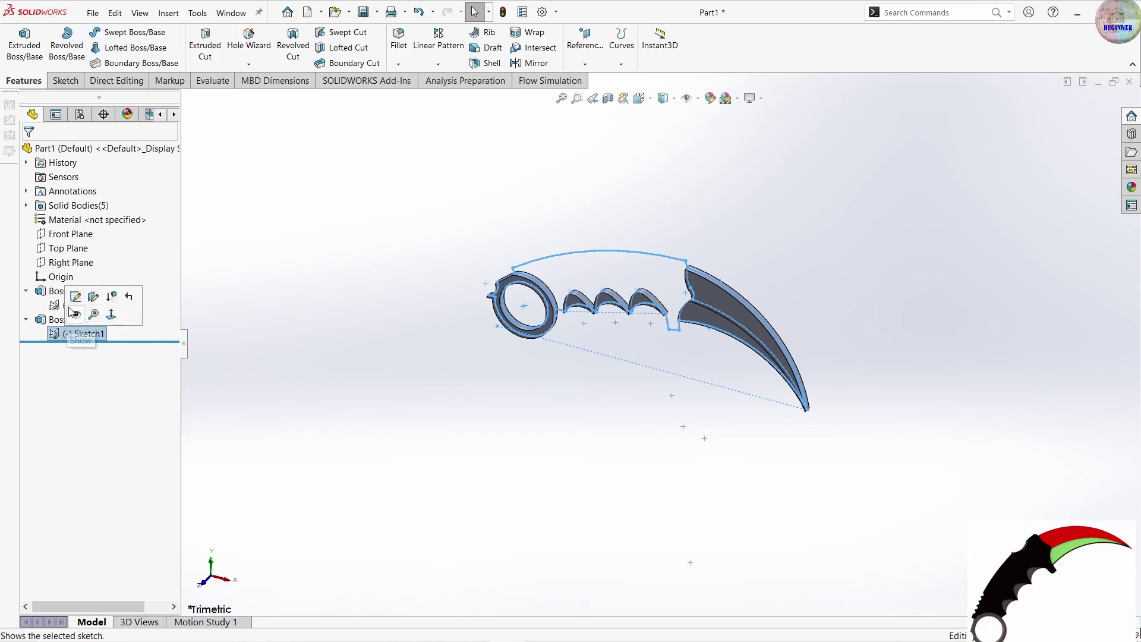
{"action": "left_click", "coordinate": [27, 43]}
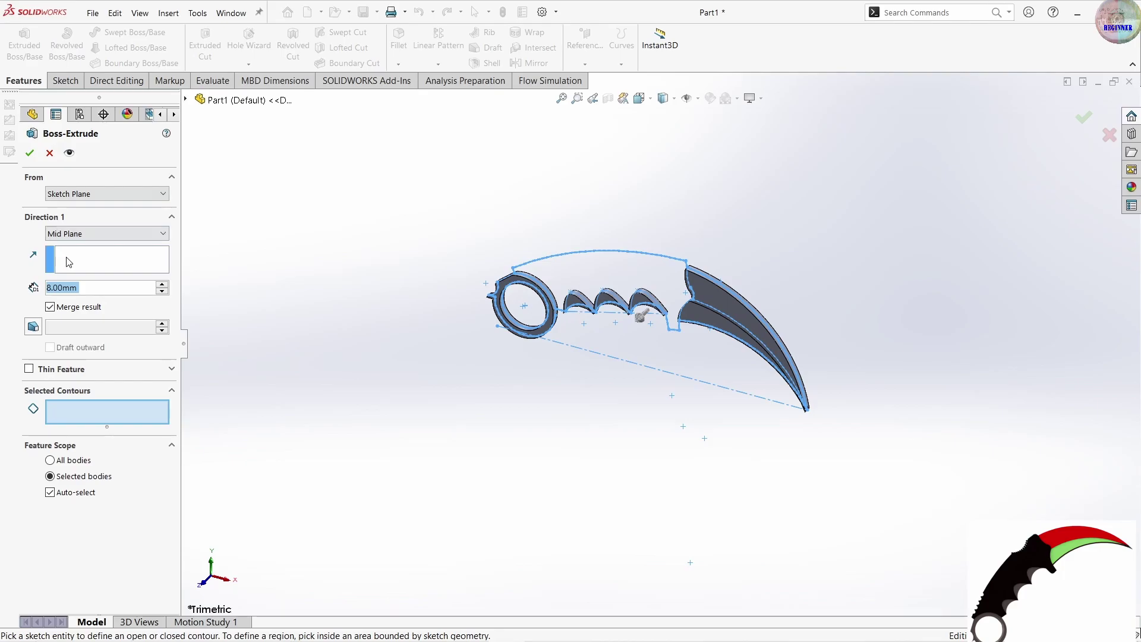
{"action": "type", "text": "12"}
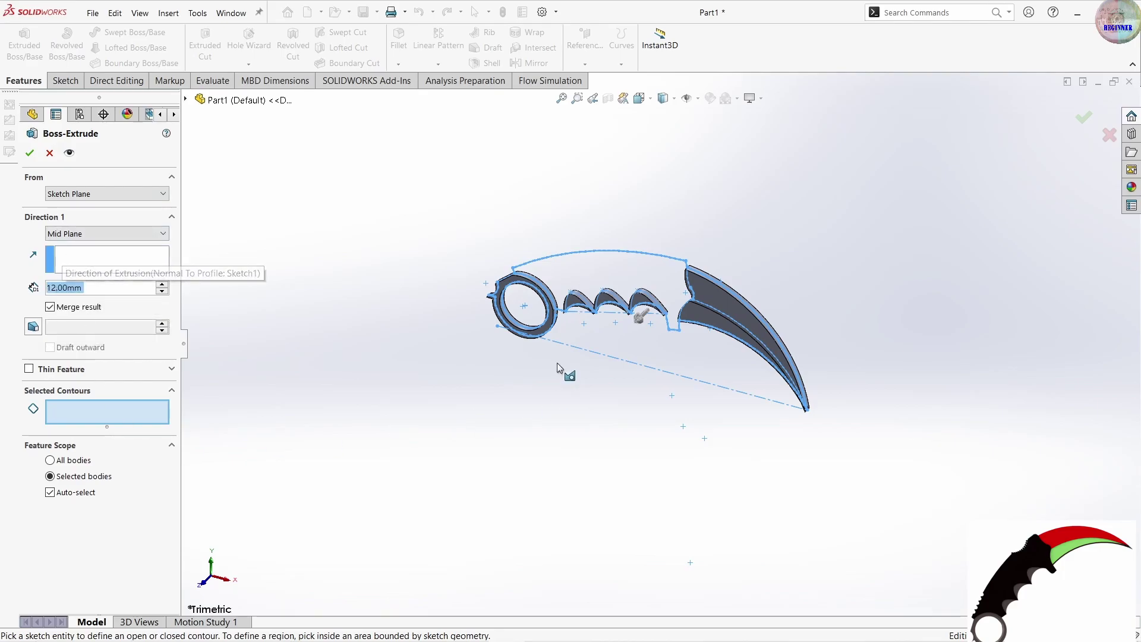
{"action": "left_click", "coordinate": [609, 282]}
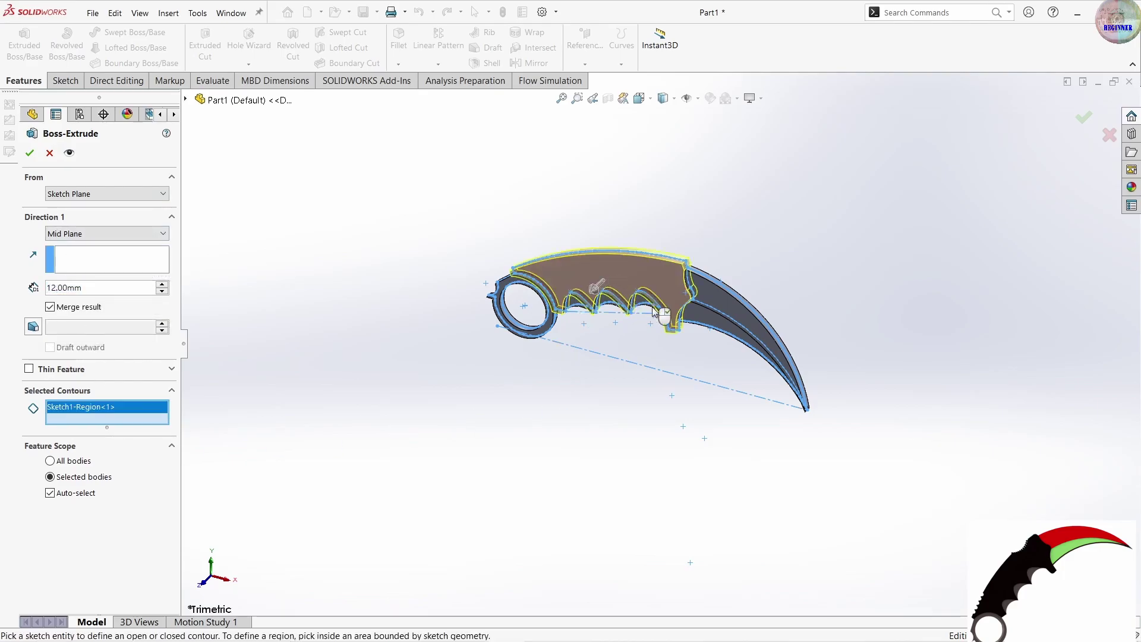
{"action": "left_click", "coordinate": [29, 152]}
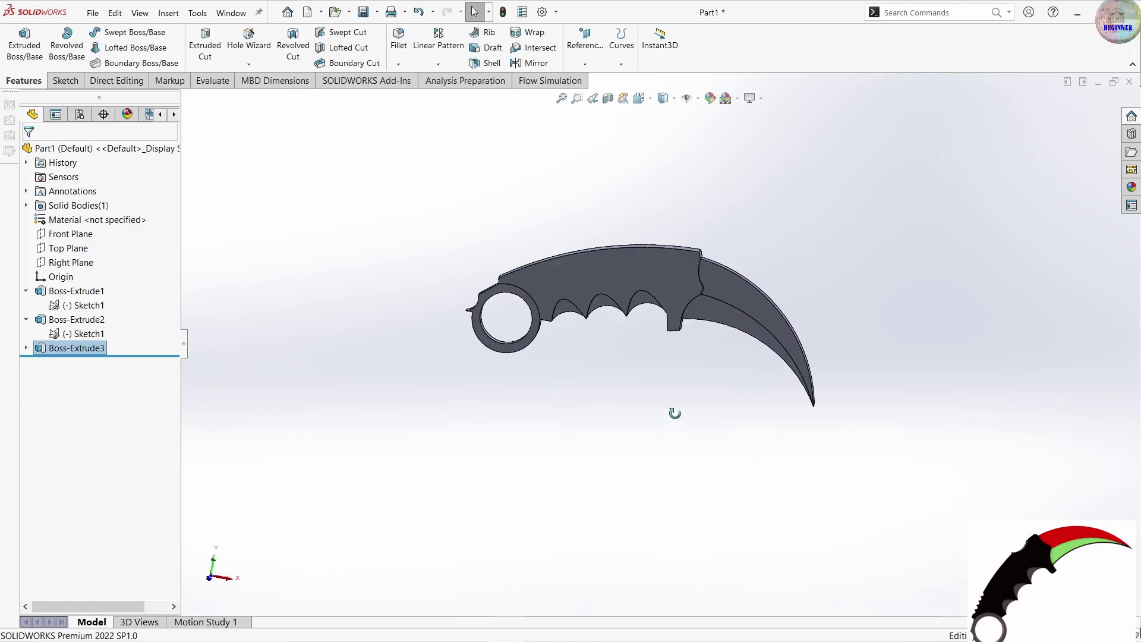
{"action": "scroll", "coordinate": [654, 315], "scroll_direction": "down", "scroll_amount": 2}
{"action": "scroll", "coordinate": [651, 319], "scroll_direction": "down", "scroll_amount": 2}
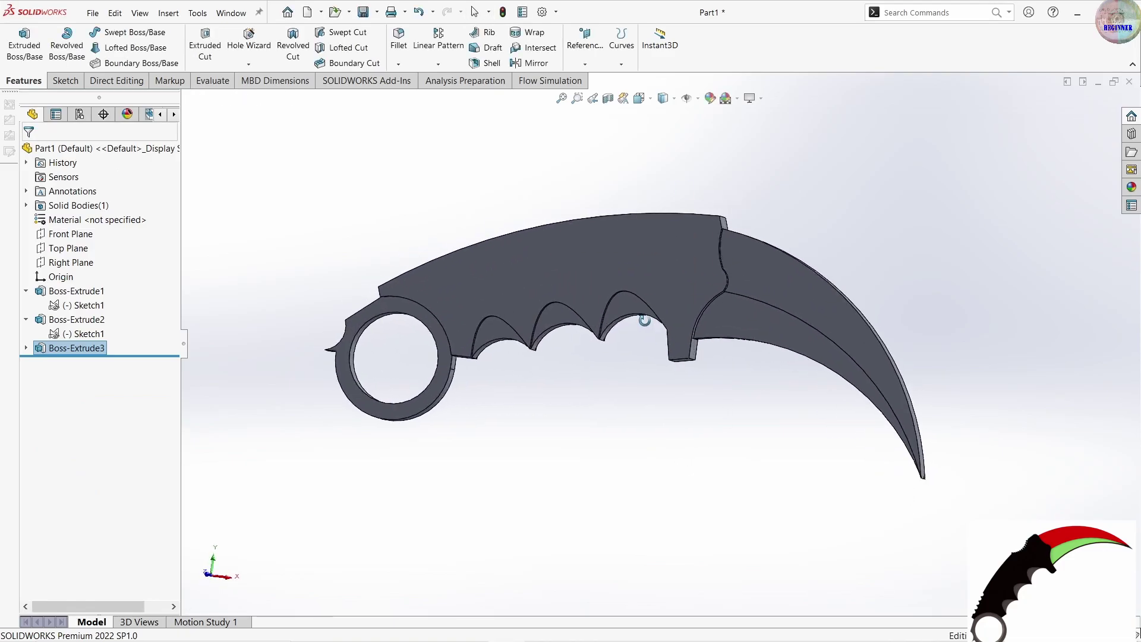
{"action": "mouse_move", "coordinate": [645, 320]}
{"action": "middle_mouse_down"}
{"action": "mouse_move", "coordinate": [676, 413]}
{"action": "mouse_move", "coordinate": [790, 497]}
{"action": "mouse_move", "coordinate": [747, 471]}
{"action": "mouse_move", "coordinate": [711, 400]}
{"action": "mouse_move", "coordinate": [676, 463]}
{"action": "mouse_move", "coordinate": [658, 377]}
{"action": "mouse_move", "coordinate": [731, 572]}
{"action": "mouse_move", "coordinate": [676, 428]}
{"action": "mouse_move", "coordinate": [874, 542]}
{"action": "mouse_move", "coordinate": [703, 402]}
{"action": "mouse_move", "coordinate": [740, 428]}
{"action": "middle_mouse_up"}
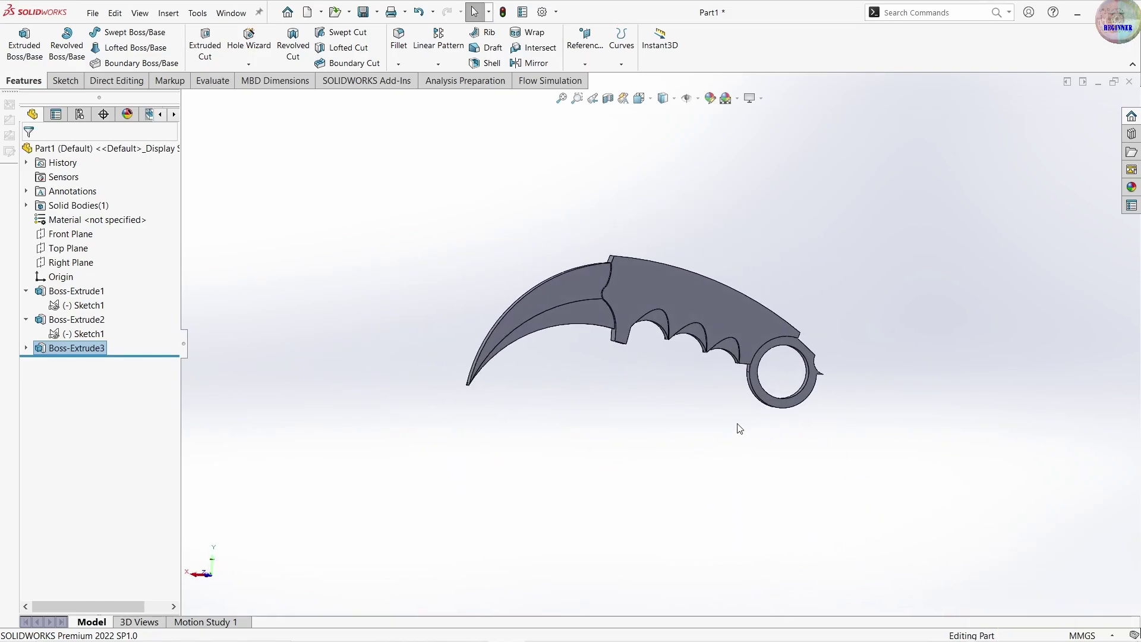
{"action": "scroll", "coordinate": [740, 428], "scroll_direction": "down", "scroll_amount": 3}
{"action": "scroll", "coordinate": [645, 372], "scroll_direction": "up", "scroll_amount": 2}
{"action": "middle_click_drag", "start_coordinate": [601, 451], "coordinate": [609, 455]}
{"action": "scroll", "coordinate": [648, 361], "scroll_direction": "down", "scroll_amount": 2}
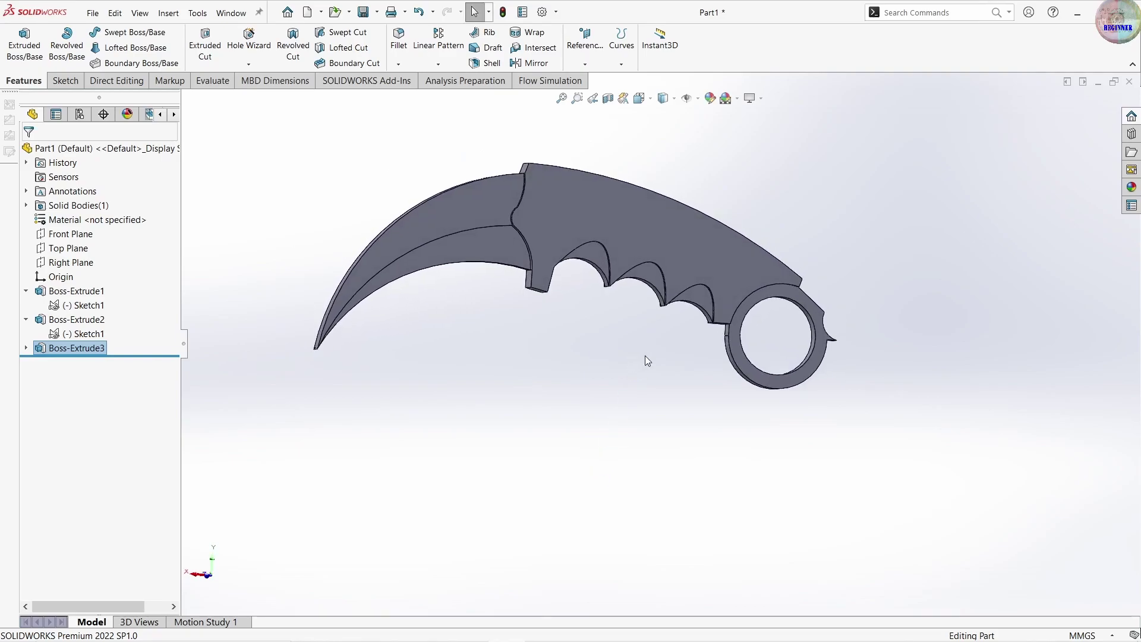
{"action": "middle_click_drag", "start_coordinate": [656, 363], "coordinate": [783, 313]}
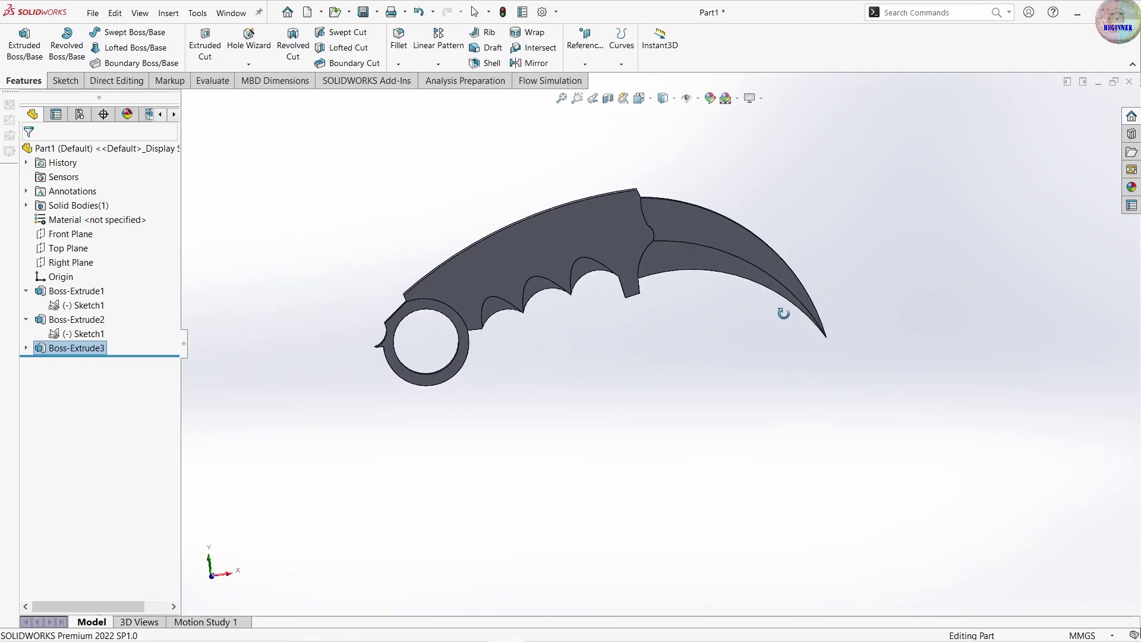
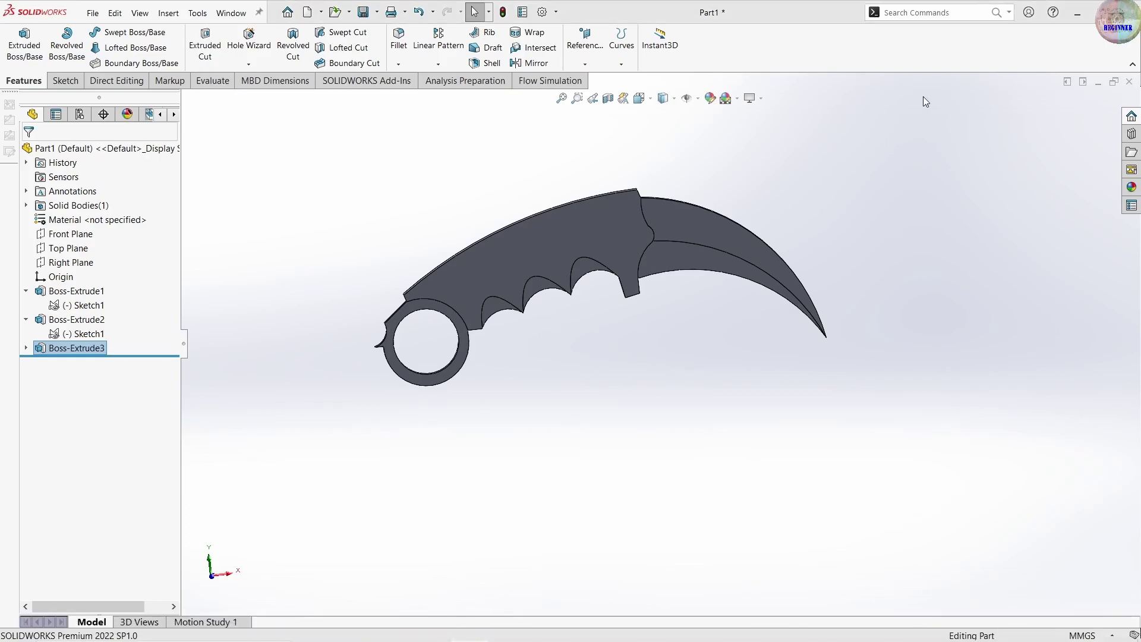
- Start a sketch on the handle face and draw a small circle on its top edge
{"action": "scroll", "coordinate": [557, 234], "scroll_direction": "down", "scroll_amount": 2}
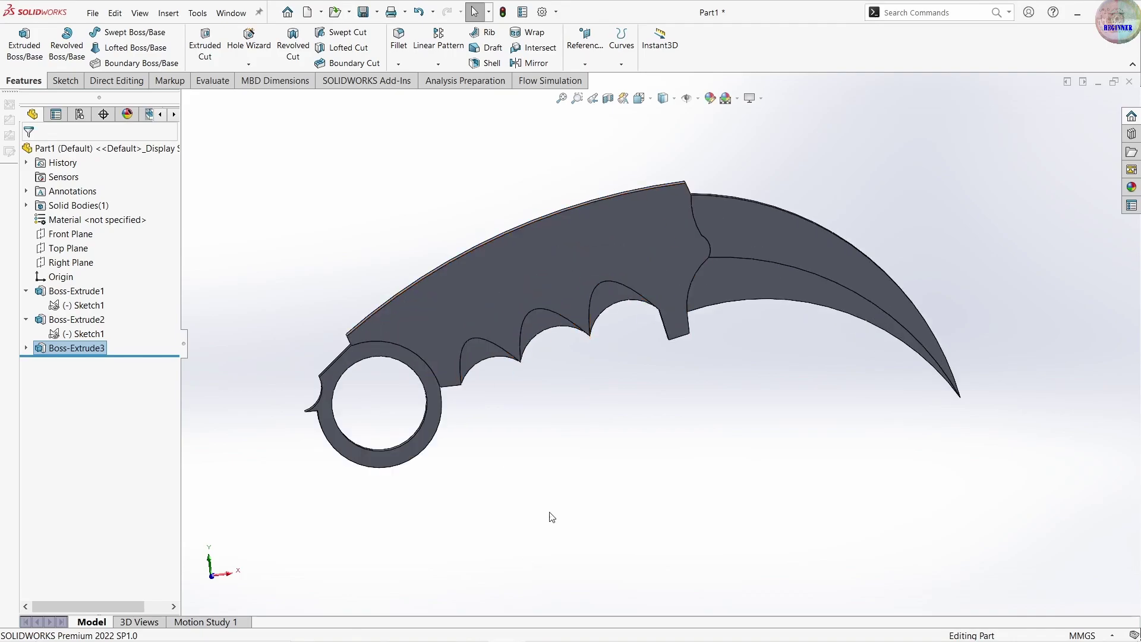
{"action": "middle_click_drag", "start_coordinate": [493, 405], "coordinate": [562, 262]}
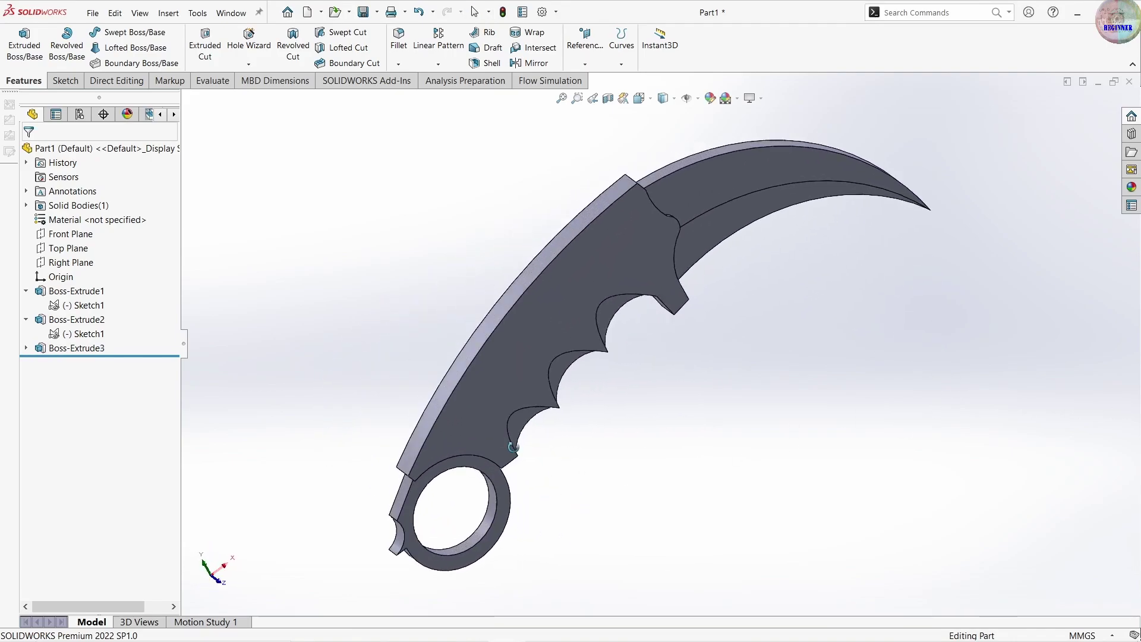
{"action": "left_click", "coordinate": [561, 262]}
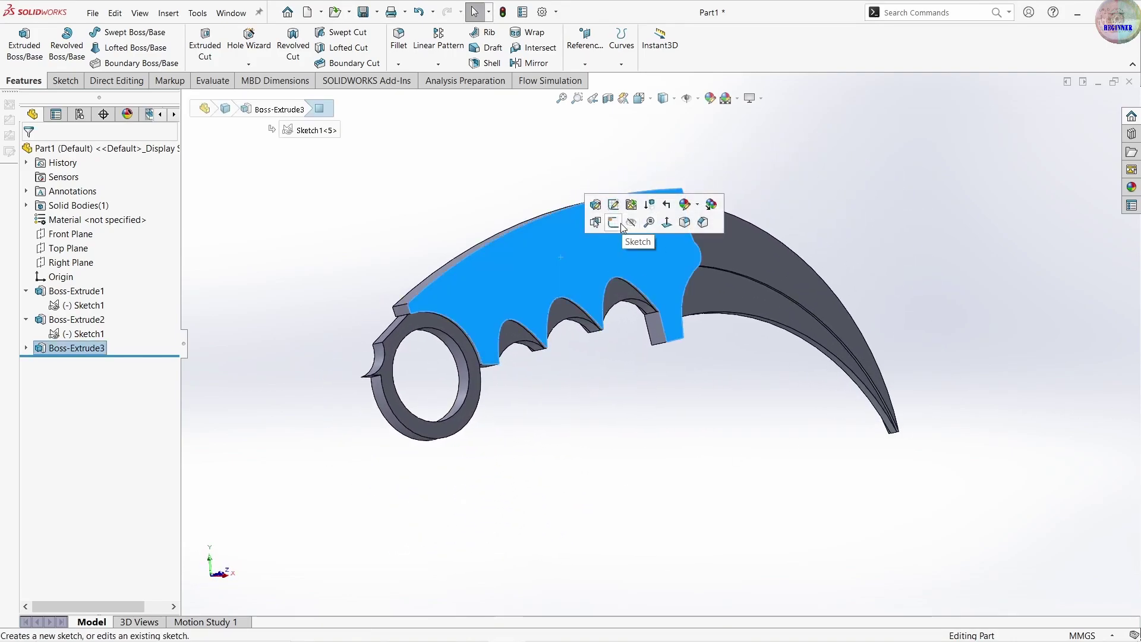
{"action": "left_click", "coordinate": [661, 226]}
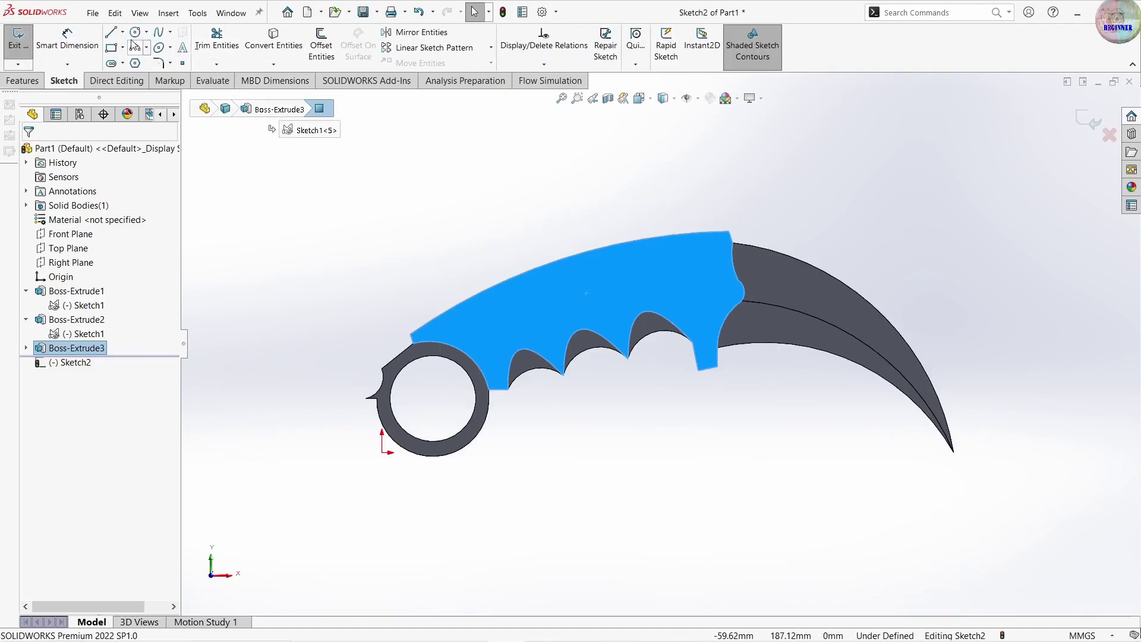
{"action": "scroll", "coordinate": [463, 309], "scroll_direction": "down", "scroll_amount": 3}
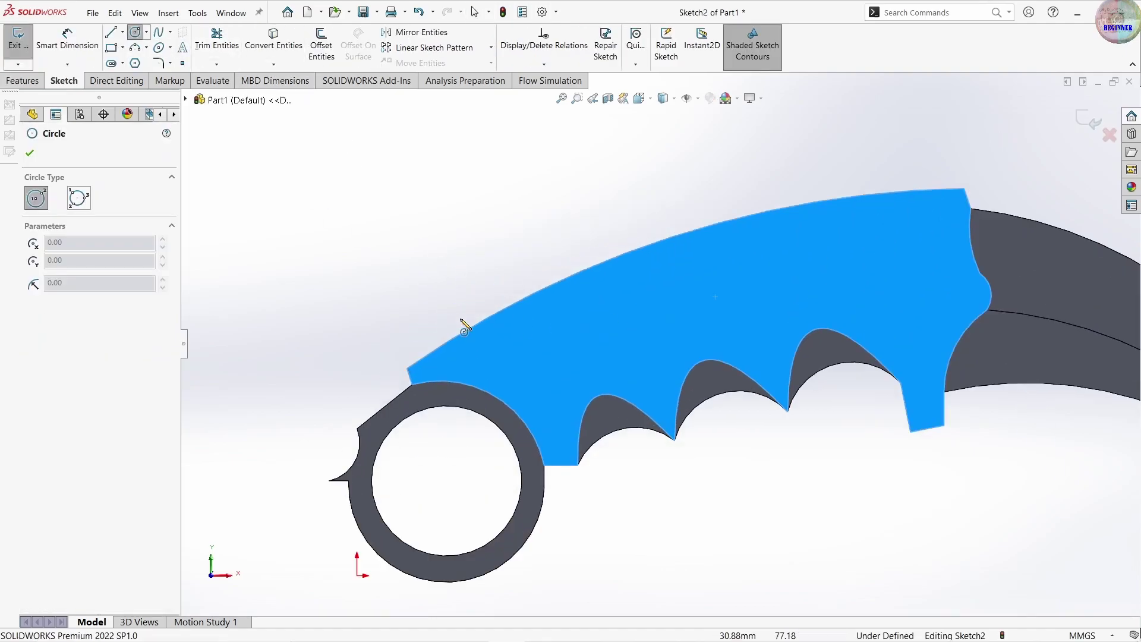
{"action": "left_click", "coordinate": [436, 349]}
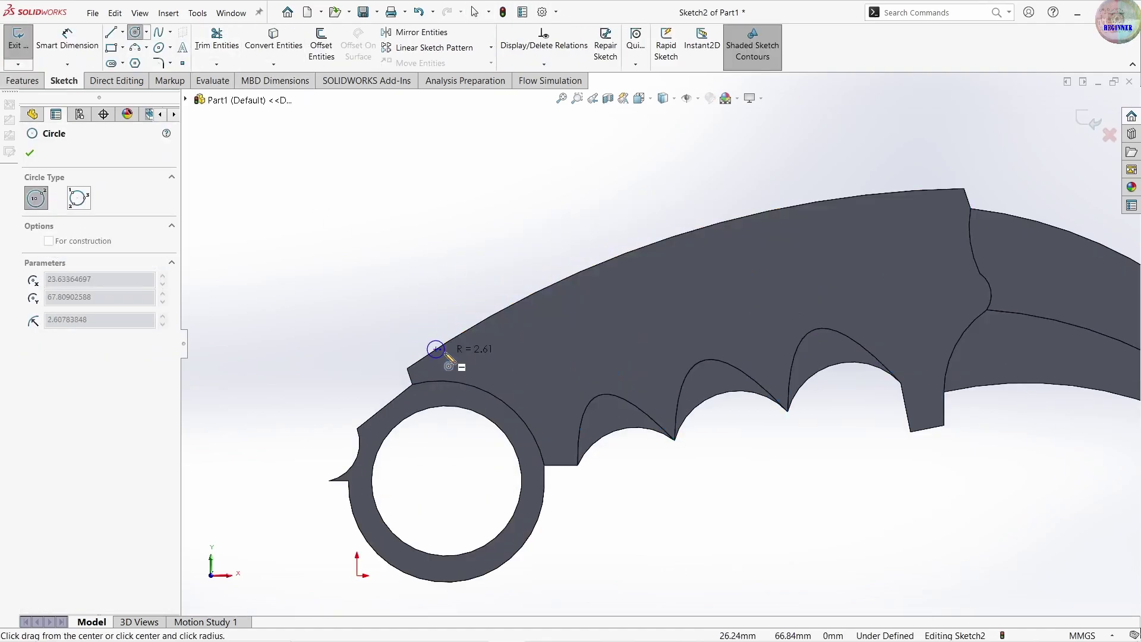
- Dimension the circle's diameter to 6 mm
{"action": "left_click", "coordinate": [95, 52]}
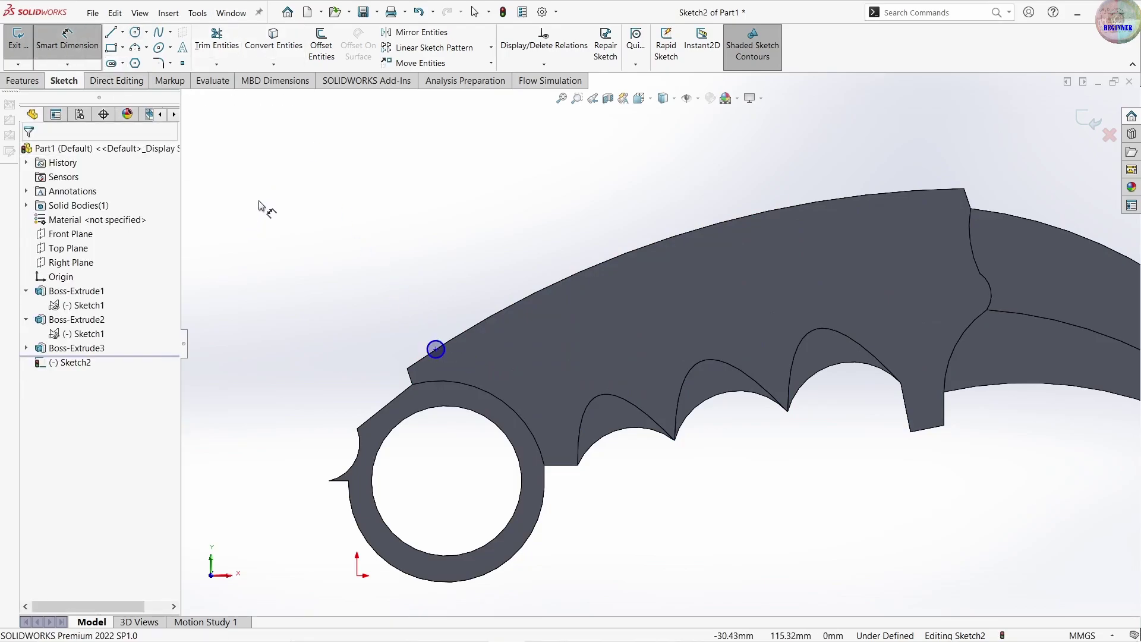
{"action": "left_click", "coordinate": [419, 315]}
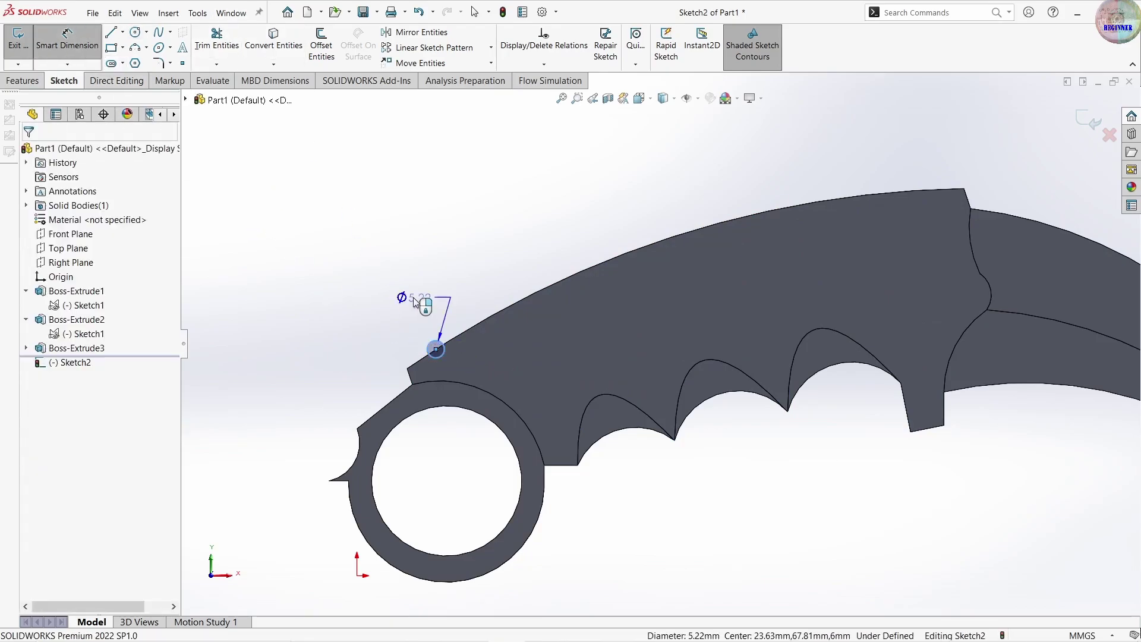
{"action": "left_click", "coordinate": [416, 302]}
{"action": "type", "text": "6"}
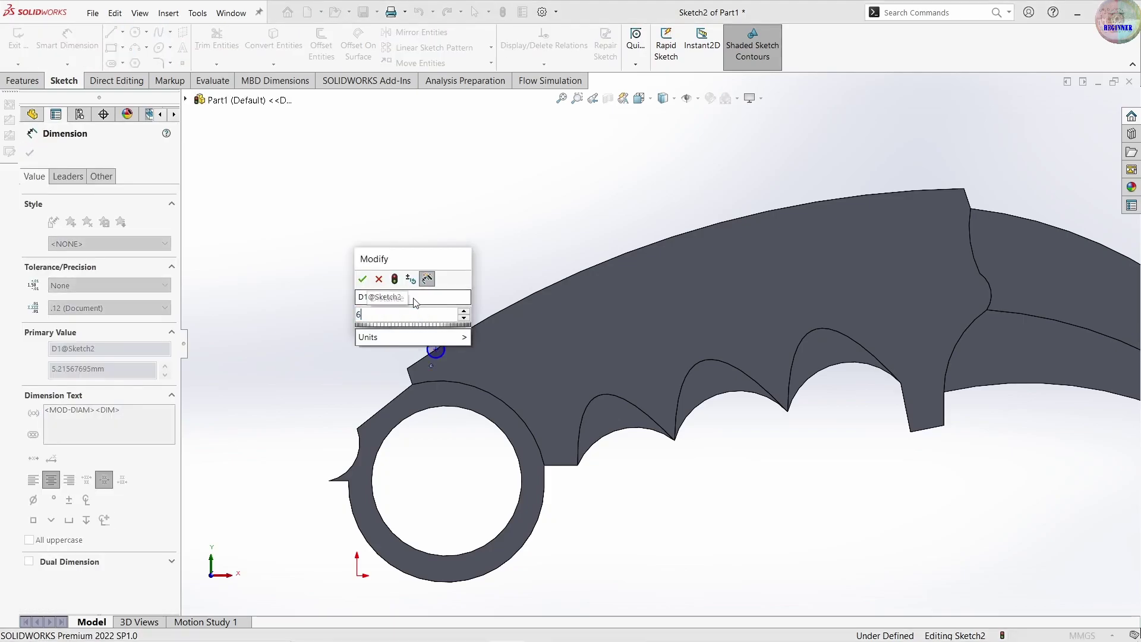
{"action": "key", "text": "Return"}
{"action": "key", "text": "Escape"}
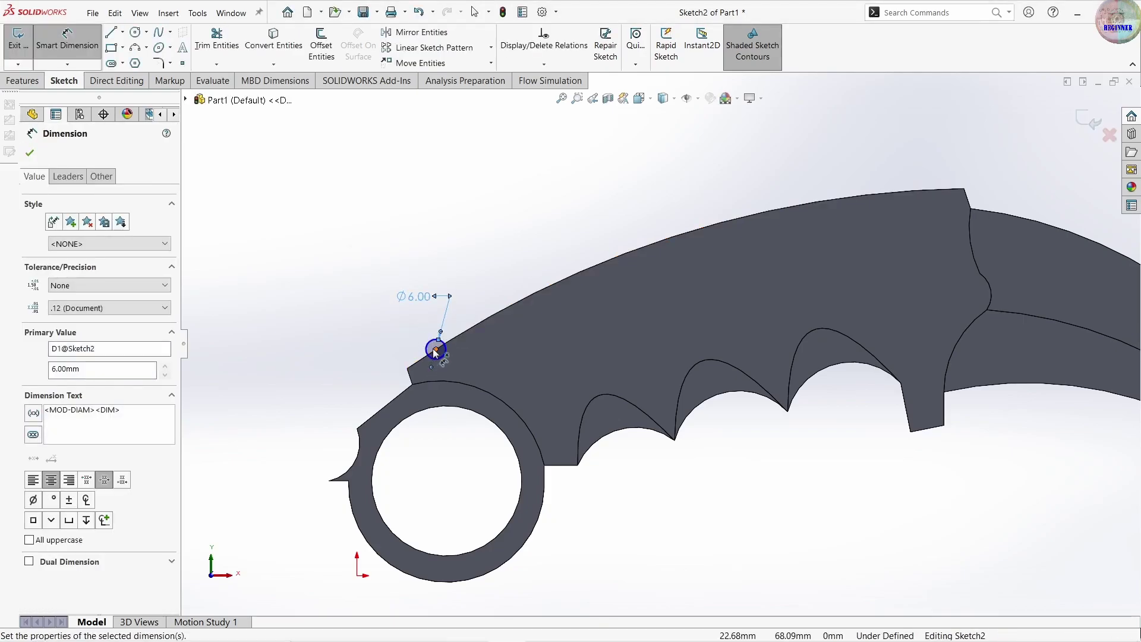
- Position the circle centre 10 mm from the handle's top corner
{"action": "left_click", "coordinate": [414, 370]}
{"action": "left_click", "coordinate": [435, 350]}
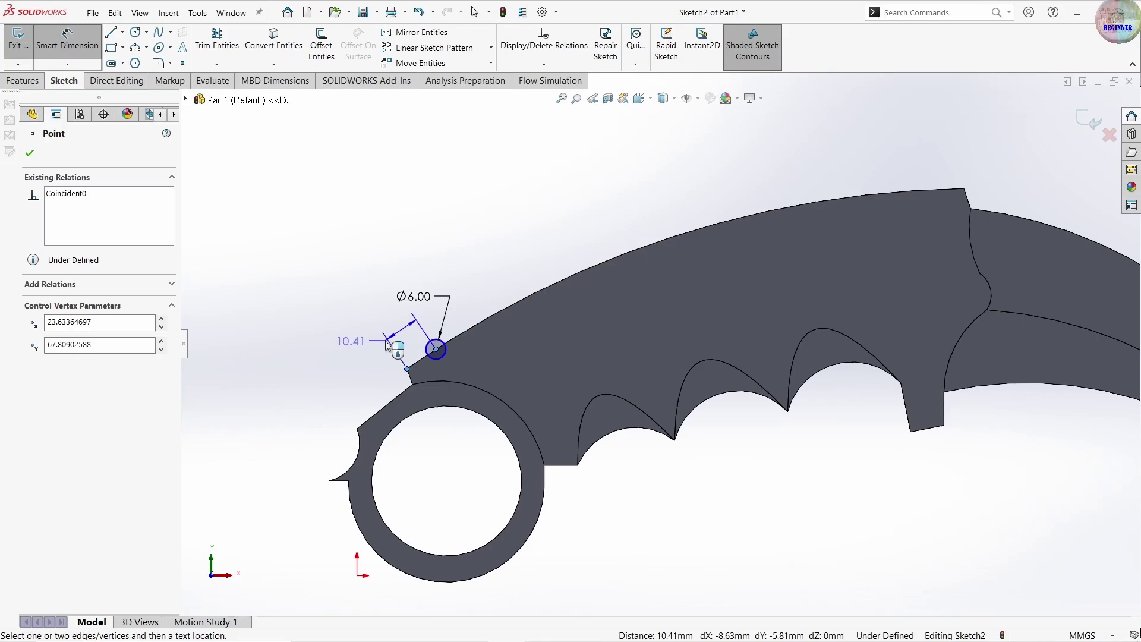
{"action": "left_click", "coordinate": [386, 345]}
{"action": "type", "text": "10"}
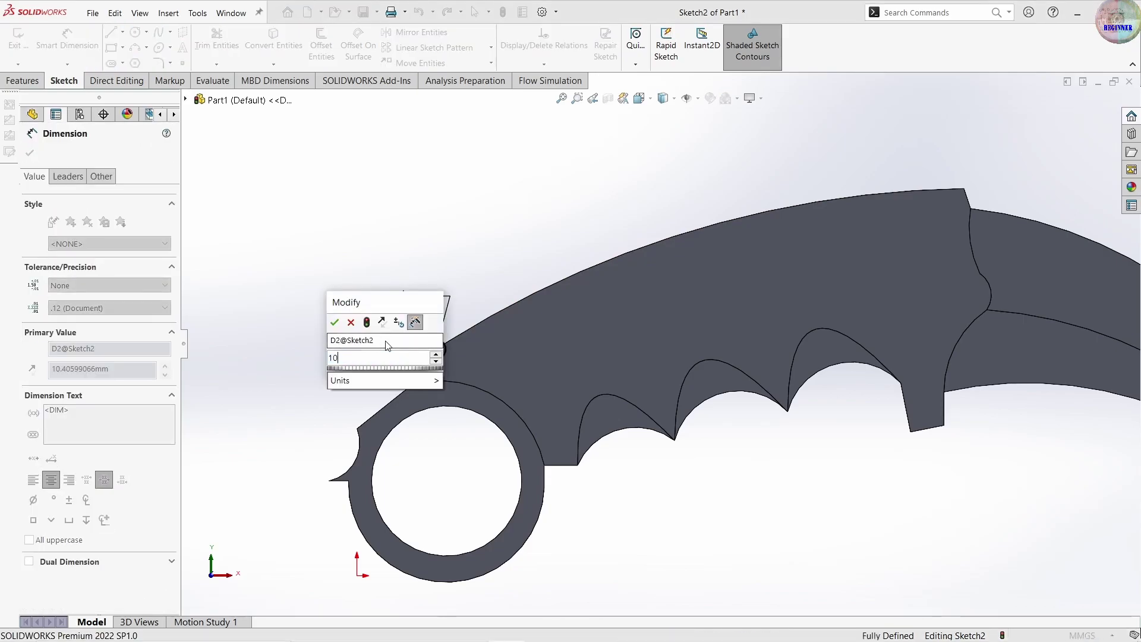
{"action": "key", "text": "Return"}
{"action": "key", "text": "Escape"}
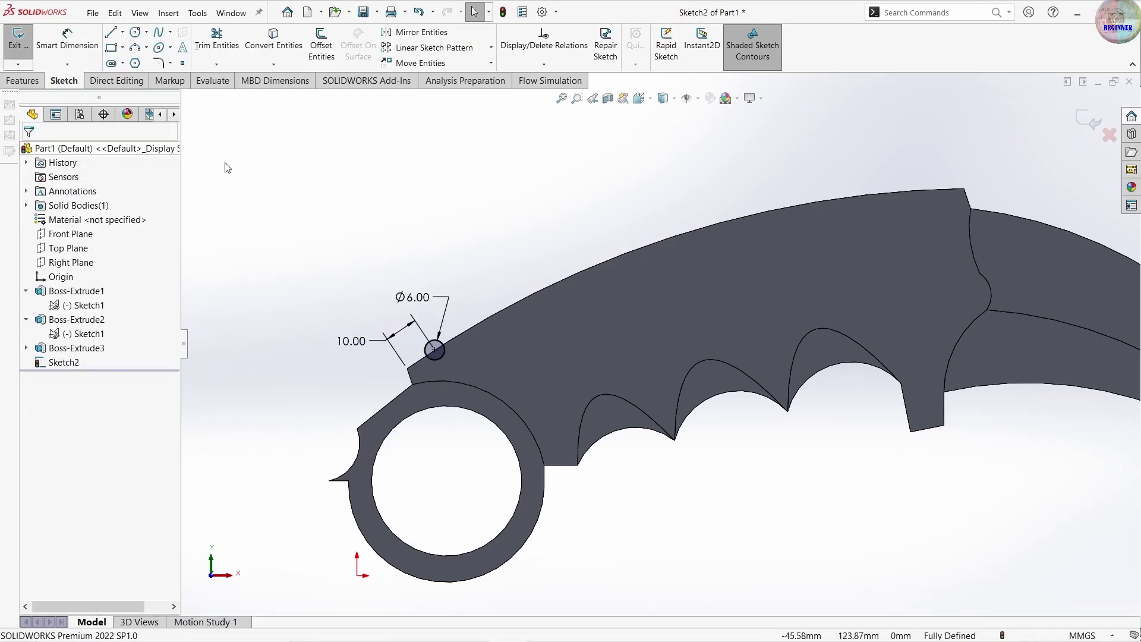
- Copy the 6 mm circle and draw further circles along the handle's top edge
{"action": "left_click", "coordinate": [489, 65]}
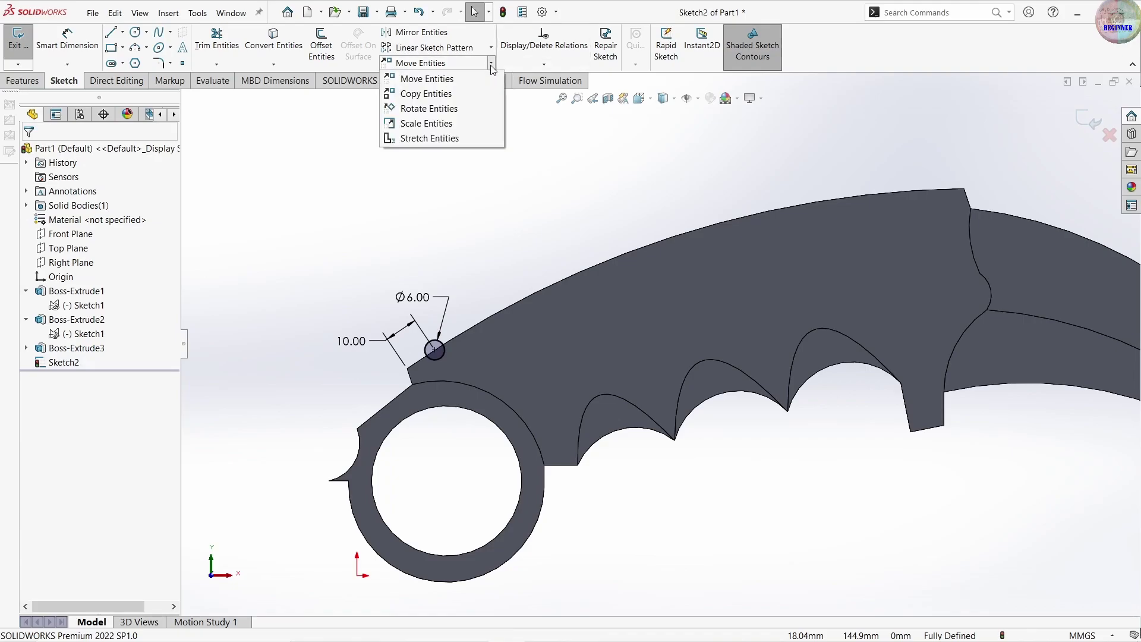
{"action": "left_click", "coordinate": [483, 94]}
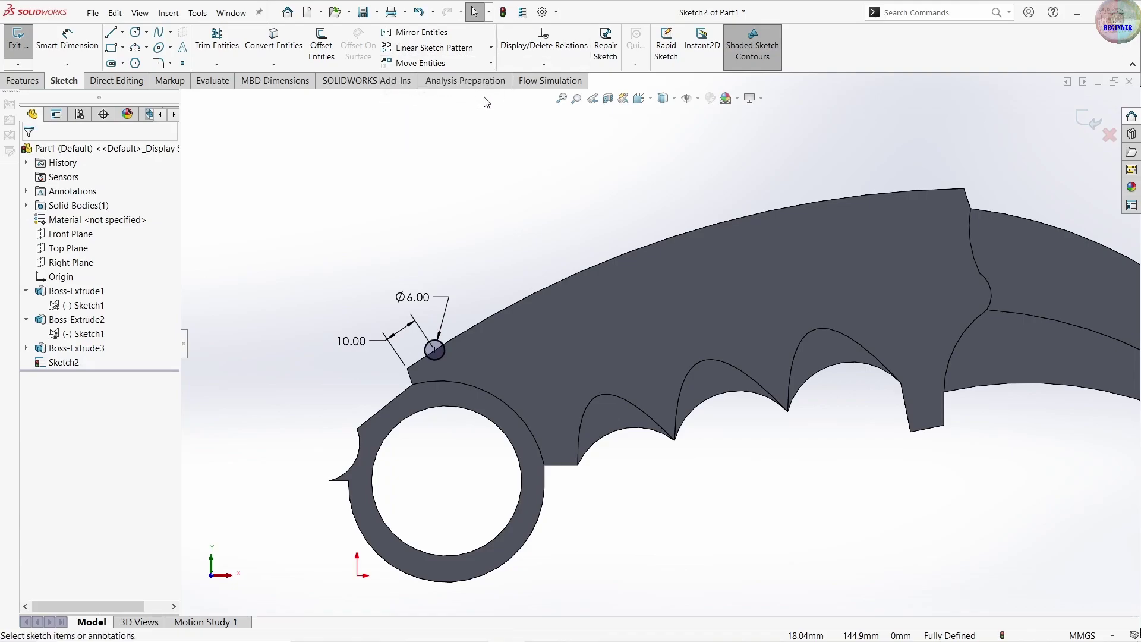
{"action": "left_click", "coordinate": [424, 351]}
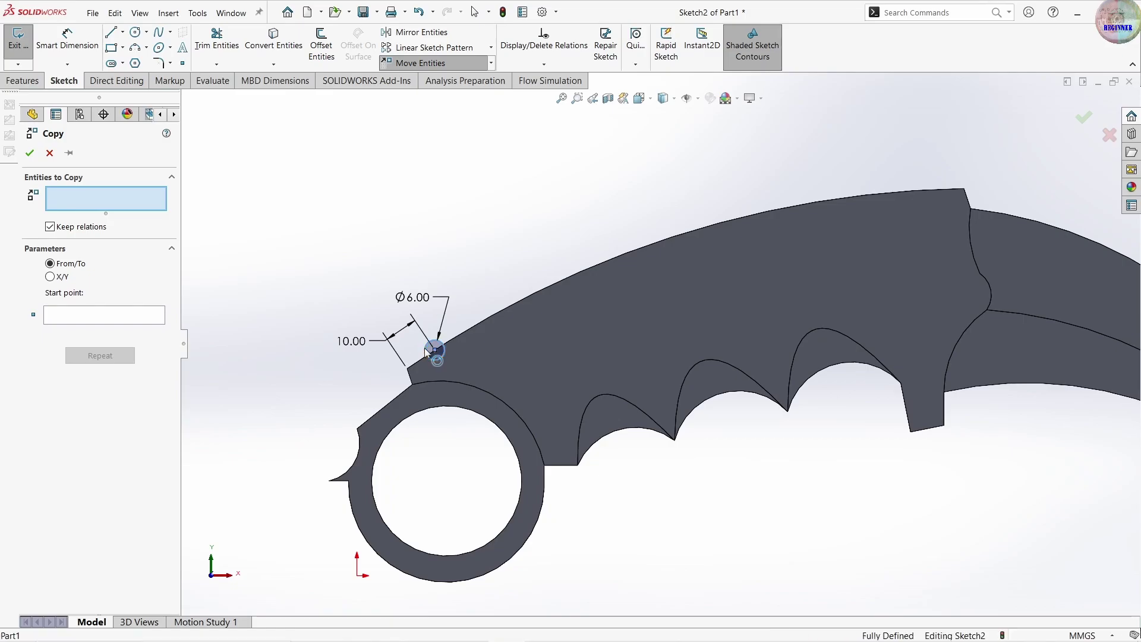
{"action": "left_click", "coordinate": [142, 322]}
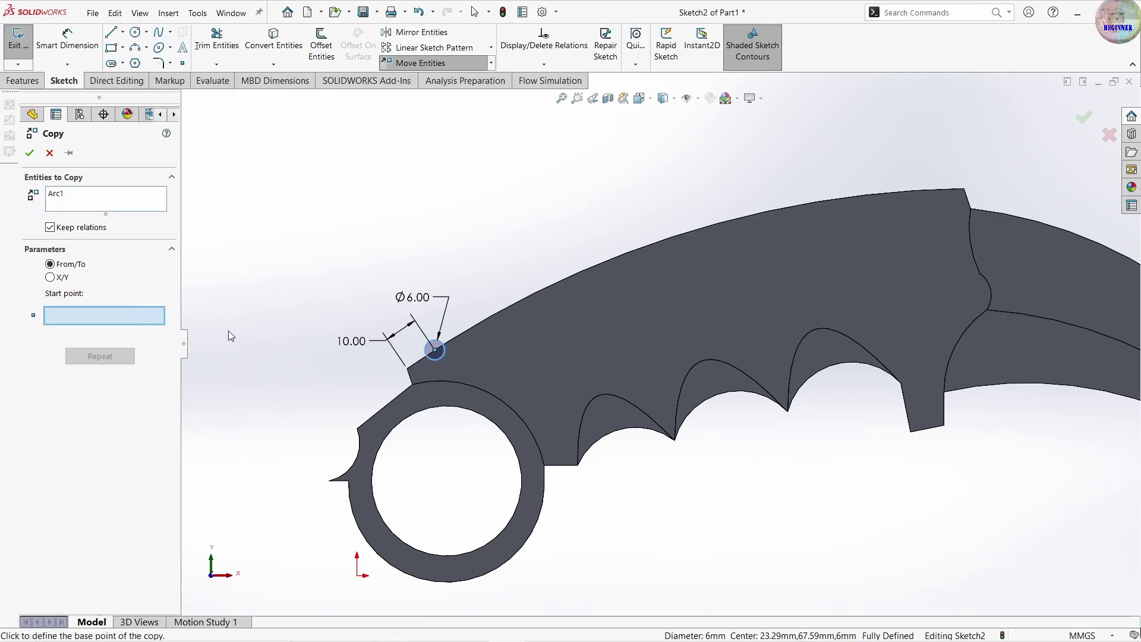
{"action": "left_click", "coordinate": [485, 321]}
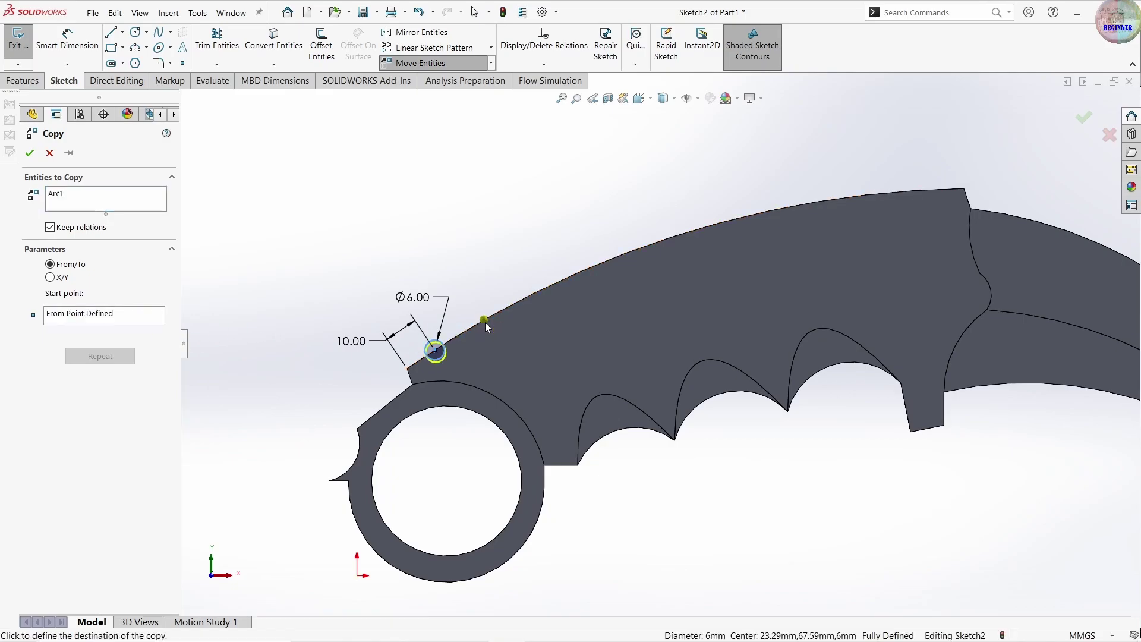
{"action": "left_click", "coordinate": [513, 303]}
{"action": "left_click", "coordinate": [136, 33]}
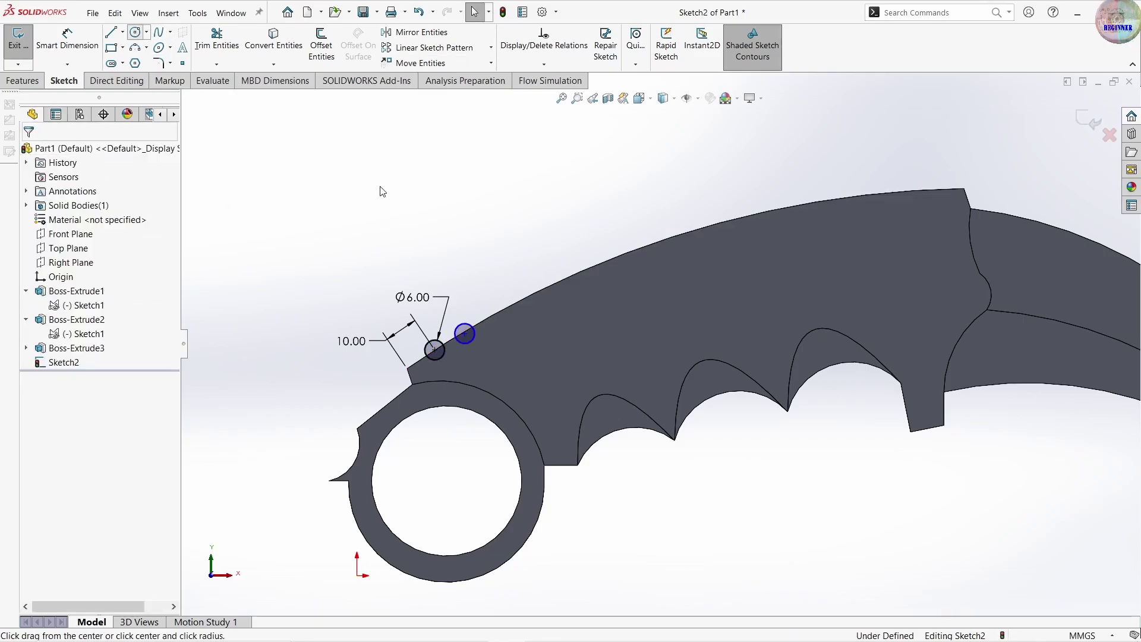
{"action": "left_click_drag", "start_coordinate": [494, 314], "coordinate": [577, 287]}
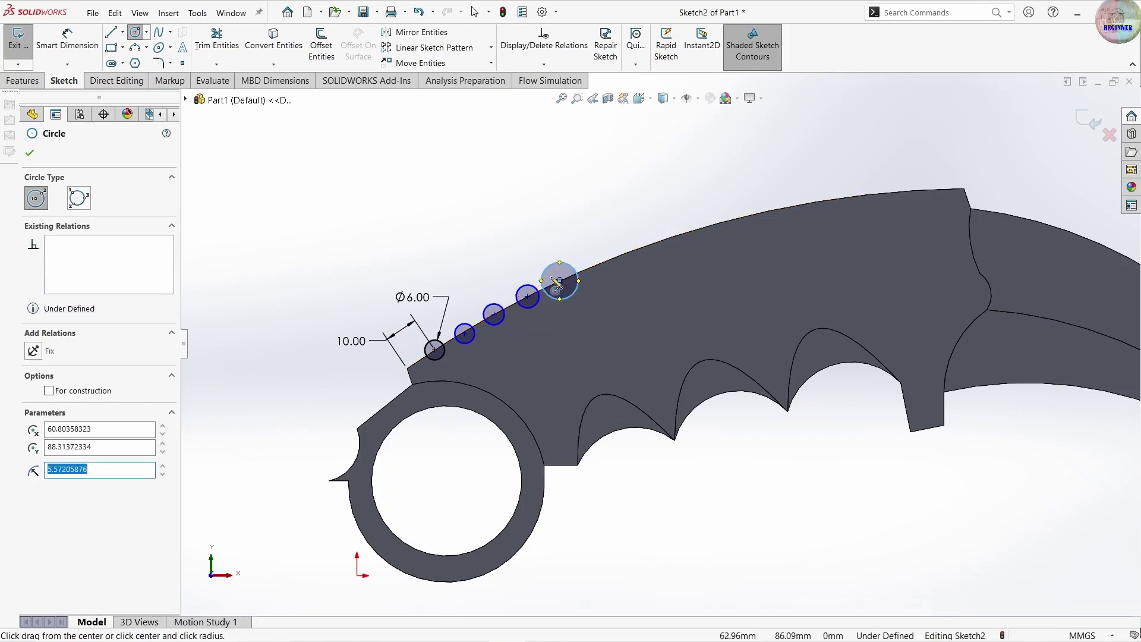
{"action": "left_click", "coordinate": [67, 36]}
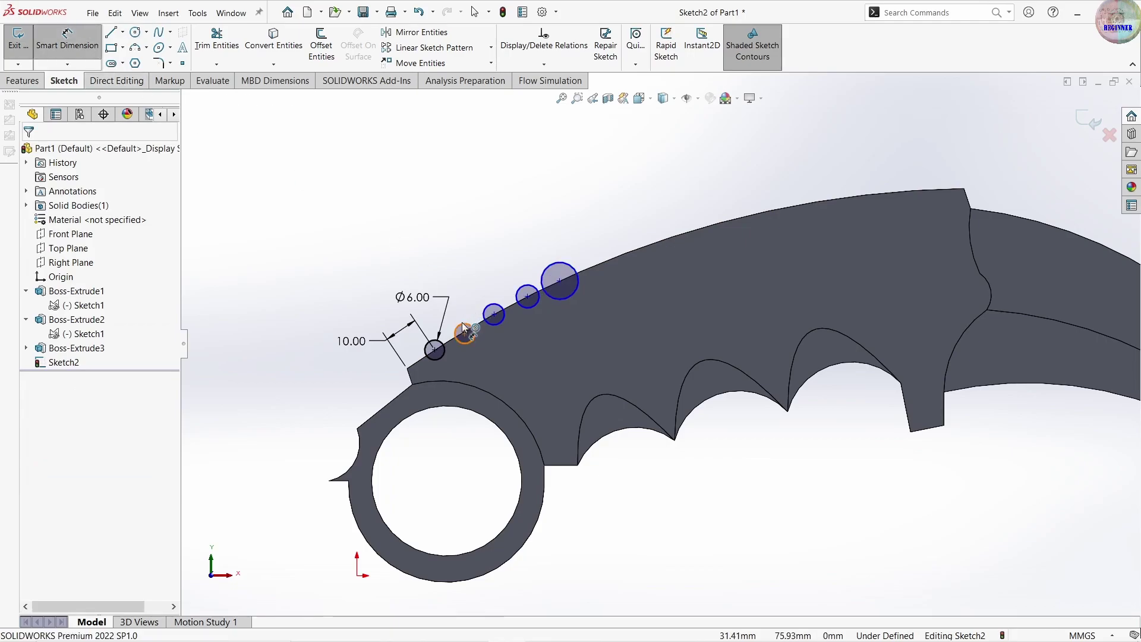
- Size the second and third circles to Ø6
{"action": "left_click", "coordinate": [463, 326]}
{"action": "left_click", "coordinate": [432, 258]}
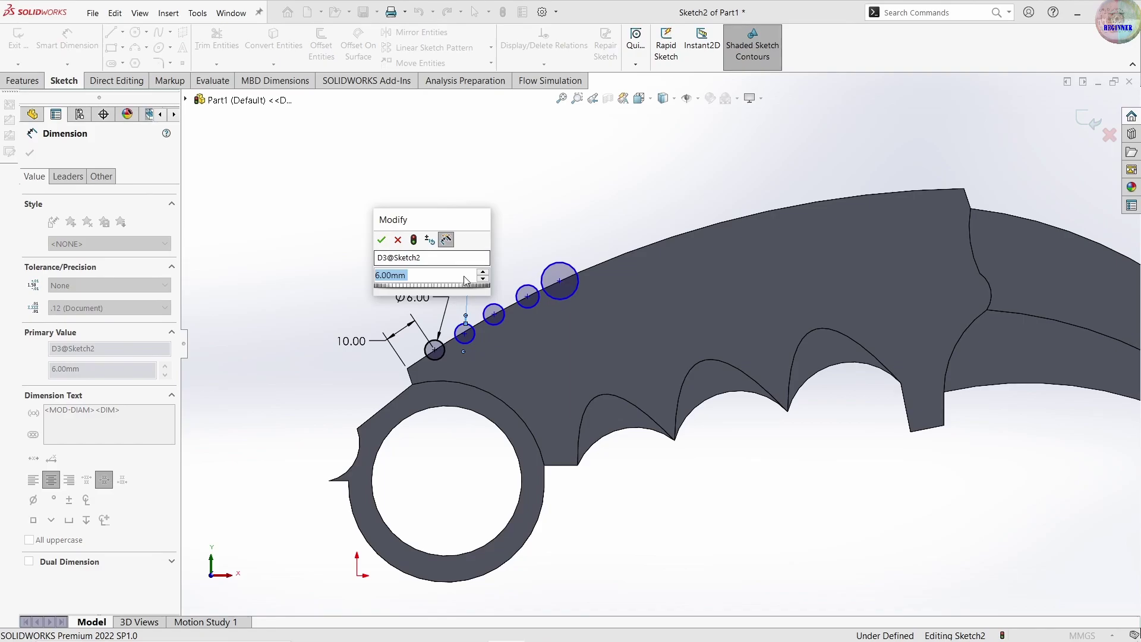
{"action": "key", "text": "Return"}
{"action": "left_click", "coordinate": [494, 314]}
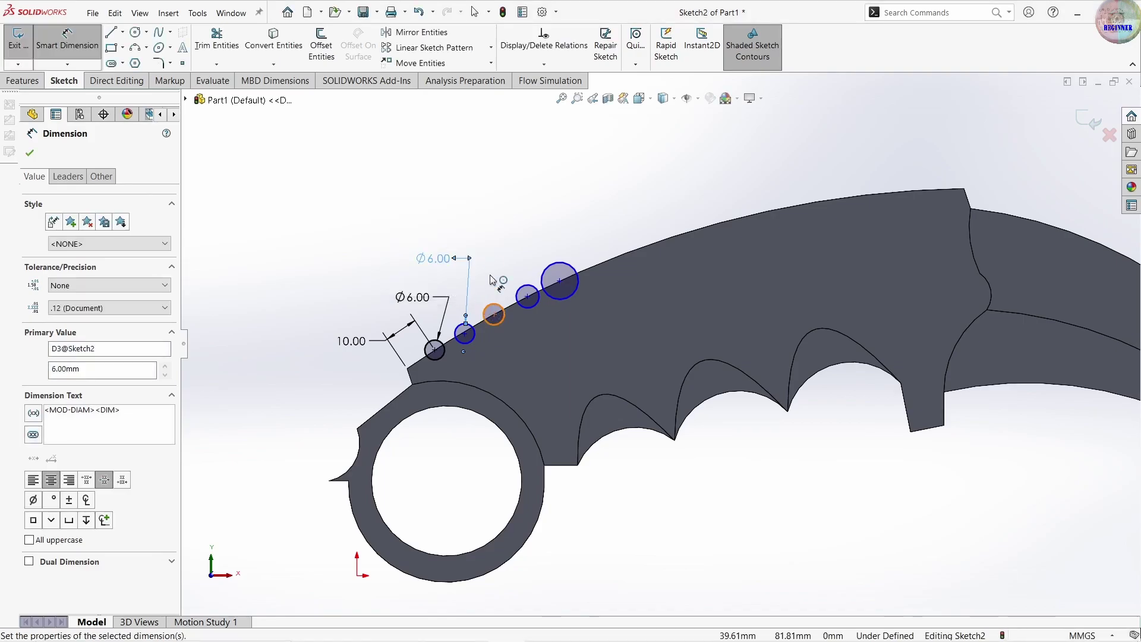
{"action": "left_click", "coordinate": [491, 265]}
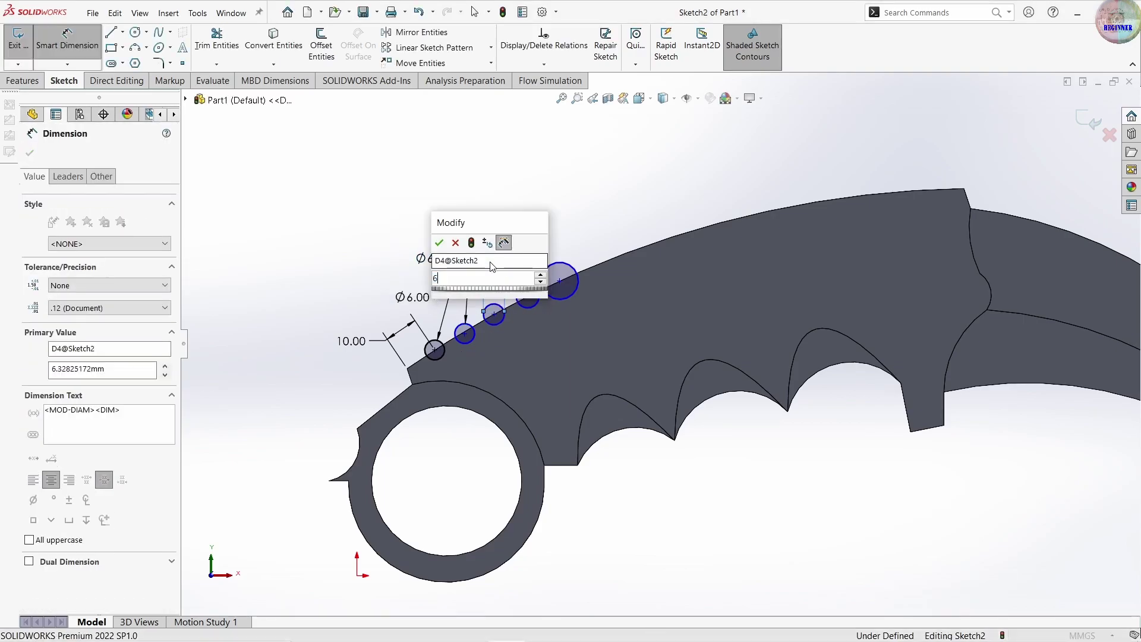
{"action": "type", "text": "6"}
{"action": "key", "text": "Return"}
- Size the fourth and fifth circles to Ø6
{"action": "left_click", "coordinate": [528, 290]}
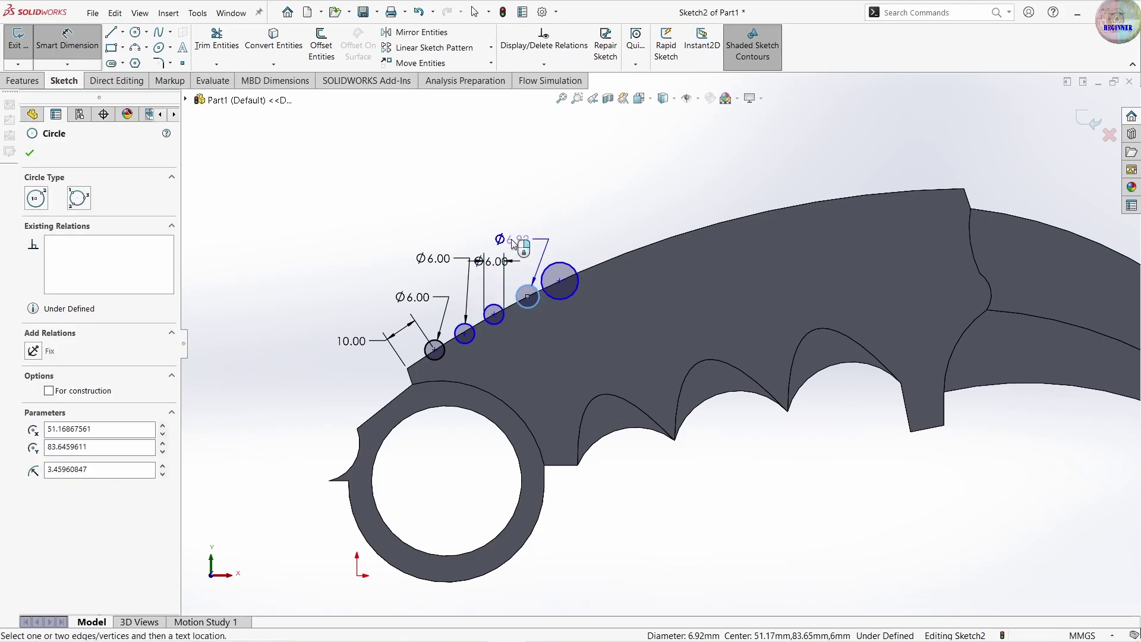
{"action": "left_click", "coordinate": [519, 244]}
{"action": "type", "text": "6"}
{"action": "key", "text": "Return"}
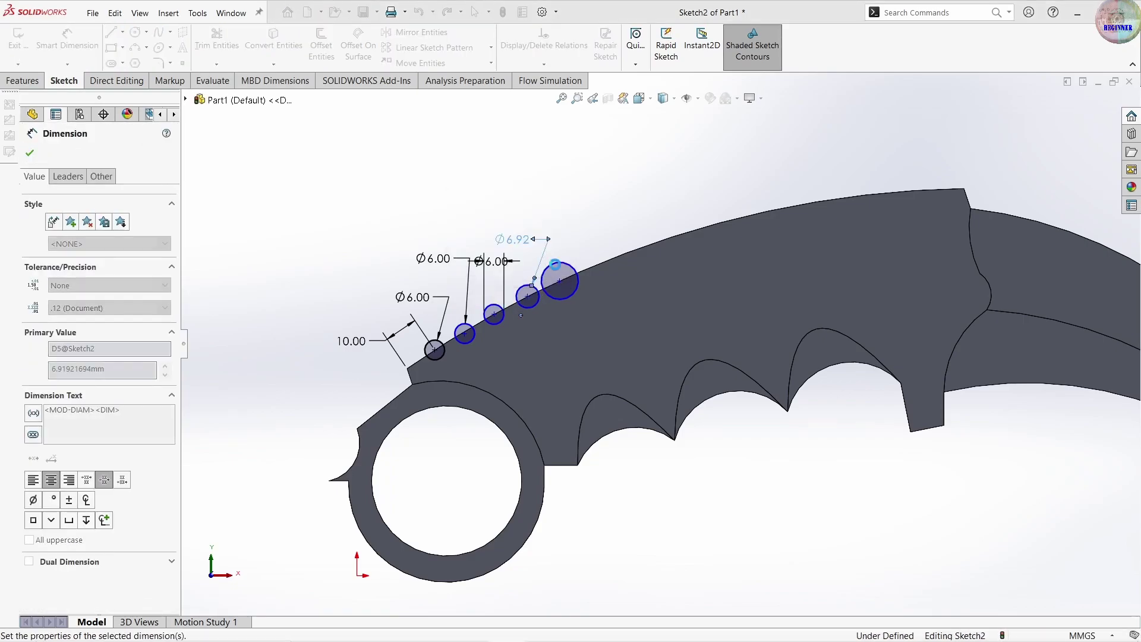
{"action": "left_click", "coordinate": [572, 266]}
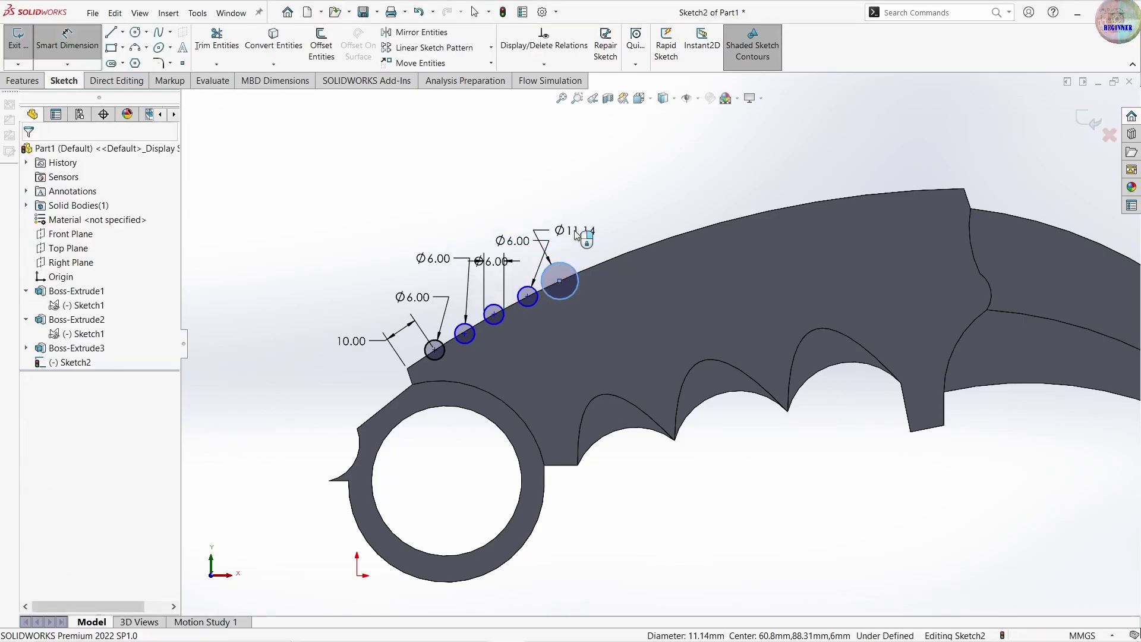
{"action": "left_click", "coordinate": [577, 237]}
{"action": "type", "text": "6"}
{"action": "key", "text": "Return"}
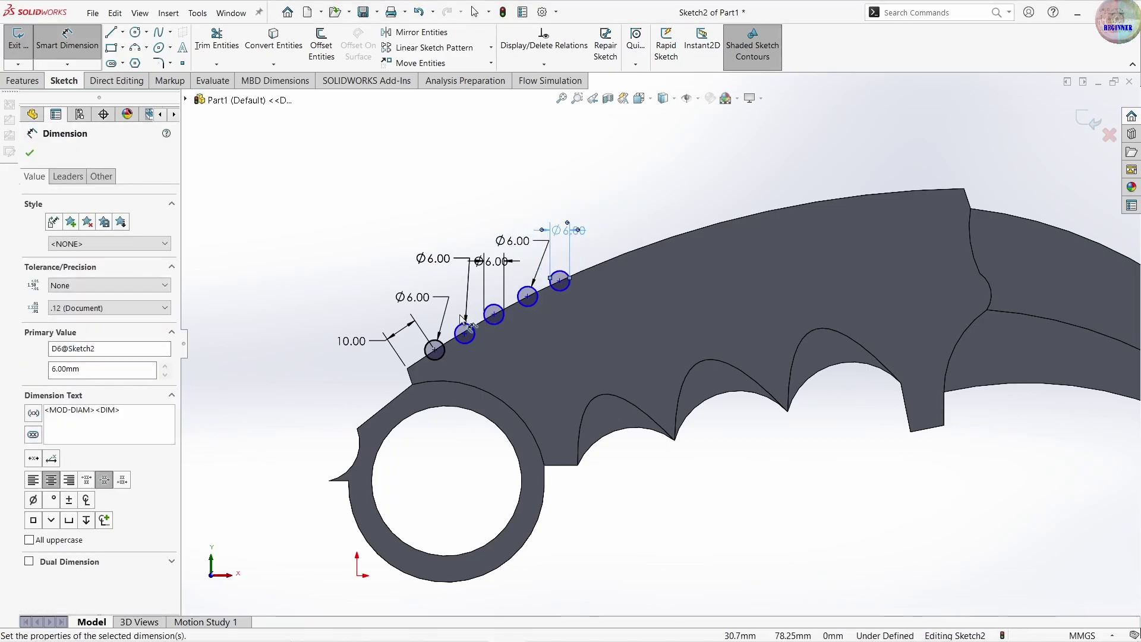
- Space the first three hole centres 8 mm apart
{"action": "scroll", "coordinate": [442, 326], "scroll_direction": "down", "scroll_amount": 1}
{"action": "scroll", "coordinate": [443, 326], "scroll_direction": "down", "scroll_amount": 1}
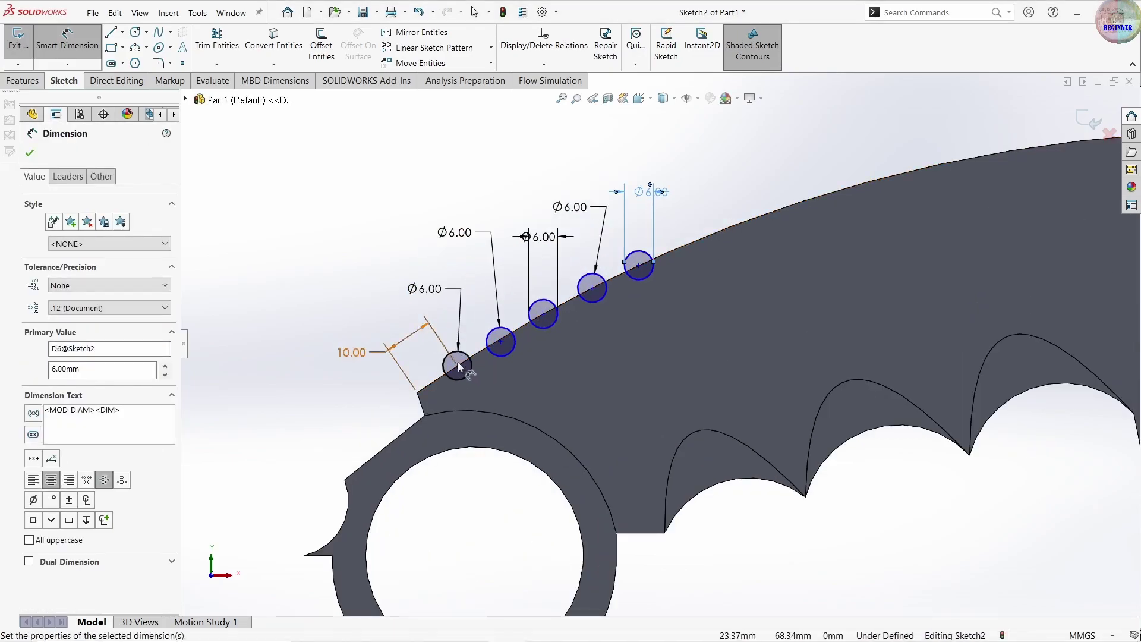
{"action": "left_click", "coordinate": [498, 340]}
{"action": "left_click", "coordinate": [498, 340]}
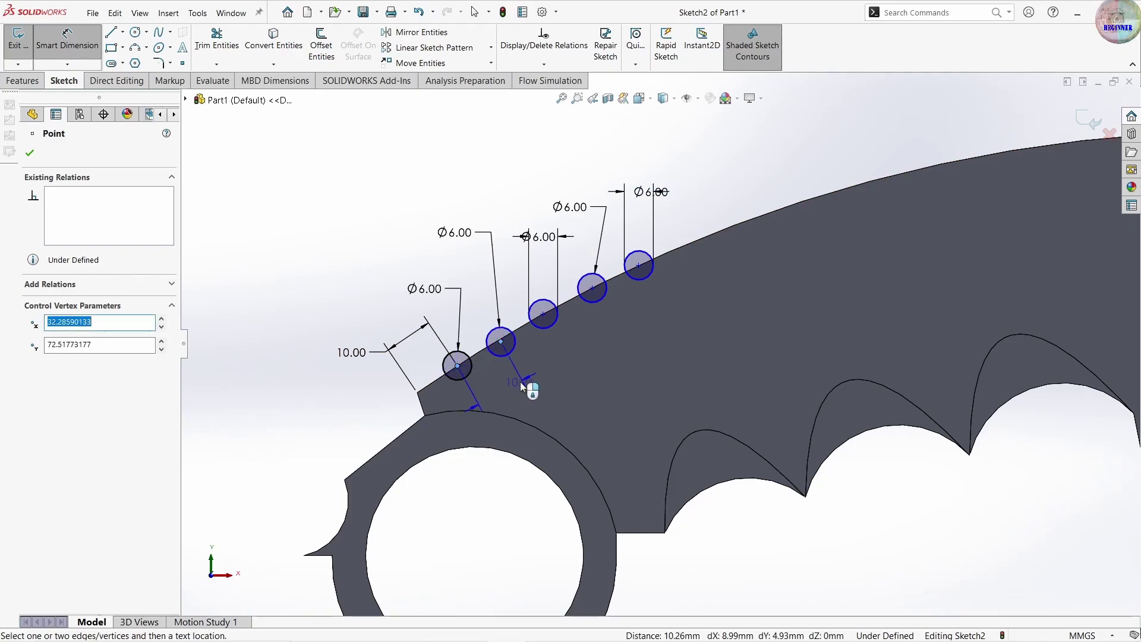
{"action": "left_click", "coordinate": [519, 381]}
{"action": "type", "text": "8"}
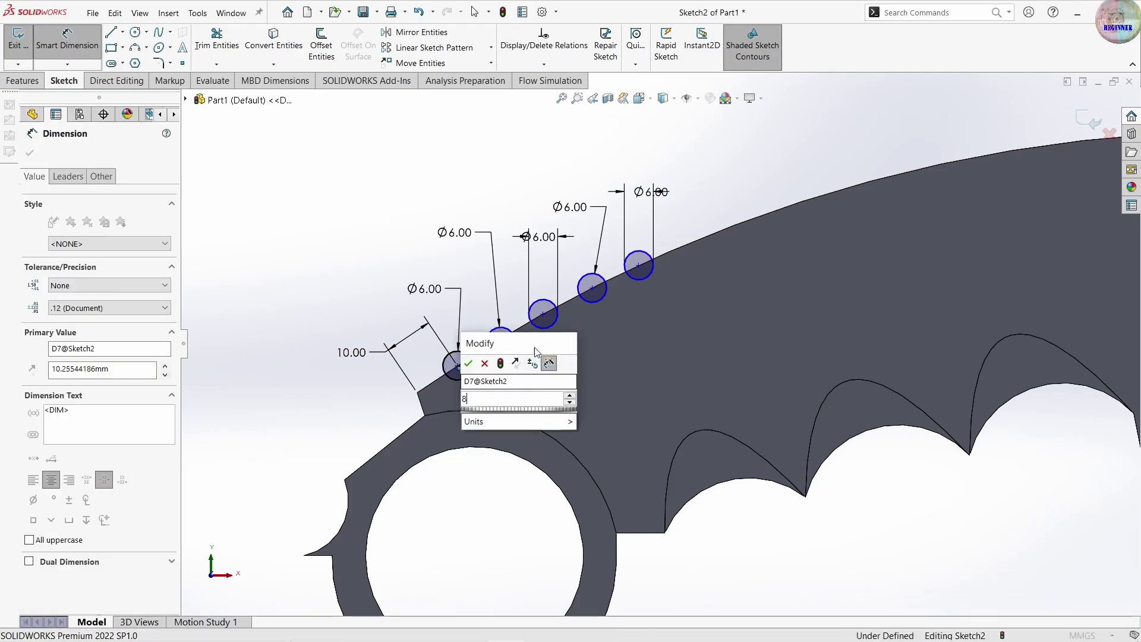
{"action": "key", "text": "Return"}
{"action": "type", "text": "8"}
{"action": "key", "text": "Return"}
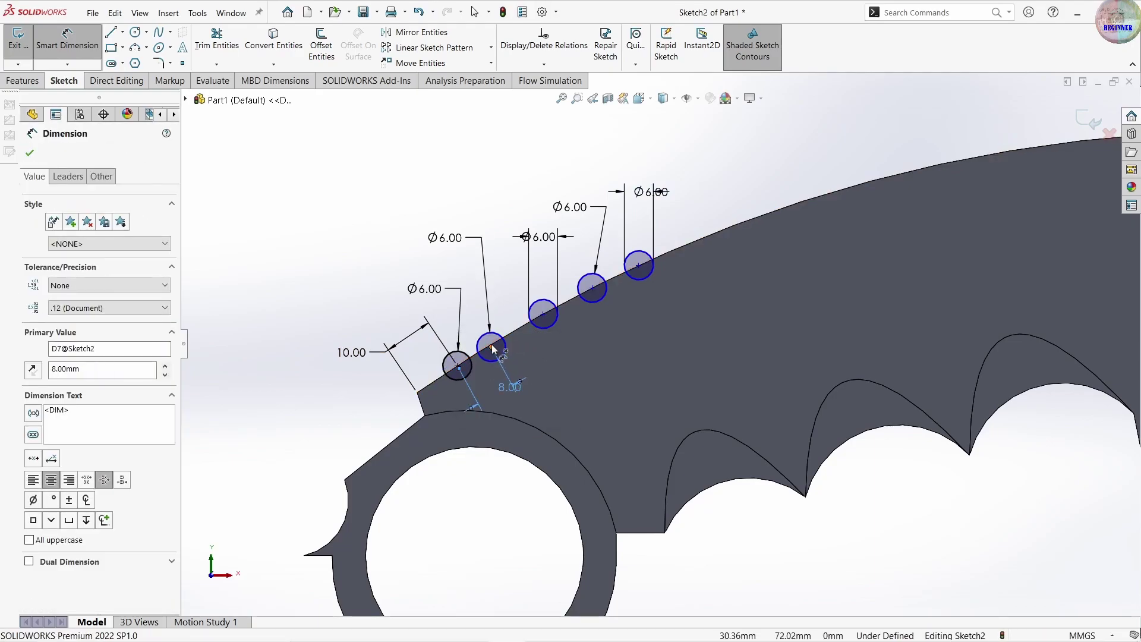
{"action": "left_click", "coordinate": [535, 319]}
{"action": "left_click", "coordinate": [544, 317]}
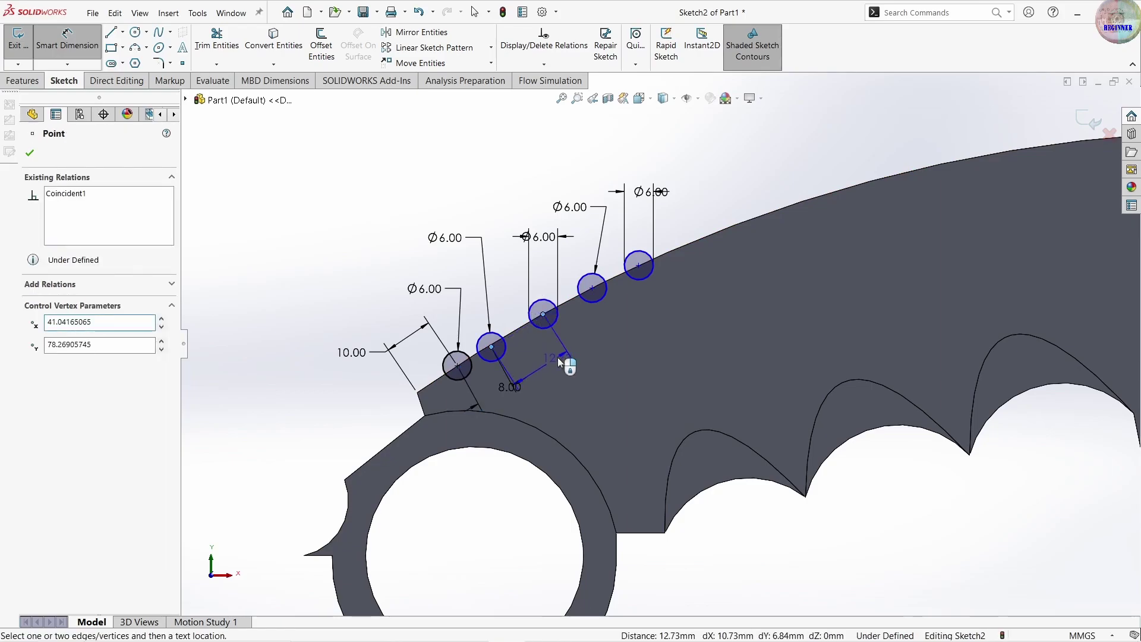
{"action": "left_click", "coordinate": [557, 358]}
{"action": "key", "text": "Return"}
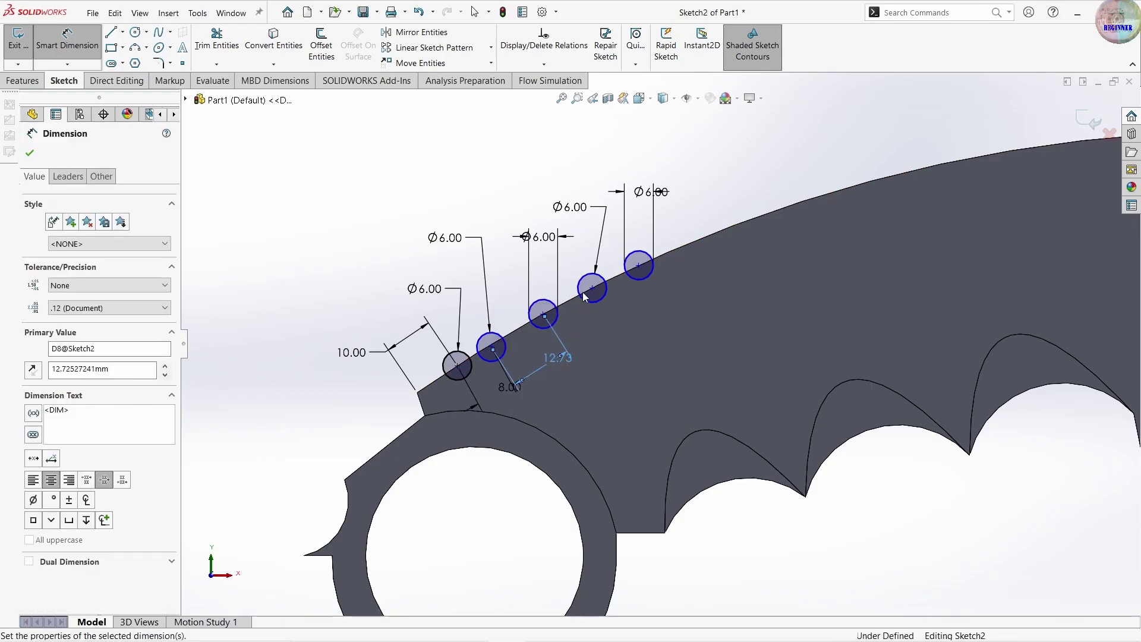
- Set the third-to-fourth and fourth-to-fifth hole spacings to 8 mm
{"action": "left_click", "coordinate": [523, 325]}
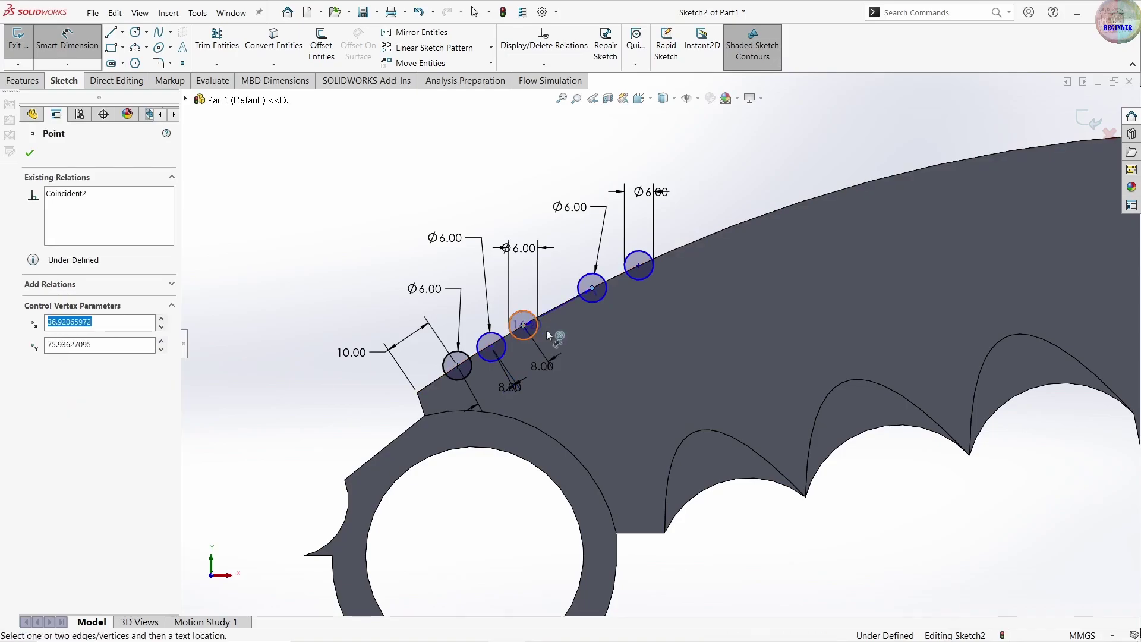
{"action": "left_click", "coordinate": [592, 288]}
{"action": "left_click", "coordinate": [606, 348]}
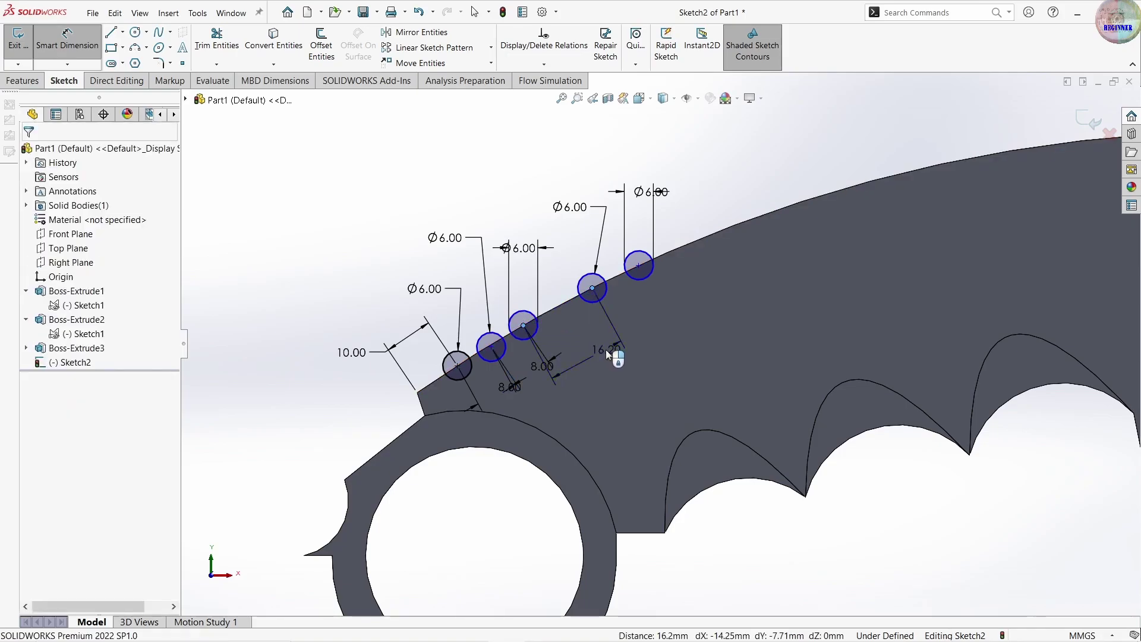
{"action": "type", "text": "8"}
{"action": "key", "text": "Return"}
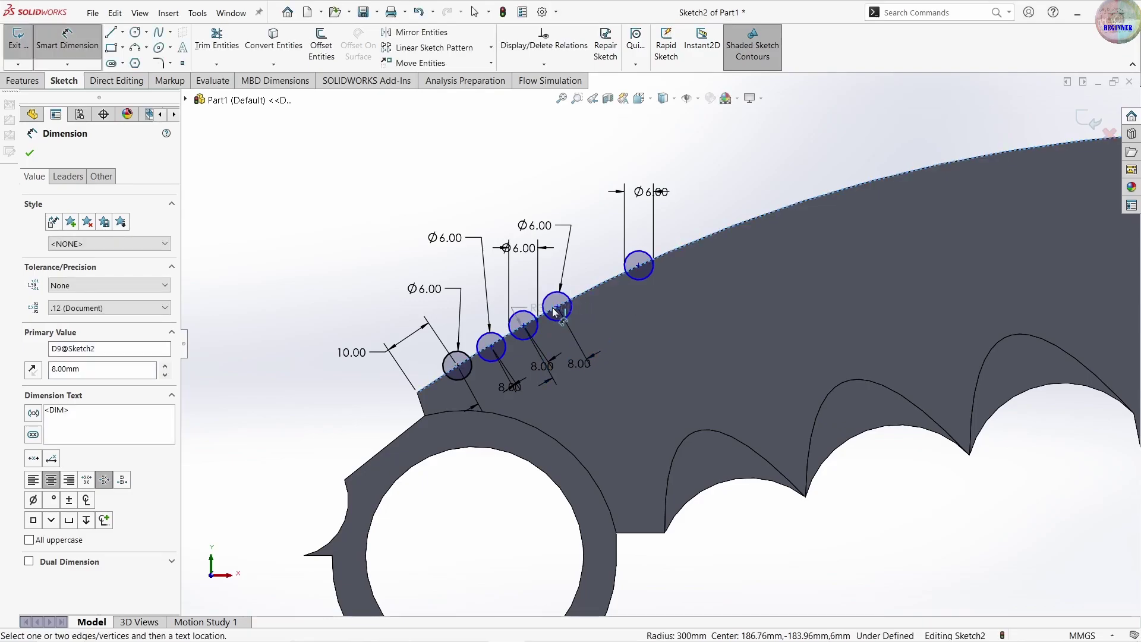
{"action": "key", "text": "Escape"}
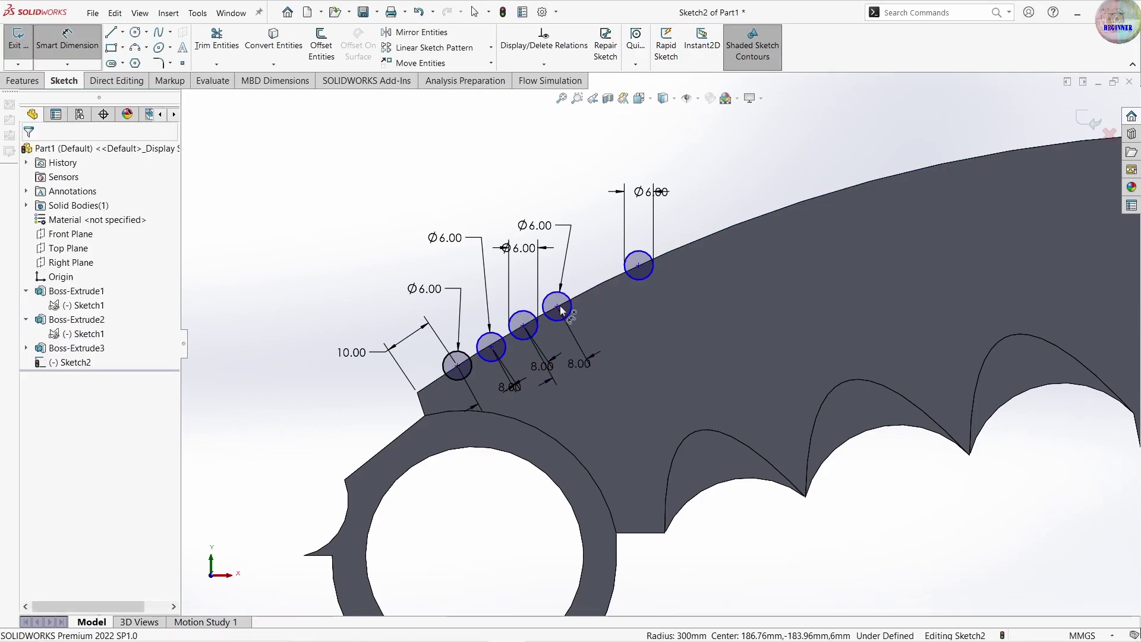
{"action": "left_click", "coordinate": [557, 308]}
{"action": "left_click", "coordinate": [639, 266]}
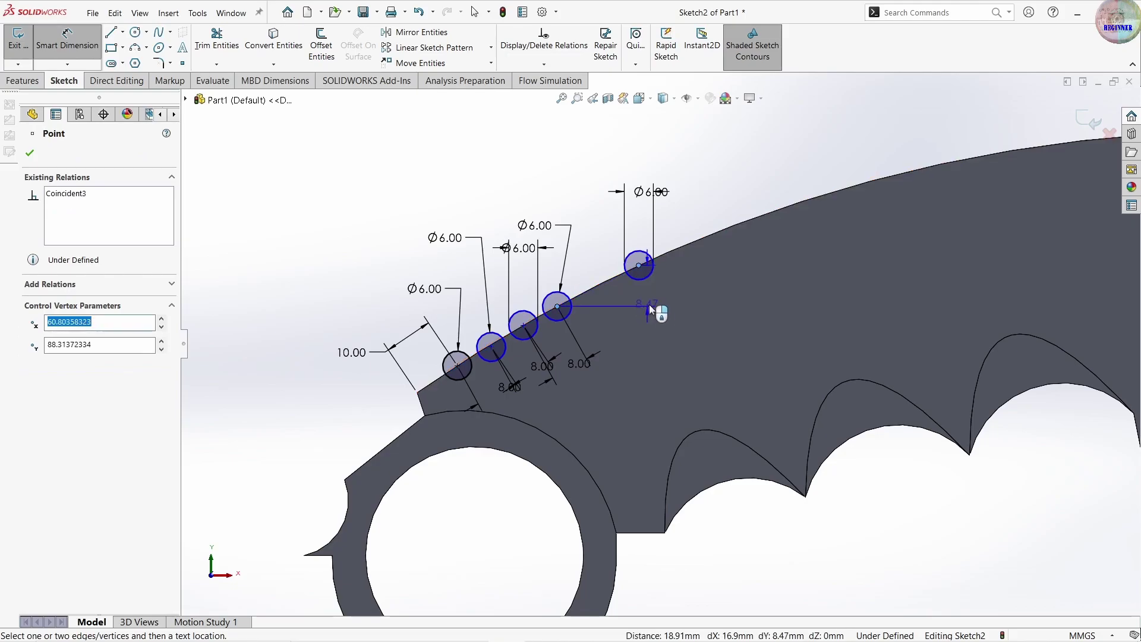
{"action": "left_click", "coordinate": [655, 331]}
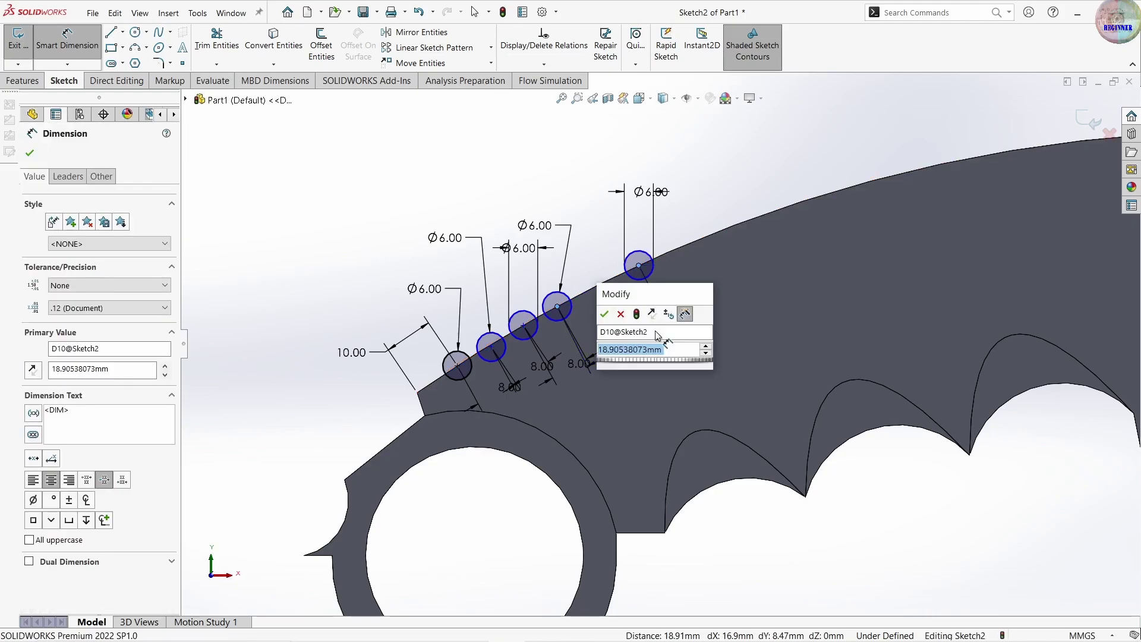
{"action": "key", "text": "Return"}
{"action": "scroll", "coordinate": [646, 384], "scroll_direction": "up", "scroll_amount": 3}
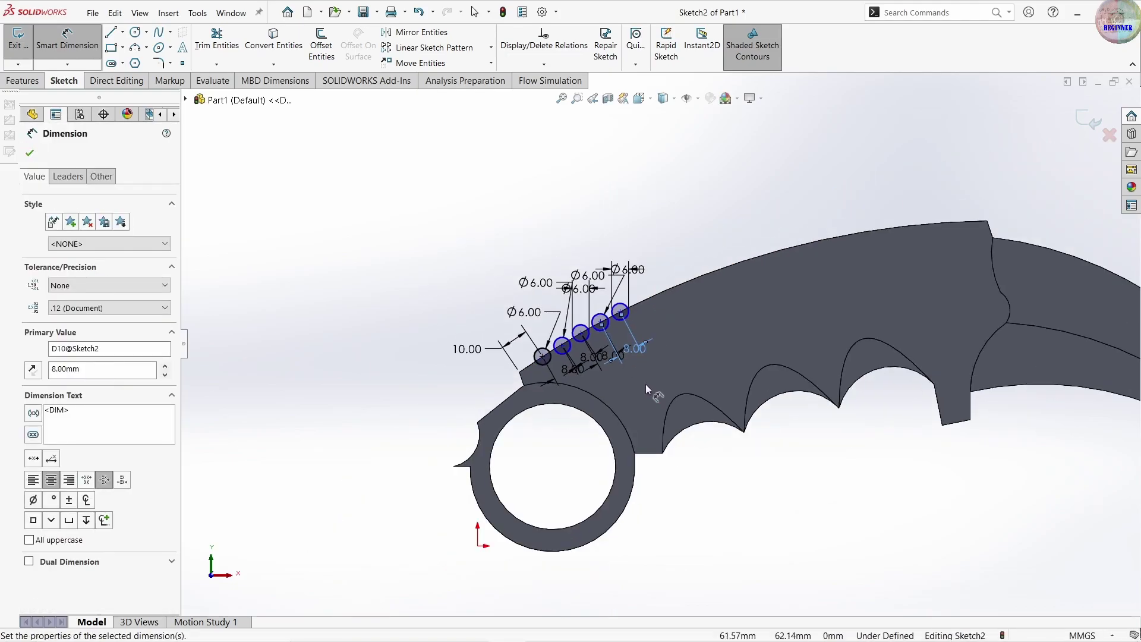
- Draw a three-point arc dipping into the spine near the start of the blade
{"action": "left_click", "coordinate": [79, 54]}
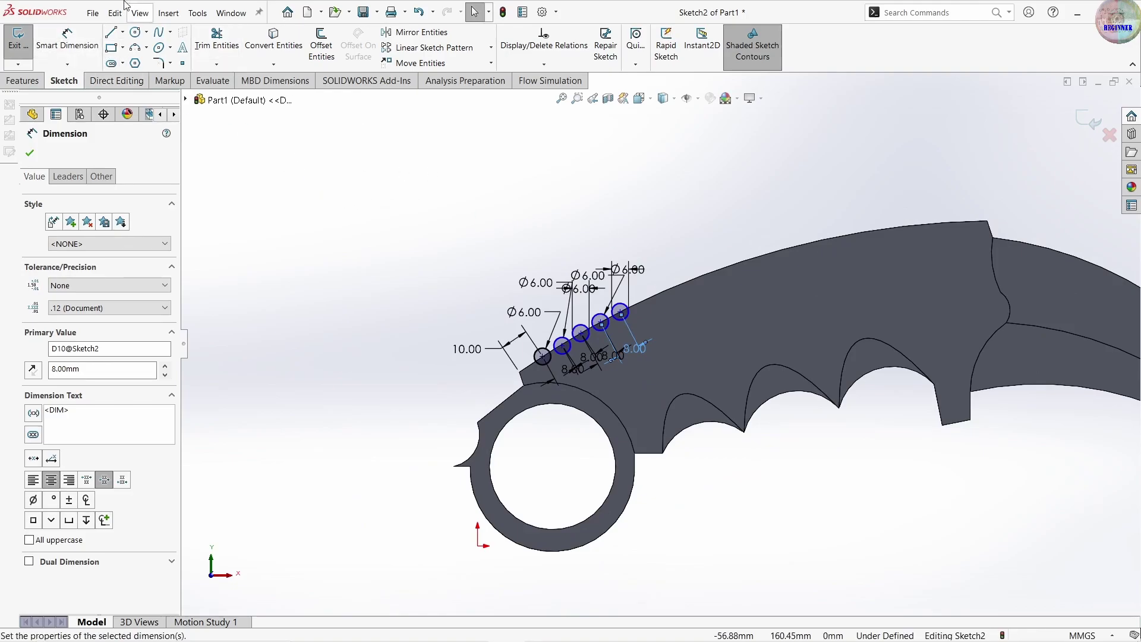
{"action": "left_click", "coordinate": [136, 52]}
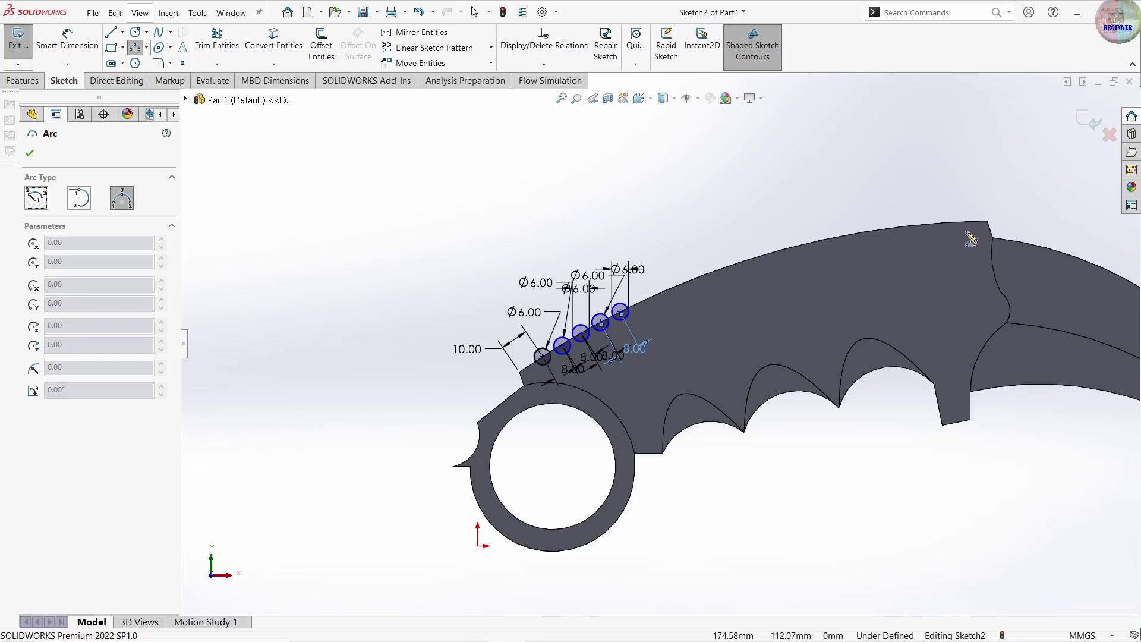
{"action": "left_click", "coordinate": [947, 224]}
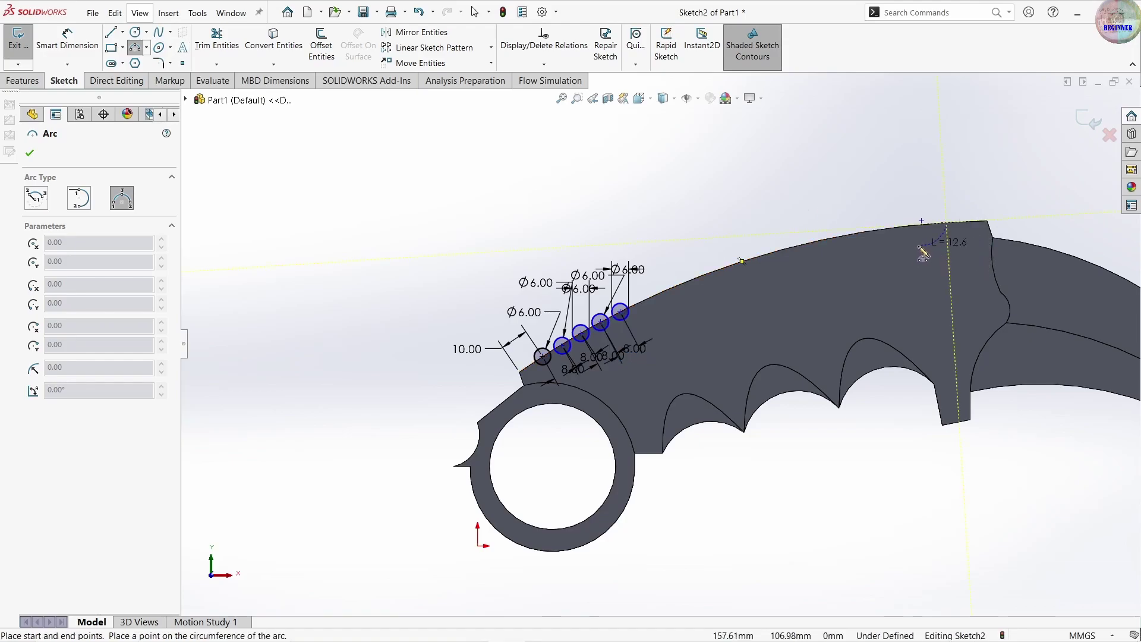
{"action": "left_click", "coordinate": [858, 232]}
{"action": "left_click", "coordinate": [901, 245]}
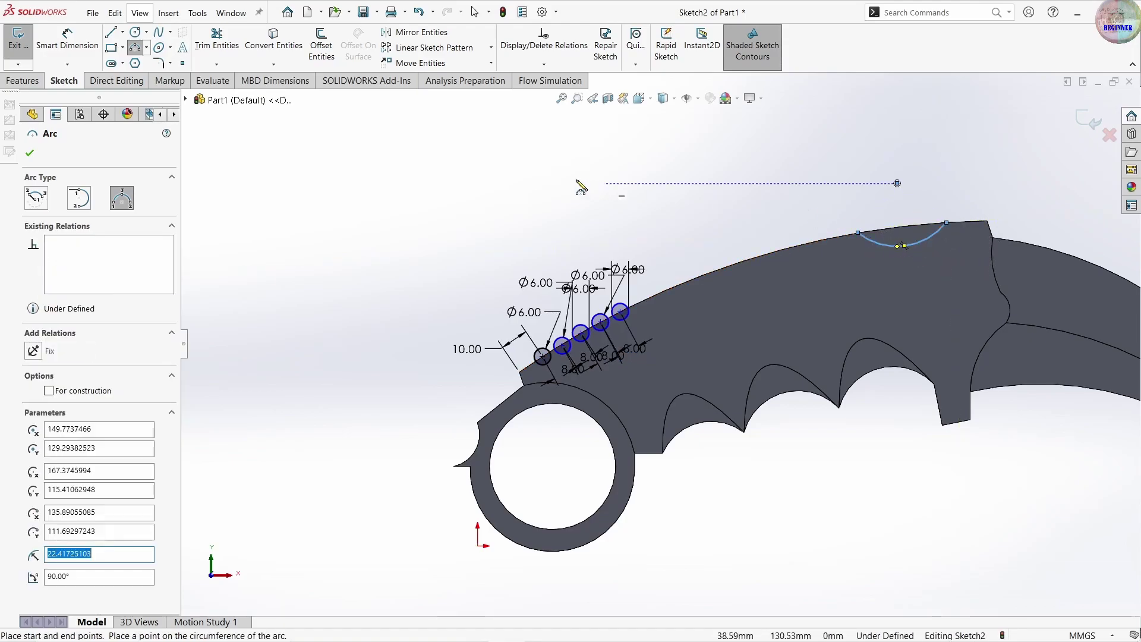
{"action": "left_click", "coordinate": [70, 46]}
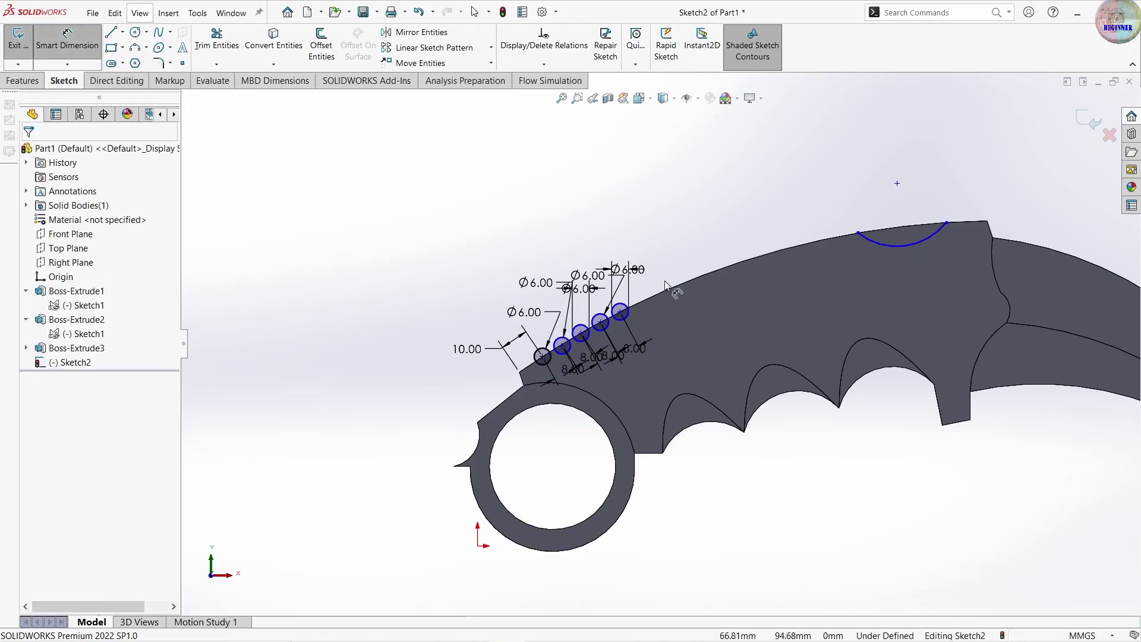
- Dimension the notch arc 15 mm from the blade corner with an R24 radius
{"action": "left_click", "coordinate": [947, 223]}
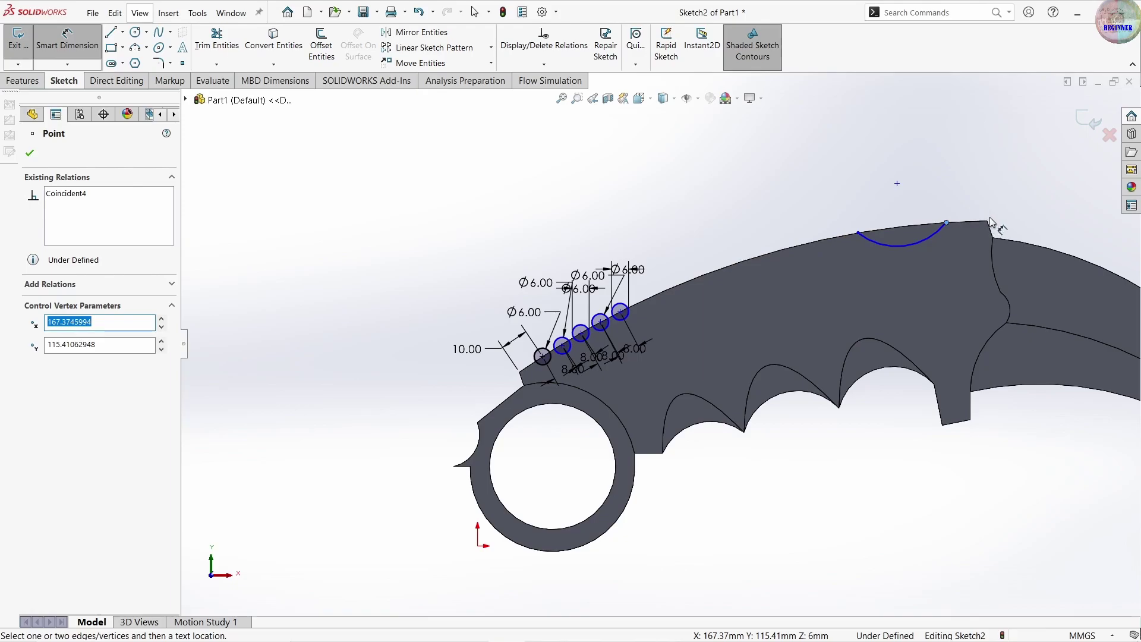
{"action": "left_click", "coordinate": [990, 226]}
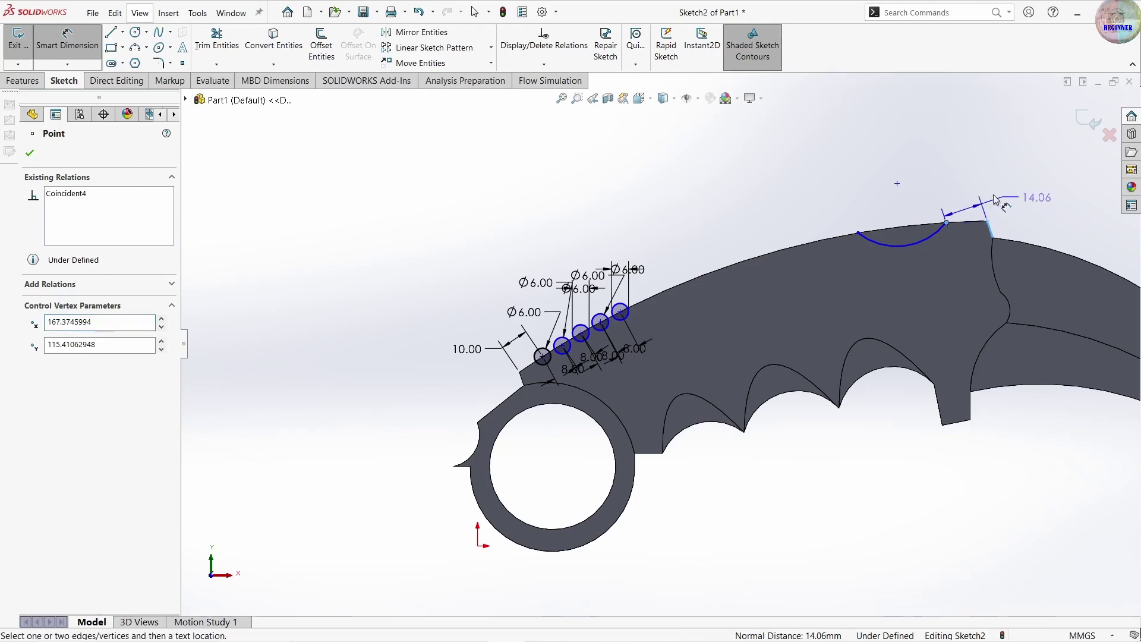
{"action": "left_click", "coordinate": [965, 189]}
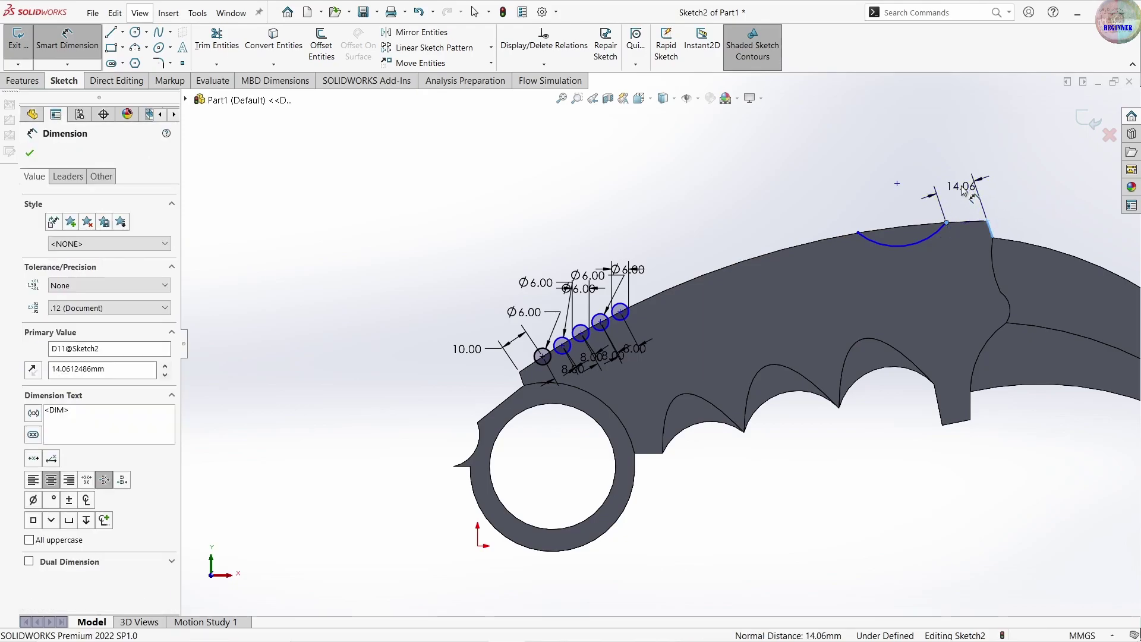
{"action": "type", "text": "15"}
{"action": "key", "text": "Return"}
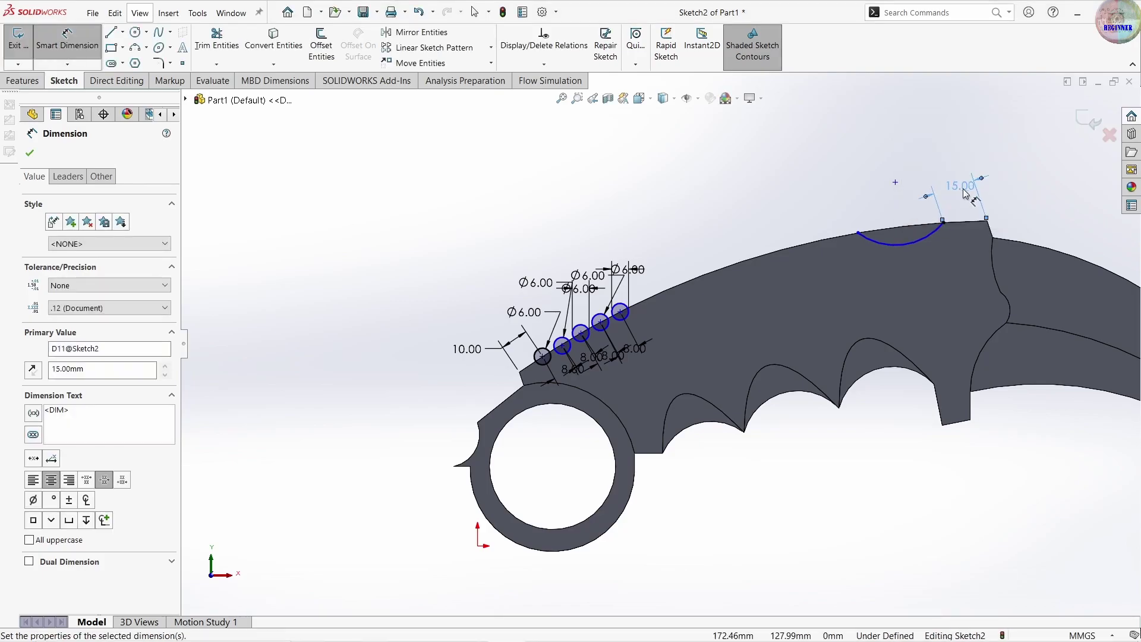
{"action": "left_click", "coordinate": [909, 245]}
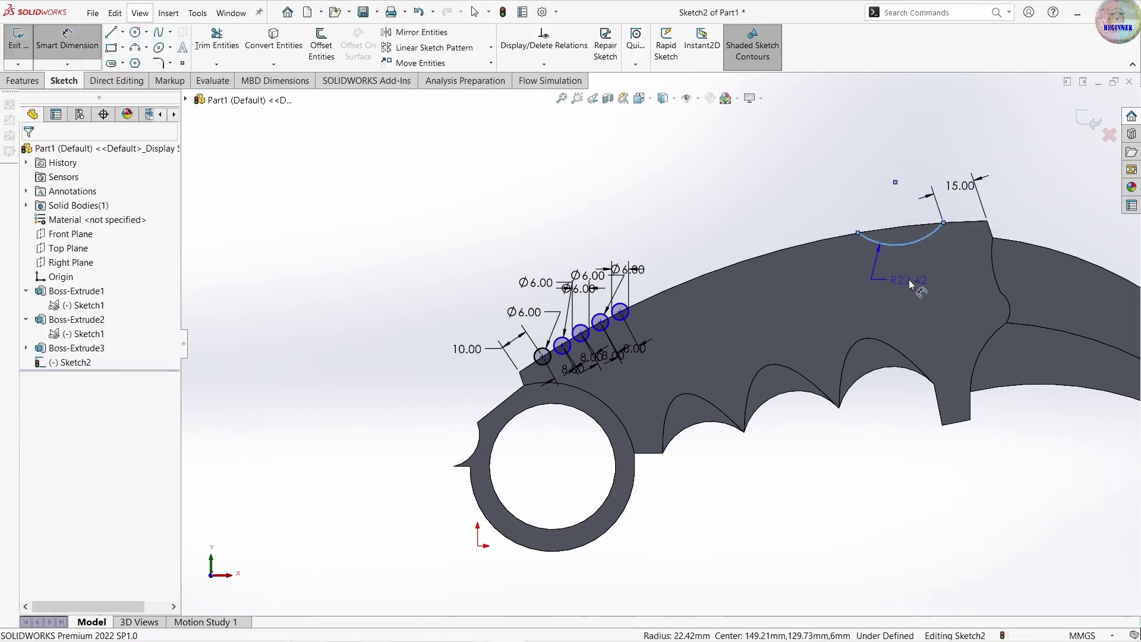
{"action": "left_click", "coordinate": [908, 280]}
{"action": "type", "text": "24"}
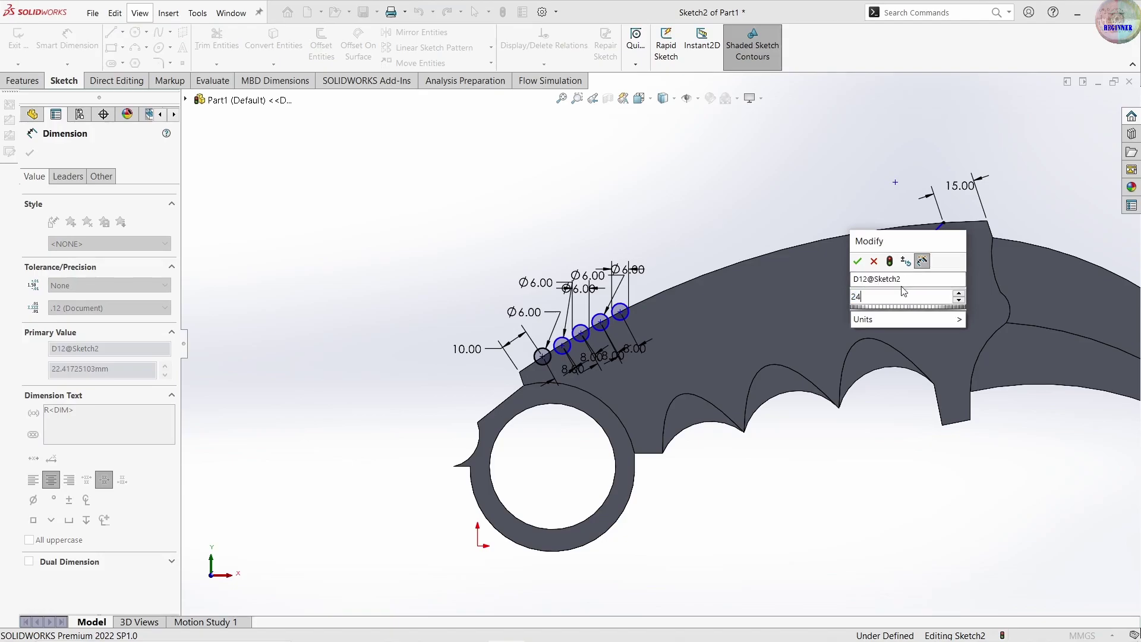
{"action": "key", "text": "Return"}
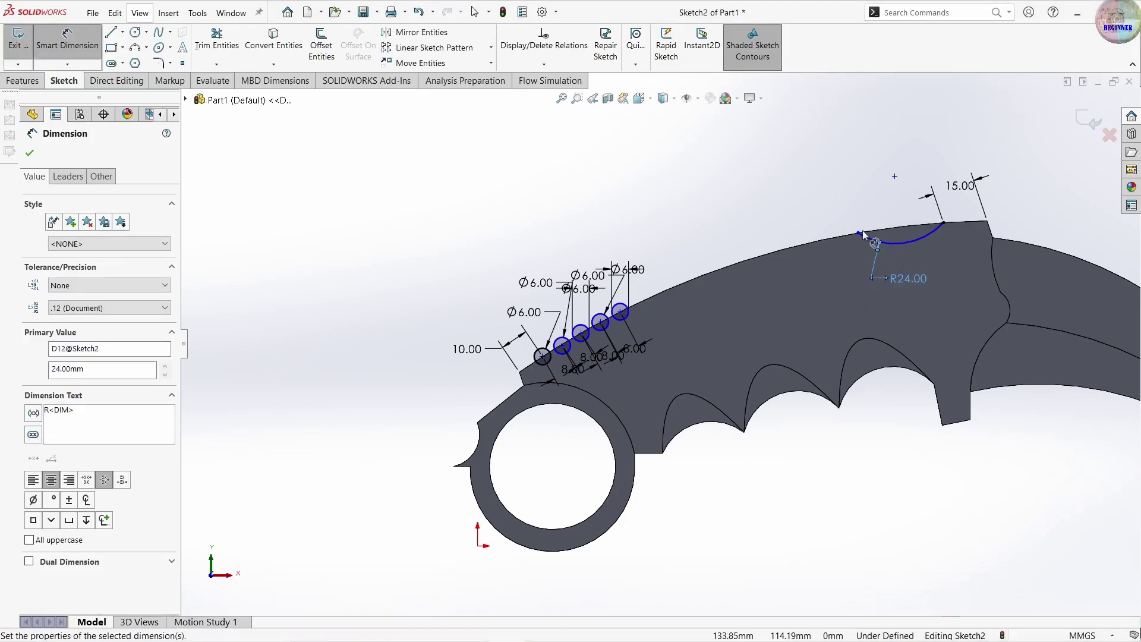
- Set the notch width to 35 mm and close it with an arc along the spine
{"action": "left_click", "coordinate": [859, 234]}
{"action": "left_click", "coordinate": [944, 223]}
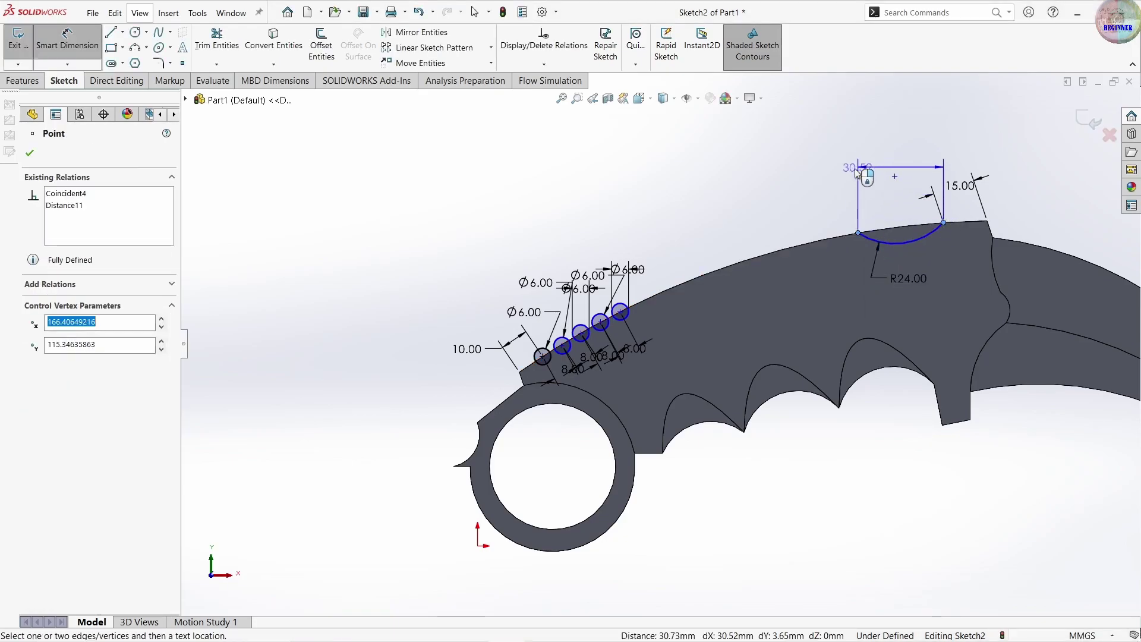
{"action": "left_click", "coordinate": [854, 174]}
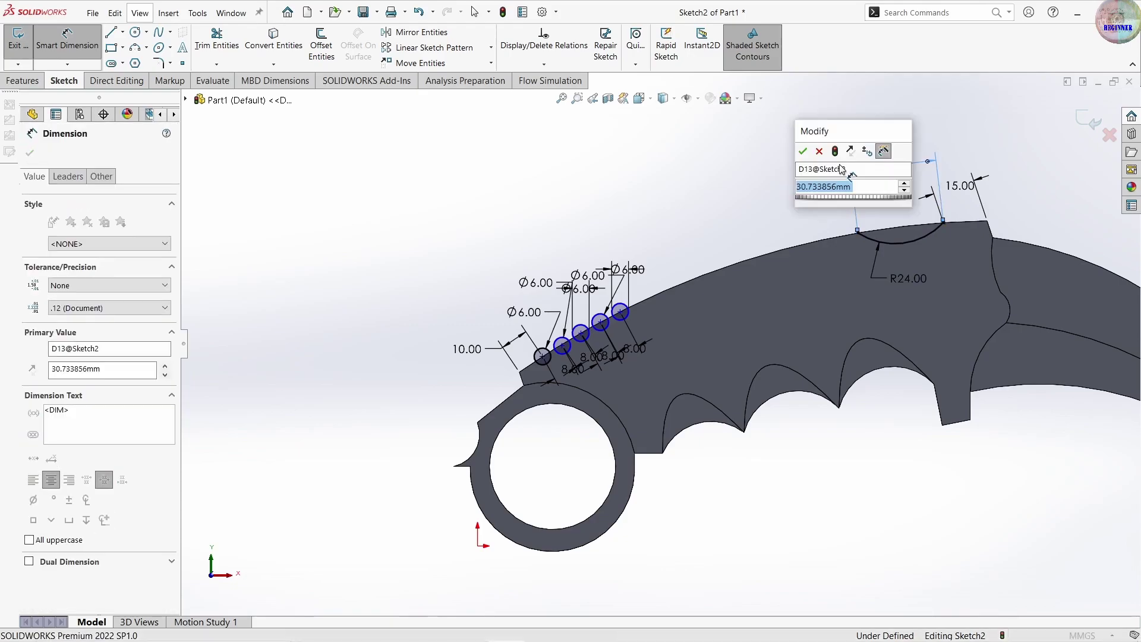
{"action": "type", "text": "35"}
{"action": "key", "text": "Return"}
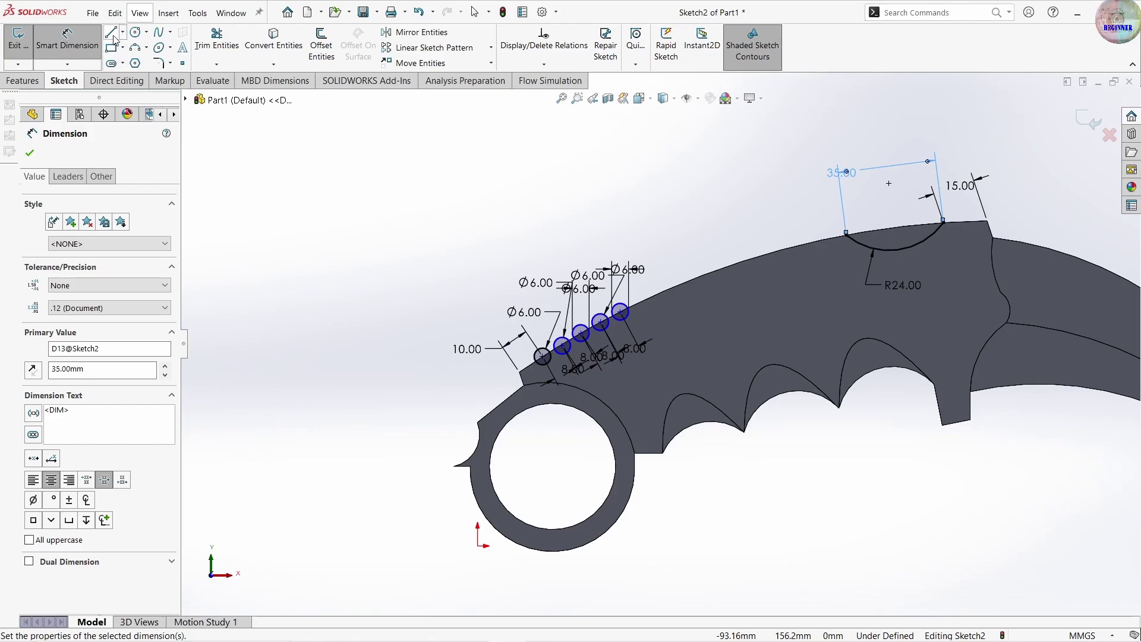
{"action": "left_click", "coordinate": [136, 49]}
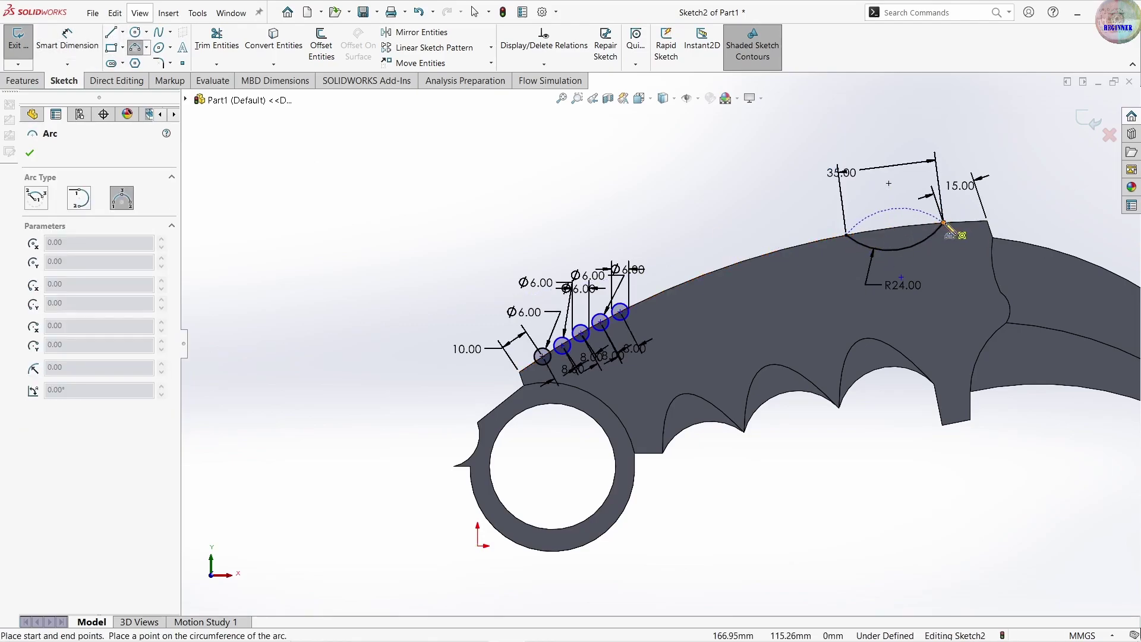
{"action": "left_click", "coordinate": [987, 221]}
{"action": "left_click", "coordinate": [911, 232]}
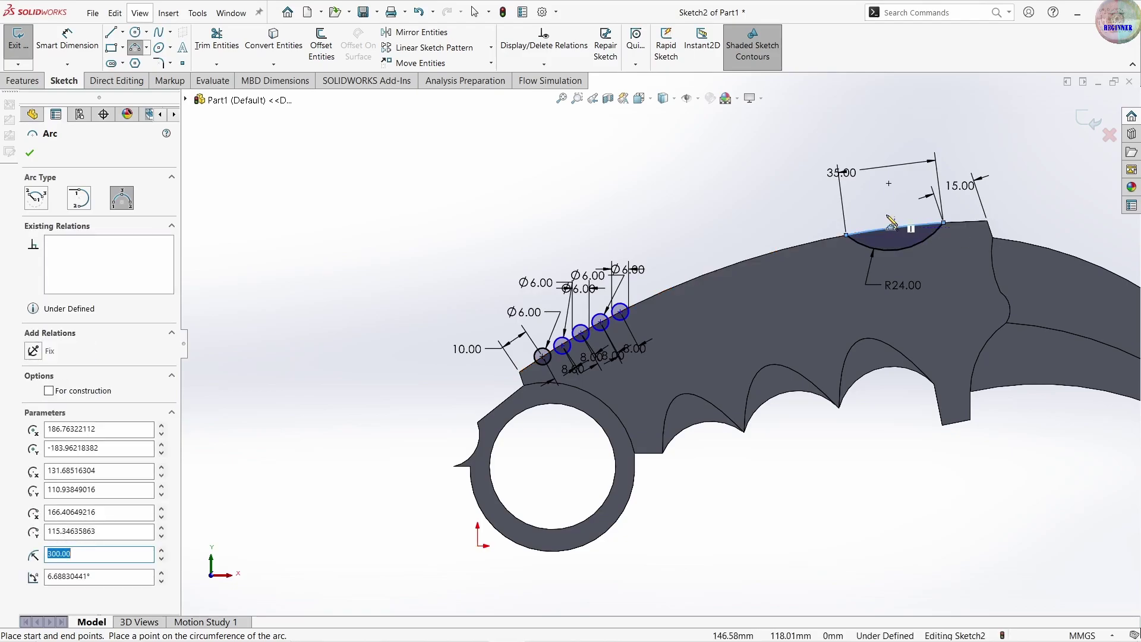
{"action": "key", "text": "Escape"}
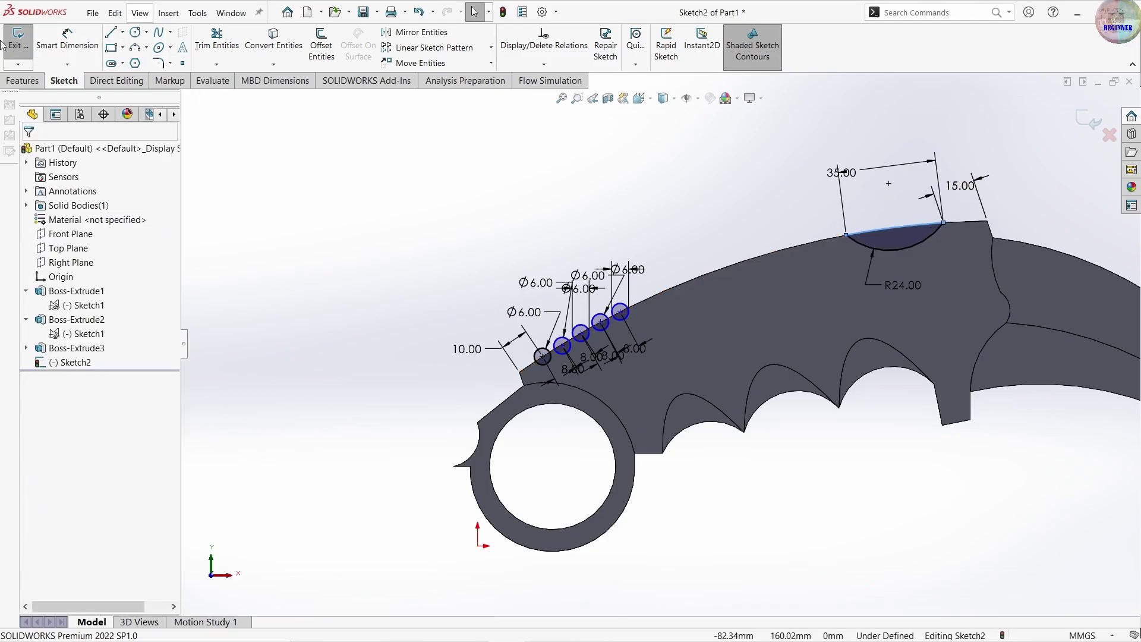
{"action": "left_click", "coordinate": [41, 83]}
- Extrude-cut the sketch Through All, carving the five holes and spine notch
{"action": "left_click", "coordinate": [200, 37]}
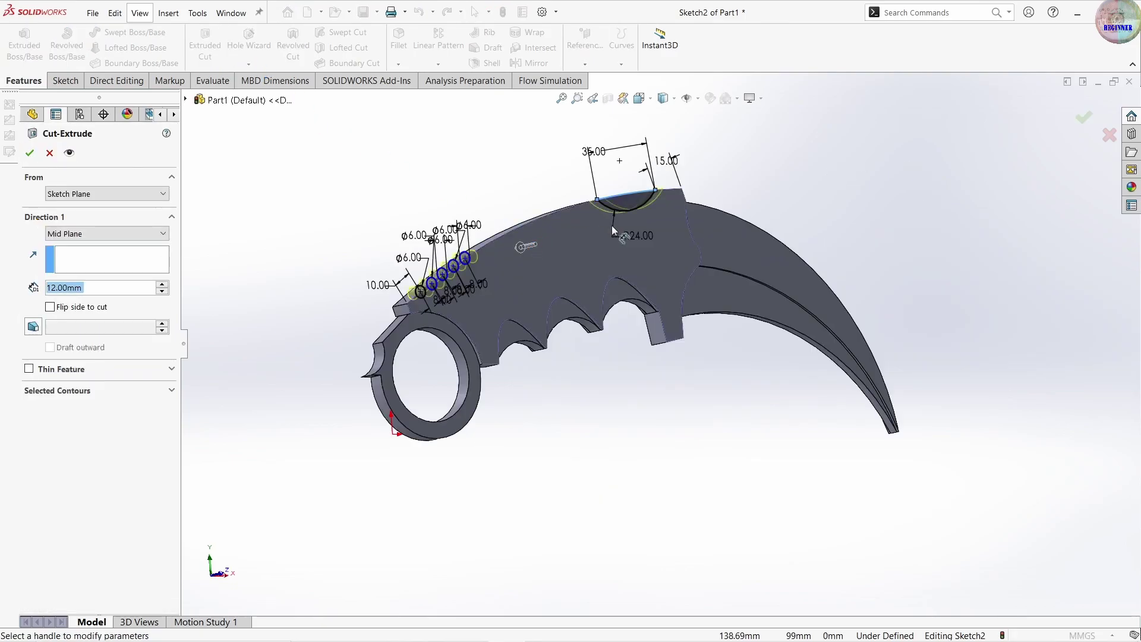
{"action": "left_click", "coordinate": [113, 240]}
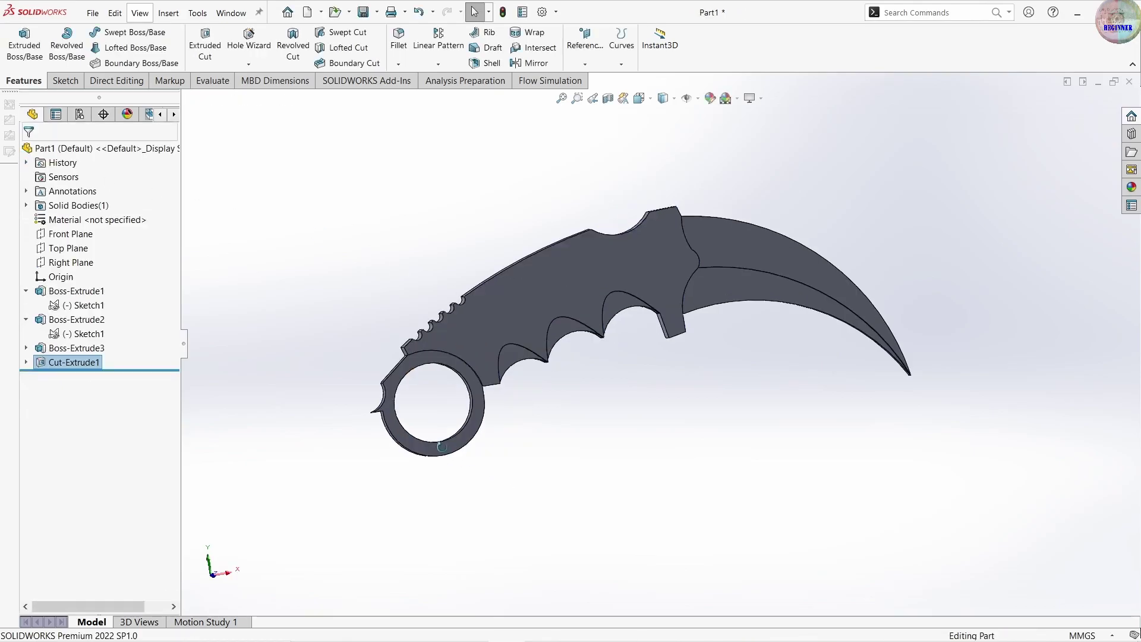
{"action": "middle_click_drag", "start_coordinate": [516, 487], "coordinate": [466, 420]}
{"action": "scroll", "coordinate": [495, 364], "scroll_direction": "down", "scroll_amount": 5}
{"action": "scroll", "coordinate": [496, 364], "scroll_direction": "up", "scroll_amount": 5}
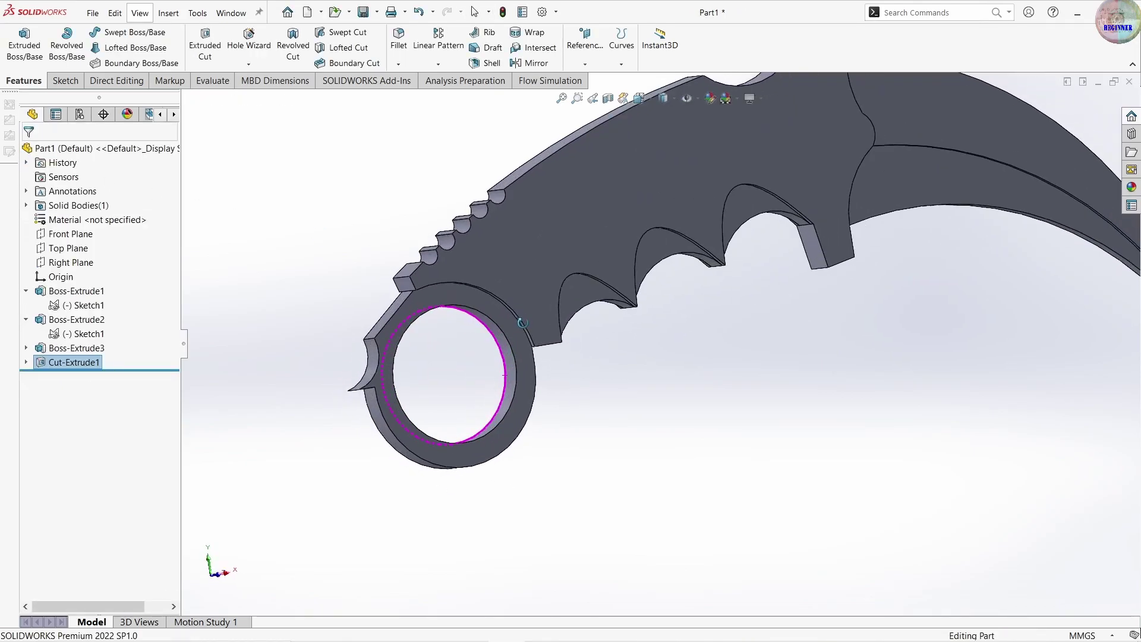
{"action": "scroll", "coordinate": [580, 387], "scroll_direction": "up", "scroll_amount": 2}
{"action": "middle_click_drag", "start_coordinate": [771, 310], "coordinate": [719, 233]}
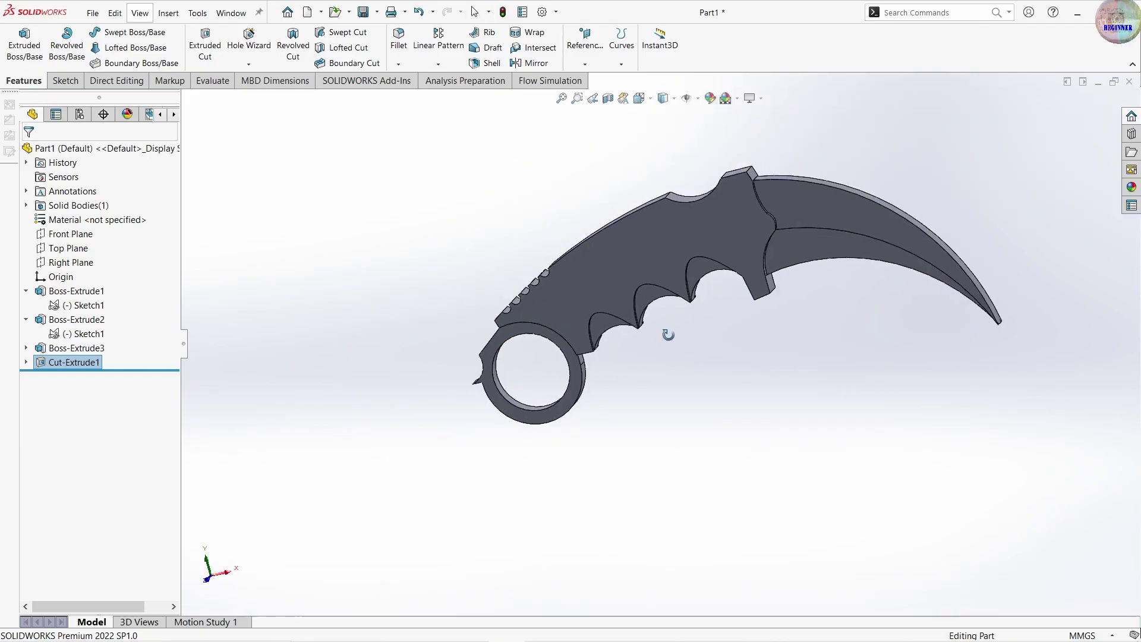
{"action": "left_click", "coordinate": [719, 233]}
- Sketch a Ø3 mm circle on the handle face at the start of the spine notch
{"action": "left_click", "coordinate": [774, 202]}
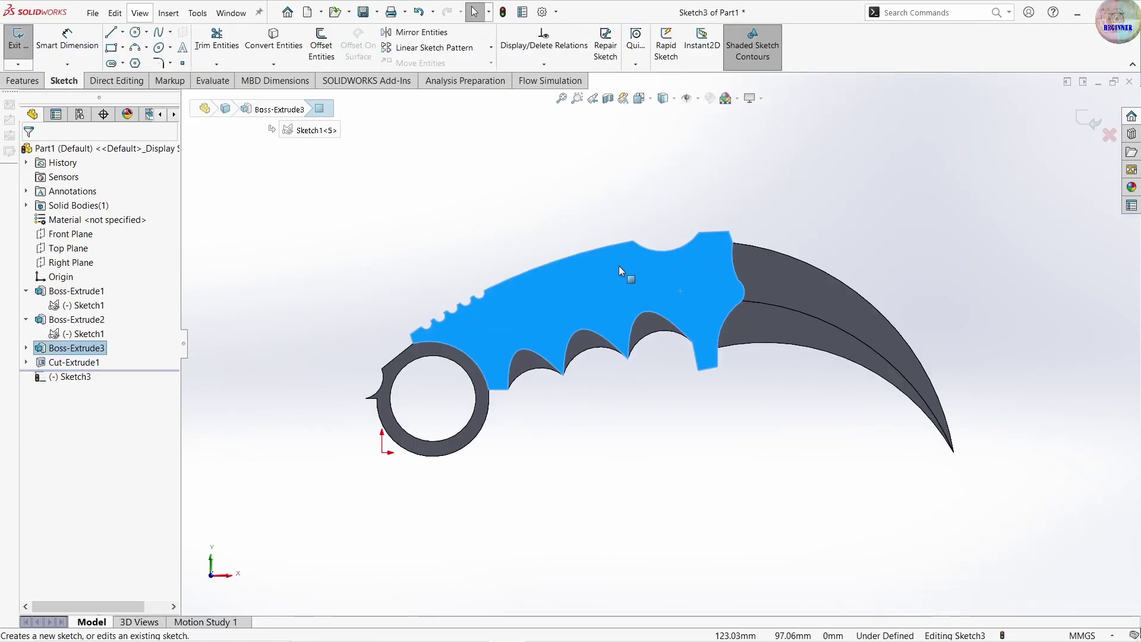
{"action": "left_click", "coordinate": [135, 32]}
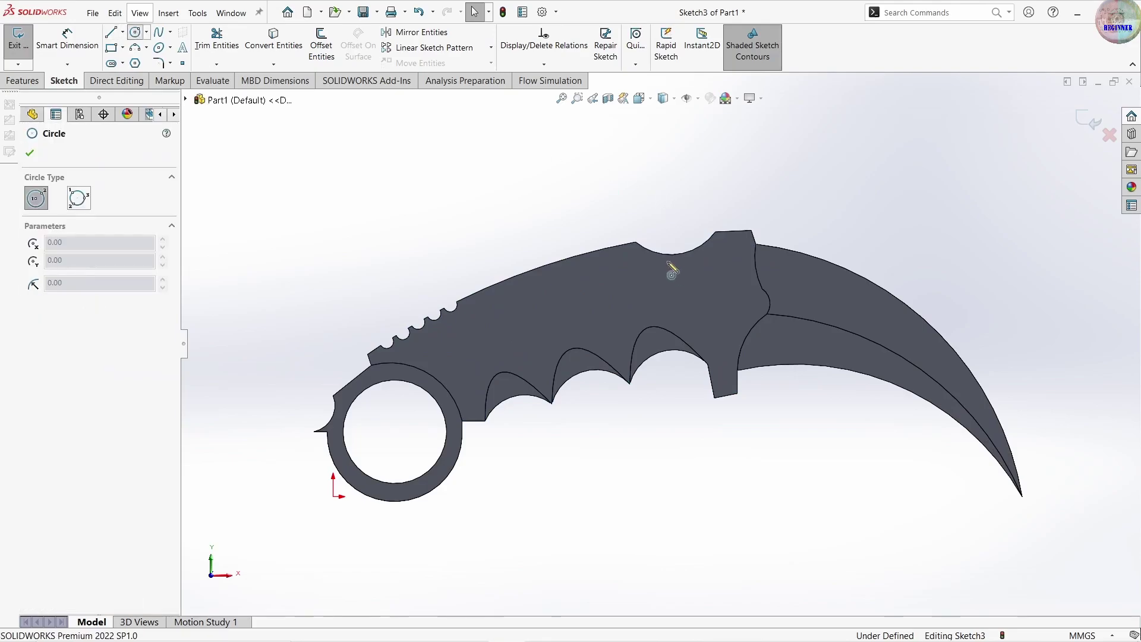
{"action": "left_click", "coordinate": [635, 242]}
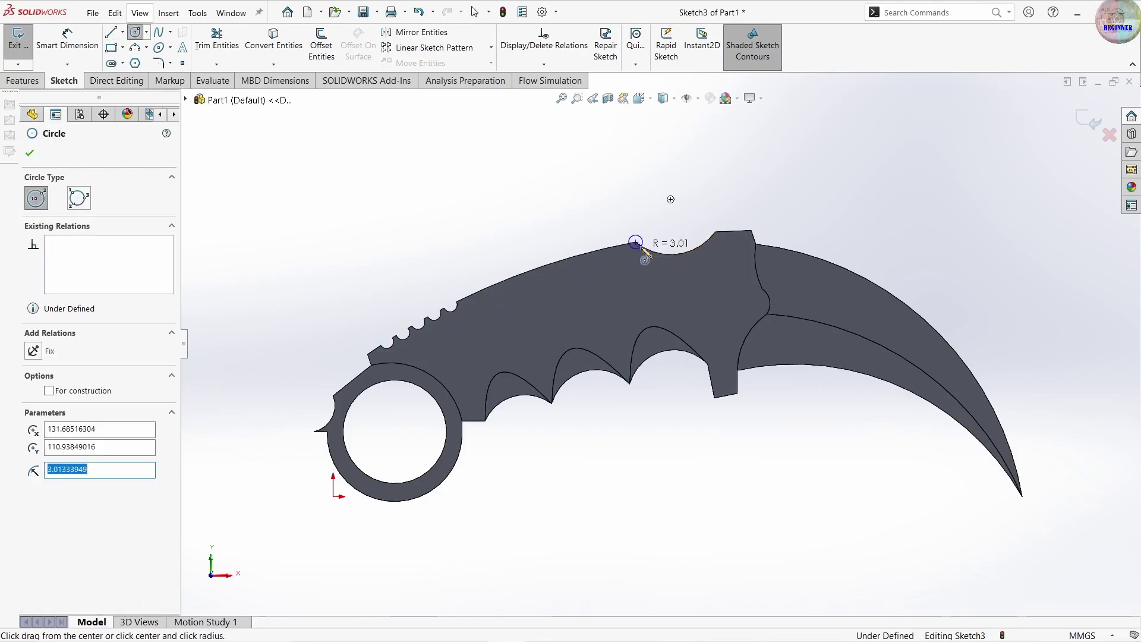
{"action": "left_click", "coordinate": [67, 45]}
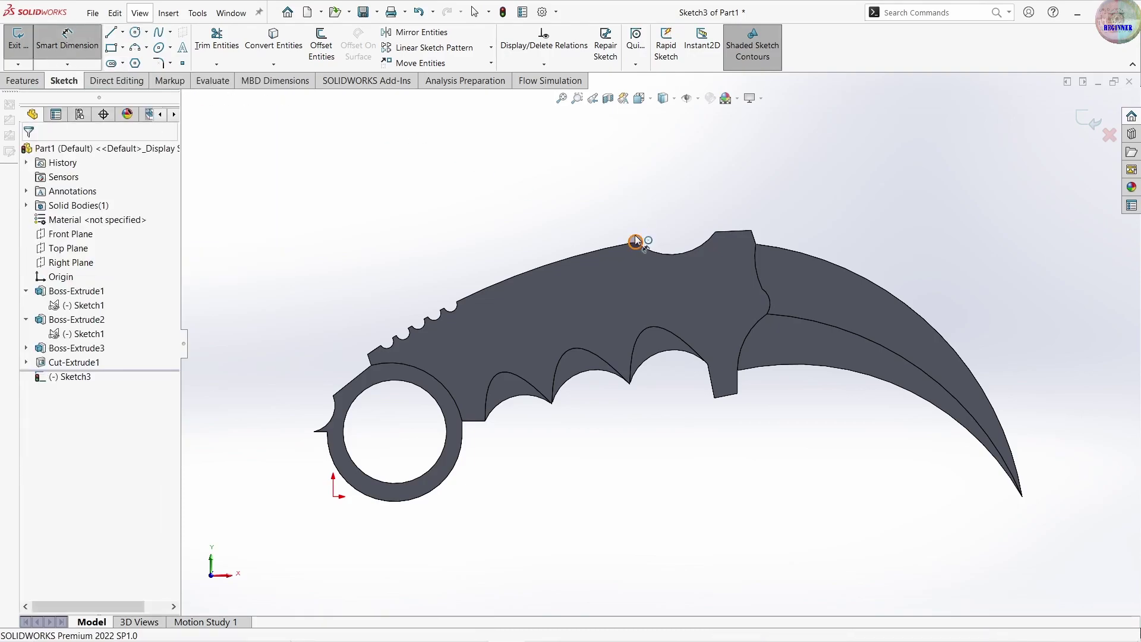
{"action": "left_click", "coordinate": [636, 240]}
{"action": "left_click", "coordinate": [622, 192]}
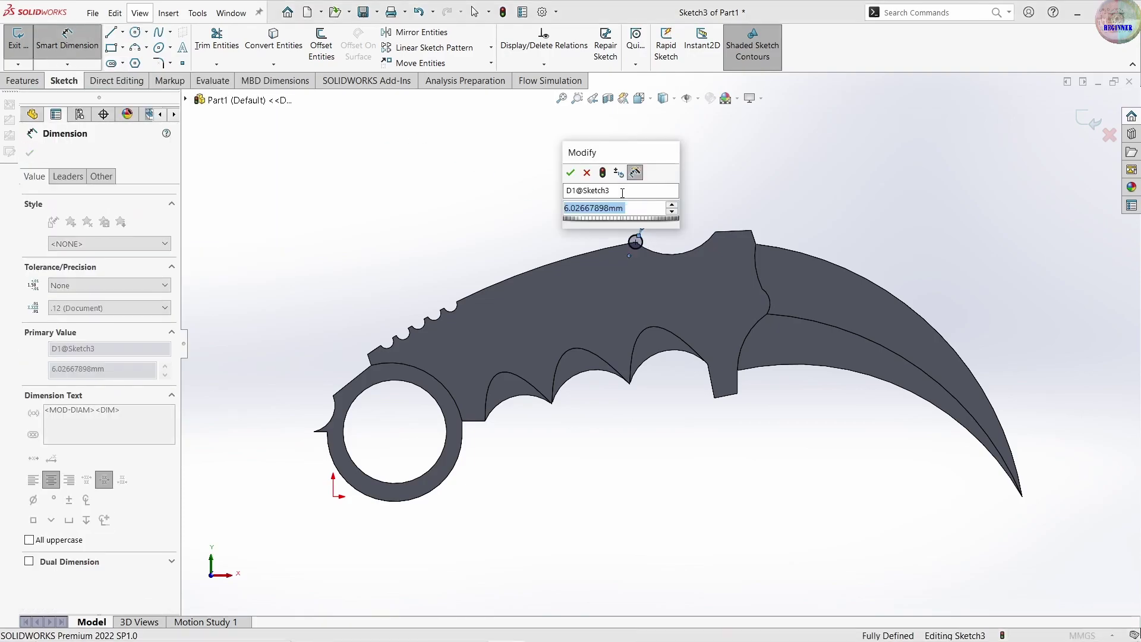
{"action": "type", "text": "3"}
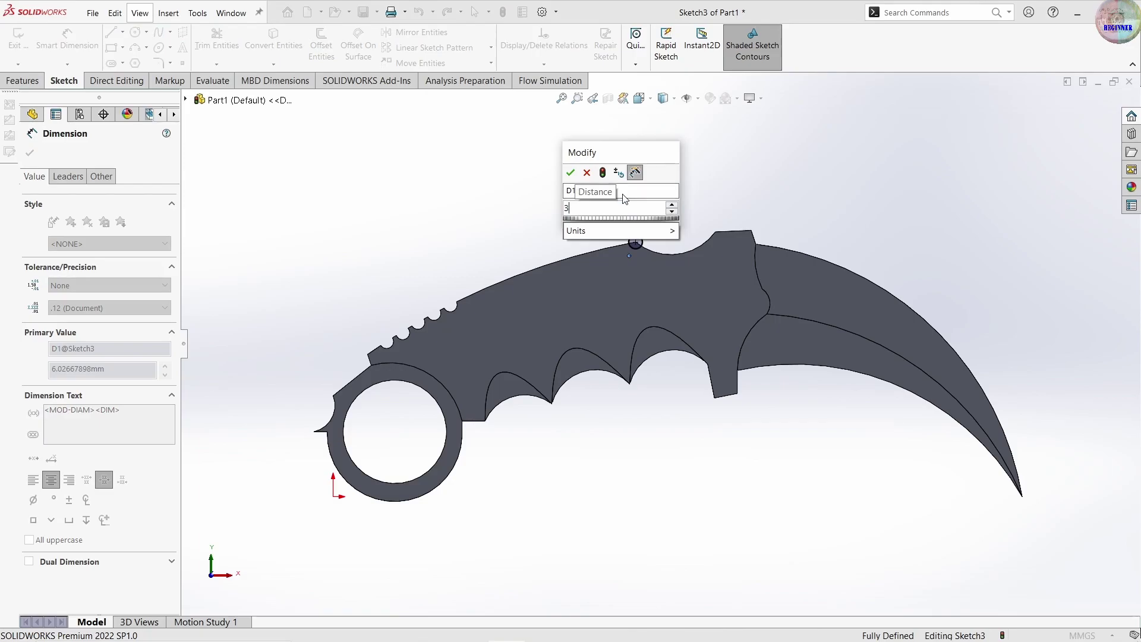
{"action": "key", "text": "Return"}
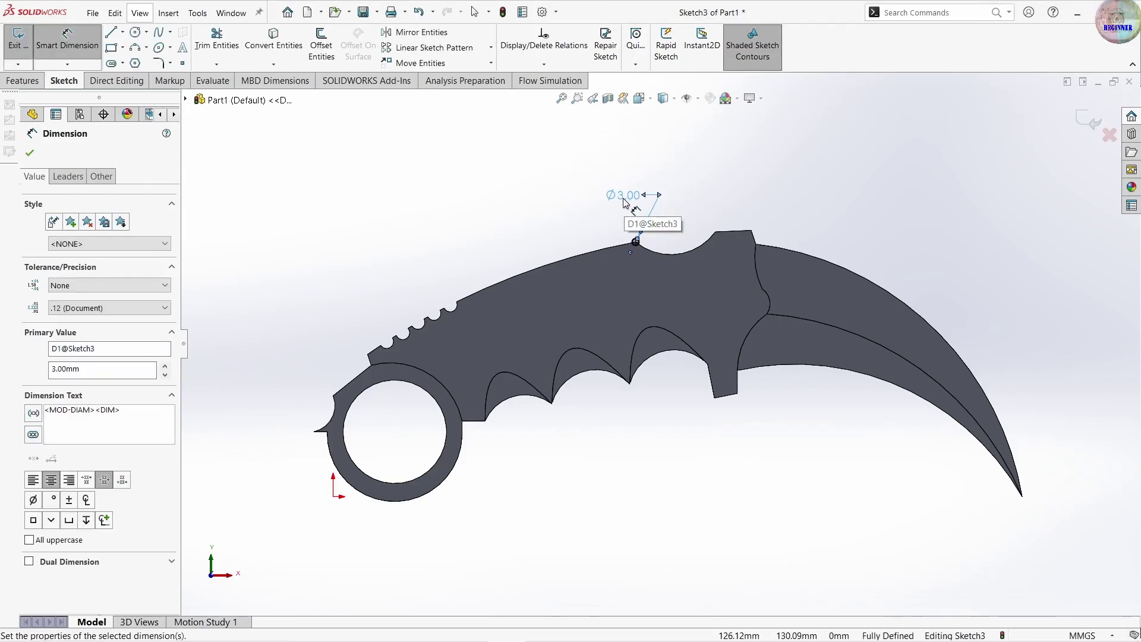
{"action": "scroll", "coordinate": [623, 198], "scroll_direction": "up", "scroll_amount": 3}
{"action": "left_click", "coordinate": [23, 80]}
{"action": "left_click", "coordinate": [24, 45]}
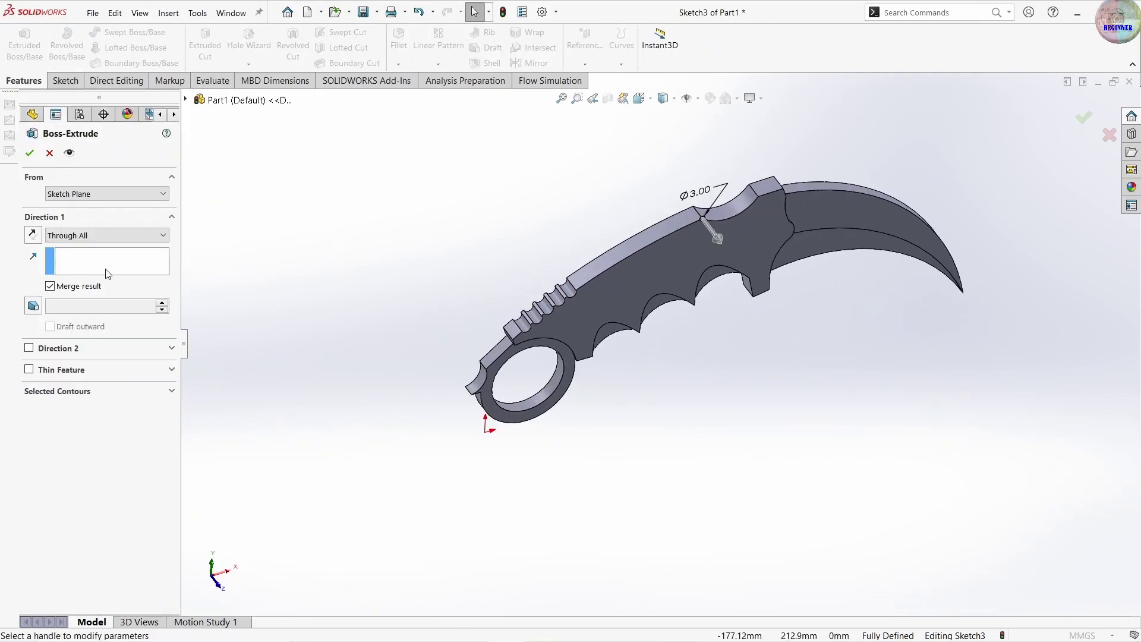
- Extrude the Ø3 circle Up To Surface, ending at the handle's opposite face
{"action": "left_click", "coordinate": [107, 235]}
{"action": "left_click", "coordinate": [83, 277]}
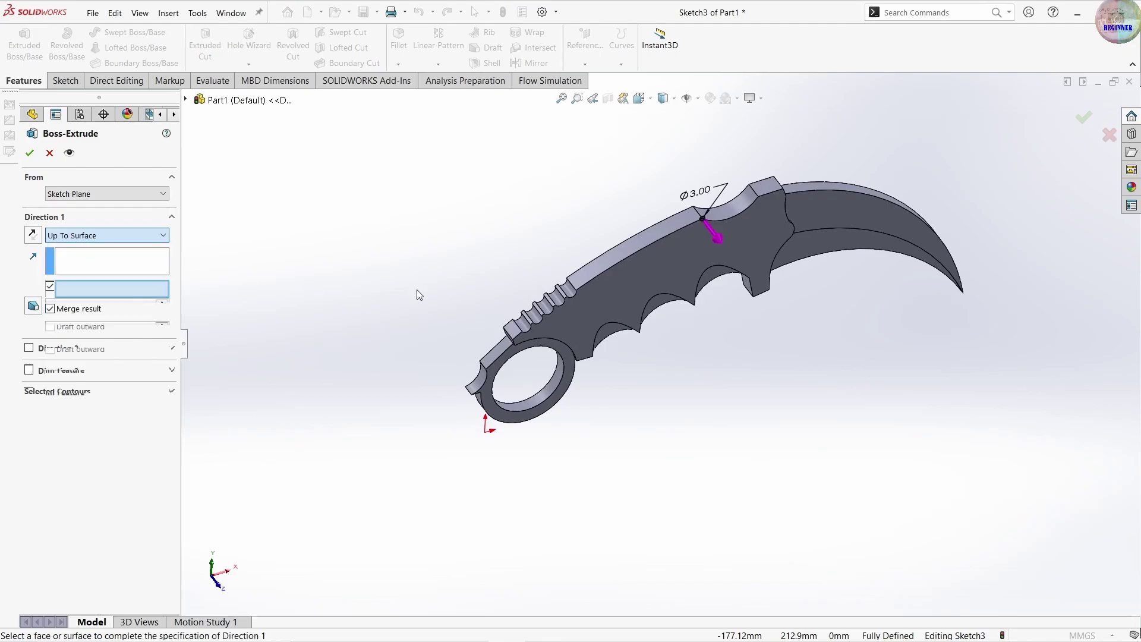
{"action": "middle_click_drag", "start_coordinate": [416, 290], "coordinate": [707, 266]}
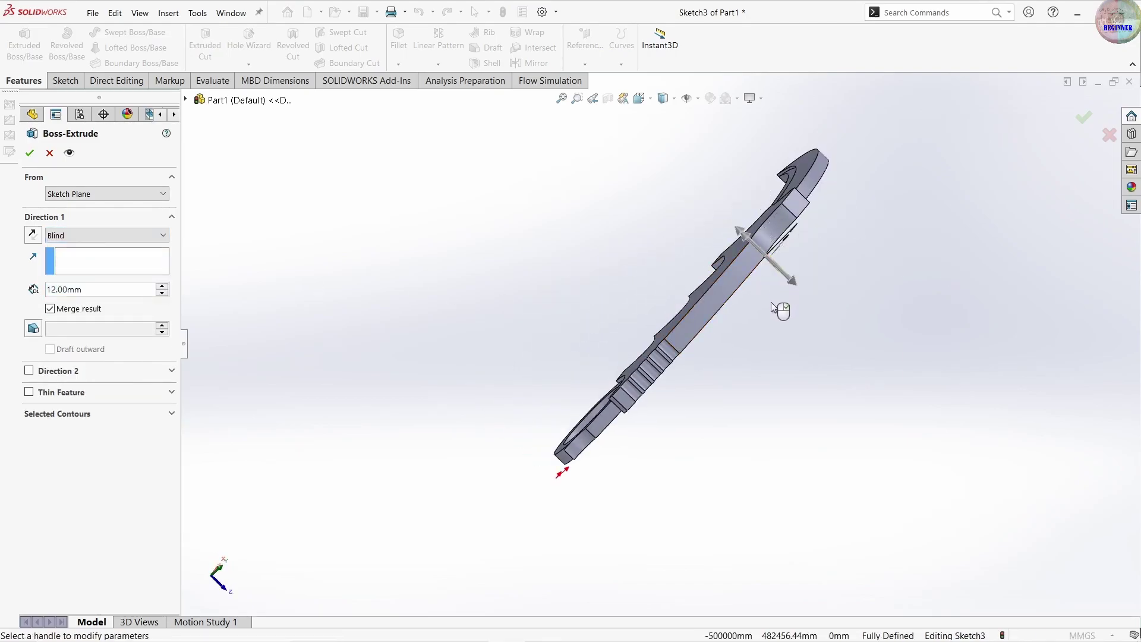
{"action": "middle_click_drag", "start_coordinate": [771, 302], "coordinate": [761, 269]}
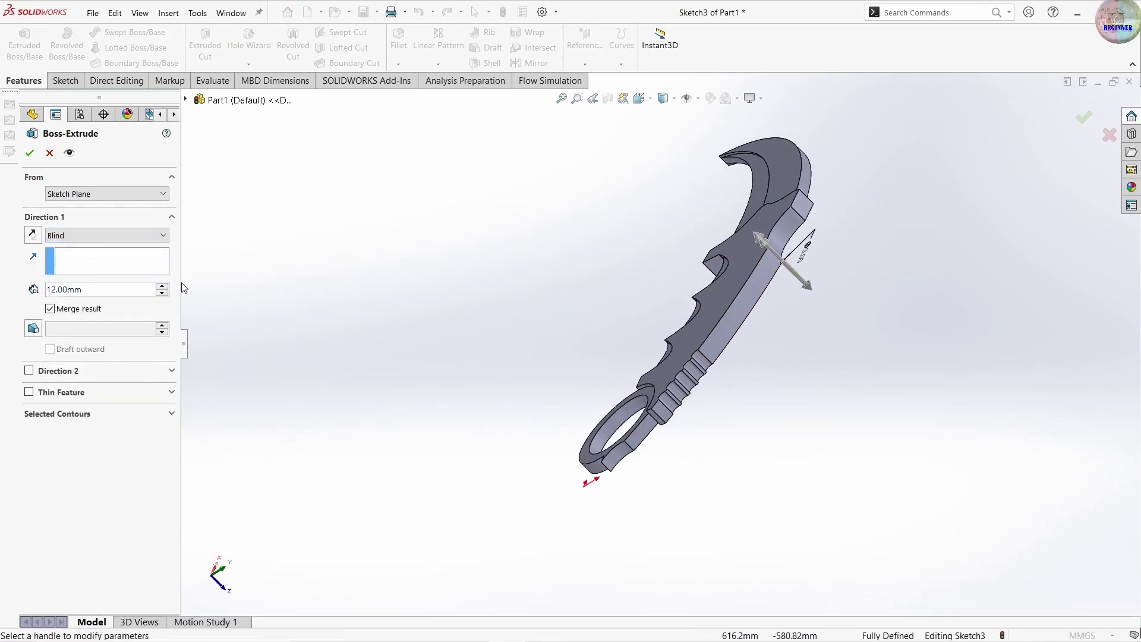
{"action": "left_click", "coordinate": [135, 239]}
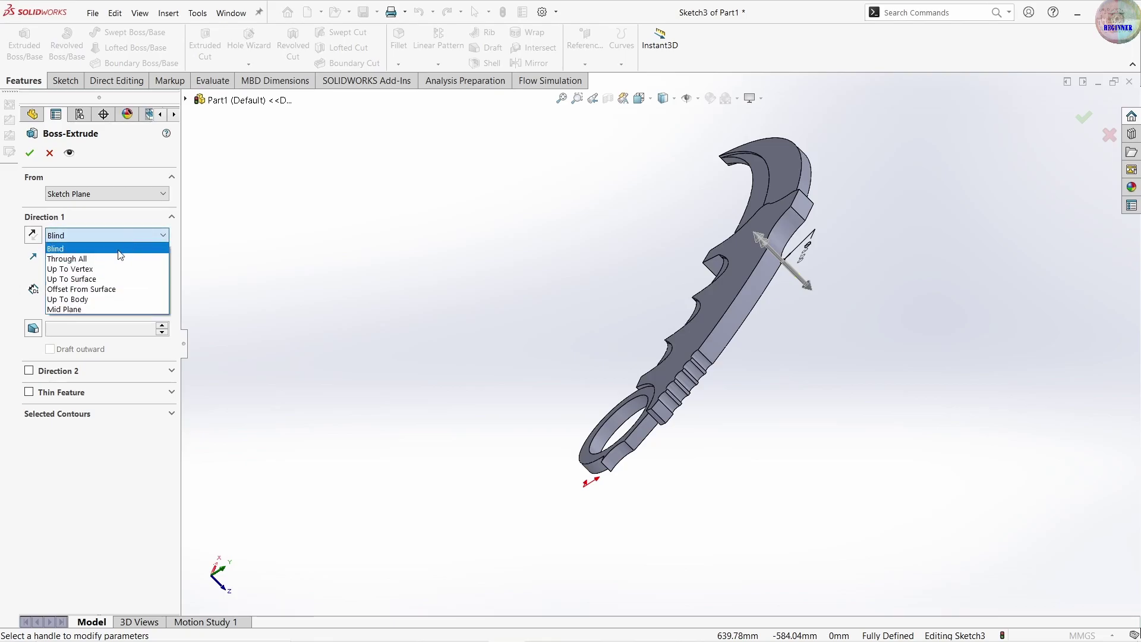
{"action": "left_click", "coordinate": [102, 283]}
{"action": "scroll", "coordinate": [714, 280], "scroll_direction": "down", "scroll_amount": 3}
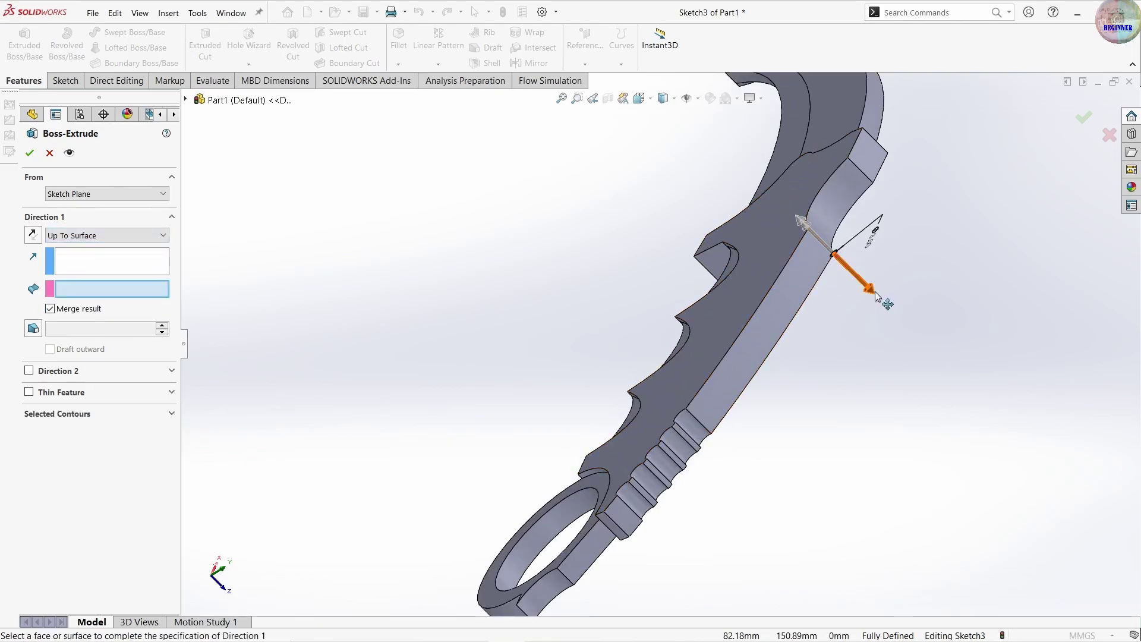
{"action": "left_click", "coordinate": [792, 241]}
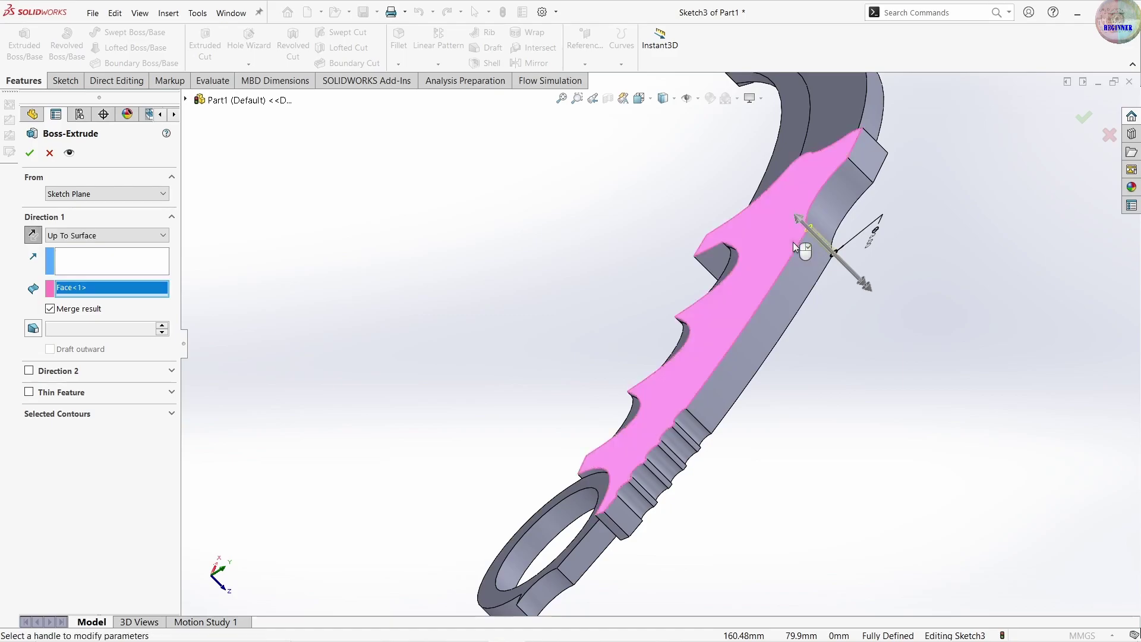
{"action": "scroll", "coordinate": [859, 285], "scroll_direction": "down", "scroll_amount": 3}
{"action": "middle_click_drag", "start_coordinate": [859, 285], "coordinate": [674, 193]}
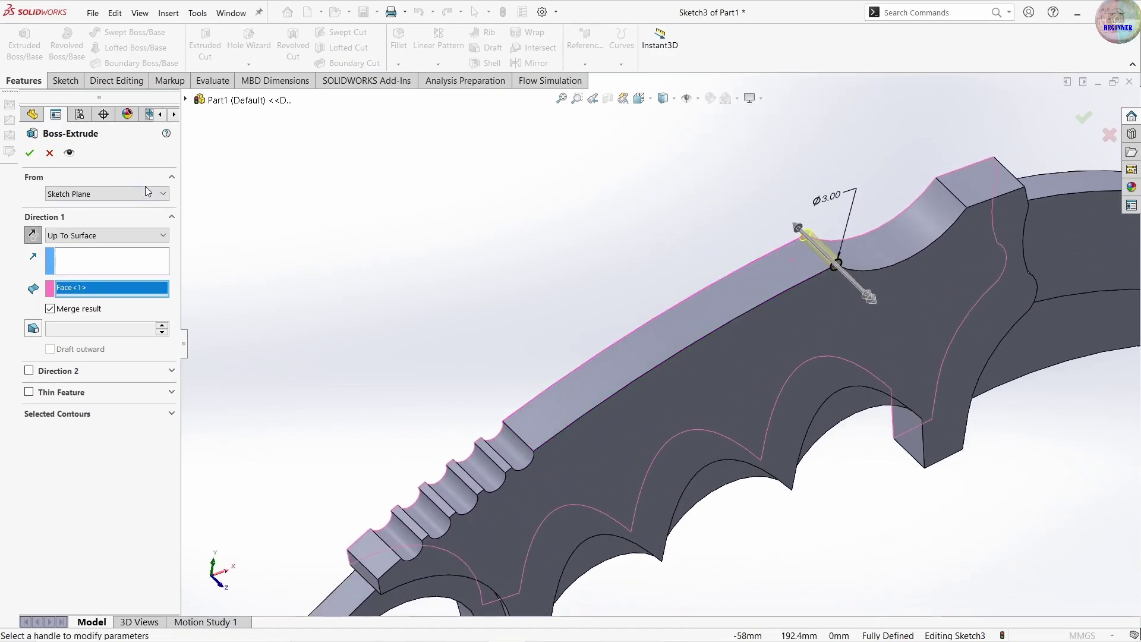
{"action": "left_click", "coordinate": [30, 153]}
{"action": "scroll", "coordinate": [844, 297], "scroll_direction": "up", "scroll_amount": 3}
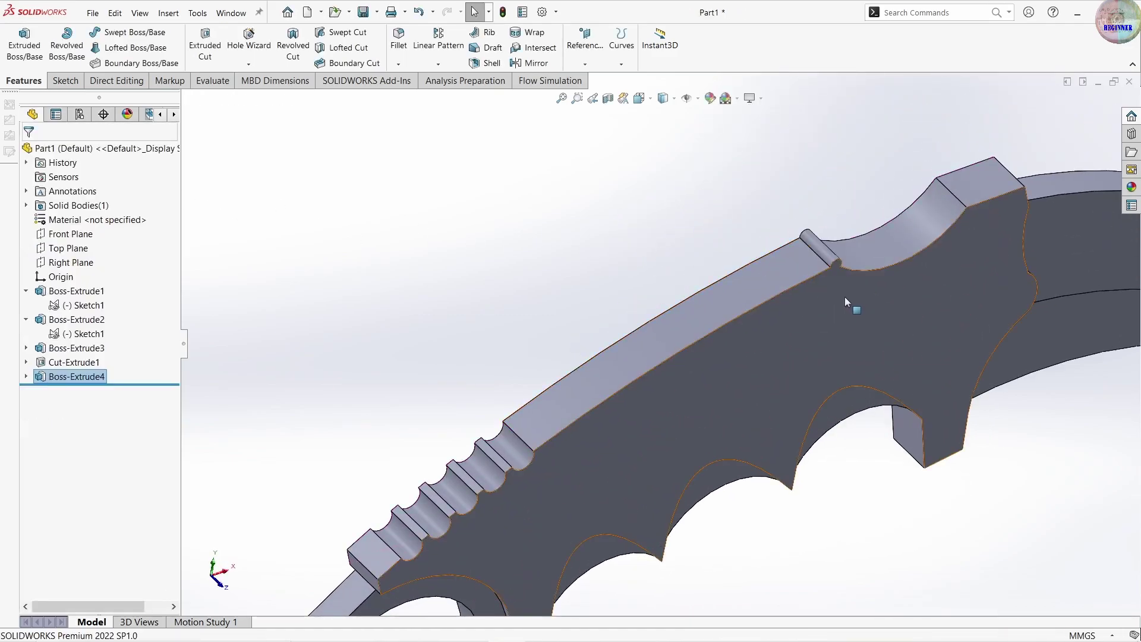
- Curve-pattern the rod 12 times with equal spacing along the notch edge
{"action": "middle_click_drag", "start_coordinate": [837, 296], "coordinate": [718, 165]}
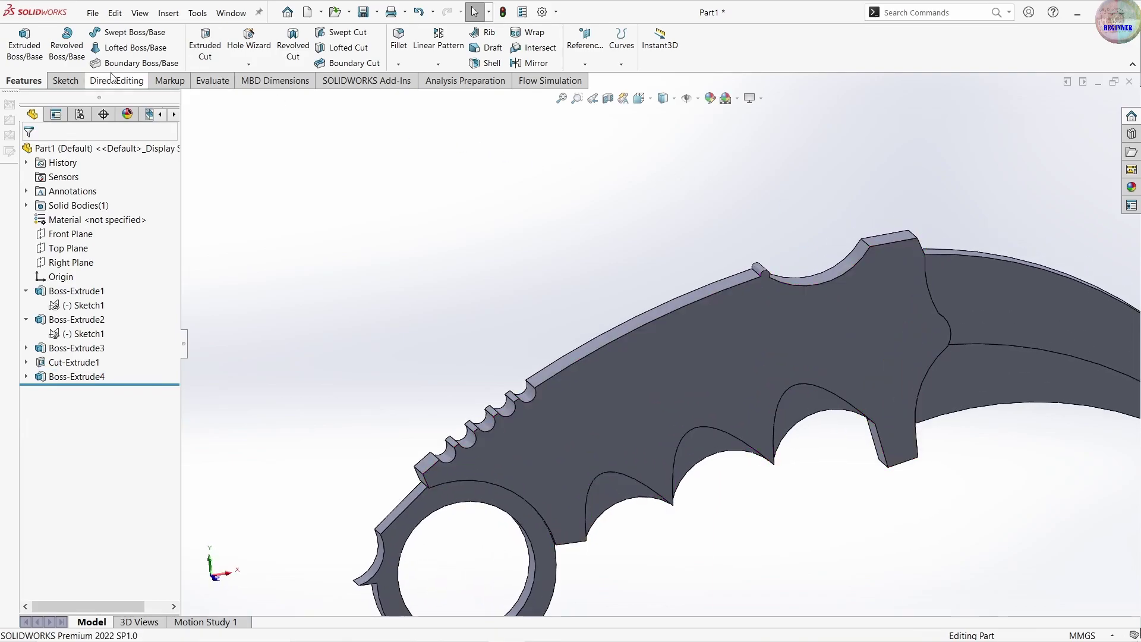
{"action": "scroll", "coordinate": [862, 344], "scroll_direction": "down", "scroll_amount": 2}
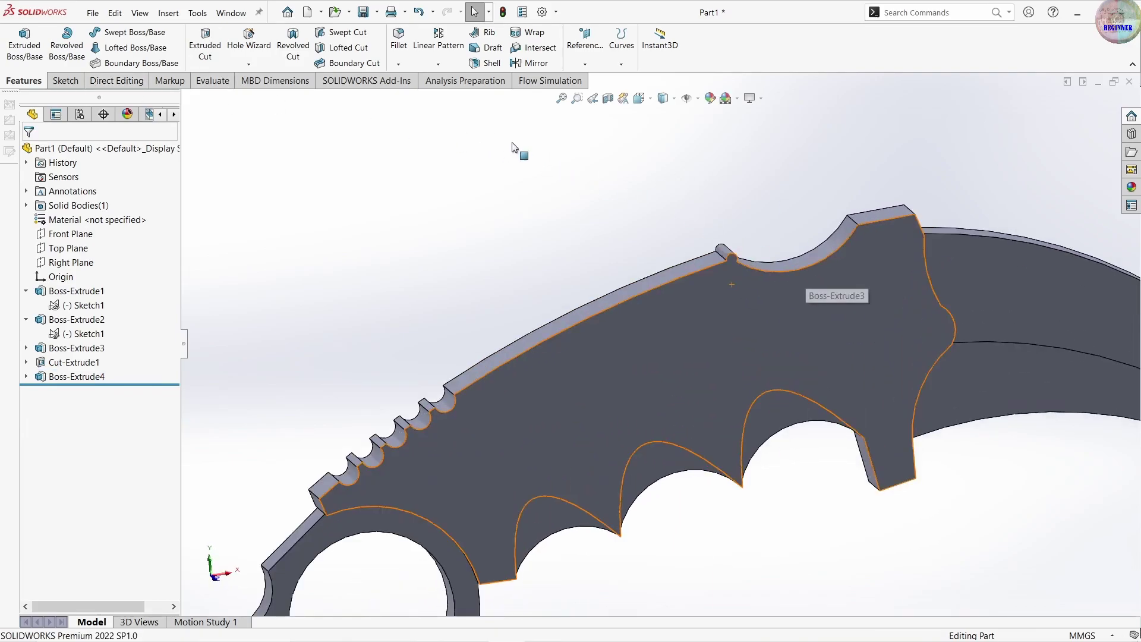
{"action": "left_click", "coordinate": [454, 67]}
{"action": "left_click", "coordinate": [471, 123]}
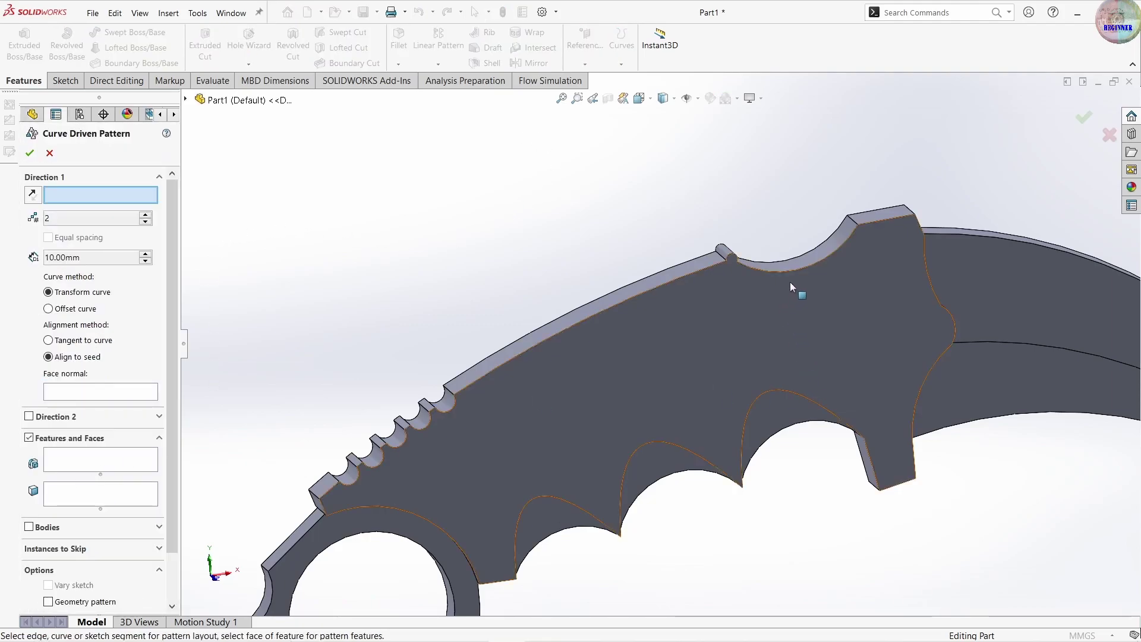
{"action": "left_click", "coordinate": [801, 270]}
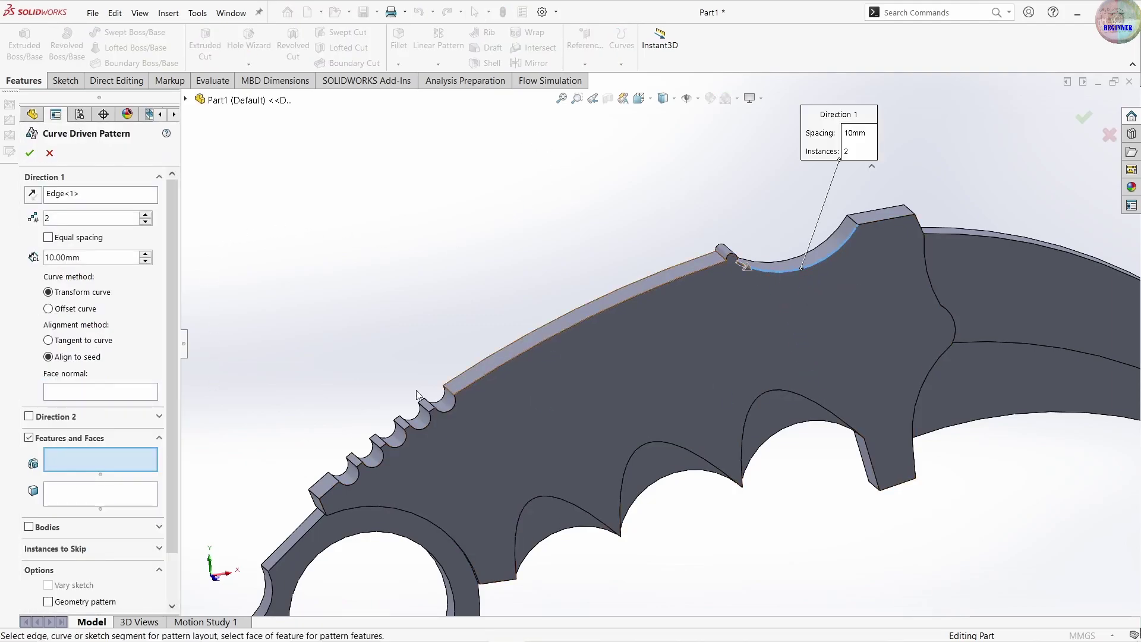
{"action": "scroll", "coordinate": [733, 268], "scroll_direction": "down", "scroll_amount": 3}
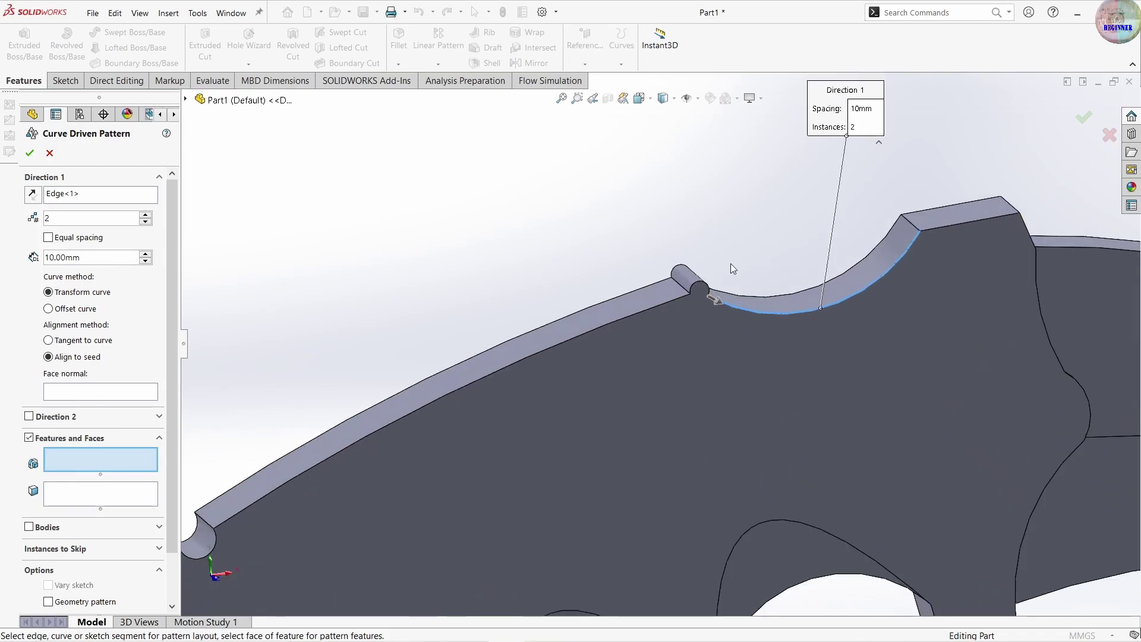
{"action": "left_click", "coordinate": [690, 284]}
{"action": "type", "text": "1"}
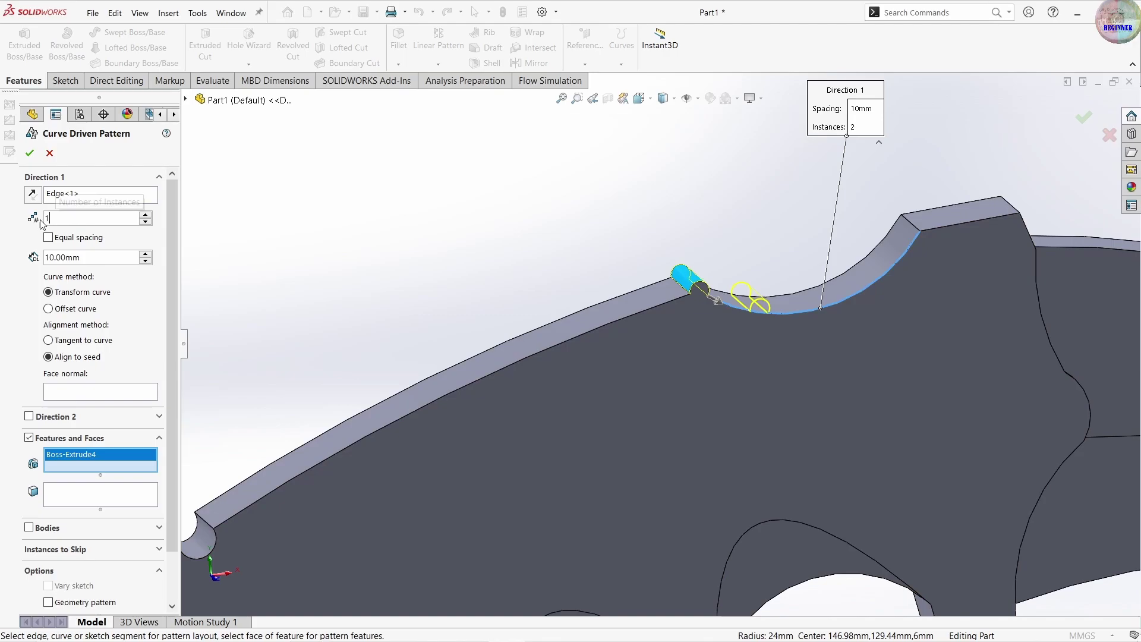
{"action": "type", "text": "2"}
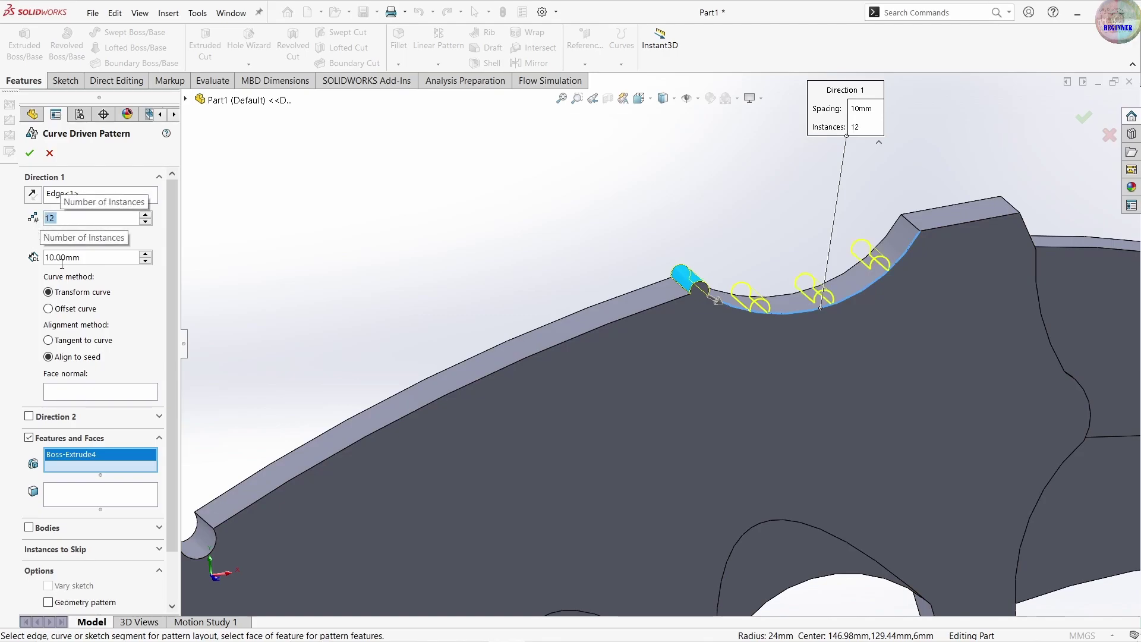
{"action": "scroll", "coordinate": [662, 375], "scroll_direction": "up", "scroll_amount": 3}
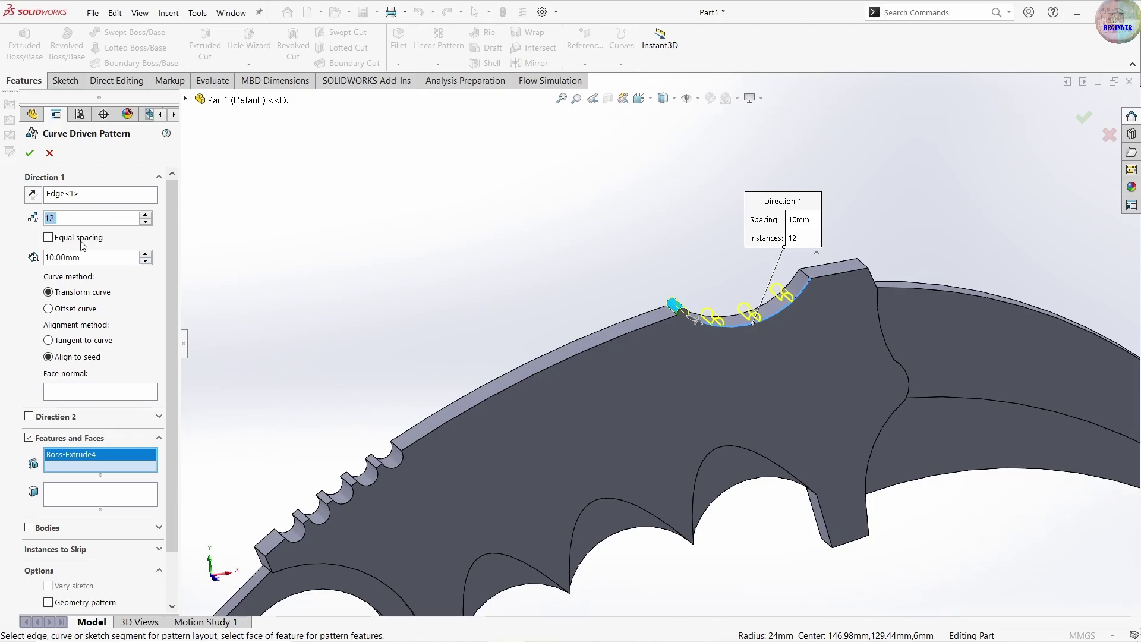
{"action": "left_click", "coordinate": [48, 237]}
{"action": "scroll", "coordinate": [833, 276], "scroll_direction": "down", "scroll_amount": 3}
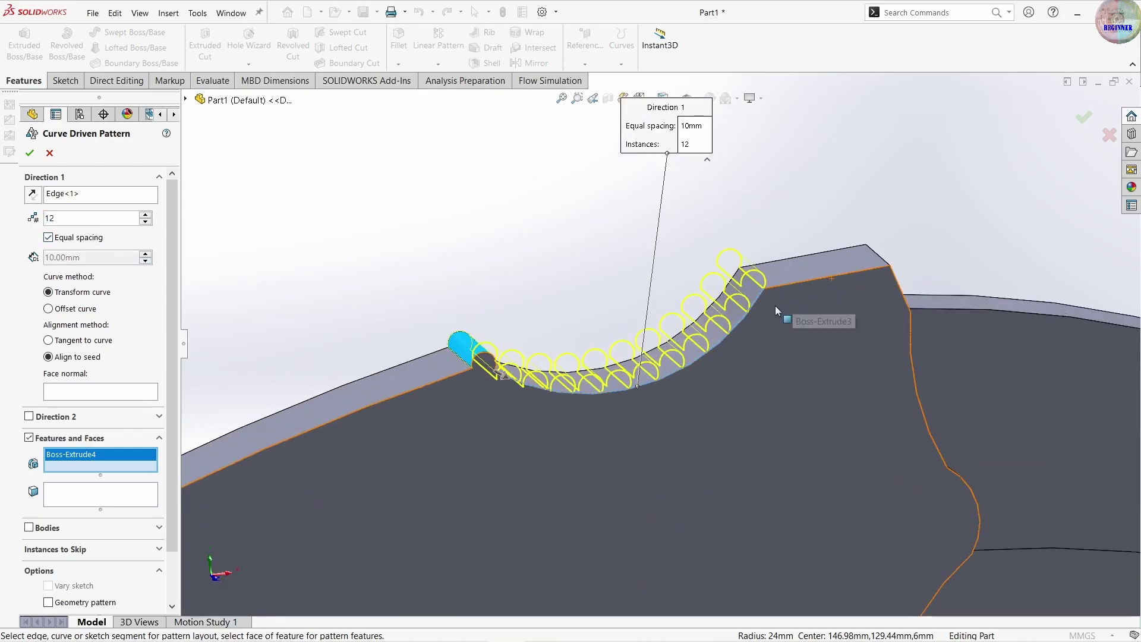
{"action": "left_click", "coordinate": [31, 153]}
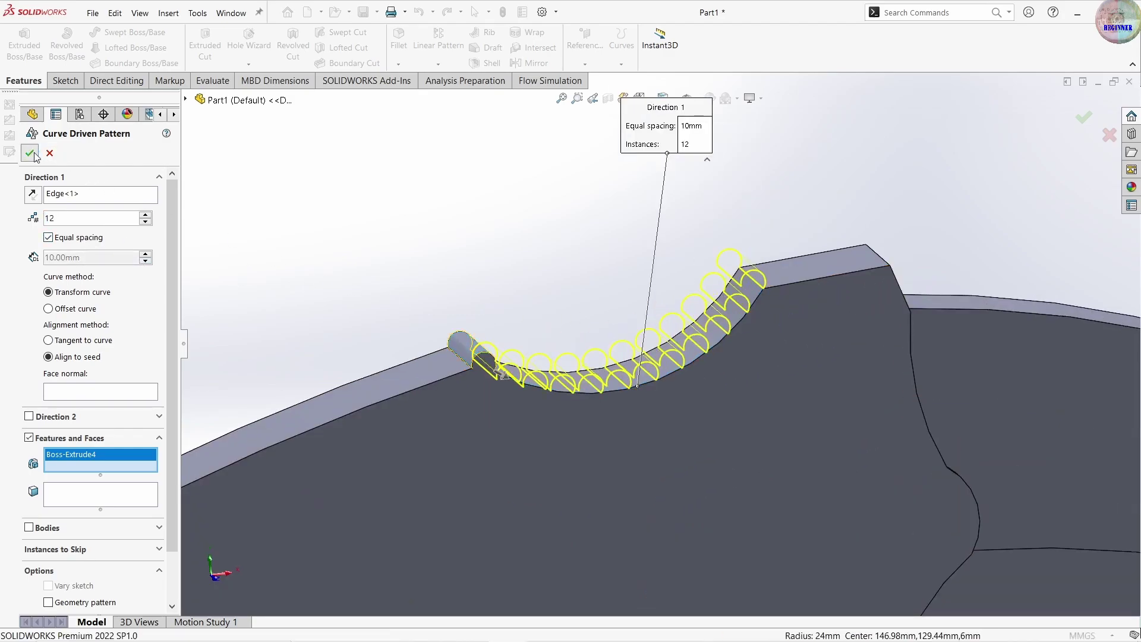
- Orbit and zoom the model to inspect the patterned rods
{"action": "scroll", "coordinate": [603, 411], "scroll_direction": "up", "scroll_amount": 5}
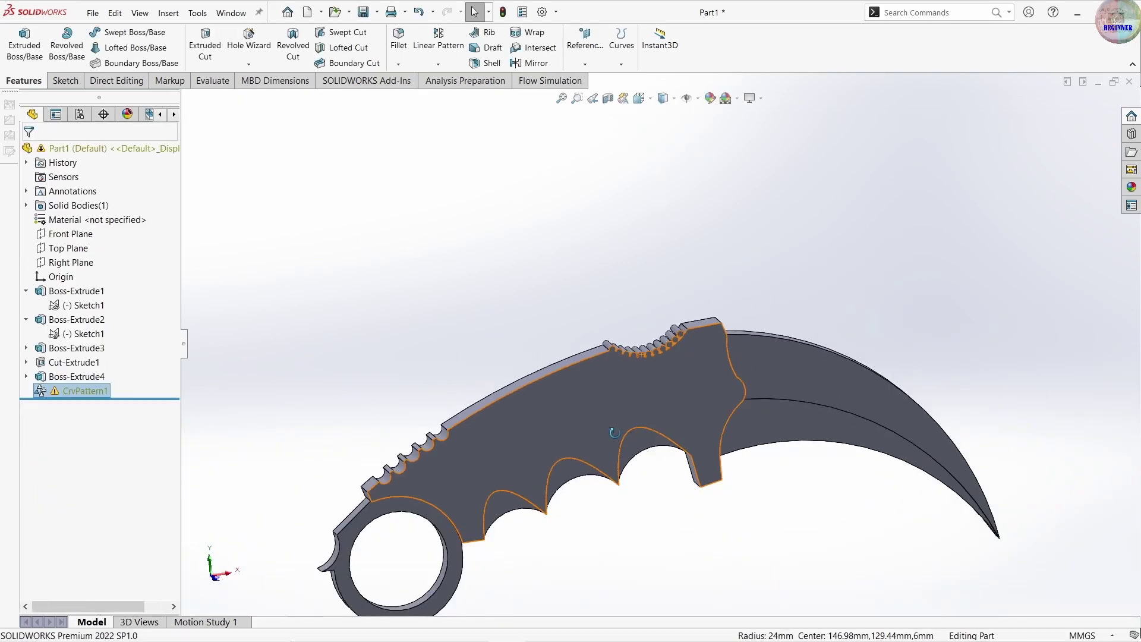
{"action": "scroll", "coordinate": [662, 427], "scroll_direction": "down", "scroll_amount": 3}
{"action": "scroll", "coordinate": [662, 426], "scroll_direction": "up", "scroll_amount": 5}
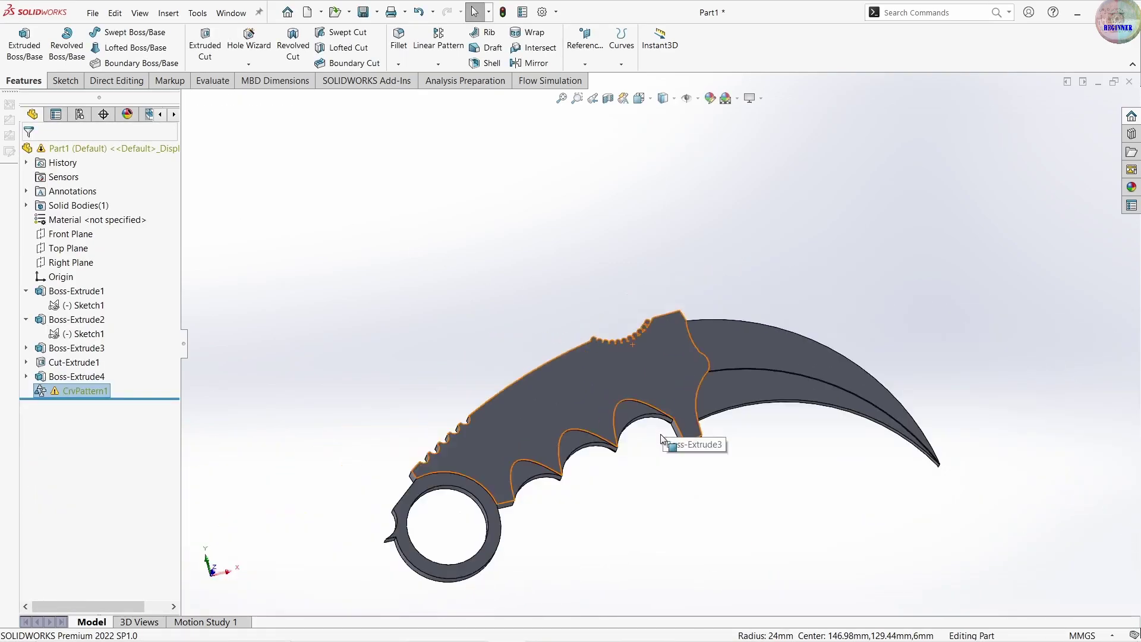
{"action": "middle_click_drag", "start_coordinate": [663, 439], "coordinate": [655, 341]}
{"action": "scroll", "coordinate": [655, 340], "scroll_direction": "down", "scroll_amount": 5}
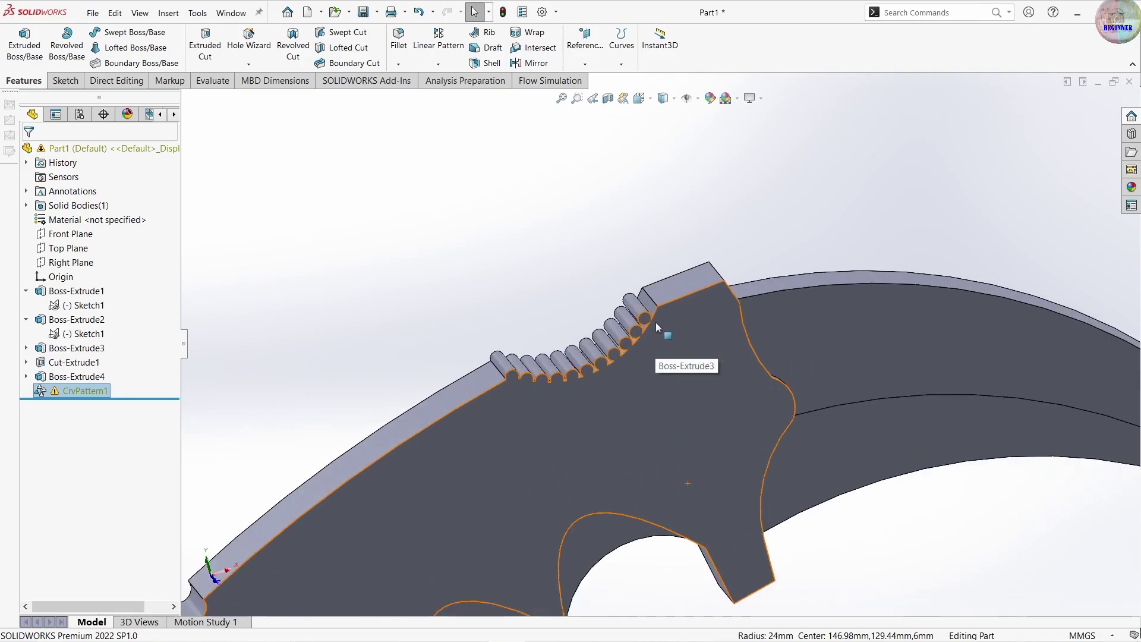
{"action": "middle_click_drag", "start_coordinate": [559, 371], "coordinate": [517, 457]}
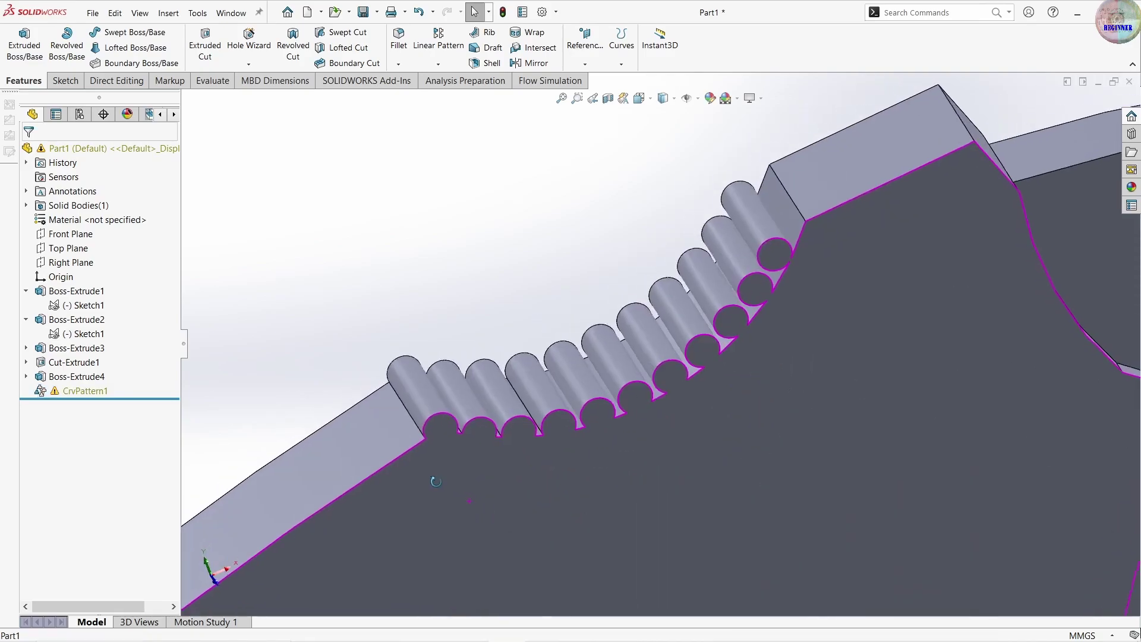
{"action": "scroll", "coordinate": [502, 486], "scroll_direction": "up", "scroll_amount": 3}
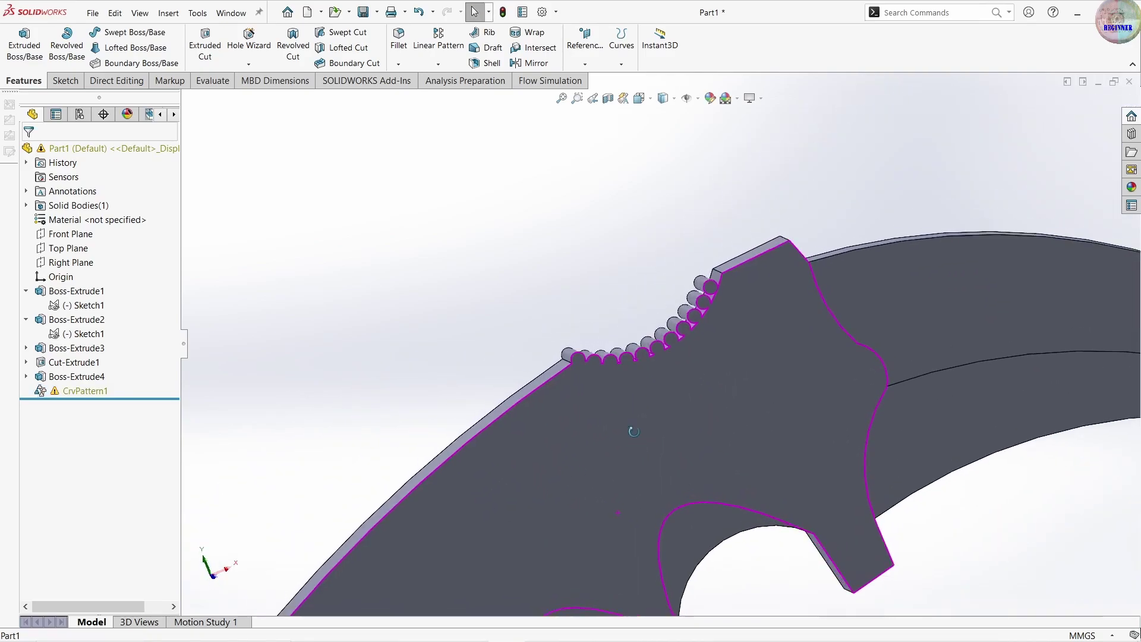
{"action": "mouse_move", "coordinate": [619, 512]}
{"action": "middle_mouse_down"}
{"action": "mouse_move", "coordinate": [678, 463]}
{"action": "mouse_move", "coordinate": [592, 461]}
{"action": "mouse_move", "coordinate": [713, 485]}
{"action": "middle_mouse_up"}
{"action": "scroll", "coordinate": [651, 476], "scroll_direction": "up", "scroll_amount": 3}
{"action": "scroll", "coordinate": [652, 476], "scroll_direction": "down", "scroll_amount": 2}
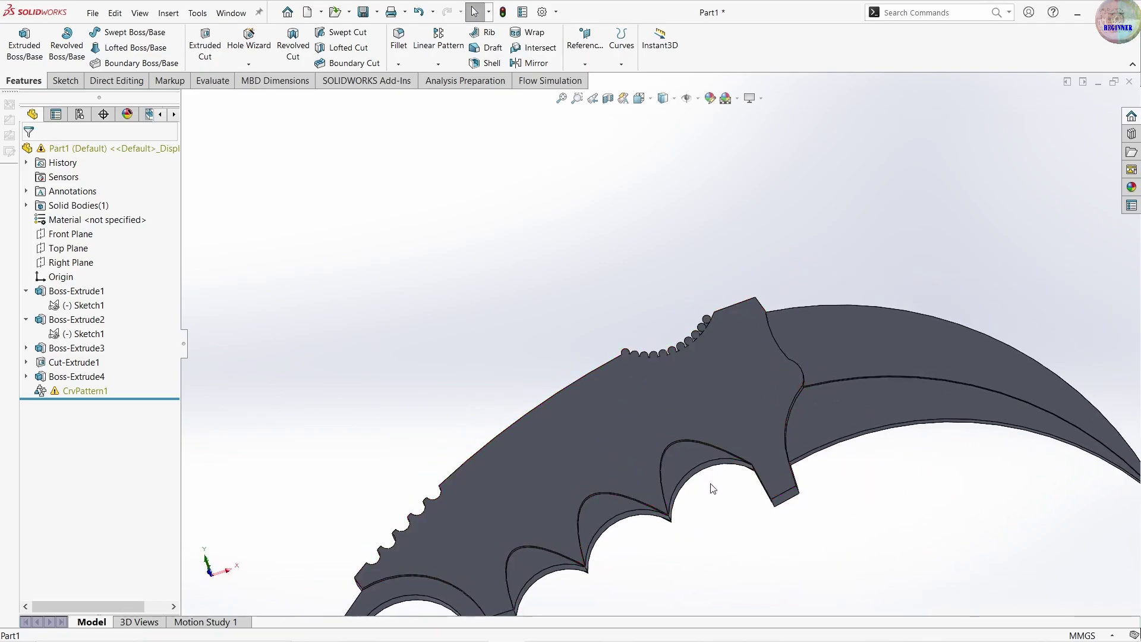
{"action": "scroll", "coordinate": [714, 484], "scroll_direction": "up", "scroll_amount": 3}
{"action": "scroll", "coordinate": [734, 543], "scroll_direction": "up", "scroll_amount": 2}
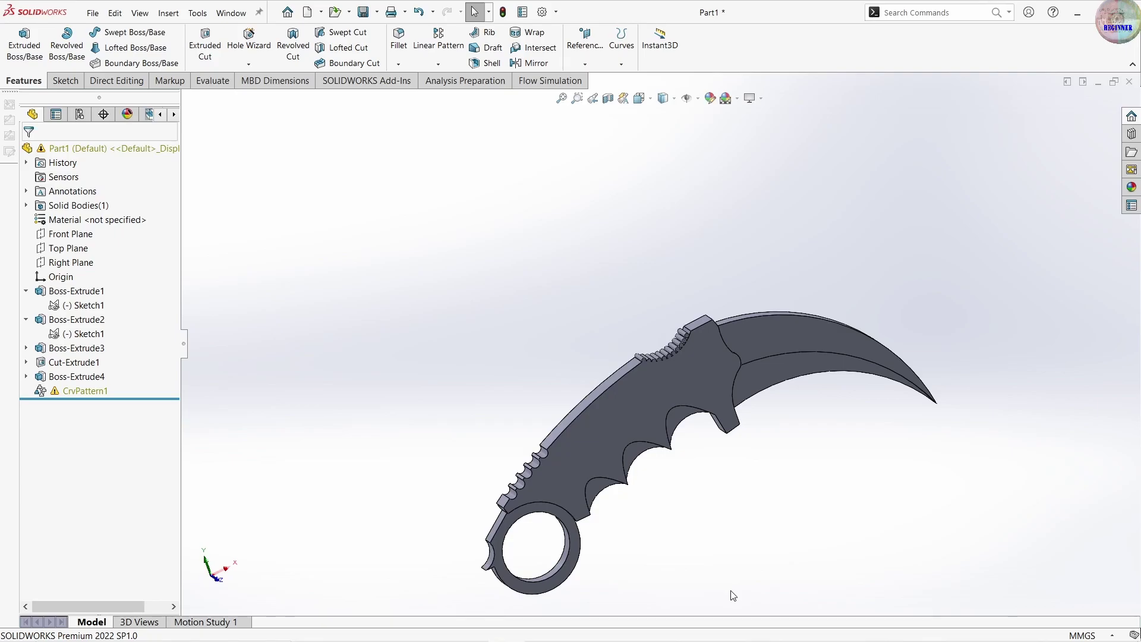
{"action": "key", "text": "ctrl+1"}
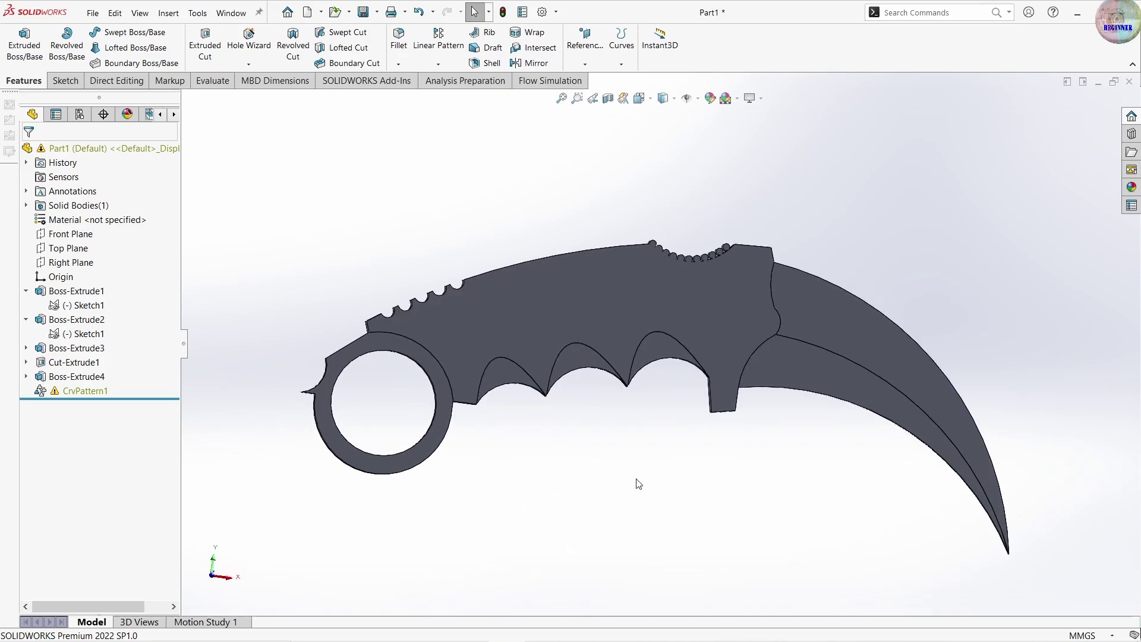
{"action": "mouse_move", "coordinate": [638, 484]}
{"action": "middle_mouse_down"}
{"action": "mouse_move", "coordinate": [658, 569]}
{"action": "mouse_move", "coordinate": [756, 301]}
{"action": "middle_mouse_up"}
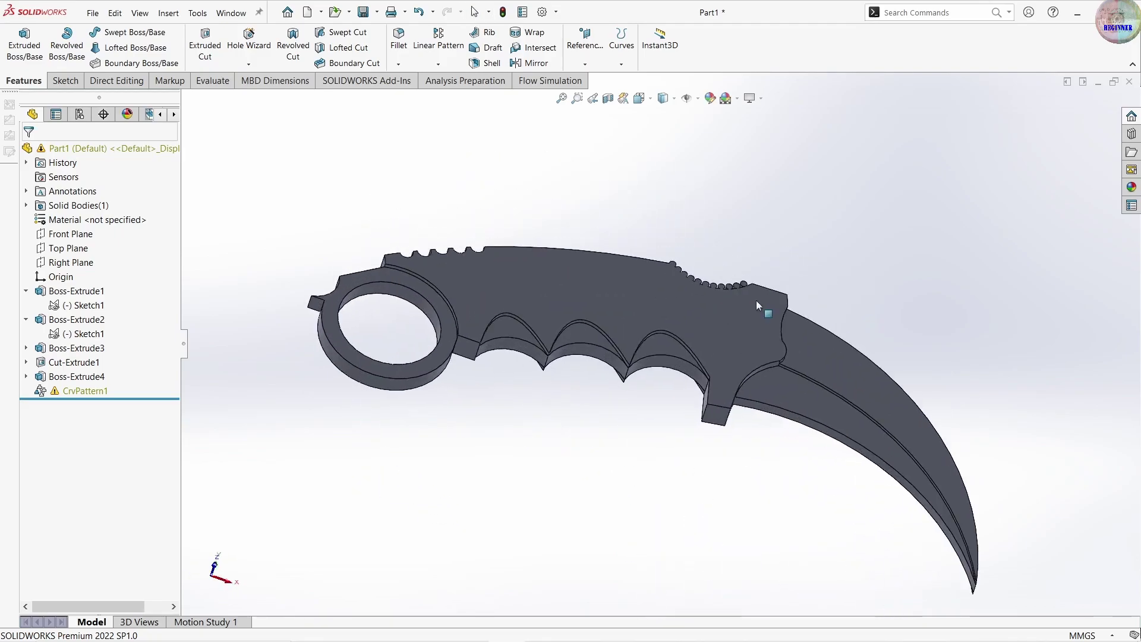
- Select both inner edges of the finger ring hole for a fillet
{"action": "left_click", "coordinate": [438, 39]}
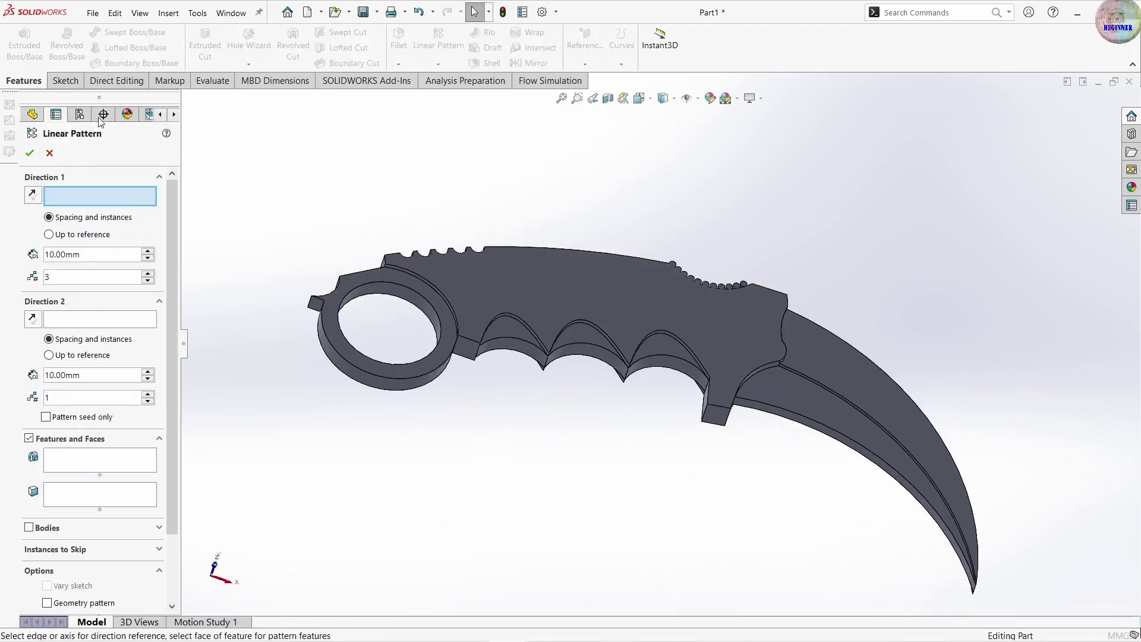
{"action": "left_click", "coordinate": [49, 153]}
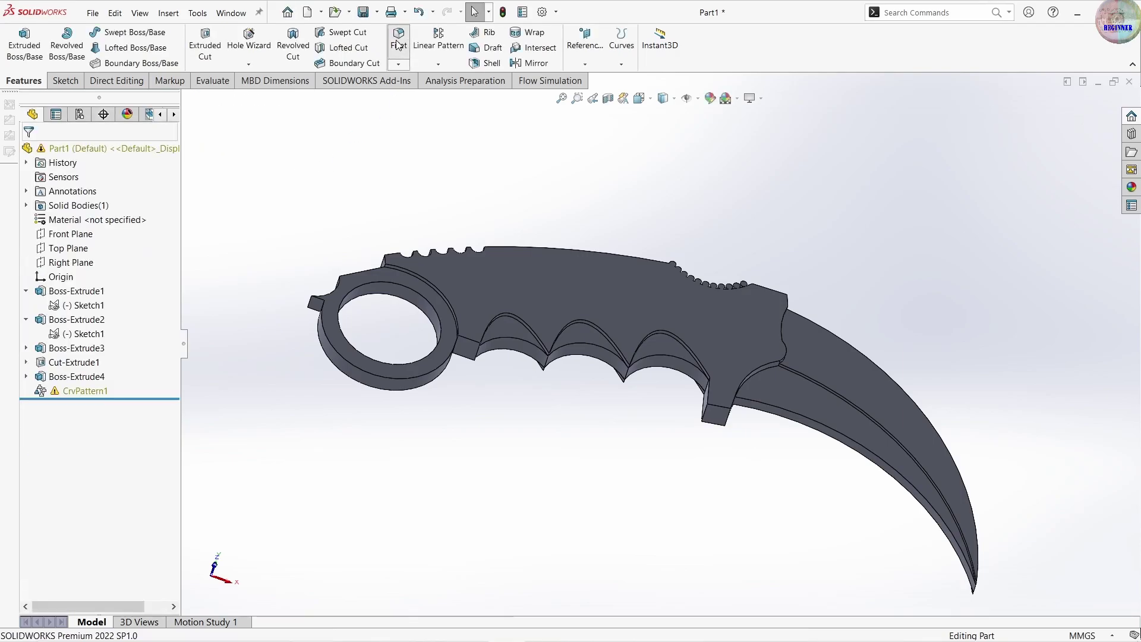
{"action": "key", "text": "Return"}
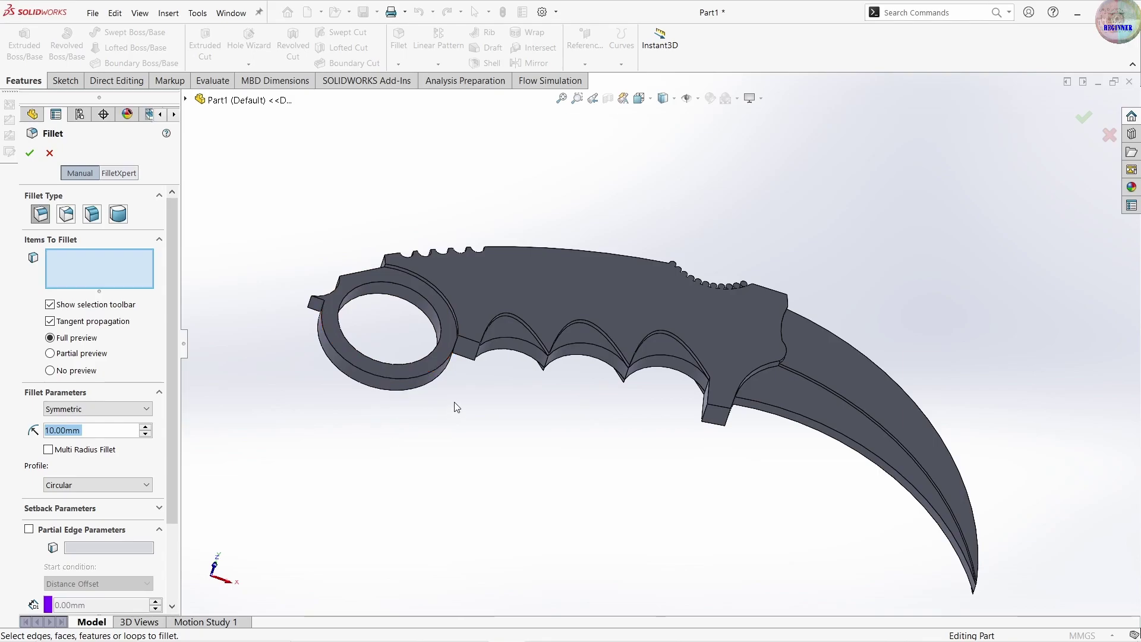
{"action": "scroll", "coordinate": [440, 402], "scroll_direction": "down", "scroll_amount": 2}
{"action": "scroll", "coordinate": [437, 344], "scroll_direction": "down", "scroll_amount": 2}
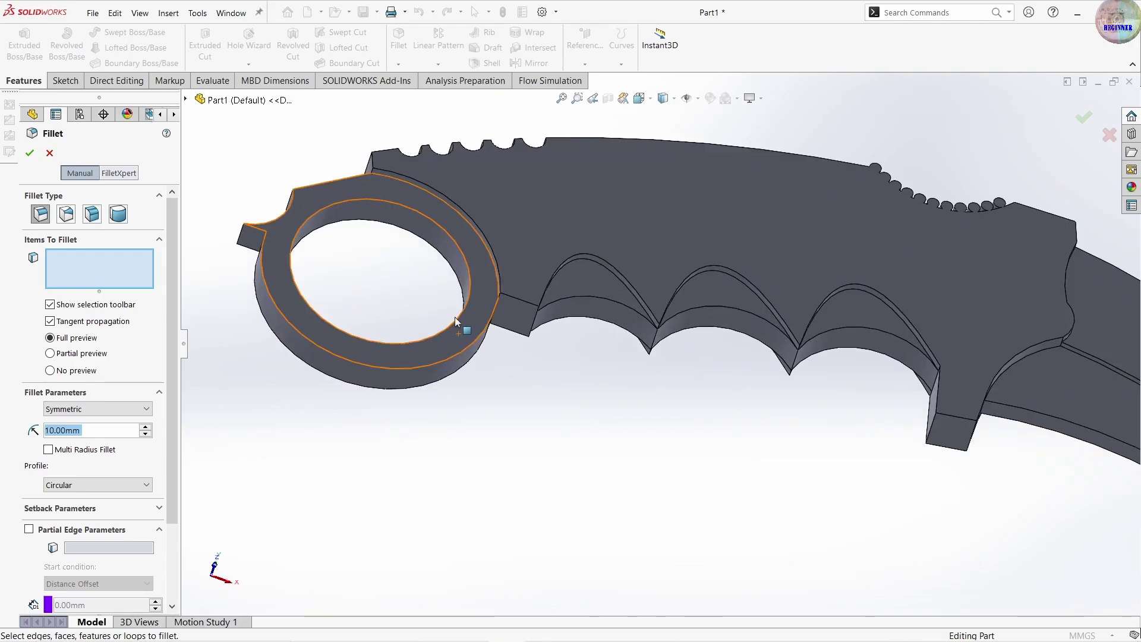
{"action": "left_click", "coordinate": [449, 348]}
{"action": "mouse_move", "coordinate": [408, 390]}
{"action": "middle_mouse_down"}
{"action": "mouse_move", "coordinate": [527, 413]}
{"action": "mouse_move", "coordinate": [422, 361]}
{"action": "middle_mouse_up"}
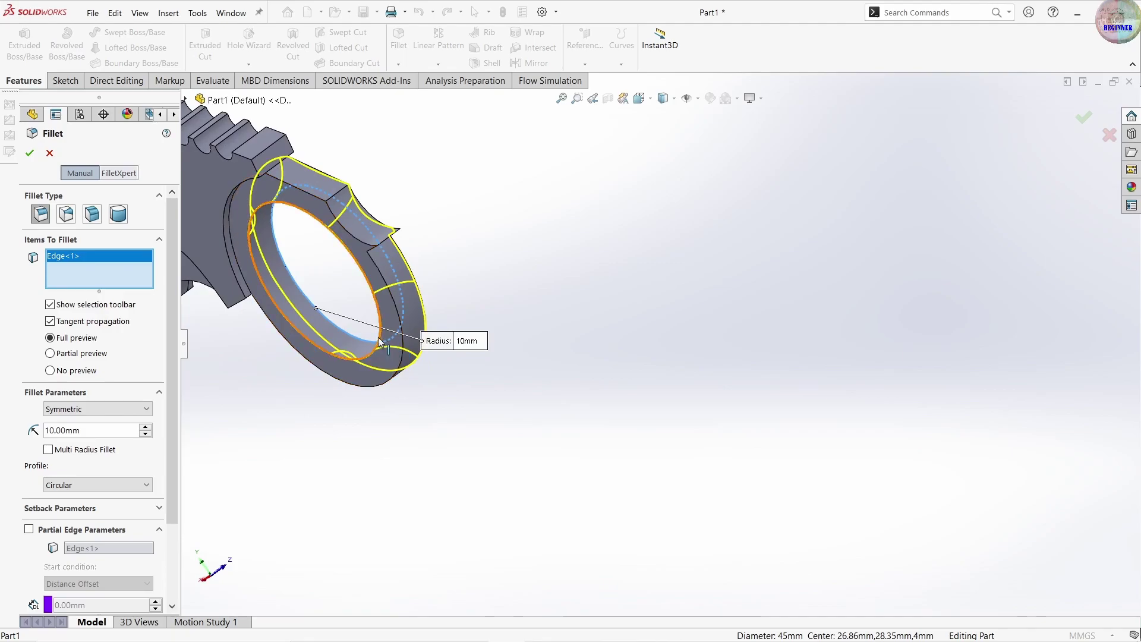
{"action": "left_click", "coordinate": [422, 360]}
- Set the ring-hole fillet radius to 3 mm and accept it as Fillet1
{"action": "scroll", "coordinate": [386, 393], "scroll_direction": "up", "scroll_amount": 2}
{"action": "scroll", "coordinate": [384, 387], "scroll_direction": "up", "scroll_amount": 2}
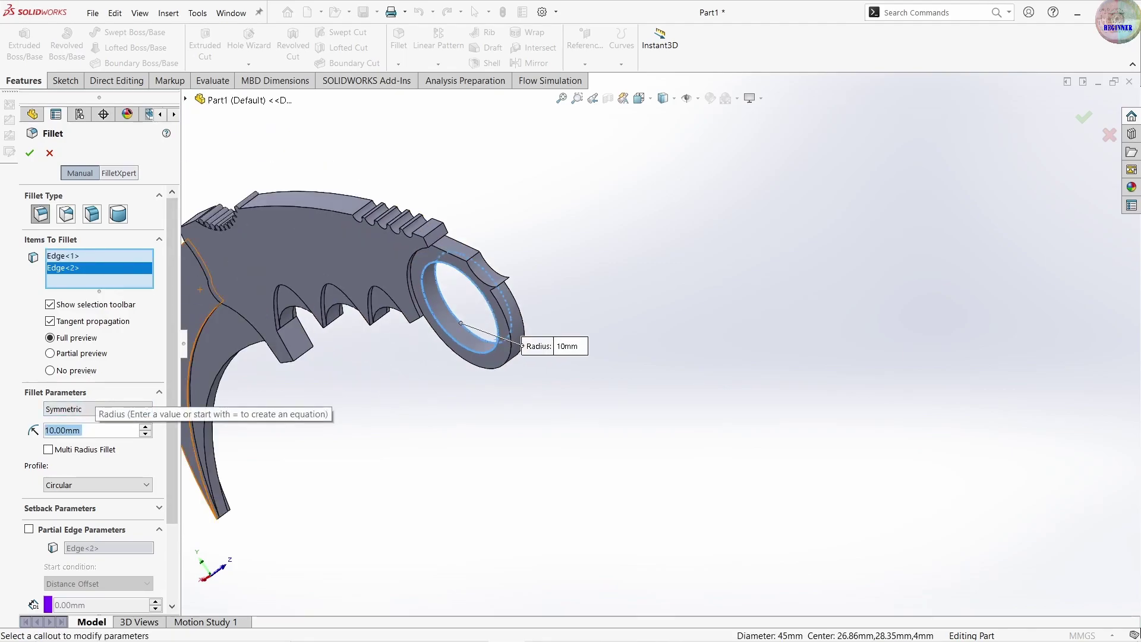
{"action": "type", "text": "3"}
{"action": "key", "text": "Return"}
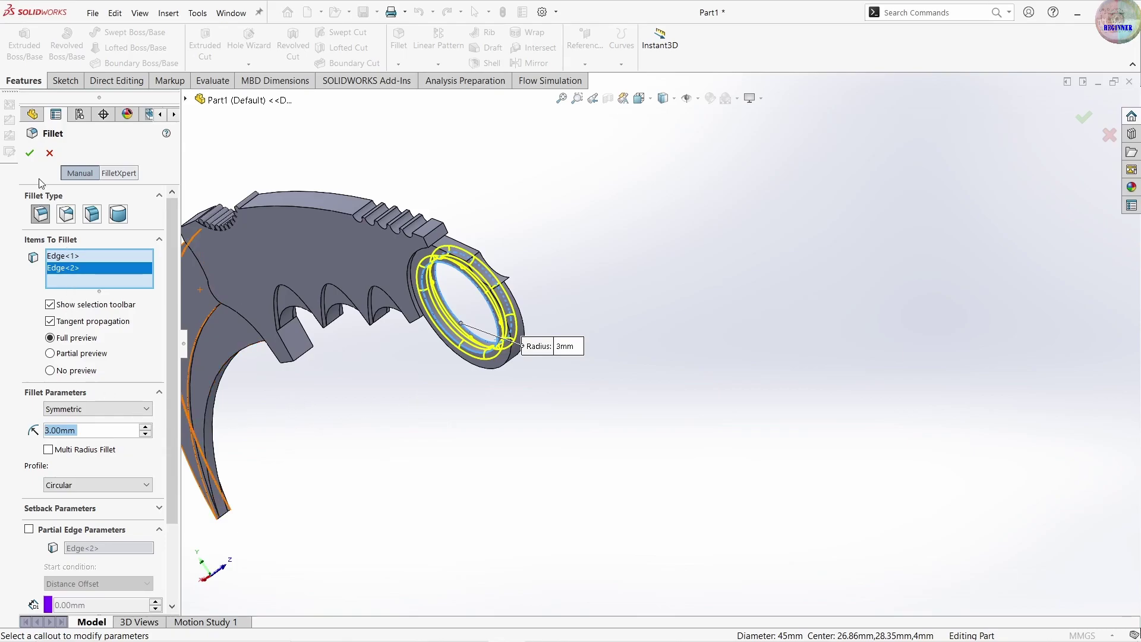
{"action": "left_click", "coordinate": [34, 160]}
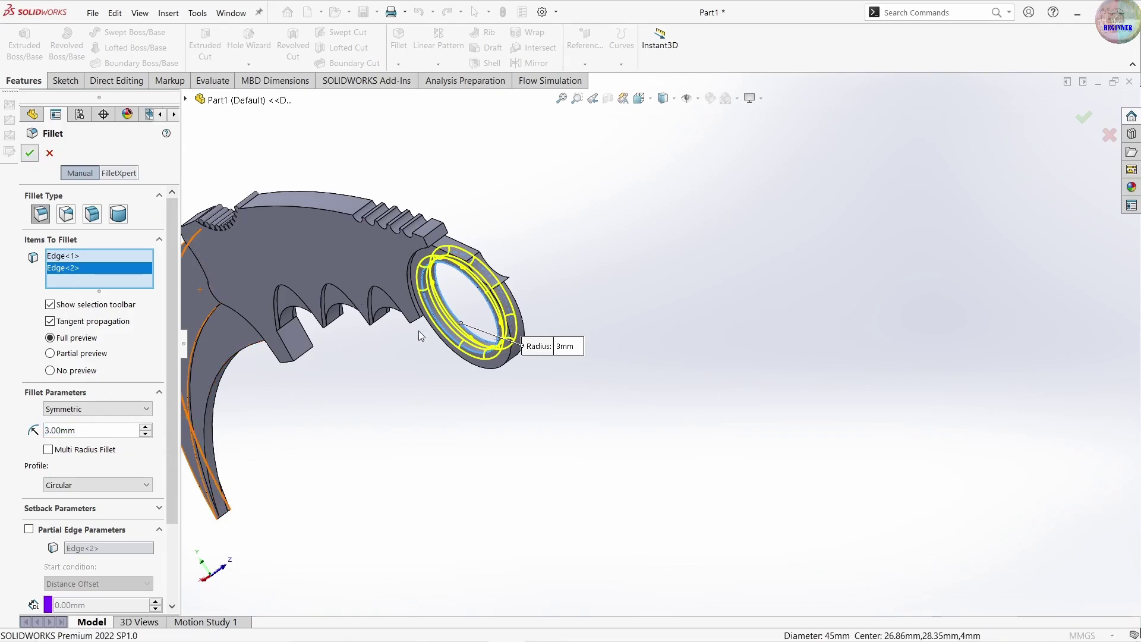
{"action": "middle_click_drag", "start_coordinate": [464, 433], "coordinate": [507, 401]}
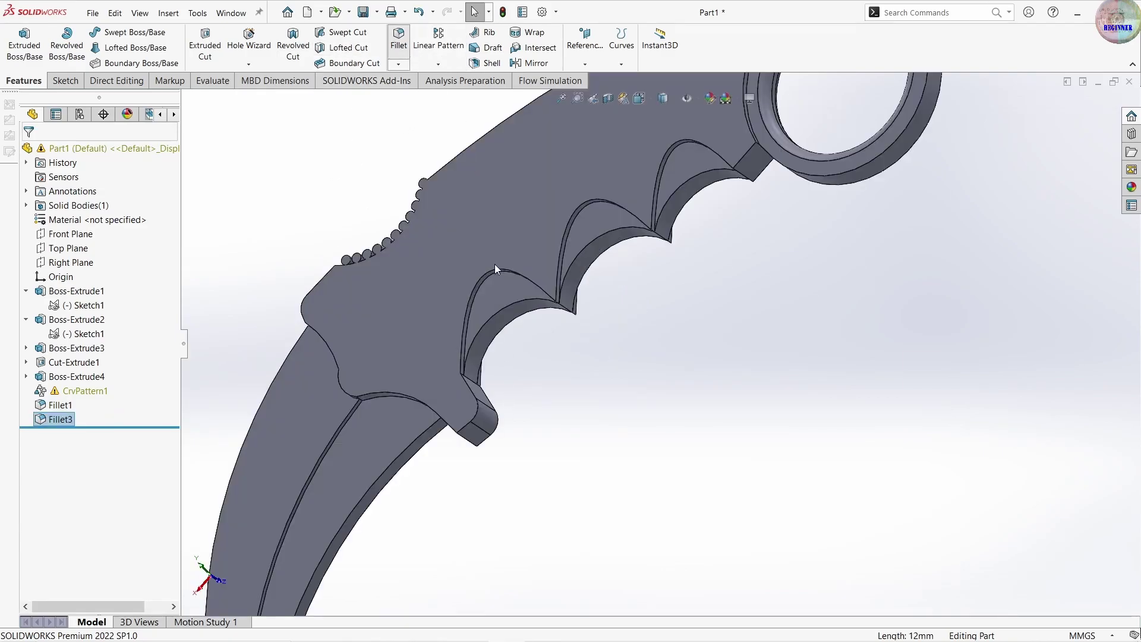
- Start a 2 mm fillet on the edge of the first finger groove nearest the blade
{"action": "key", "text": "Return"}
{"action": "left_click", "coordinate": [499, 305]}
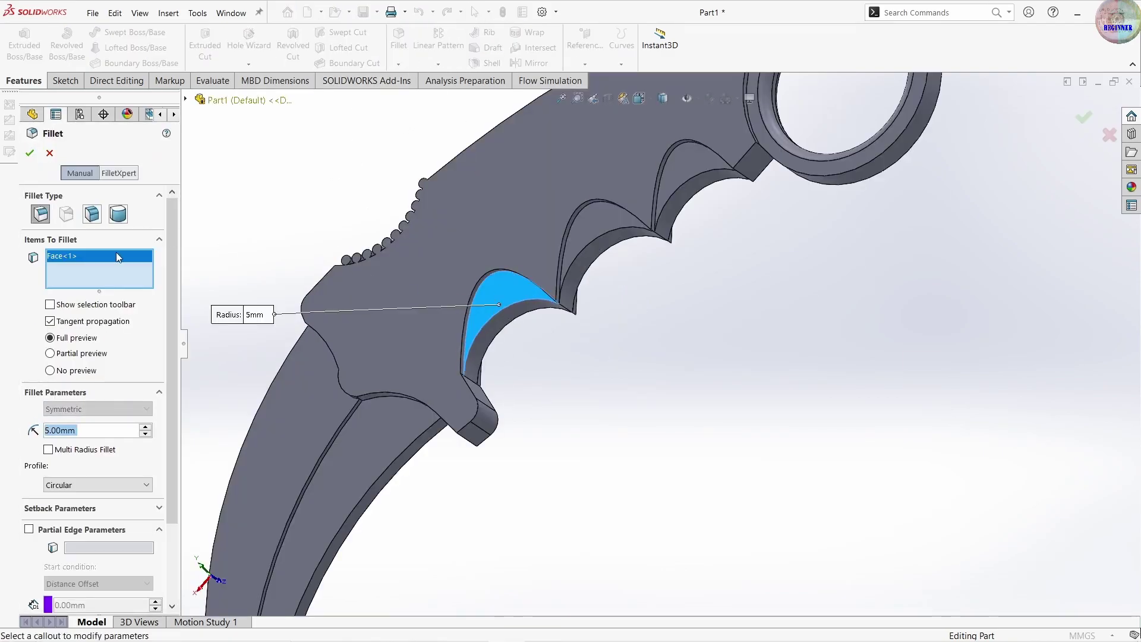
{"action": "key", "text": "Delete"}
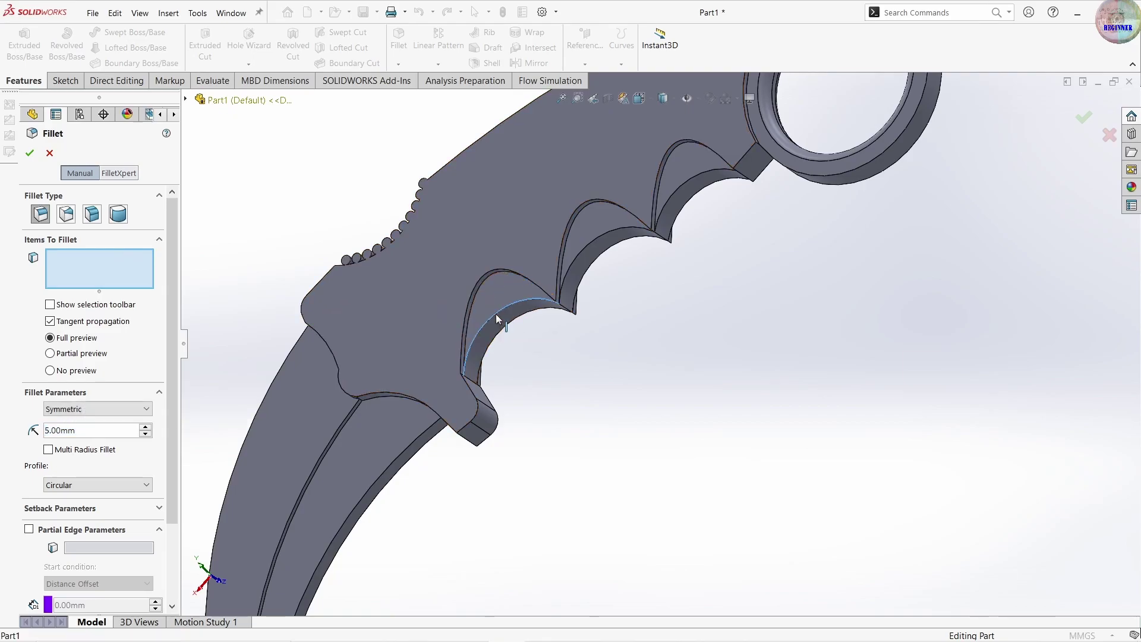
{"action": "left_click", "coordinate": [498, 319]}
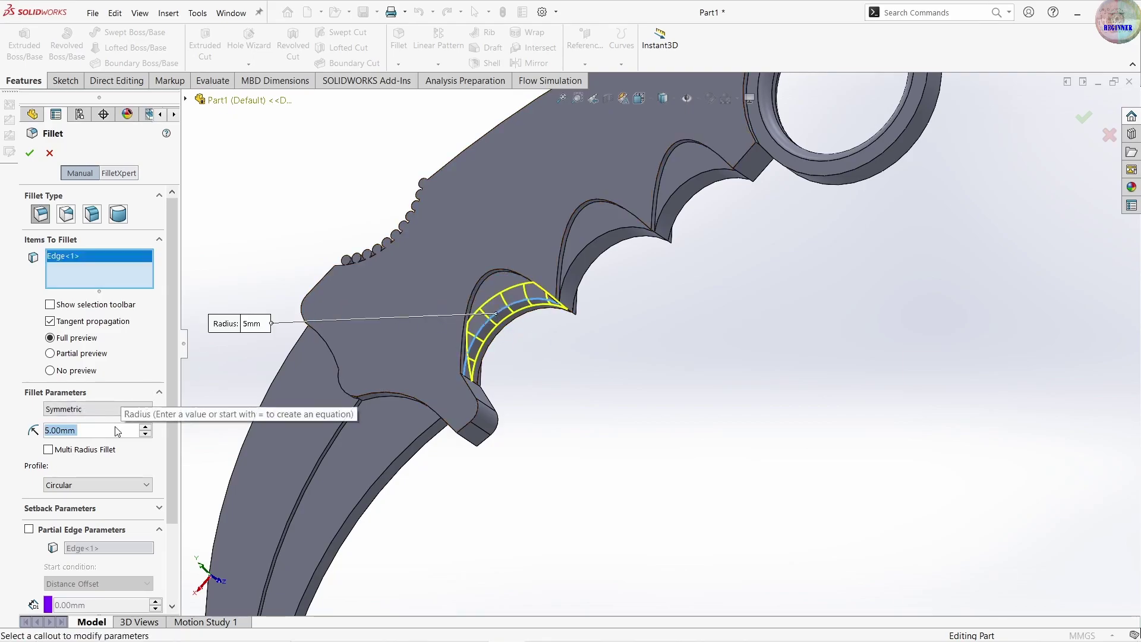
{"action": "type", "text": "2"}
{"action": "key", "text": "Return"}
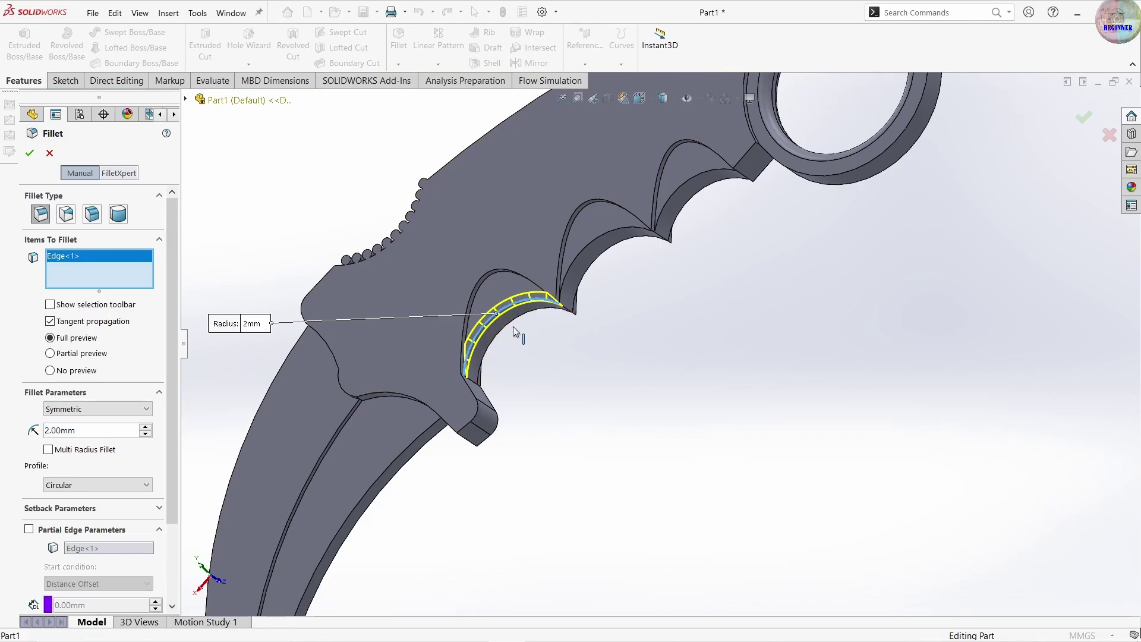
- Add the first groove's other edge, discarding stray second-groove selections
{"action": "left_click", "coordinate": [594, 254]}
{"action": "left_click", "coordinate": [586, 246]}
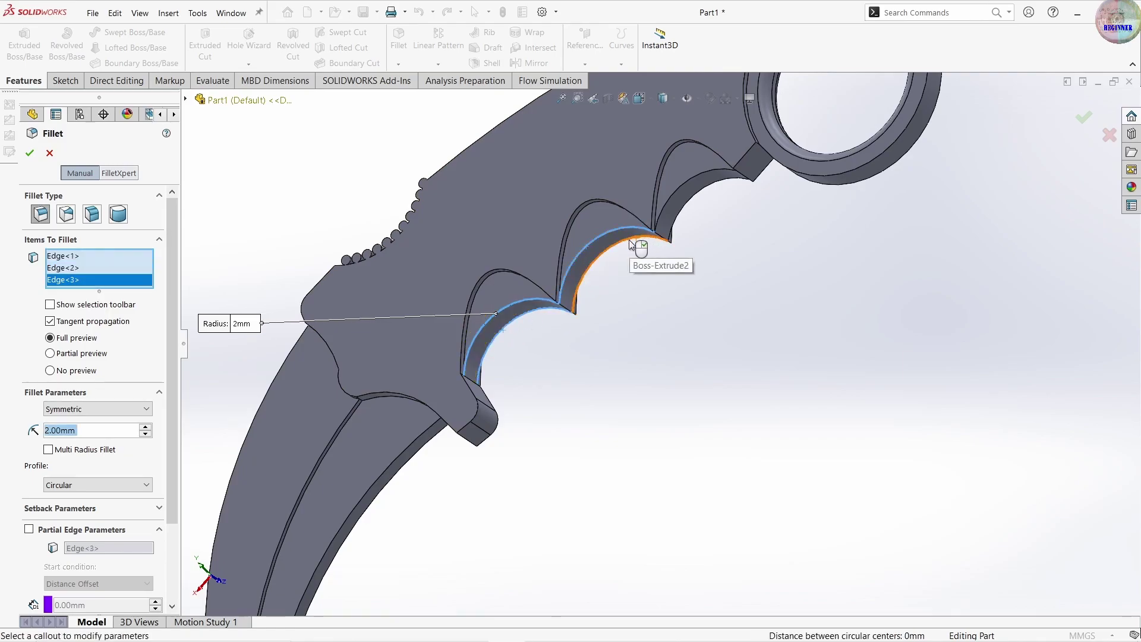
{"action": "left_click", "coordinate": [597, 240]}
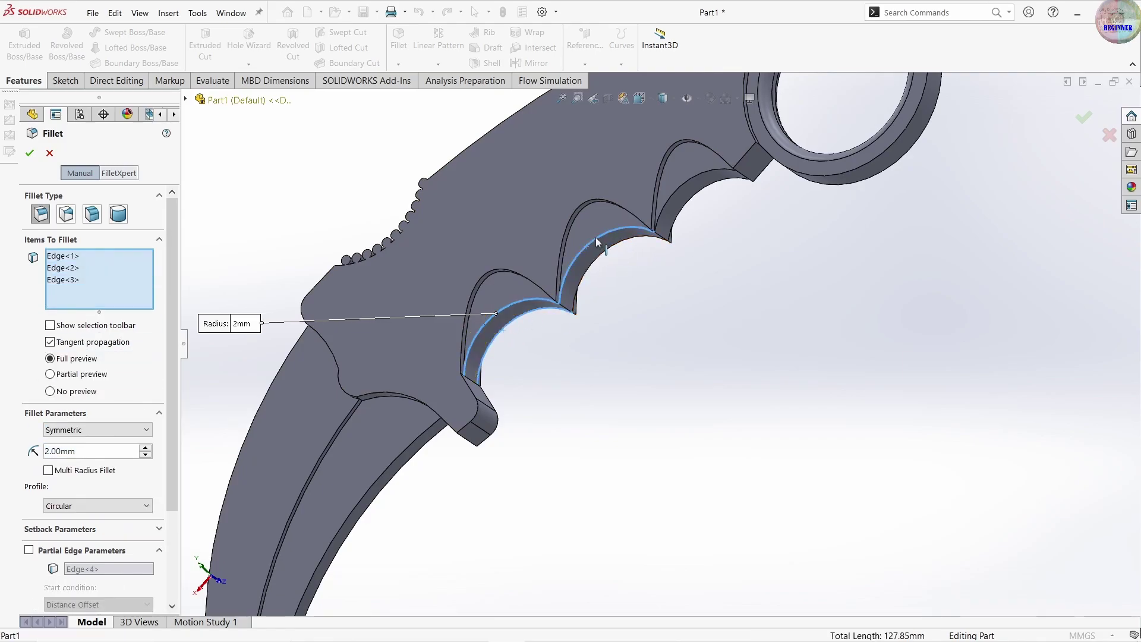
{"action": "left_click", "coordinate": [596, 237]}
{"action": "left_click", "coordinate": [589, 260]}
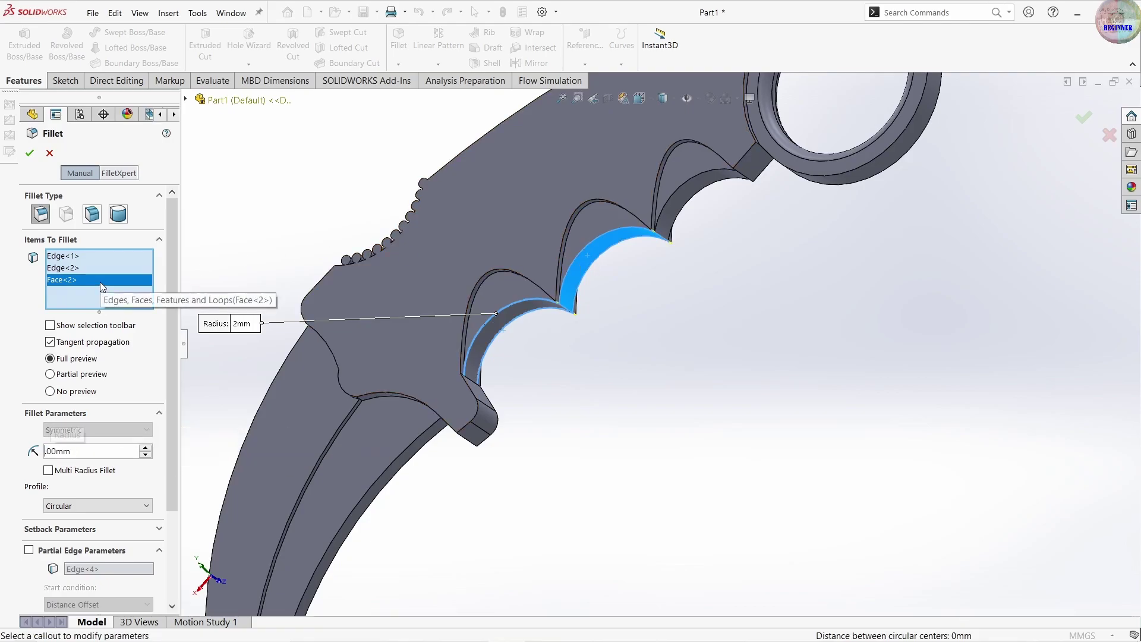
{"action": "key", "text": "Delete"}
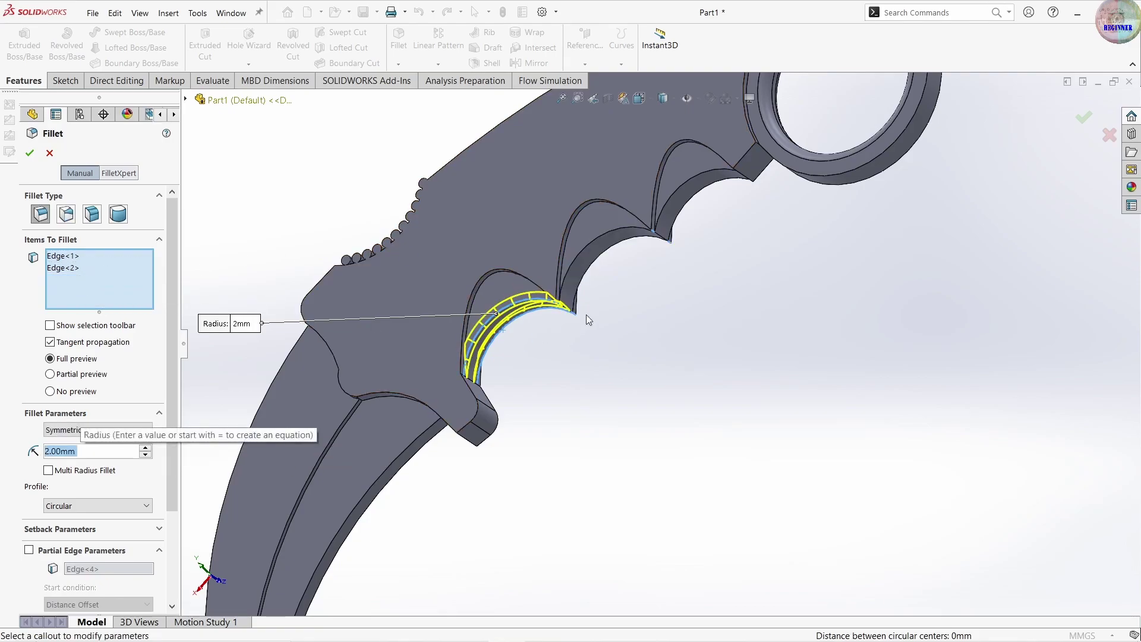
- Add the edges of the groove nearest the ring, leaving the middle groove out
{"action": "left_click", "coordinate": [682, 187]}
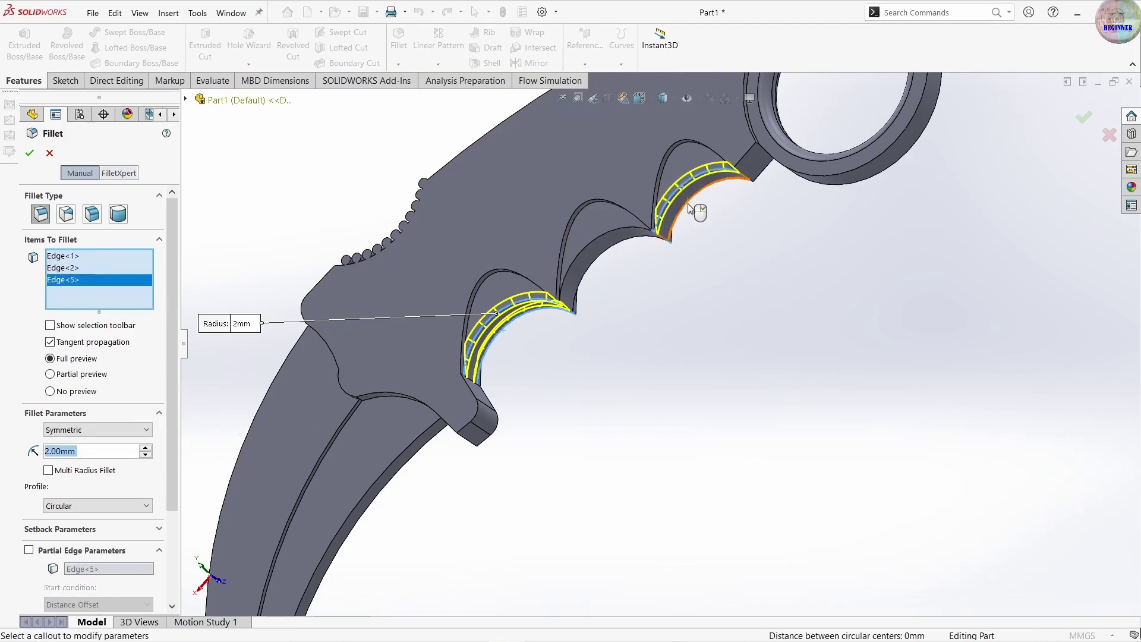
{"action": "left_click", "coordinate": [687, 205]}
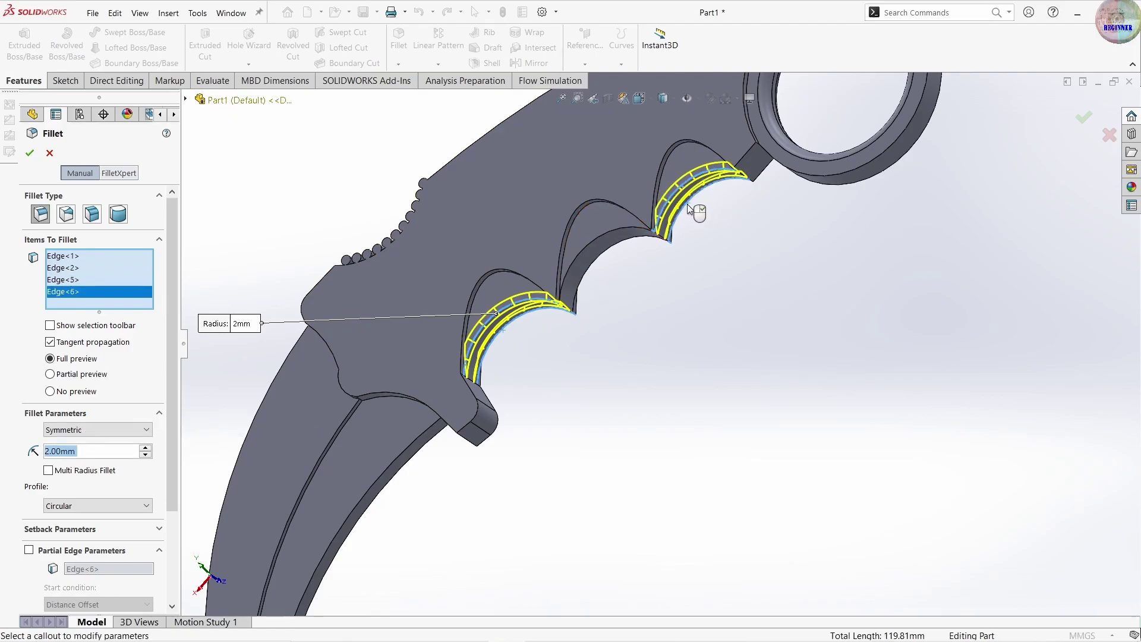
{"action": "left_click", "coordinate": [605, 219]}
{"action": "mouse_move", "coordinate": [641, 318]}
{"action": "middle_mouse_down"}
{"action": "mouse_move", "coordinate": [476, 258]}
{"action": "mouse_move", "coordinate": [489, 242]}
{"action": "mouse_move", "coordinate": [574, 268]}
{"action": "mouse_move", "coordinate": [562, 312]}
{"action": "middle_mouse_up"}
{"action": "key", "text": "Delete"}
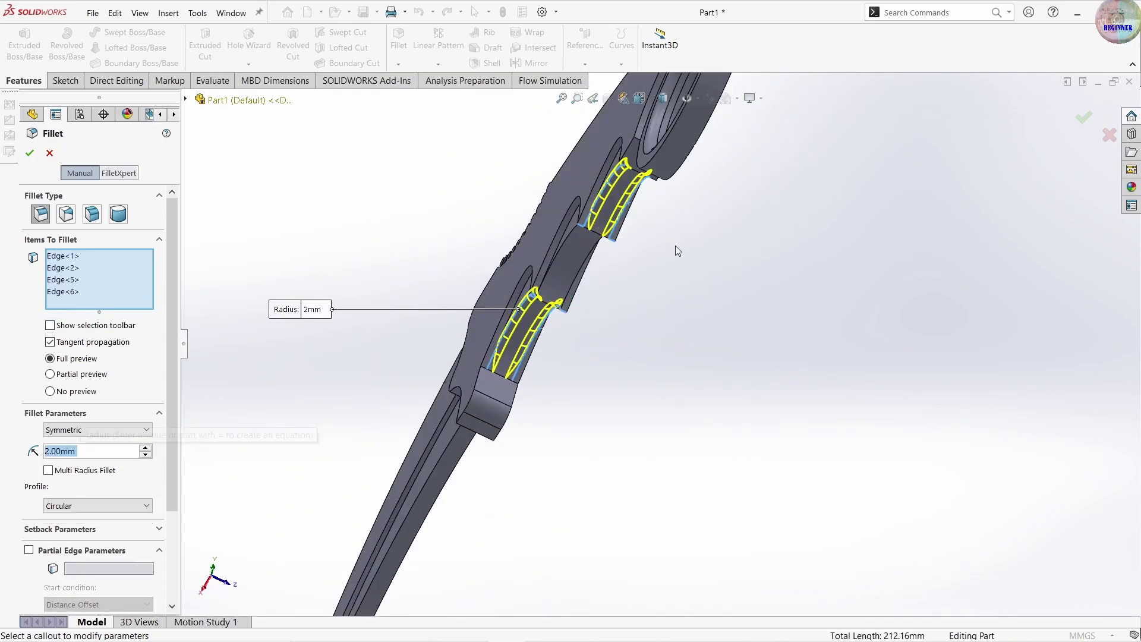
{"action": "middle_click_drag", "start_coordinate": [675, 245], "coordinate": [737, 342]}
{"action": "scroll", "coordinate": [737, 341], "scroll_direction": "down", "scroll_amount": 3}
{"action": "left_click", "coordinate": [730, 317]}
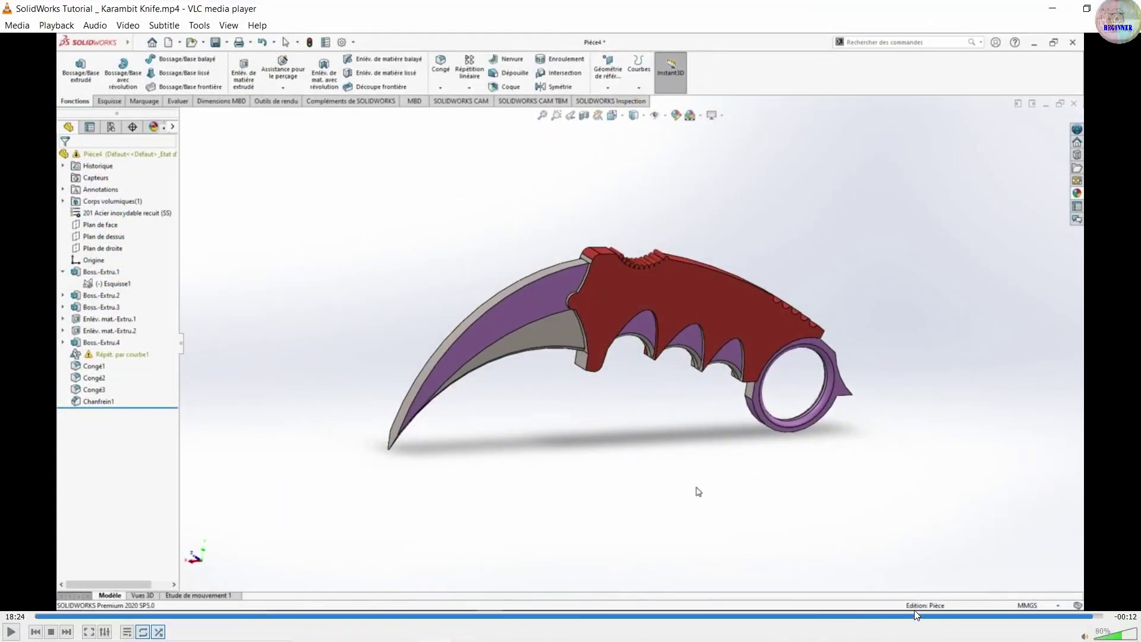
- Skip ahead in the reference tutorial video
{"action": "left_click", "coordinate": [910, 618]}
{"action": "key", "text": "Right"}
{"action": "key", "text": "Right"}
{"action": "key", "text": "Right"}
{"action": "key", "text": "Right"}
{"action": "key", "text": "Right"}
{"action": "key", "text": "Right"}
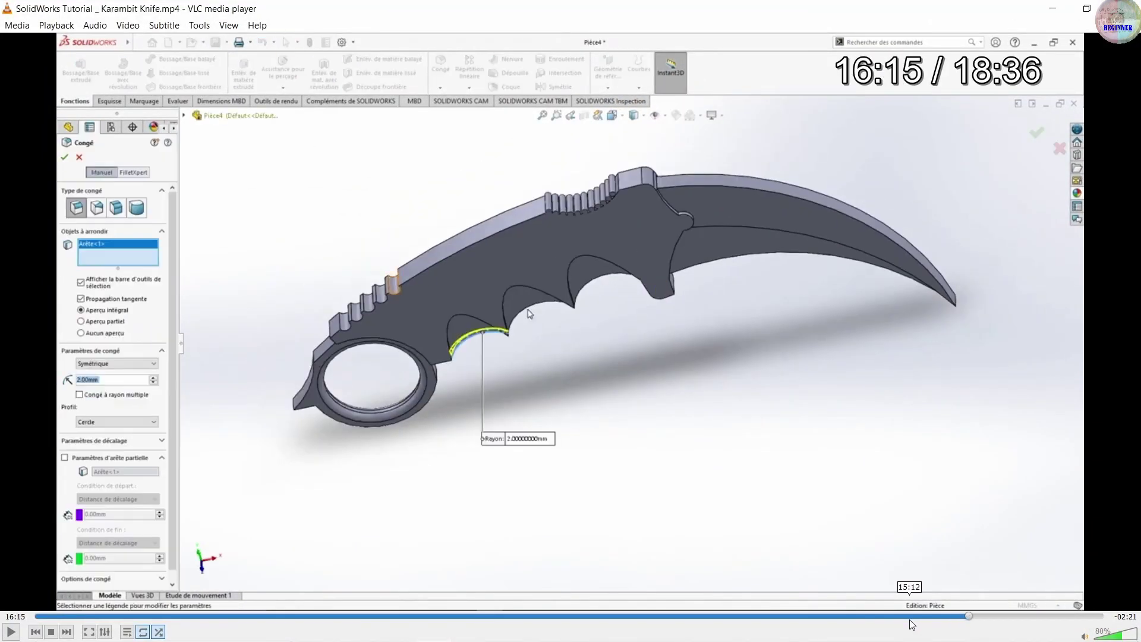
{"action": "key", "text": "Right"}
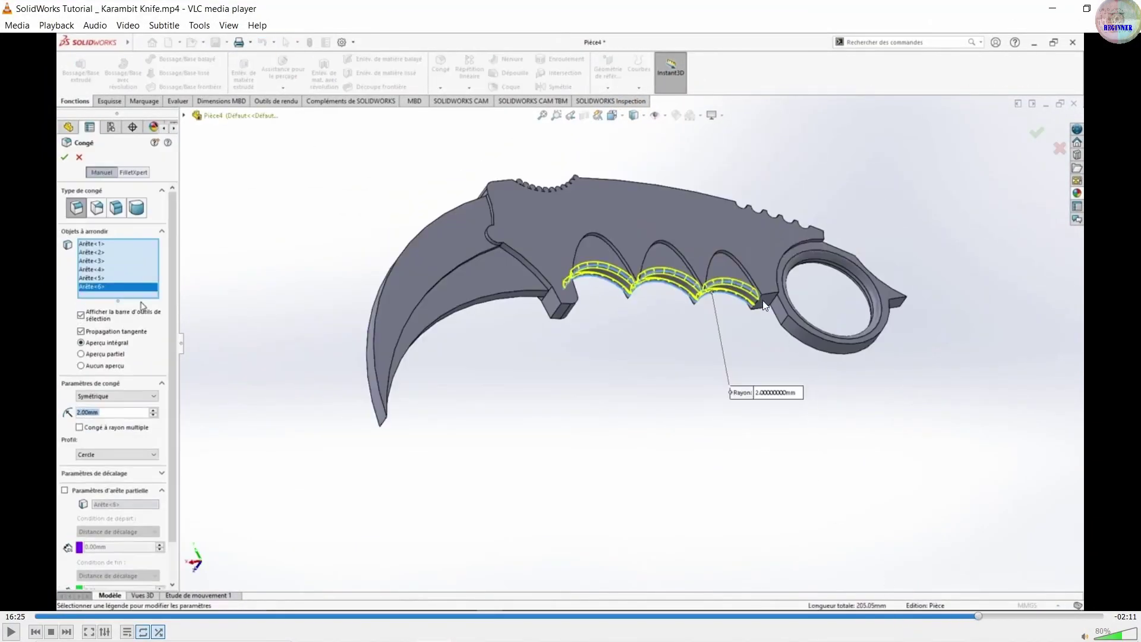
{"action": "key", "text": "Right"}
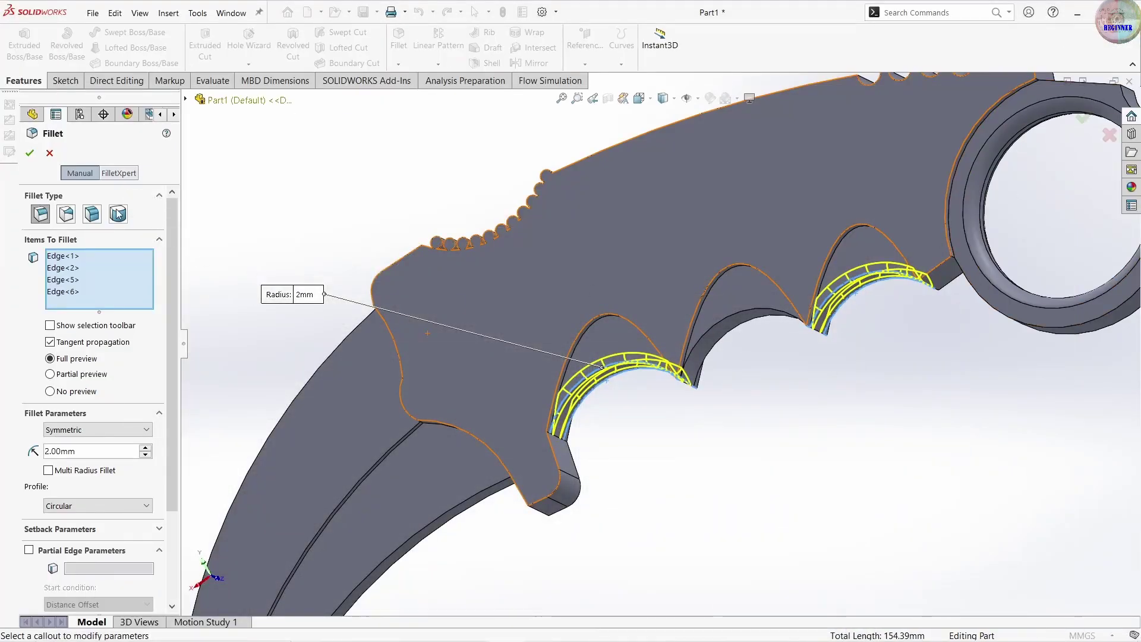
- Accept the 2 mm fillet on the outer finger grooves
{"action": "left_click", "coordinate": [29, 153]}
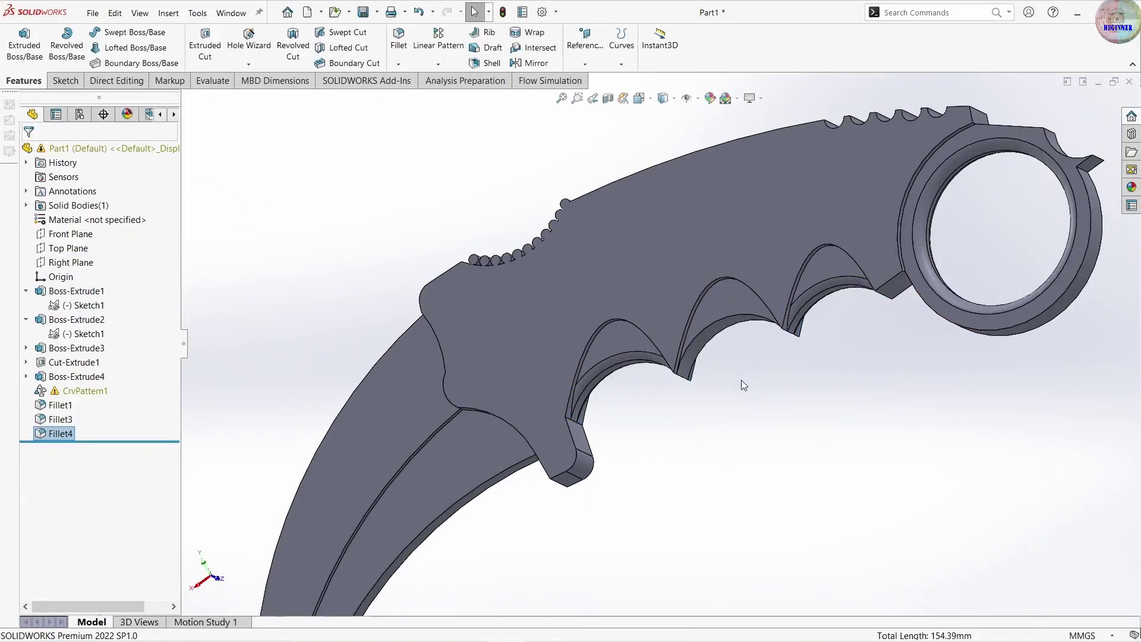
{"action": "scroll", "coordinate": [741, 380], "scroll_direction": "down", "scroll_amount": 5}
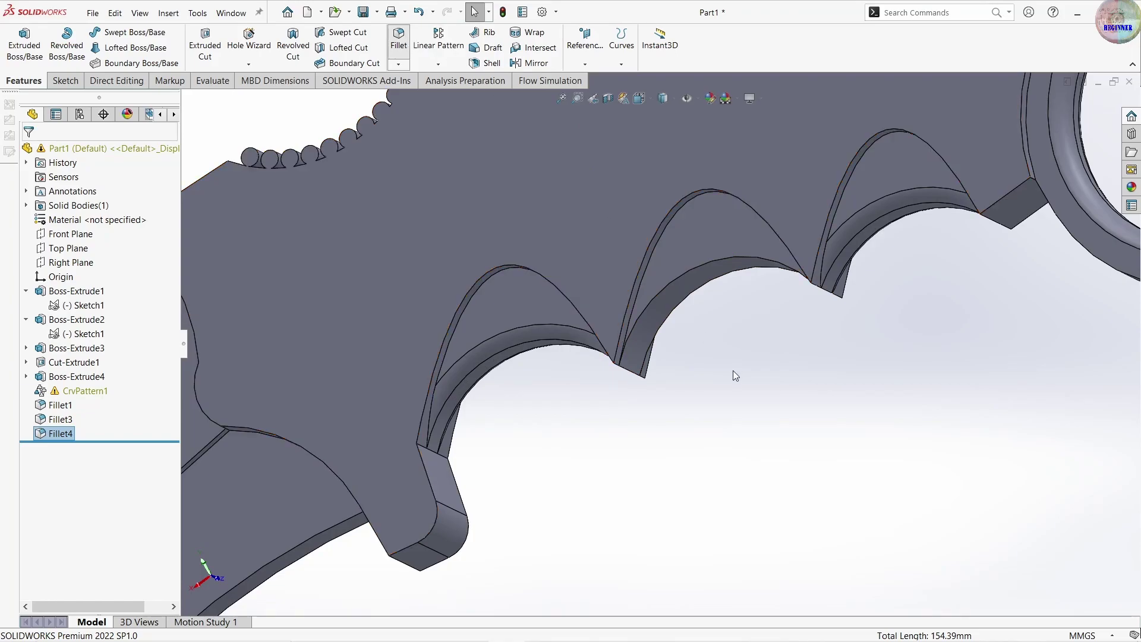
{"action": "scroll", "coordinate": [707, 333], "scroll_direction": "up", "scroll_amount": 5}
{"action": "scroll", "coordinate": [684, 327], "scroll_direction": "up", "scroll_amount": 2}
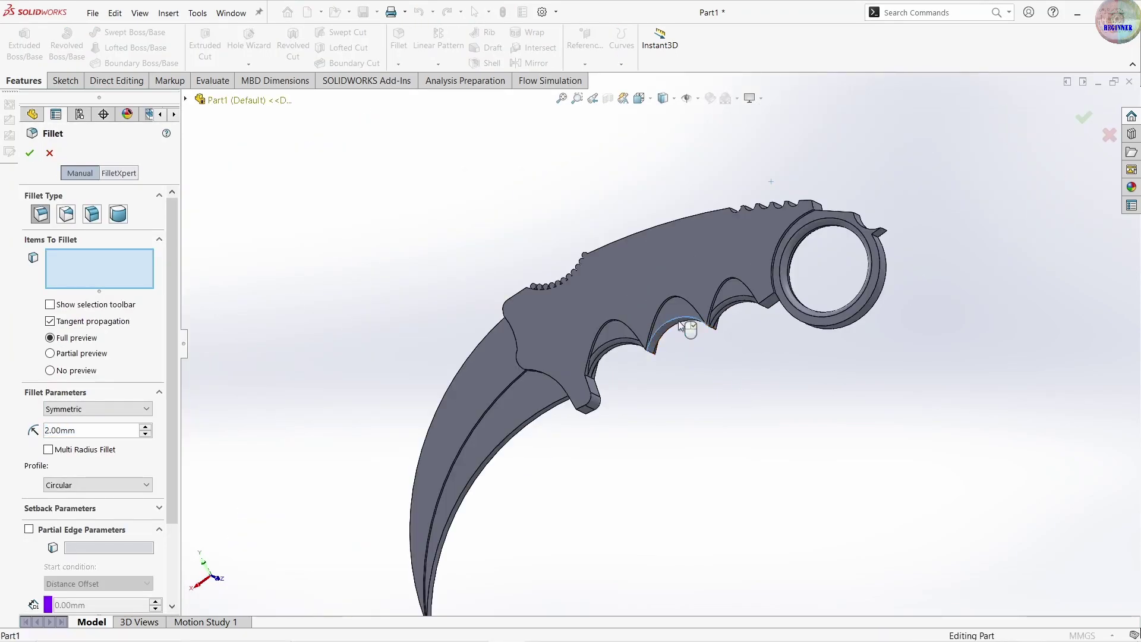
- Fillet the middle groove's two edges at 2 mm
{"action": "left_click", "coordinate": [681, 324]}
{"action": "scroll", "coordinate": [674, 327], "scroll_direction": "up", "scroll_amount": 2}
{"action": "left_click", "coordinate": [684, 326]}
{"action": "scroll", "coordinate": [705, 361], "scroll_direction": "up", "scroll_amount": 1}
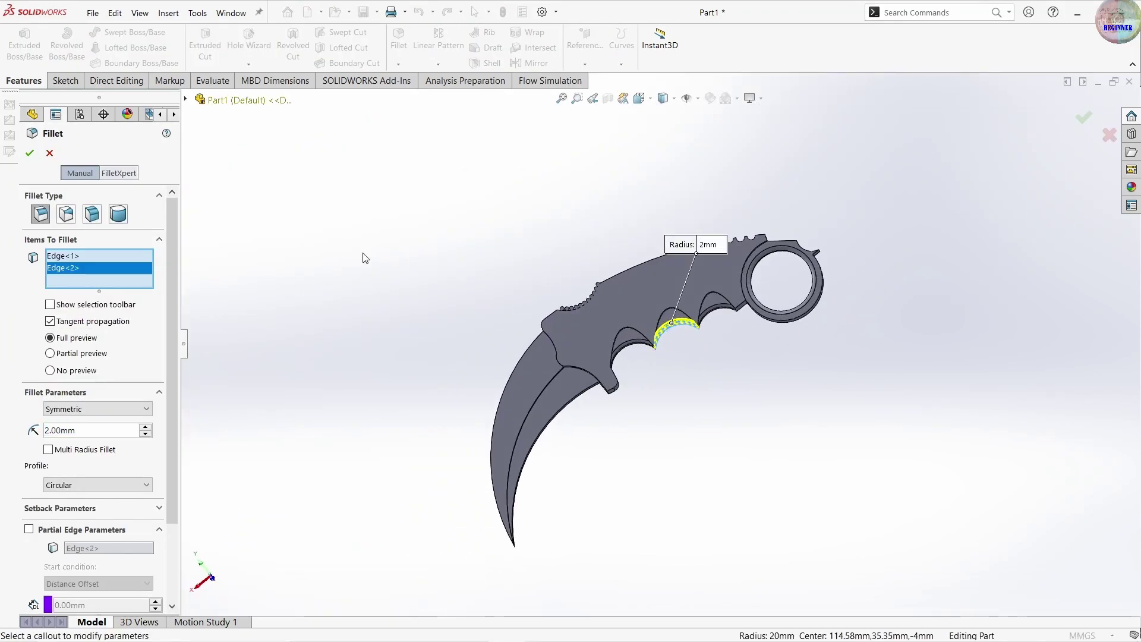
{"action": "left_click", "coordinate": [30, 155]}
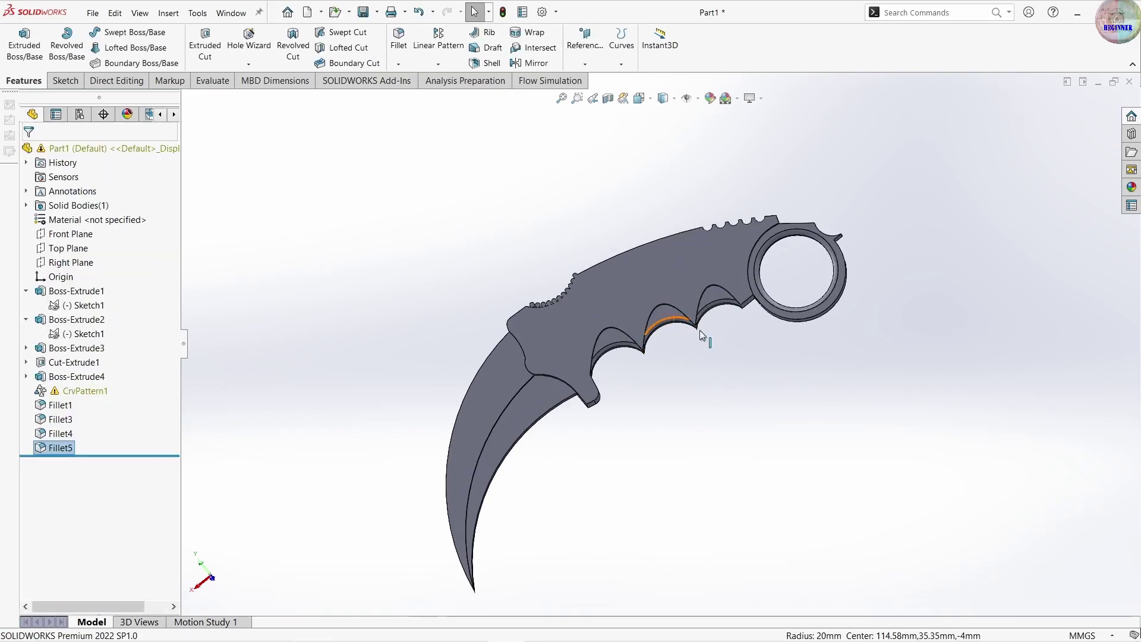
- Orient the knife to a side view showing the blade thickness
{"action": "scroll", "coordinate": [707, 326], "scroll_direction": "down", "scroll_amount": 2}
{"action": "middle_click_drag", "start_coordinate": [688, 339], "coordinate": [793, 303]}
{"action": "key", "text": "ctrl+2"}
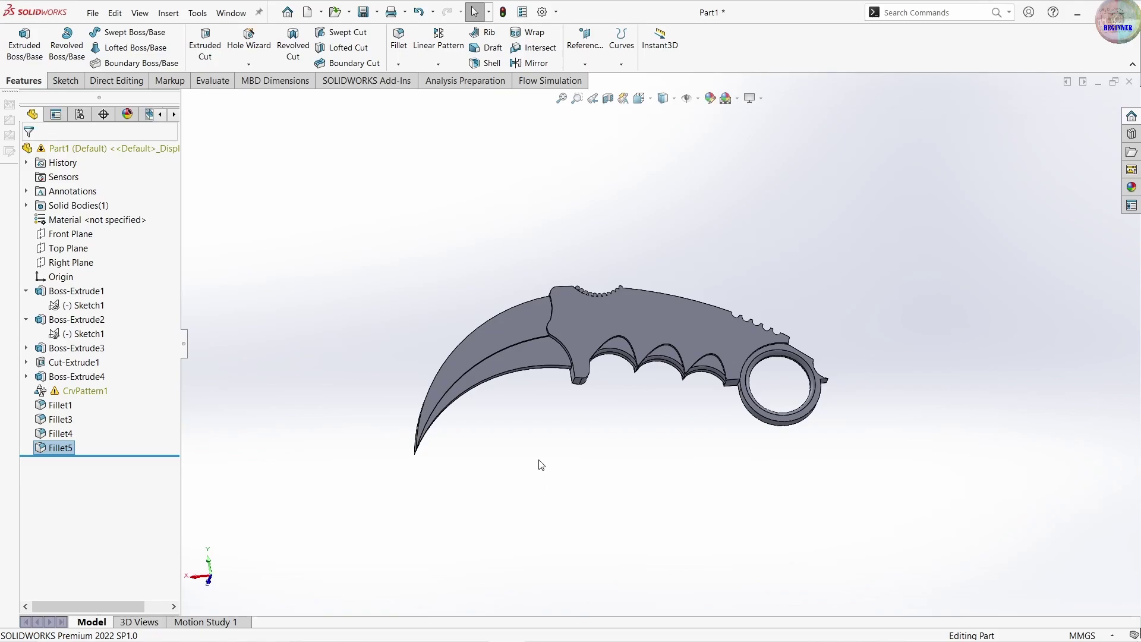
{"action": "scroll", "coordinate": [541, 465], "scroll_direction": "down", "scroll_amount": 2}
{"action": "middle_click_drag", "start_coordinate": [496, 402], "coordinate": [460, 339]}
{"action": "scroll", "coordinate": [460, 345], "scroll_direction": "down", "scroll_amount": 1}
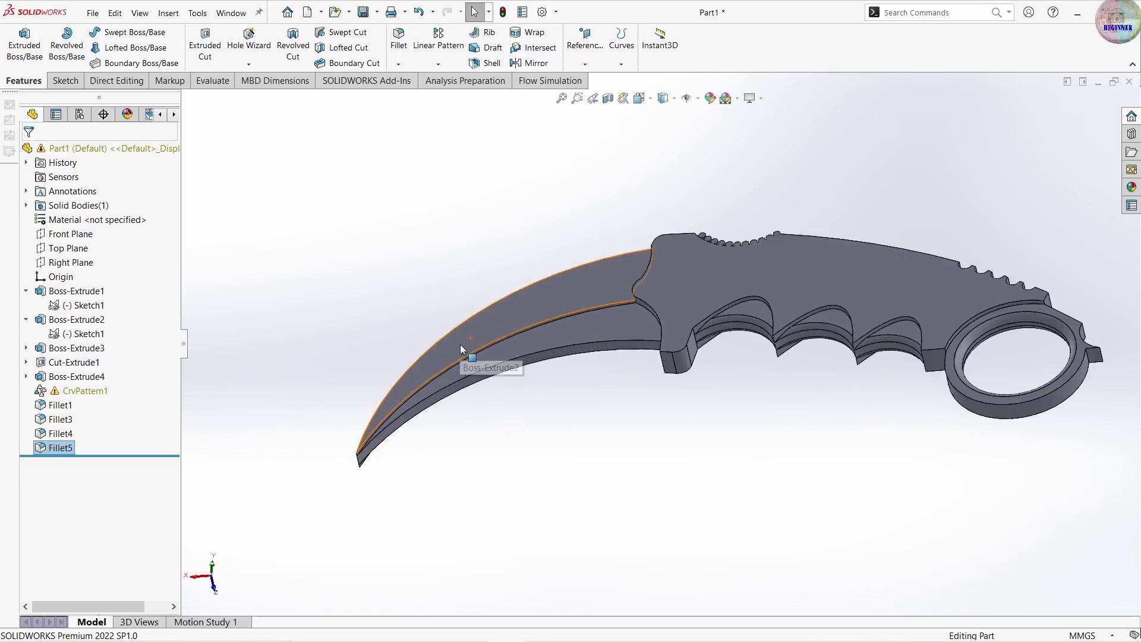
- Chamfer the blade's lower cutting edge at 2 mm × 45°
{"action": "left_click", "coordinate": [407, 64]}
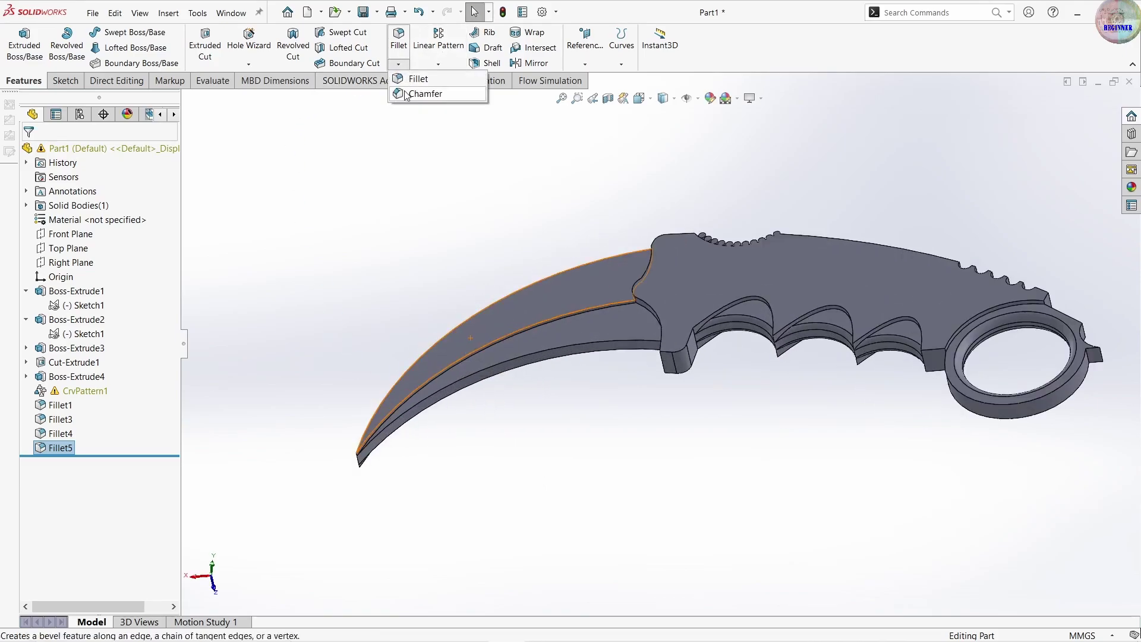
{"action": "left_click", "coordinate": [425, 94]}
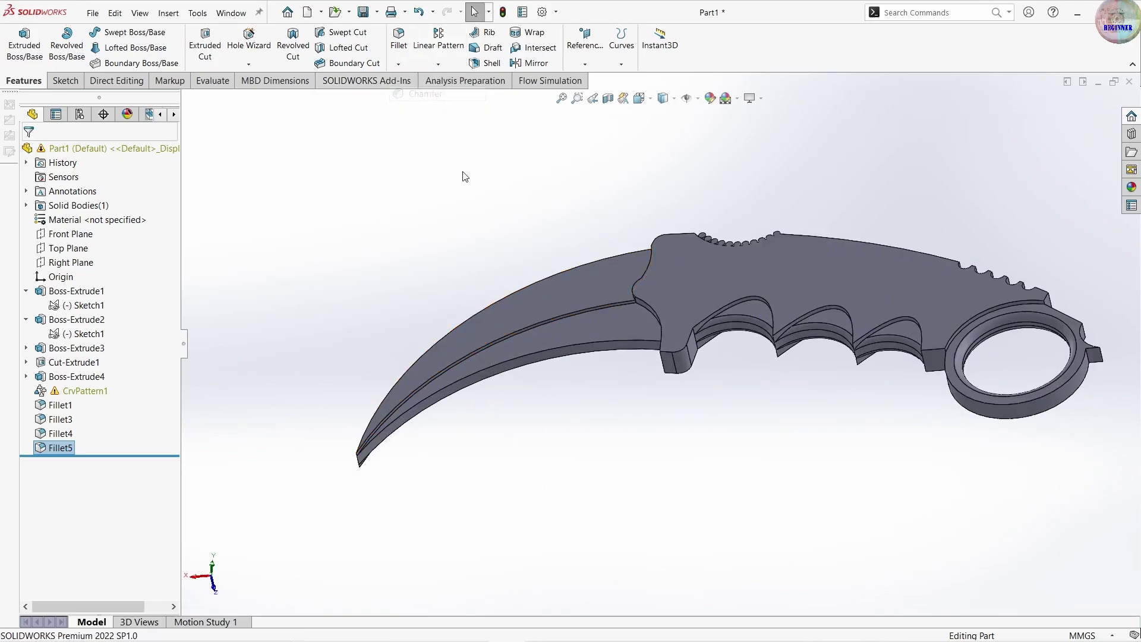
{"action": "left_click", "coordinate": [468, 389]}
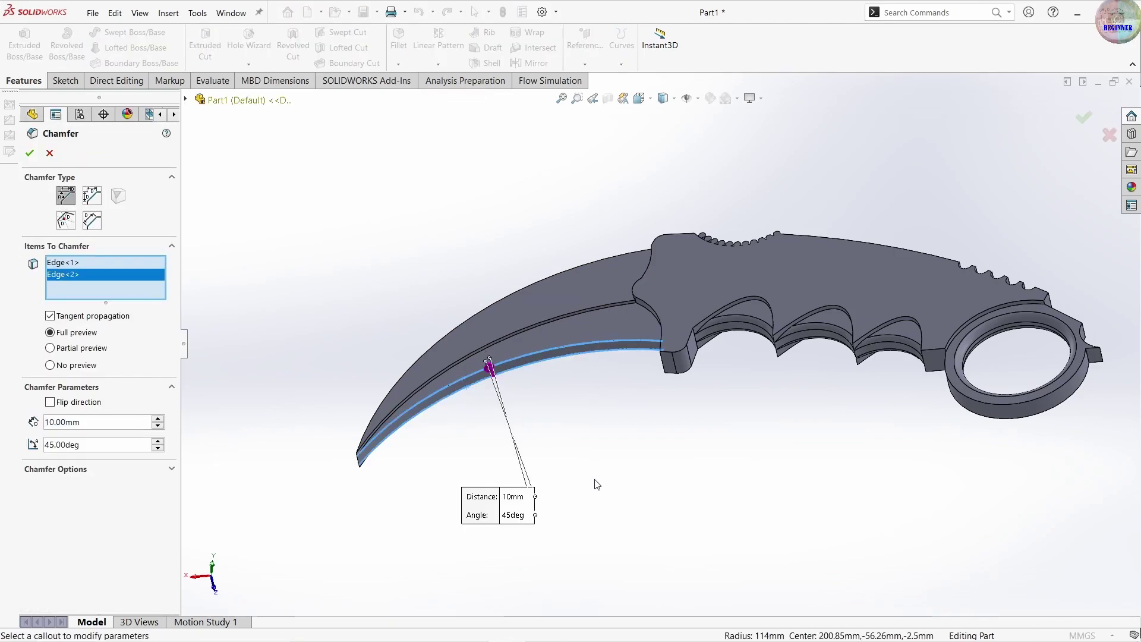
{"action": "middle_click_drag", "start_coordinate": [596, 475], "coordinate": [533, 499]}
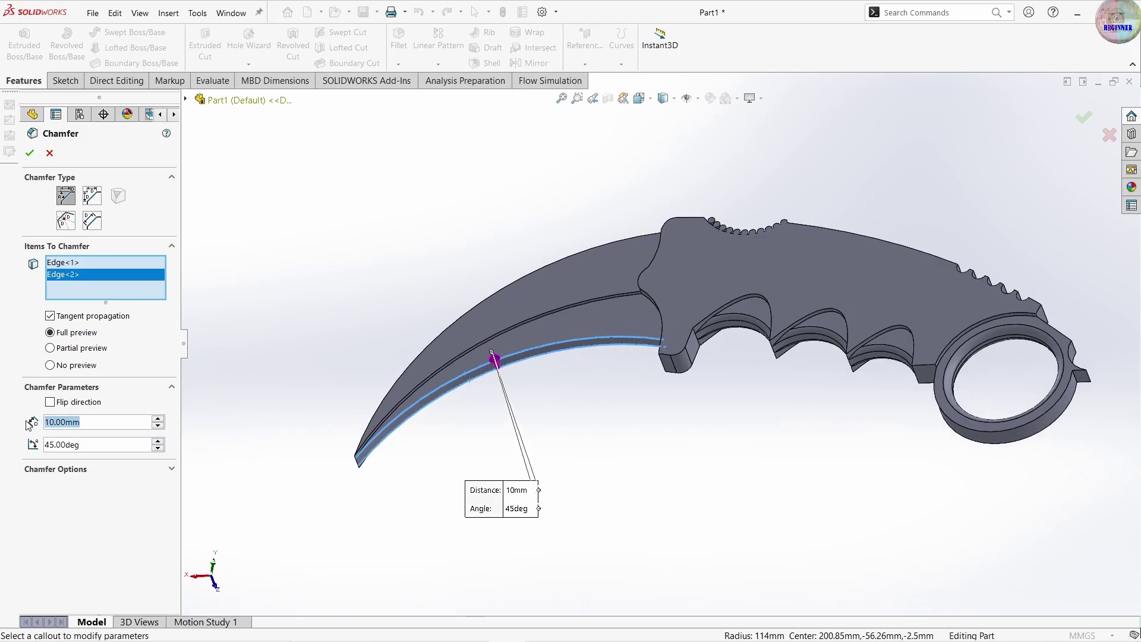
{"action": "type", "text": "2"}
{"action": "key", "text": "Return"}
{"action": "scroll", "coordinate": [470, 414], "scroll_direction": "down", "scroll_amount": 2}
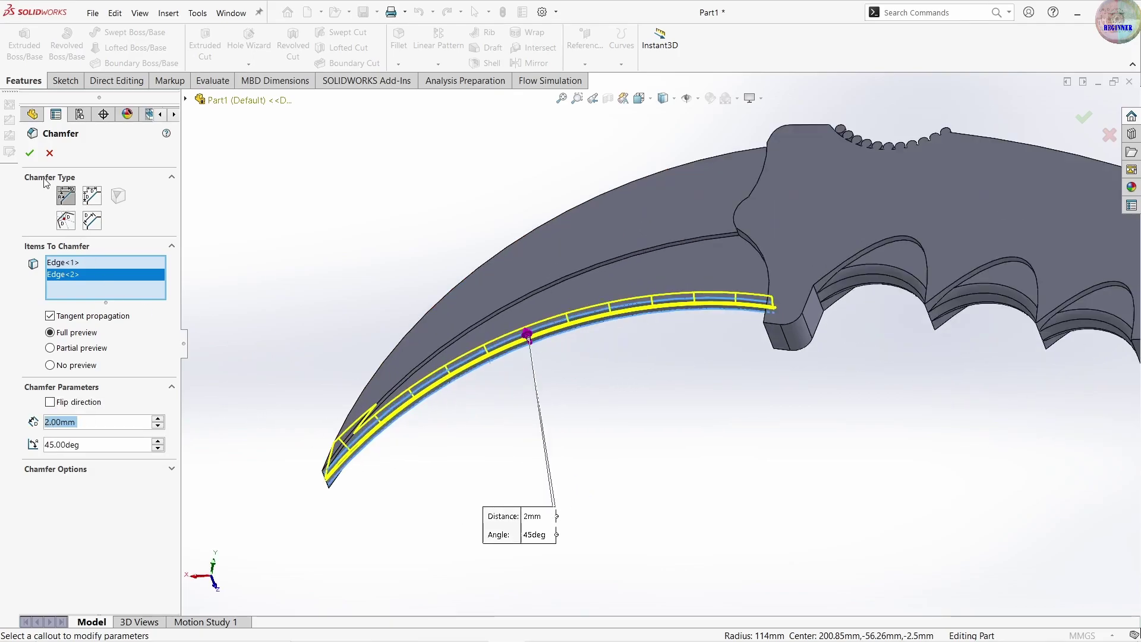
{"action": "key", "text": "Return"}
{"action": "scroll", "coordinate": [487, 386], "scroll_direction": "down", "scroll_amount": 3}
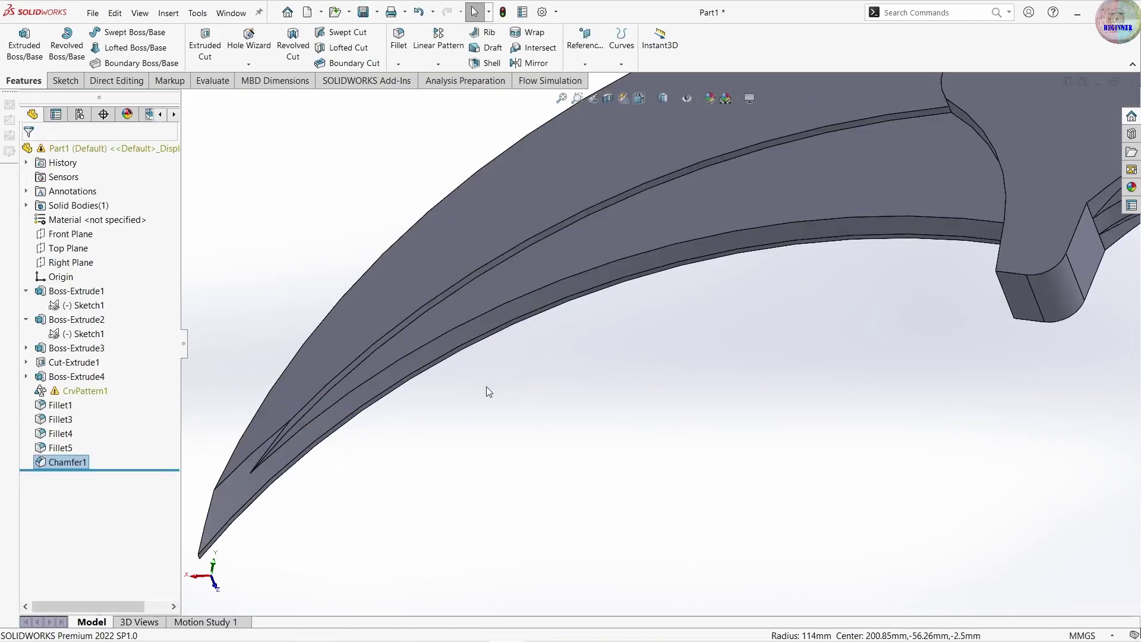
{"action": "mouse_move", "coordinate": [486, 387]}
{"action": "middle_mouse_down"}
{"action": "mouse_move", "coordinate": [515, 533]}
{"action": "mouse_move", "coordinate": [543, 474]}
{"action": "mouse_move", "coordinate": [502, 445]}
{"action": "mouse_move", "coordinate": [537, 519]}
{"action": "mouse_move", "coordinate": [640, 510]}
{"action": "mouse_move", "coordinate": [704, 458]}
{"action": "mouse_move", "coordinate": [591, 484]}
{"action": "mouse_move", "coordinate": [622, 426]}
{"action": "middle_mouse_up"}
{"action": "scroll", "coordinate": [581, 452], "scroll_direction": "down", "scroll_amount": 3}
{"action": "scroll", "coordinate": [592, 483], "scroll_direction": "up", "scroll_amount": 5}
{"action": "scroll", "coordinate": [543, 319], "scroll_direction": "down", "scroll_amount": 3}
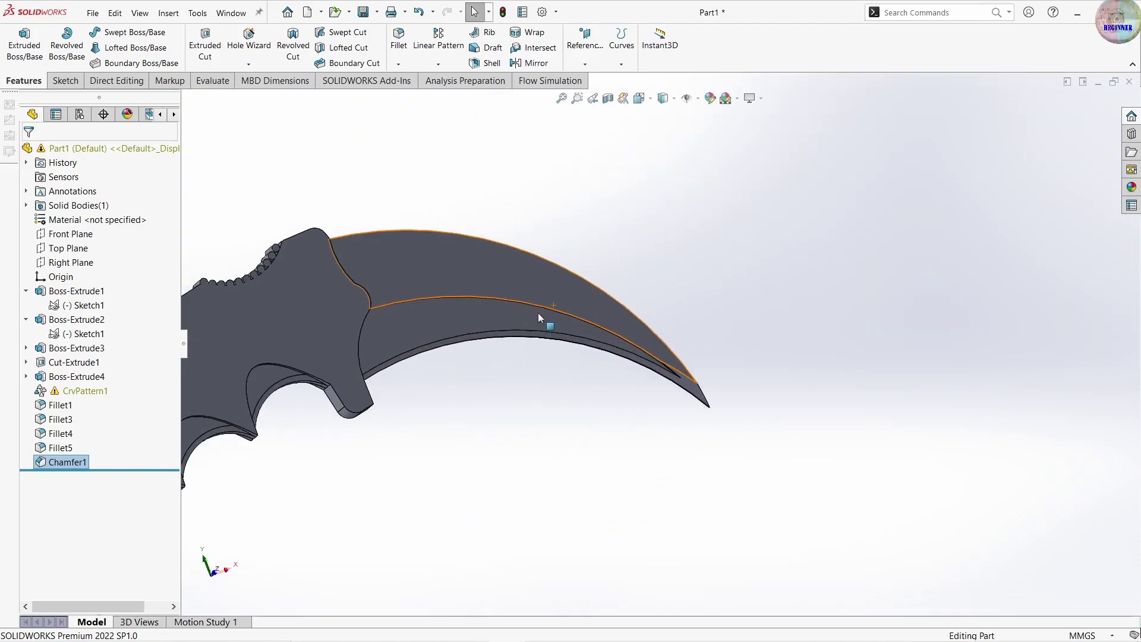
{"action": "scroll", "coordinate": [540, 395], "scroll_direction": "down", "scroll_amount": 3}
{"action": "scroll", "coordinate": [540, 395], "scroll_direction": "up", "scroll_amount": 3}
{"action": "middle_click_drag", "start_coordinate": [540, 394], "coordinate": [362, 247]}
{"action": "scroll", "coordinate": [363, 247], "scroll_direction": "up", "scroll_amount": 3}
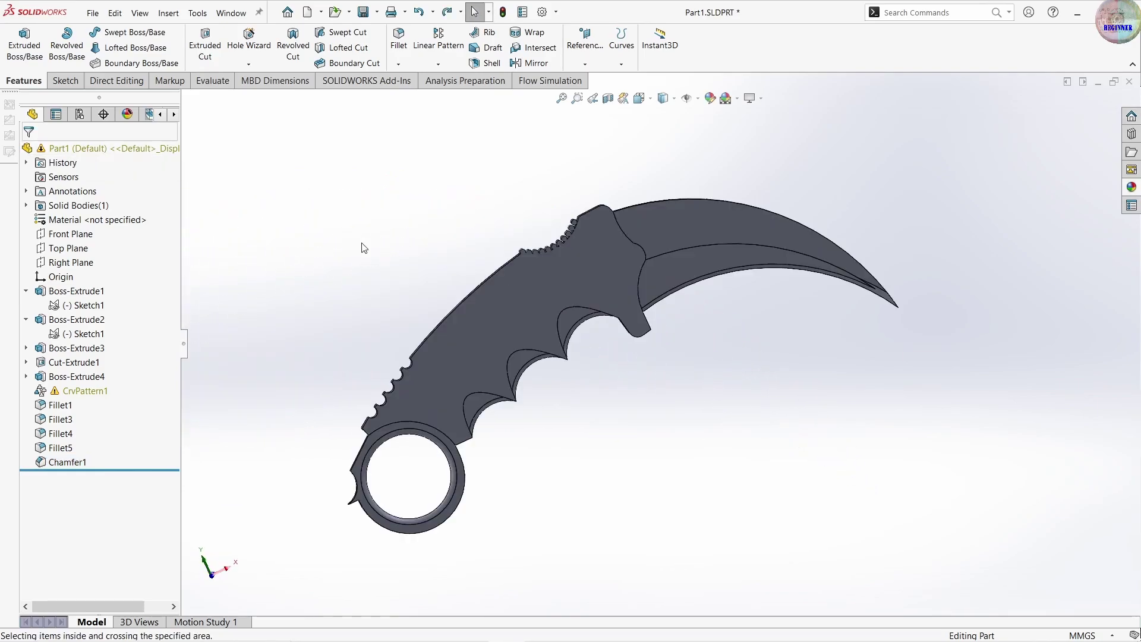
{"action": "scroll", "coordinate": [647, 473], "scroll_direction": "up", "scroll_amount": 3}
{"action": "middle_click_drag", "start_coordinate": [716, 507], "coordinate": [704, 320]}
- Colour the selected handle face bright red (255,0,0)
{"action": "left_click", "coordinate": [705, 319]}
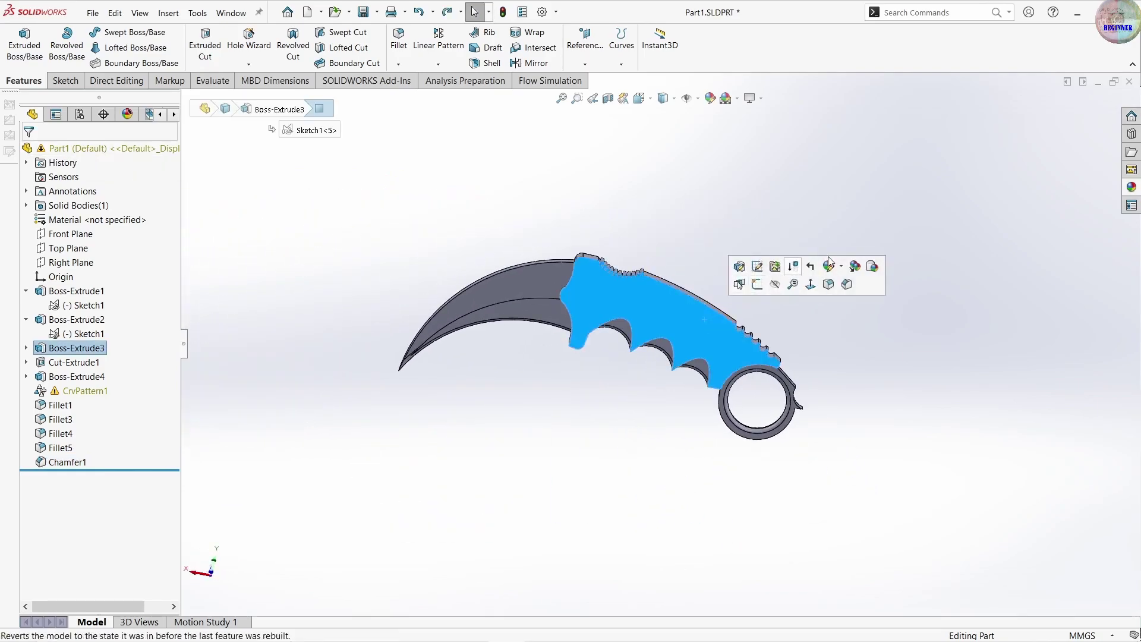
{"action": "left_click", "coordinate": [828, 271]}
{"action": "left_click", "coordinate": [840, 303]}
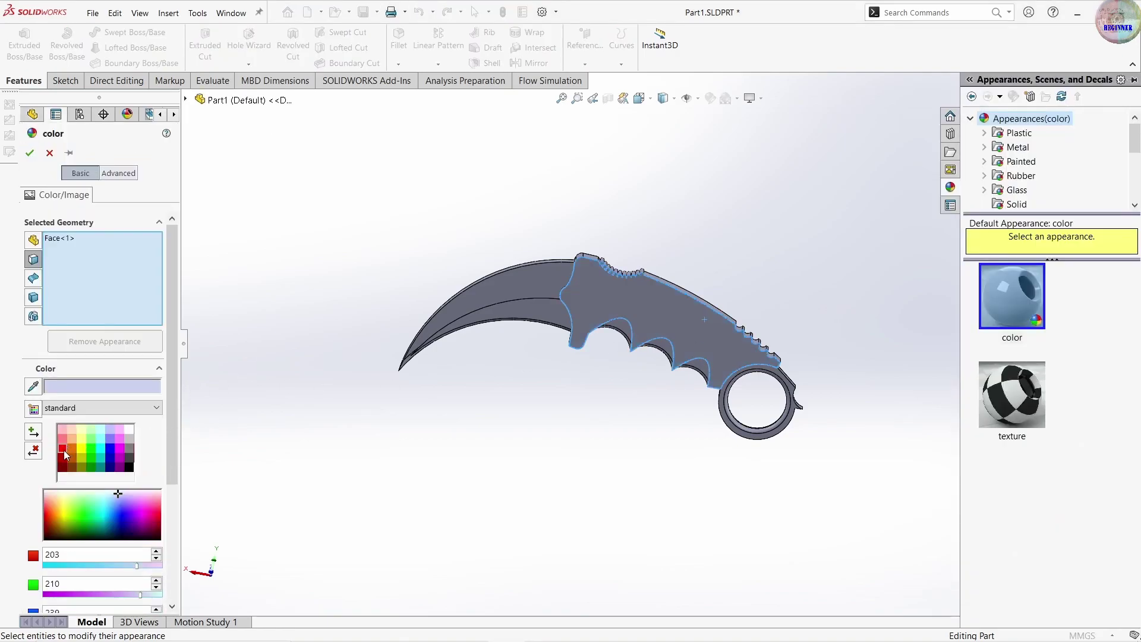
{"action": "left_click", "coordinate": [63, 450]}
{"action": "left_click", "coordinate": [63, 458]}
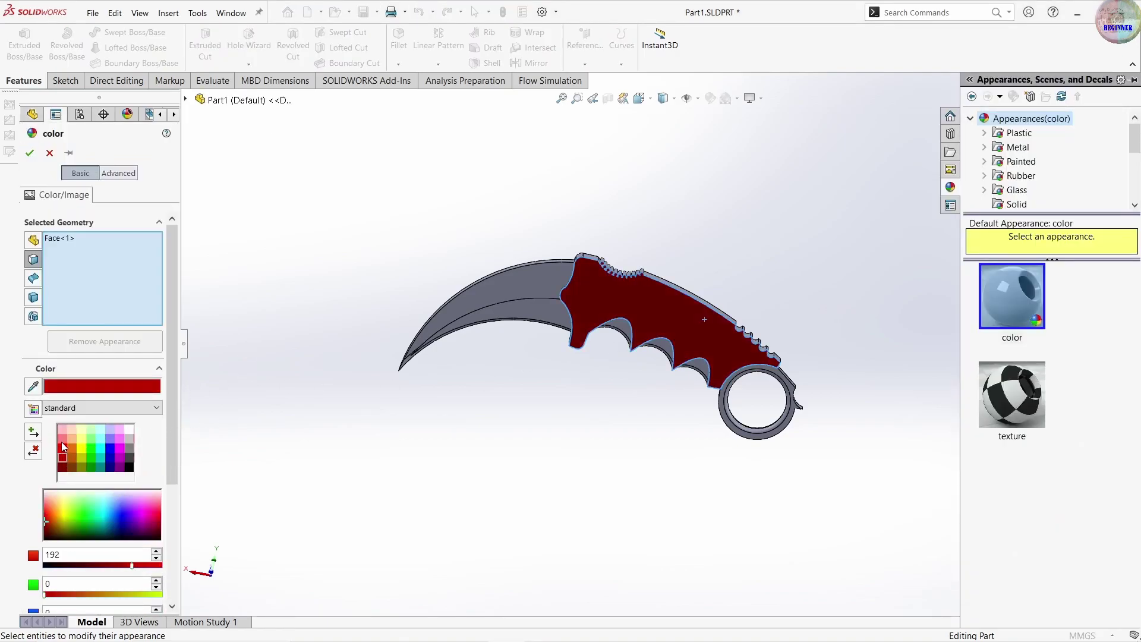
{"action": "left_click", "coordinate": [62, 441]}
- Add the guard top, serrated spine faces and grip's back face to the red colour
{"action": "scroll", "coordinate": [514, 199], "scroll_direction": "down", "scroll_amount": 1}
{"action": "scroll", "coordinate": [514, 199], "scroll_direction": "down", "scroll_amount": 1}
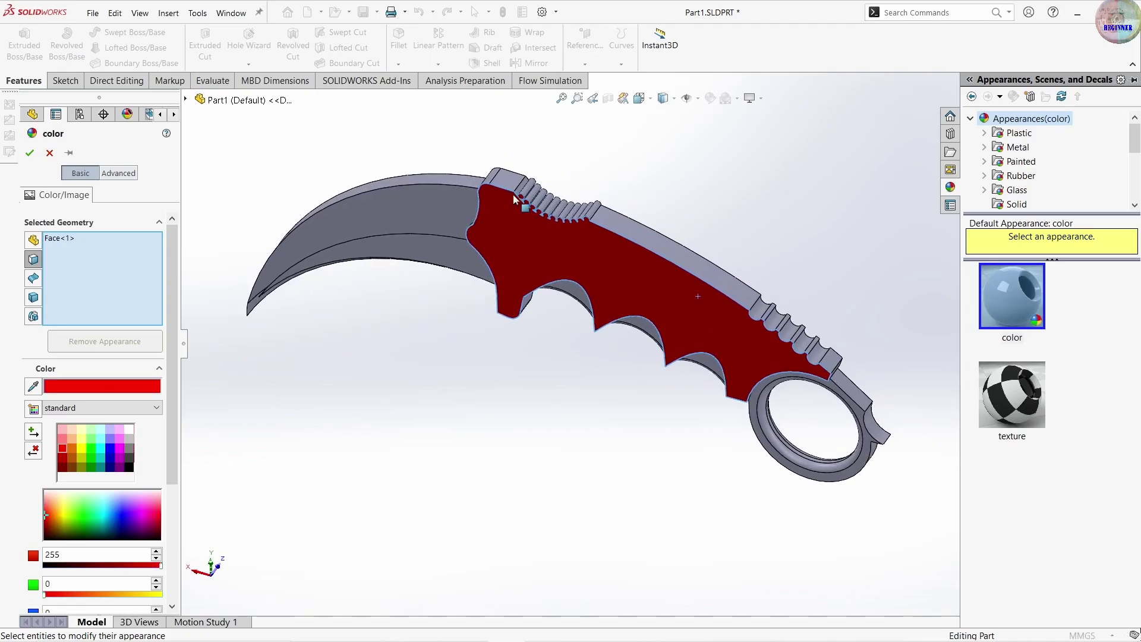
{"action": "left_click", "coordinate": [517, 187]}
{"action": "scroll", "coordinate": [642, 184], "scroll_direction": "up", "scroll_amount": 2}
{"action": "left_click_drag", "start_coordinate": [504, 178], "coordinate": [621, 271]}
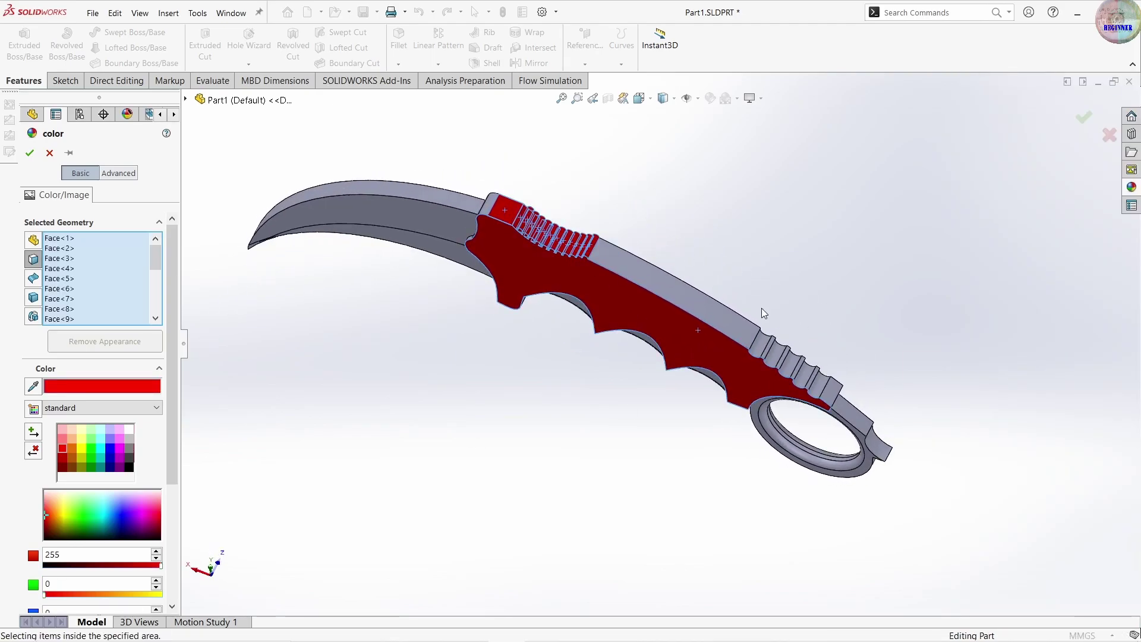
{"action": "middle_click_drag", "start_coordinate": [765, 313], "coordinate": [767, 346]}
{"action": "left_click_drag", "start_coordinate": [835, 429], "coordinate": [851, 419]}
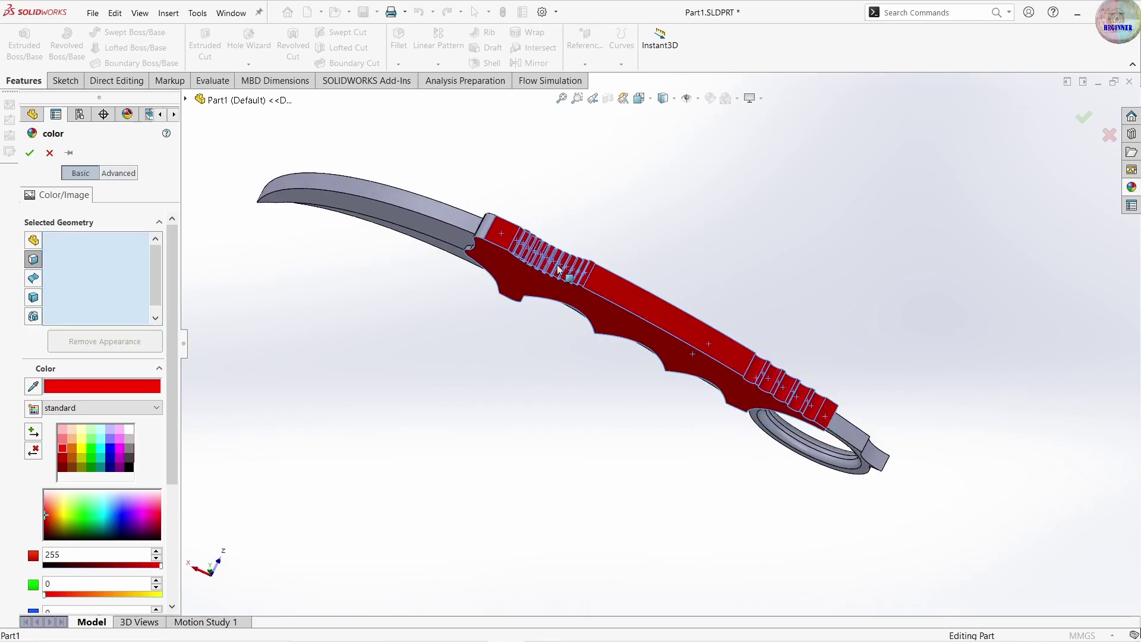
{"action": "middle_click_drag", "start_coordinate": [604, 338], "coordinate": [559, 376]}
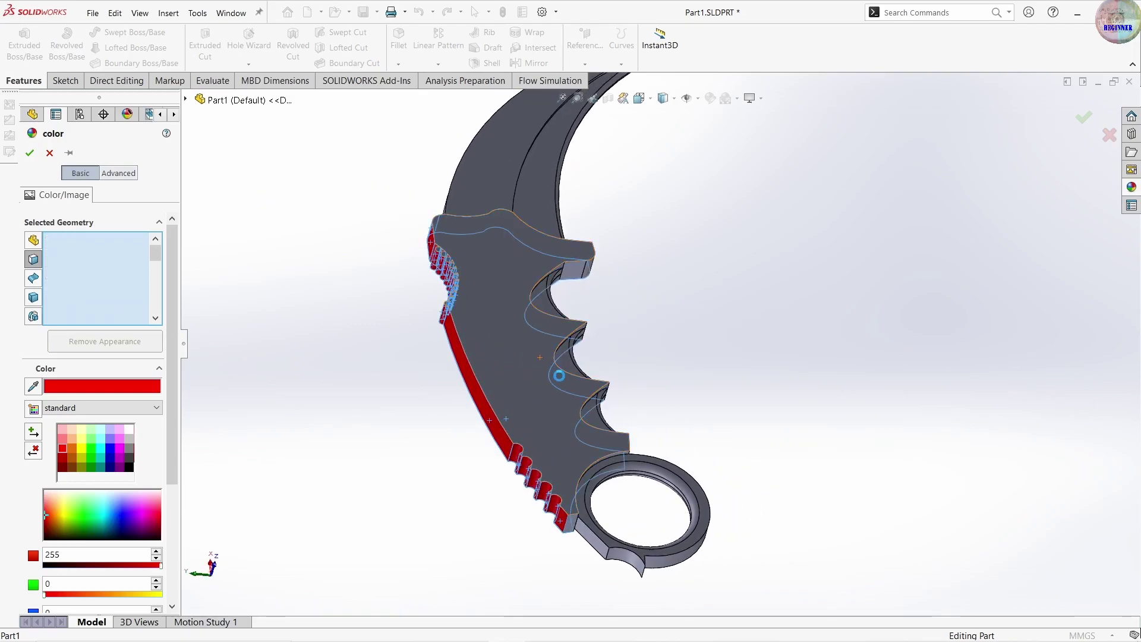
{"action": "left_click", "coordinate": [559, 375]}
- Confirm the red appearance on the handle faces
{"action": "middle_click_drag", "start_coordinate": [487, 497], "coordinate": [597, 476]}
{"action": "scroll", "coordinate": [597, 475], "scroll_direction": "up", "scroll_amount": 3}
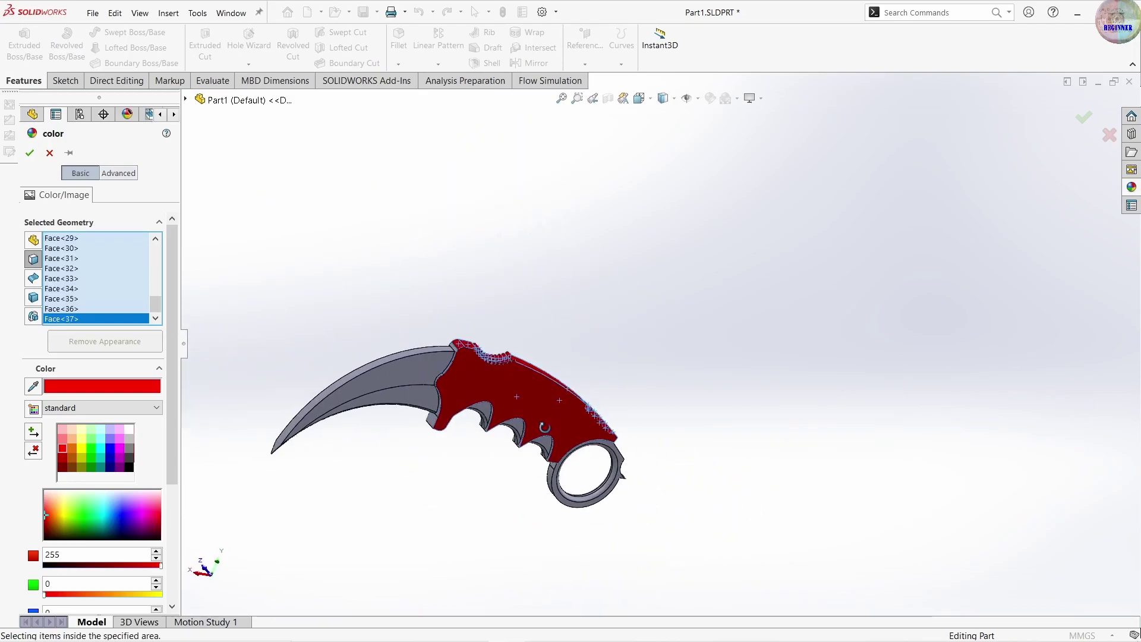
{"action": "scroll", "coordinate": [597, 476], "scroll_direction": "down", "scroll_amount": 1}
{"action": "scroll", "coordinate": [597, 476], "scroll_direction": "down", "scroll_amount": 4}
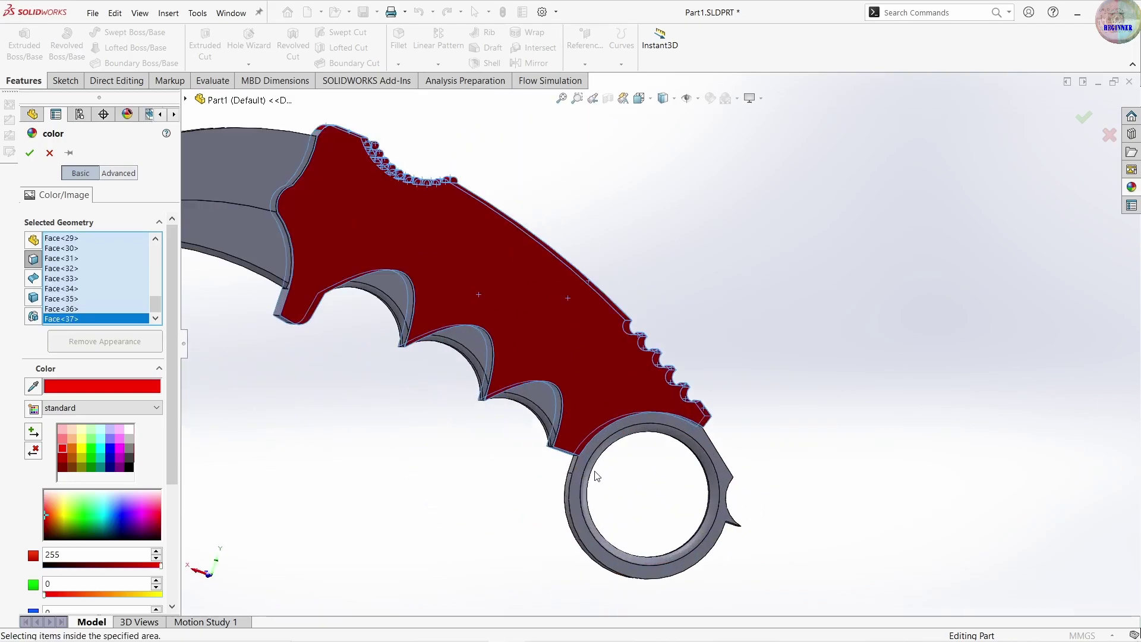
{"action": "left_click", "coordinate": [1085, 117]}
{"action": "scroll", "coordinate": [553, 559], "scroll_direction": "up", "scroll_amount": 3}
{"action": "scroll", "coordinate": [552, 559], "scroll_direction": "up", "scroll_amount": 2}
{"action": "left_click", "coordinate": [1131, 188]}
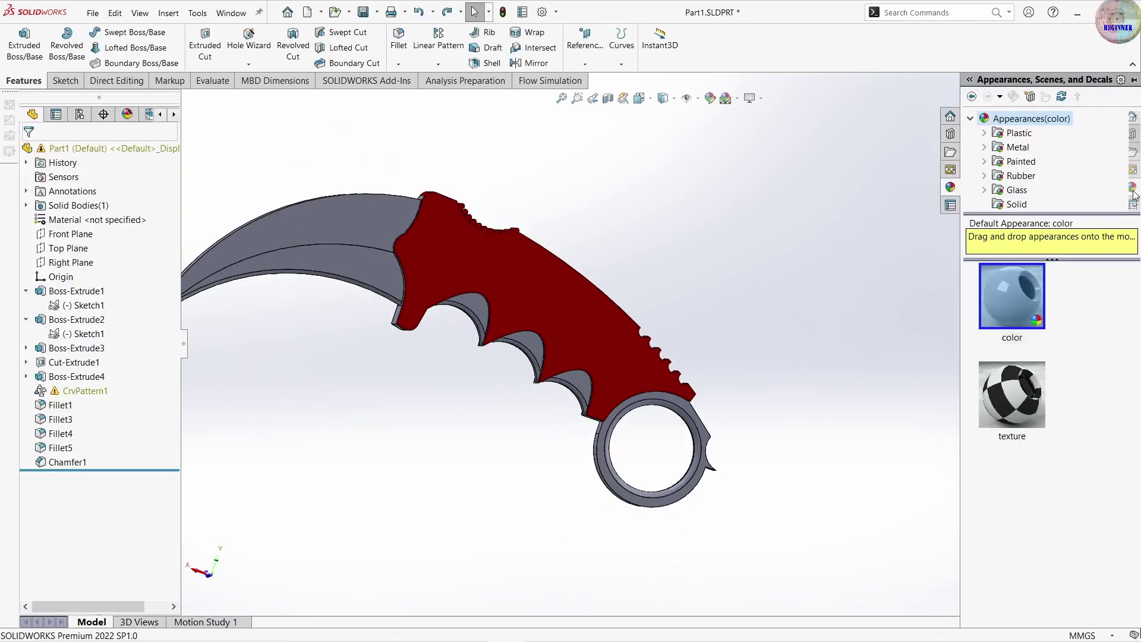
- Apply the Metal > polished steel appearance to the blade
{"action": "left_click", "coordinate": [1015, 132]}
{"action": "mouse_move", "coordinate": [1012, 299]}
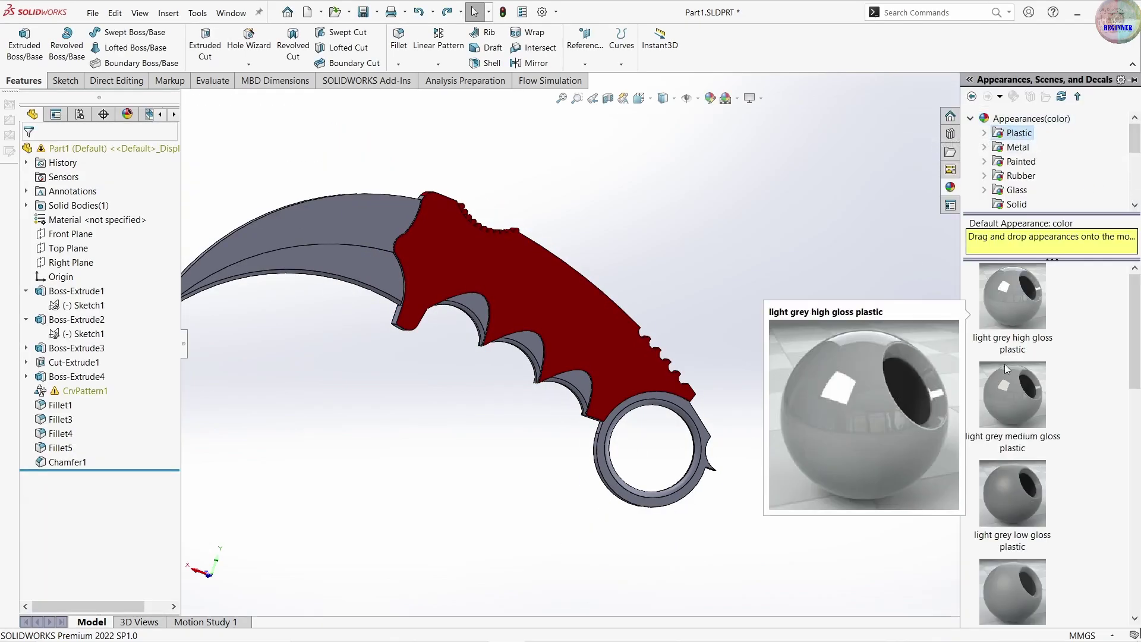
{"action": "left_click", "coordinate": [1017, 146]}
{"action": "left_click", "coordinate": [1022, 289]}
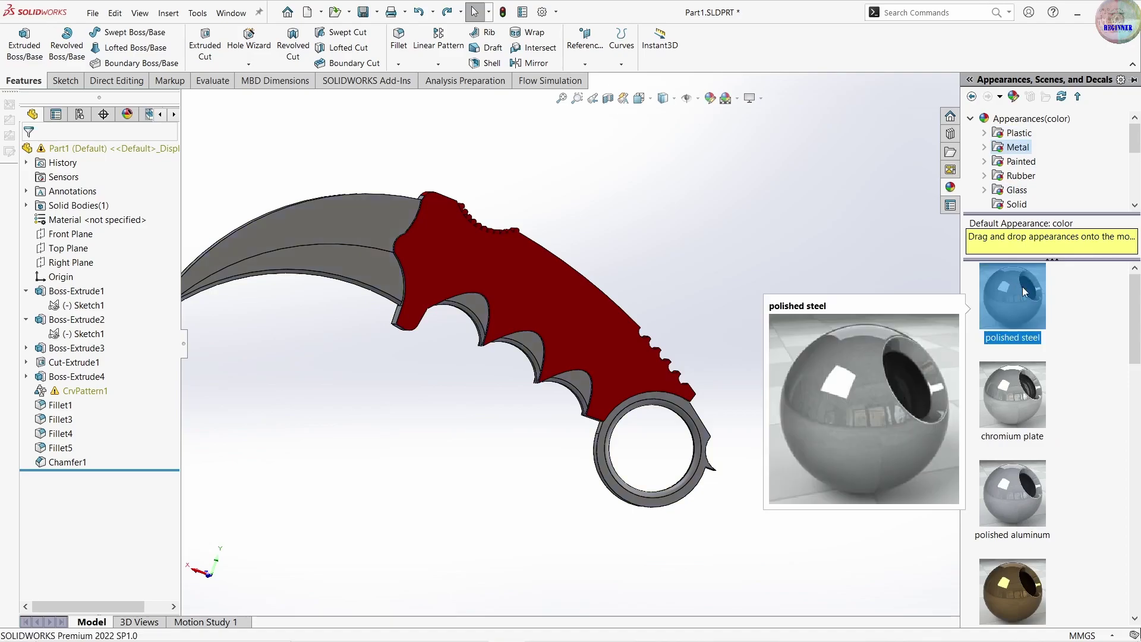
{"action": "left_click_drag", "start_coordinate": [1022, 287], "coordinate": [234, 264]}
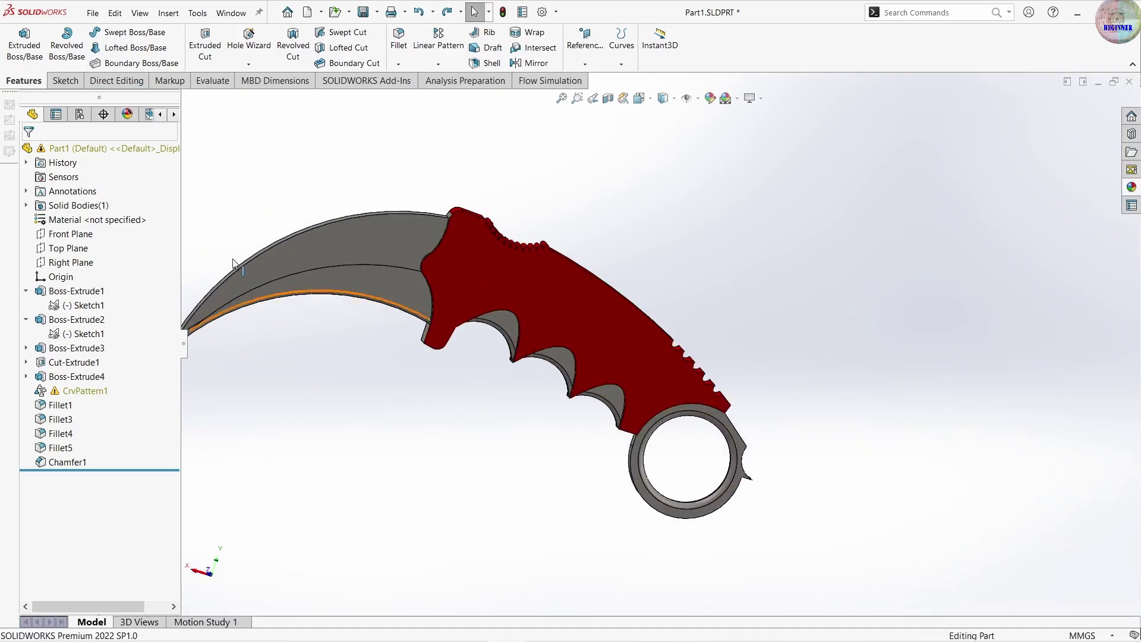
{"action": "left_click_drag", "start_coordinate": [411, 242], "coordinate": [413, 244]}
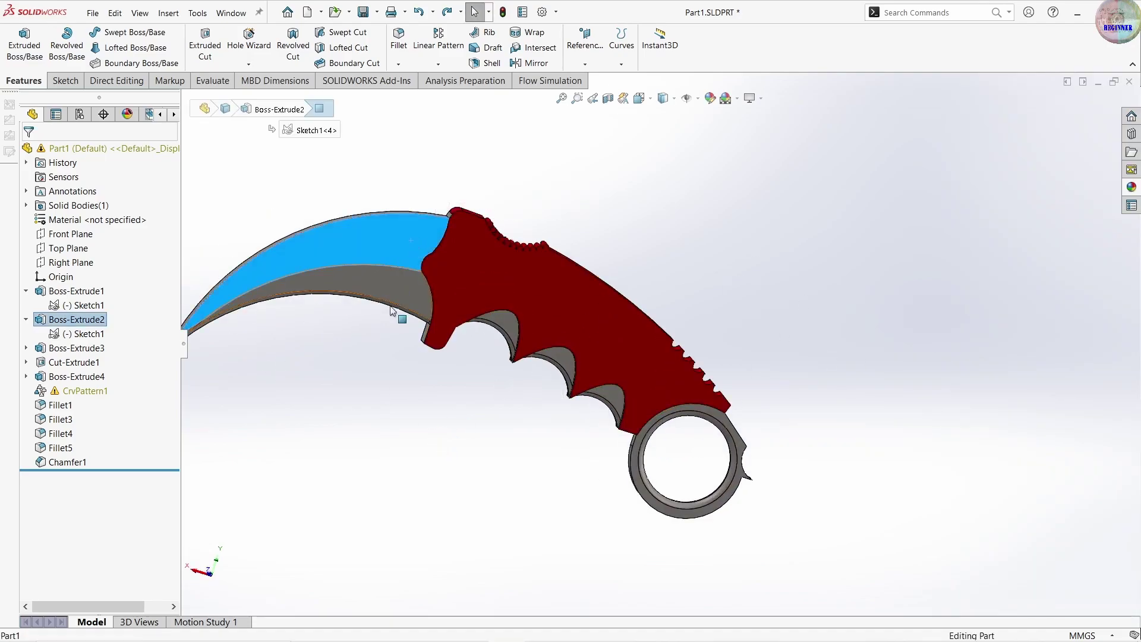
{"action": "left_click", "coordinate": [369, 329]}
{"action": "mouse_move", "coordinate": [447, 629]}
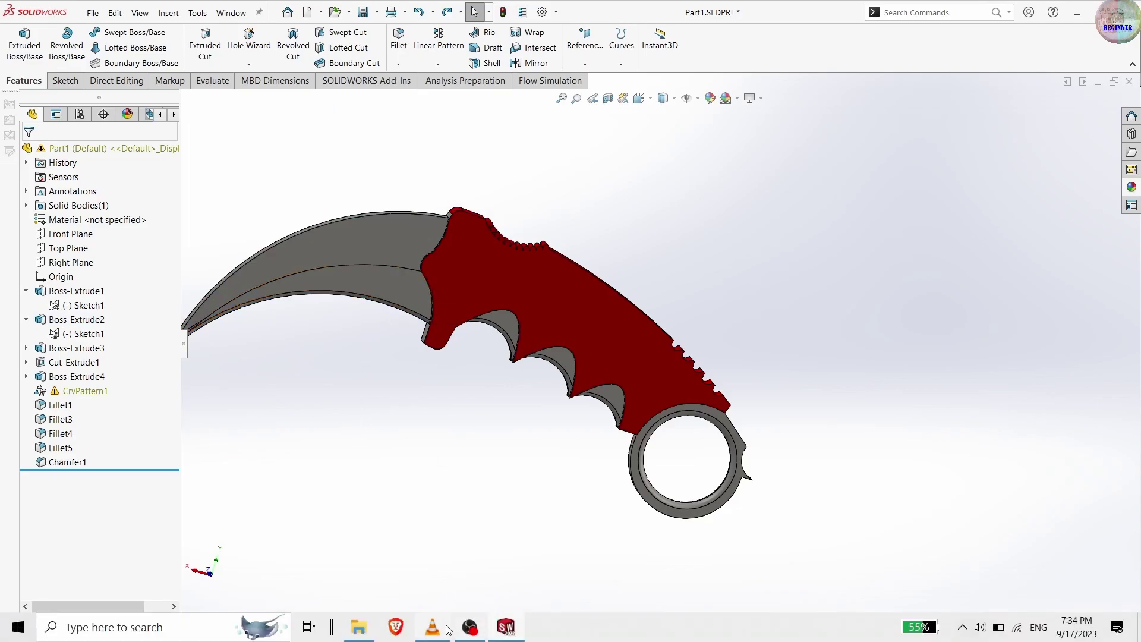
- Select the blade's flat face for its own colour setting
{"action": "left_click", "coordinate": [432, 627]}
{"action": "key", "text": "alt+Tab"}
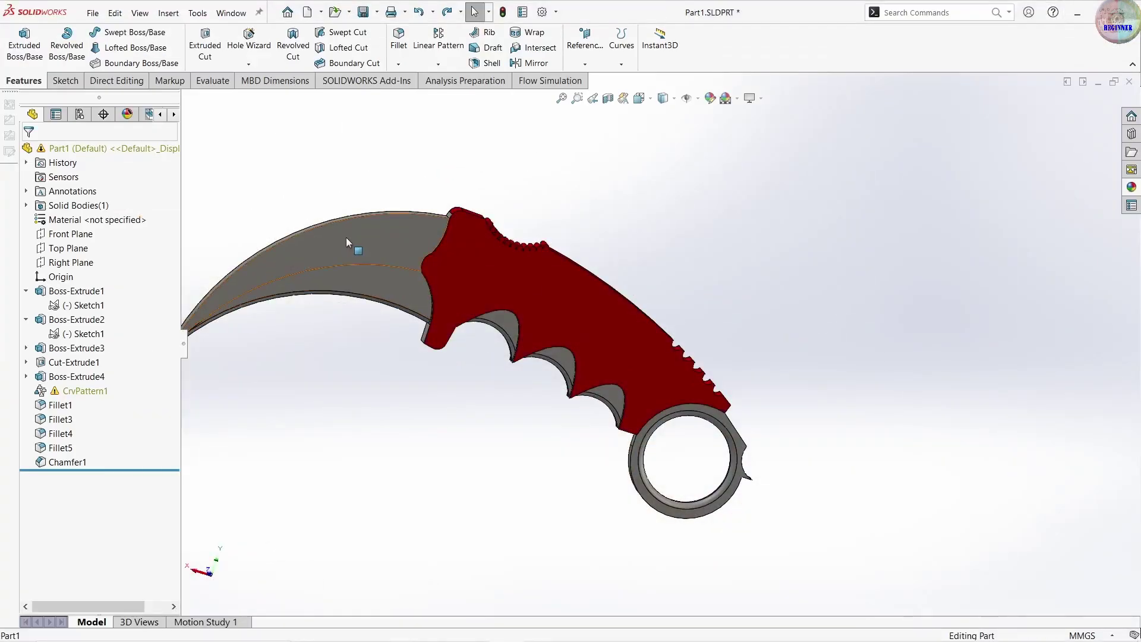
{"action": "left_click", "coordinate": [347, 241]}
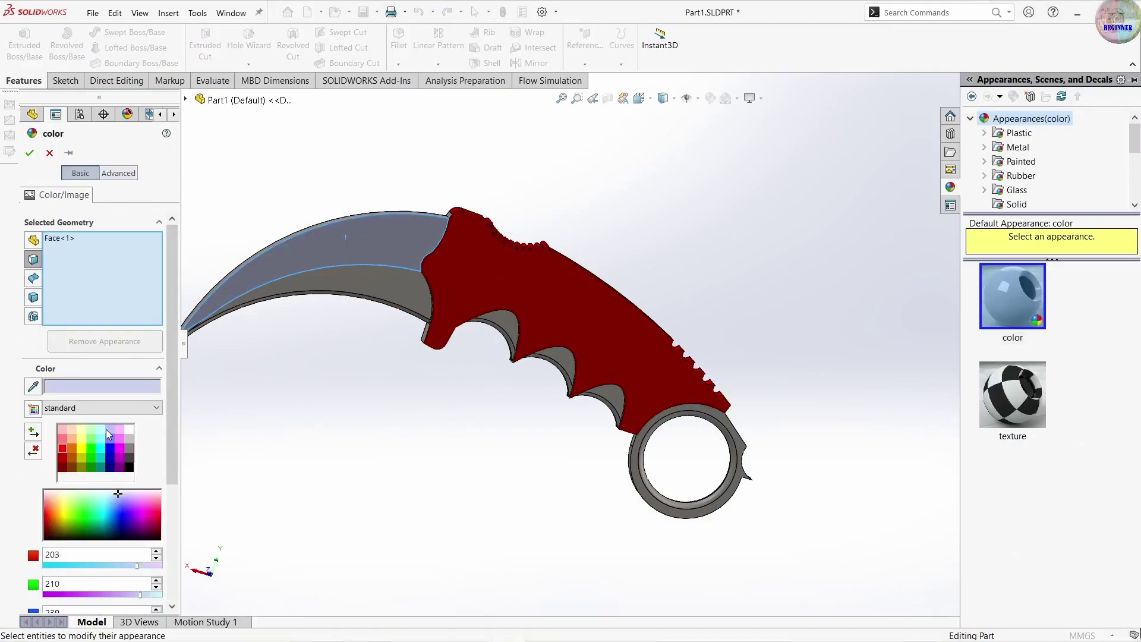
- Choose a dark blue colour in the Color PropertyManager
{"action": "left_click", "coordinate": [109, 438]}
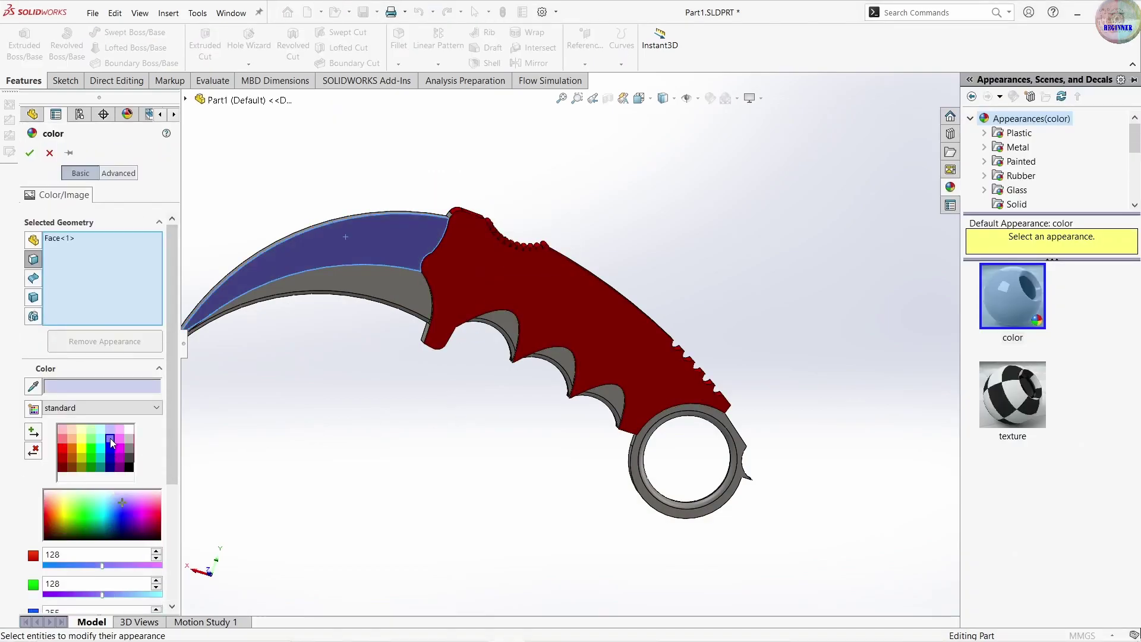
{"action": "left_click", "coordinate": [91, 508]}
{"action": "left_click", "coordinate": [120, 501]}
{"action": "left_click_drag", "start_coordinate": [120, 501], "coordinate": [120, 506]}
- Colour the ring's face, outer side, front faces and the adjacent notch blue
{"action": "left_click", "coordinate": [516, 328]}
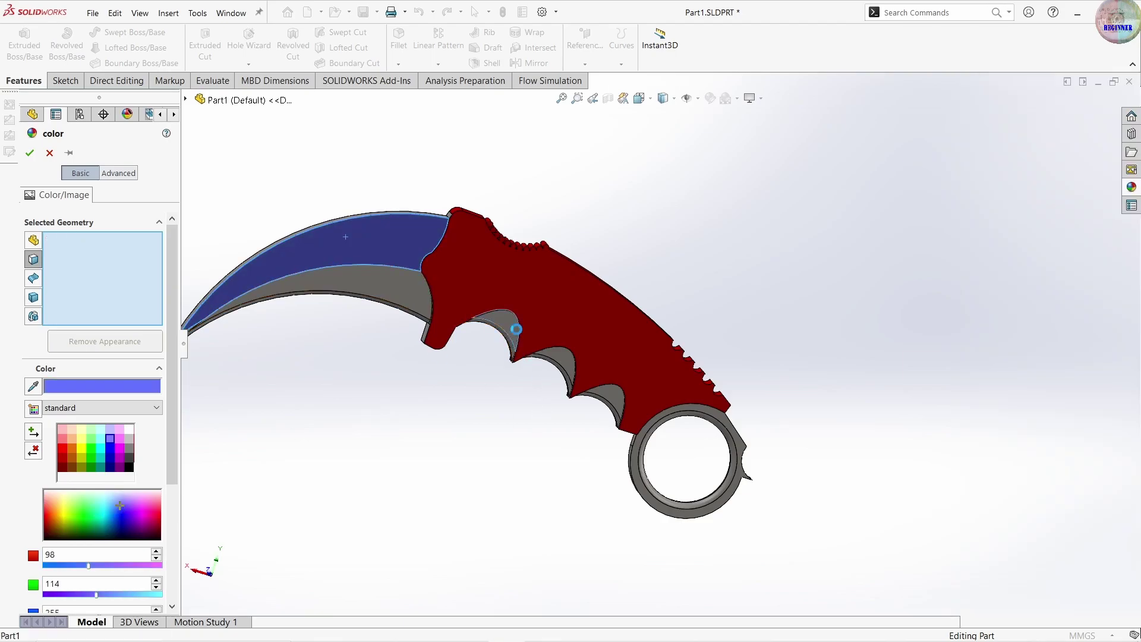
{"action": "scroll", "coordinate": [610, 489], "scroll_direction": "down", "scroll_amount": 3}
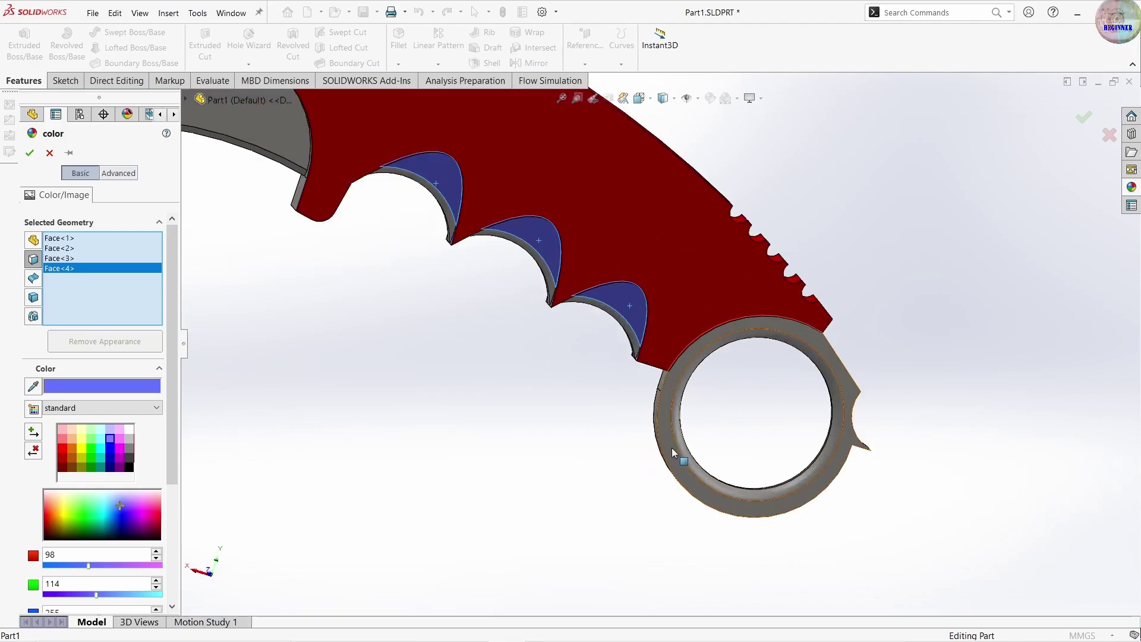
{"action": "left_click", "coordinate": [679, 449]}
{"action": "middle_click_drag", "start_coordinate": [636, 493], "coordinate": [574, 445]}
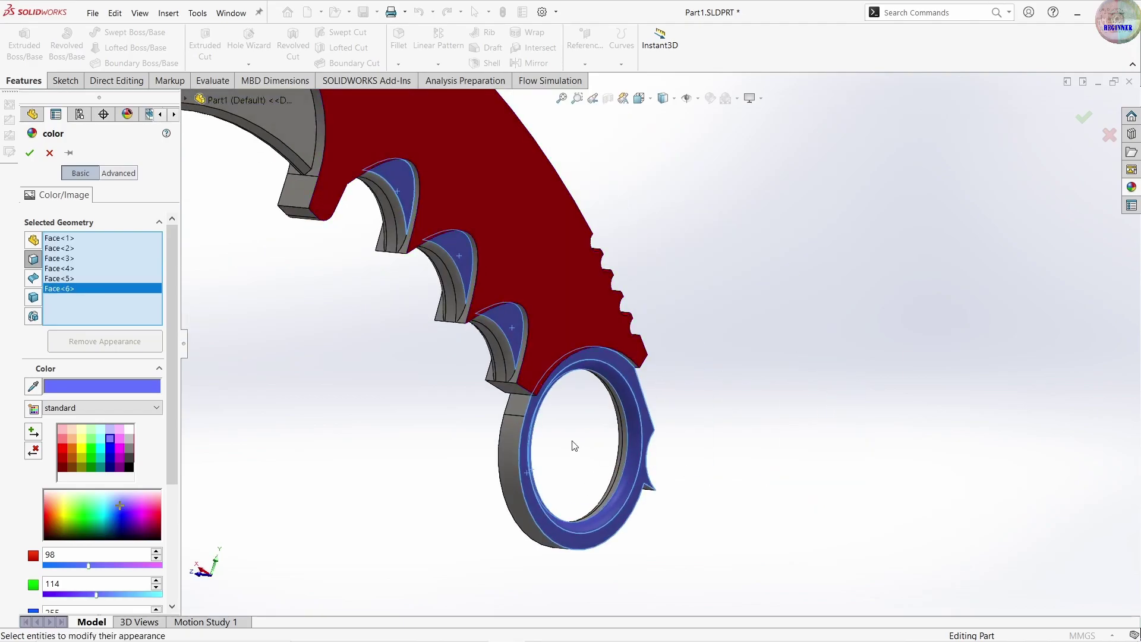
{"action": "left_click", "coordinate": [512, 412]}
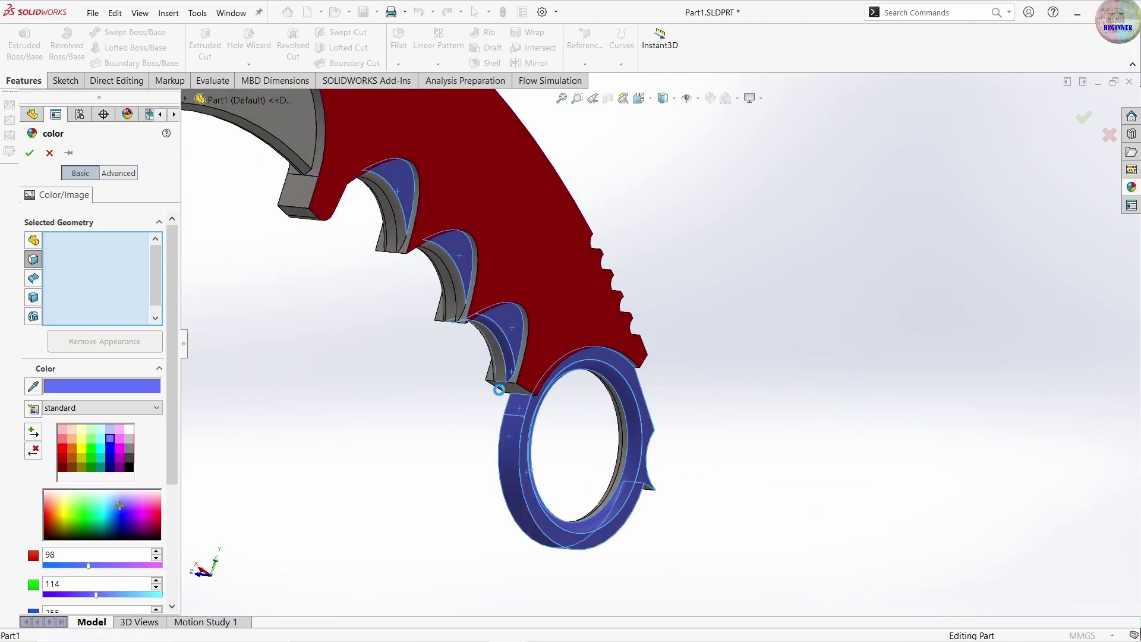
{"action": "left_click", "coordinate": [499, 389]}
{"action": "mouse_move", "coordinate": [545, 519]}
{"action": "middle_mouse_down"}
{"action": "mouse_move", "coordinate": [607, 377]}
{"action": "mouse_move", "coordinate": [731, 359]}
{"action": "mouse_move", "coordinate": [609, 315]}
{"action": "middle_mouse_up"}
{"action": "left_click", "coordinate": [610, 316]}
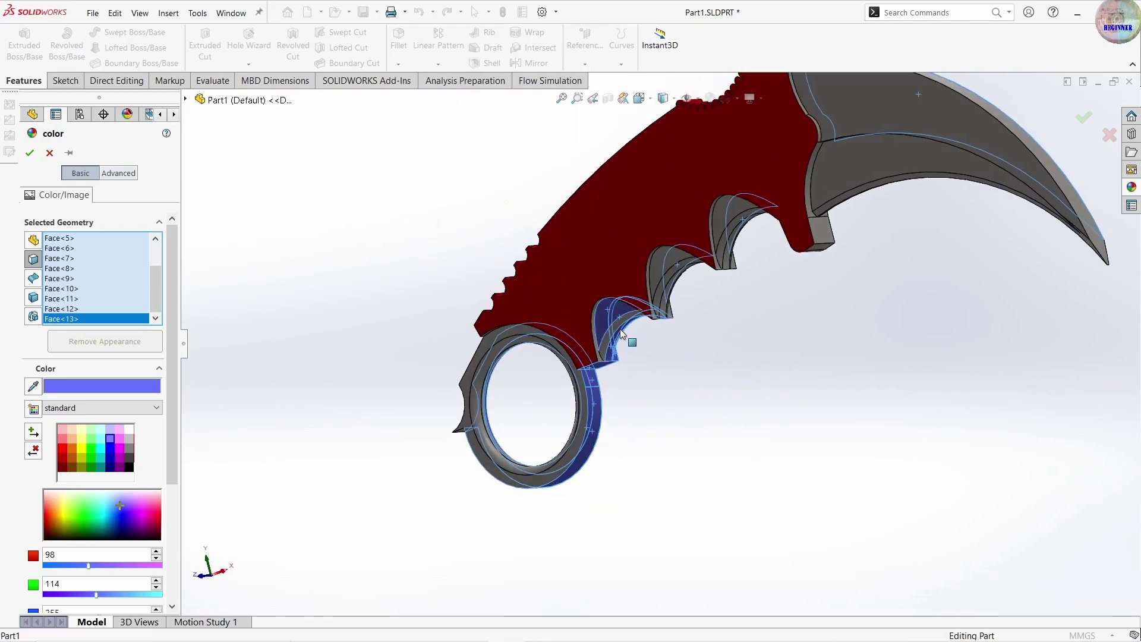
{"action": "left_click", "coordinate": [583, 394]}
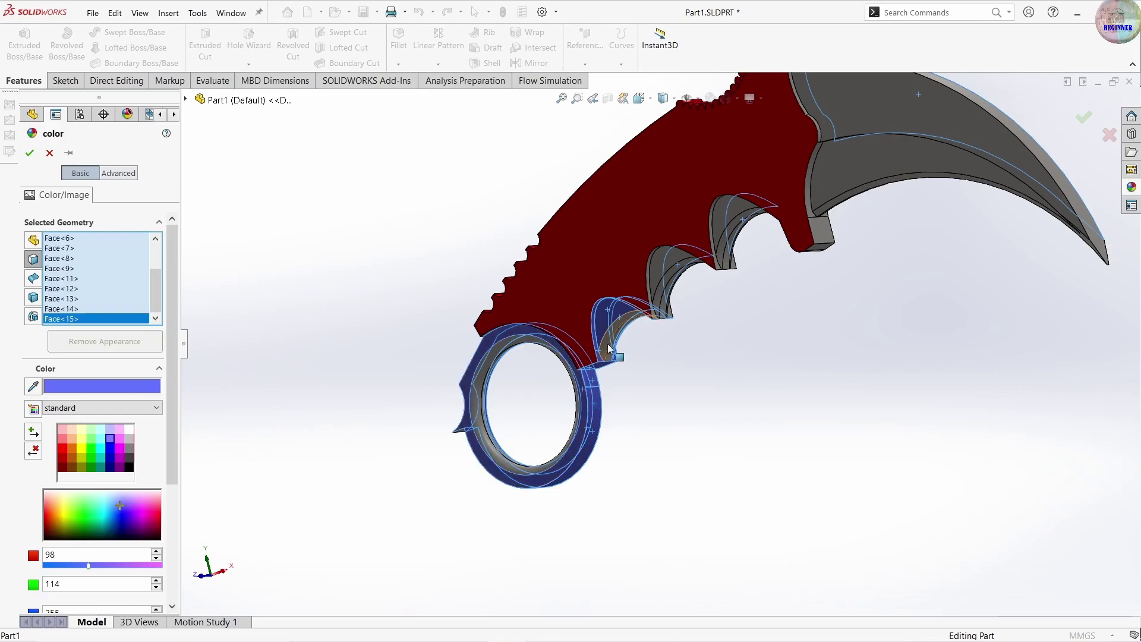
{"action": "left_click", "coordinate": [614, 358]}
{"action": "left_click", "coordinate": [574, 420]}
- Add the ring's inner fillet faces and the face beside the ring to the blue selection
{"action": "scroll", "coordinate": [564, 421], "scroll_direction": "down", "scroll_amount": 3}
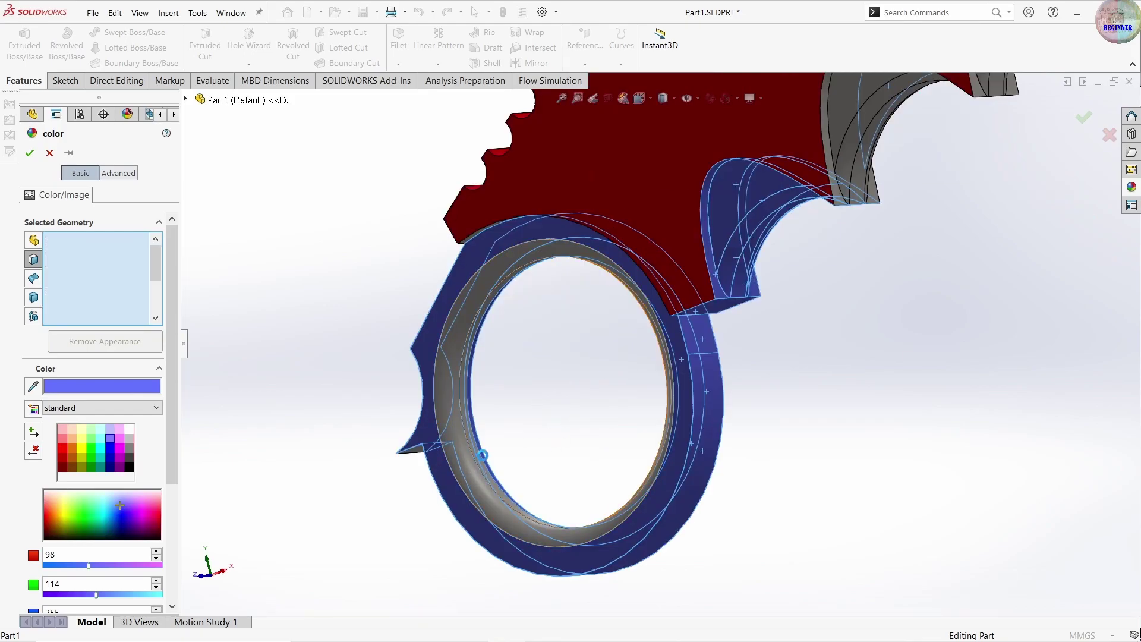
{"action": "left_click", "coordinate": [484, 461]}
{"action": "left_click", "coordinate": [483, 465]}
{"action": "middle_click_drag", "start_coordinate": [485, 467], "coordinate": [510, 471]}
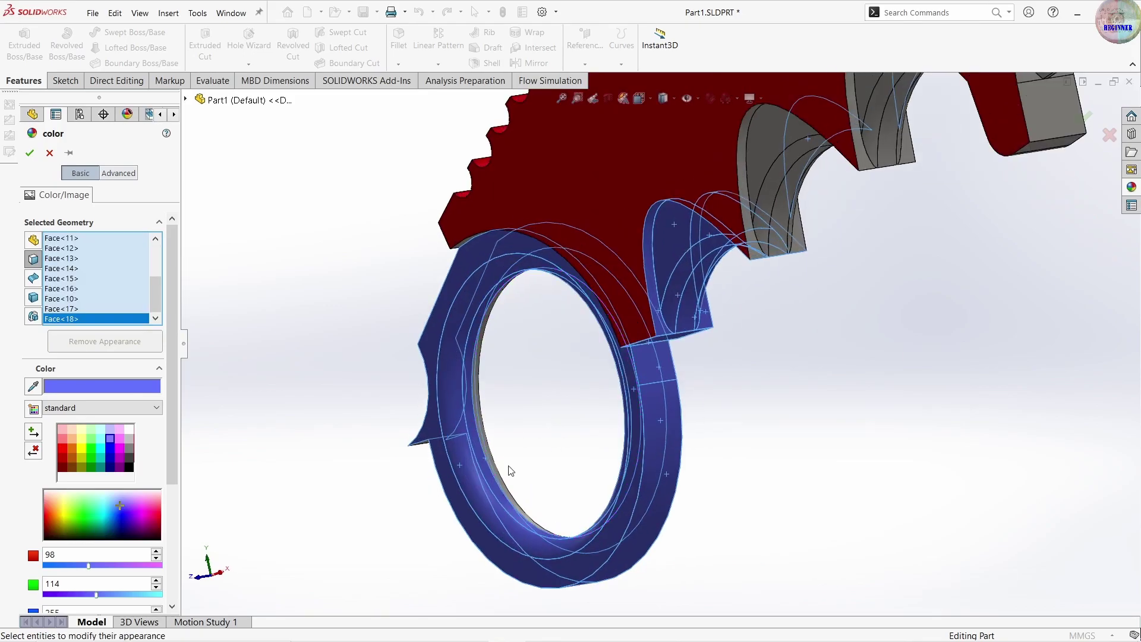
{"action": "left_click", "coordinate": [492, 516]}
{"action": "scroll", "coordinate": [493, 516], "scroll_direction": "up", "scroll_amount": 3}
{"action": "scroll", "coordinate": [737, 406], "scroll_direction": "up", "scroll_amount": 2}
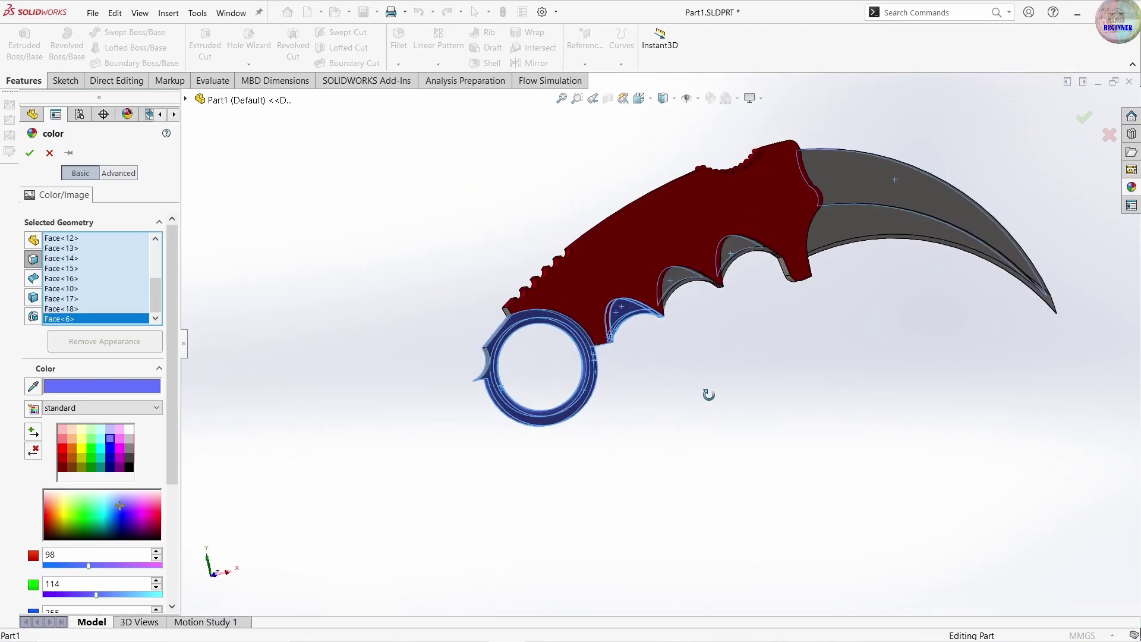
{"action": "middle_click_drag", "start_coordinate": [738, 405], "coordinate": [575, 371]}
{"action": "scroll", "coordinate": [575, 371], "scroll_direction": "up", "scroll_amount": 1}
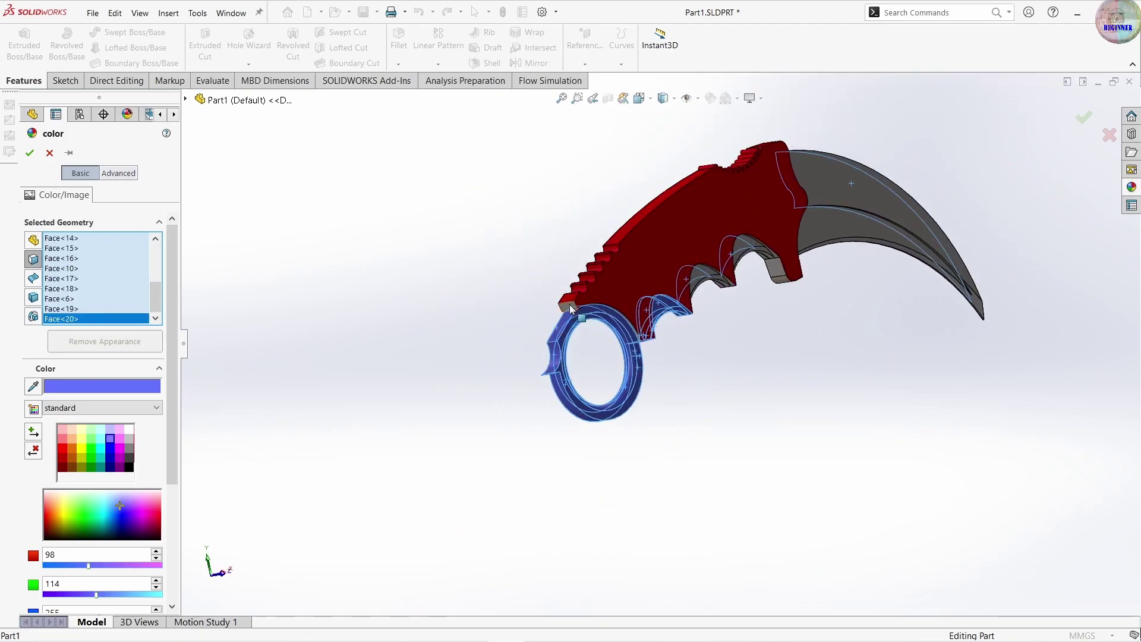
{"action": "scroll", "coordinate": [658, 351], "scroll_direction": "down", "scroll_amount": 3}
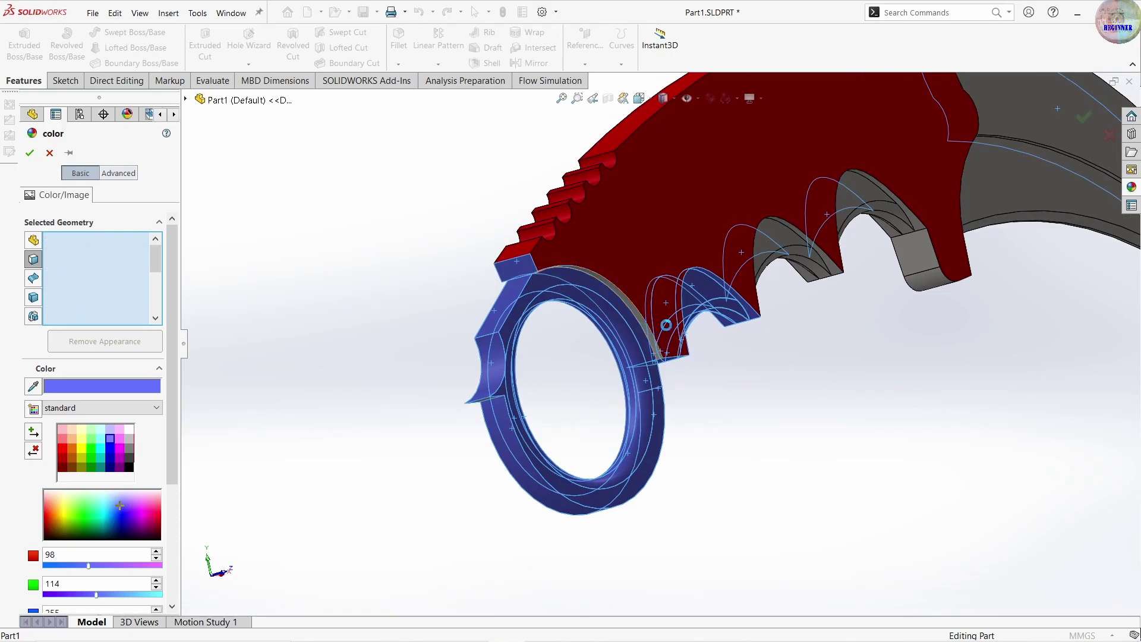
{"action": "left_click", "coordinate": [666, 325]}
{"action": "scroll", "coordinate": [767, 275], "scroll_direction": "down", "scroll_amount": 2}
- Colour all the finger-groove faces, flanks and curved faces blue
{"action": "left_click", "coordinate": [778, 236]}
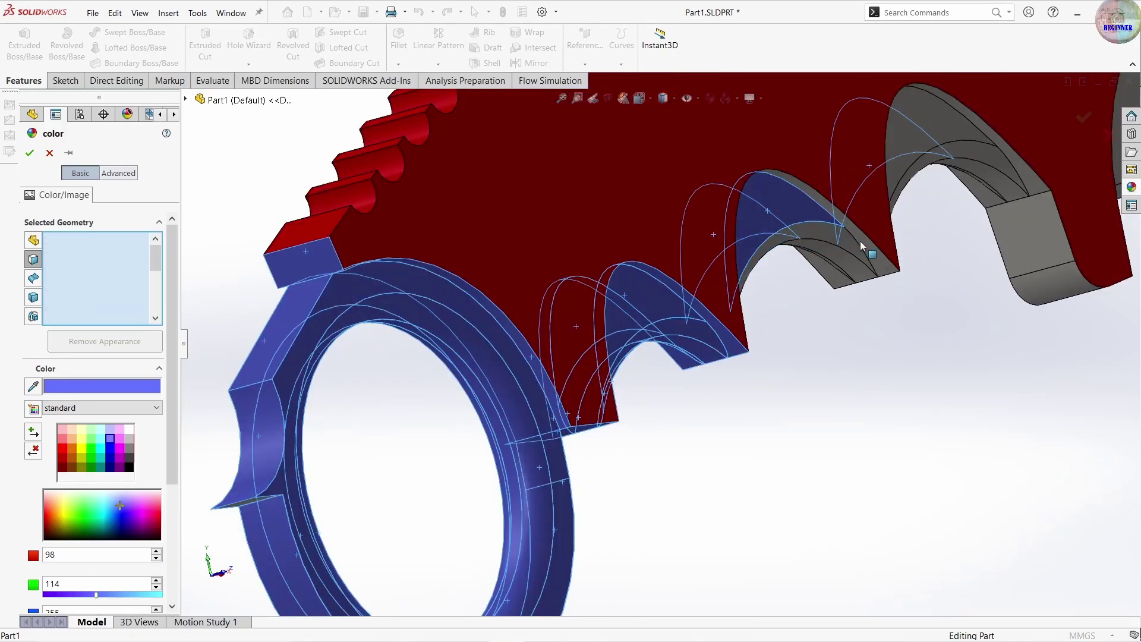
{"action": "left_click", "coordinate": [840, 242]}
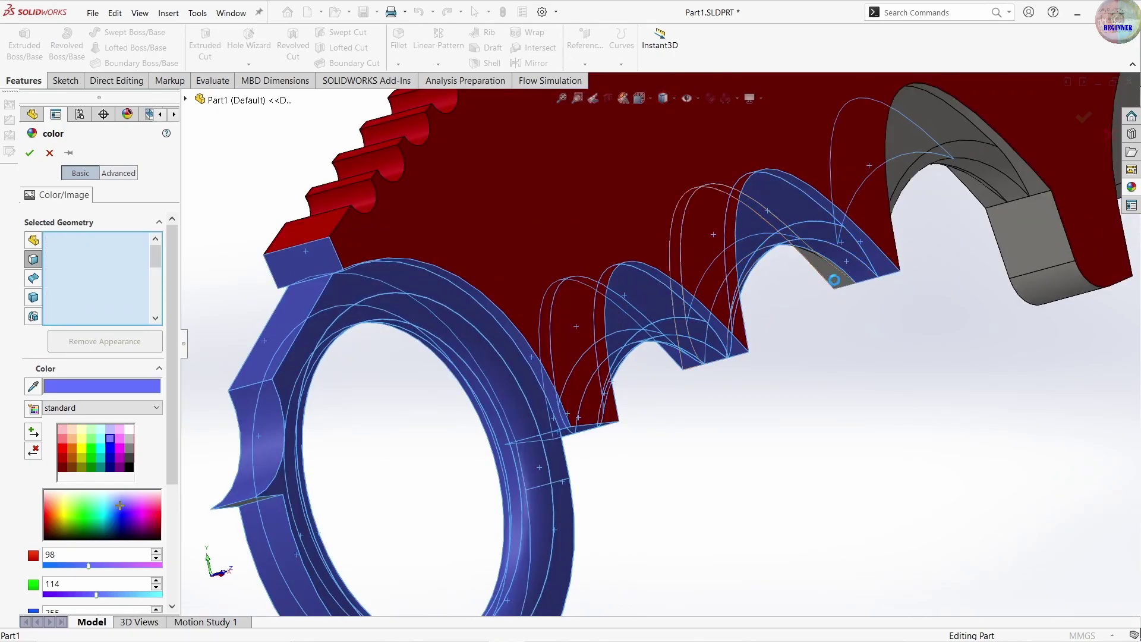
{"action": "left_click", "coordinate": [835, 280]}
{"action": "left_click", "coordinate": [958, 148]}
{"action": "left_click", "coordinate": [993, 173]}
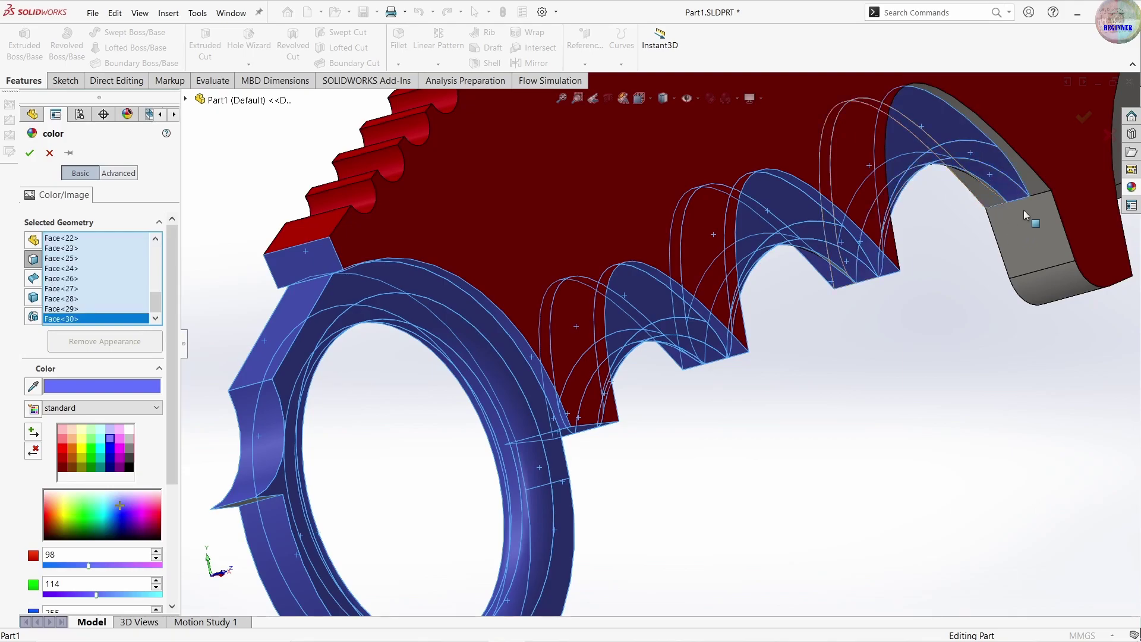
{"action": "left_click", "coordinate": [1024, 210]}
{"action": "left_click", "coordinate": [1032, 177]}
{"action": "left_click", "coordinate": [1003, 203]}
{"action": "scroll", "coordinate": [728, 407], "scroll_direction": "up", "scroll_amount": 3}
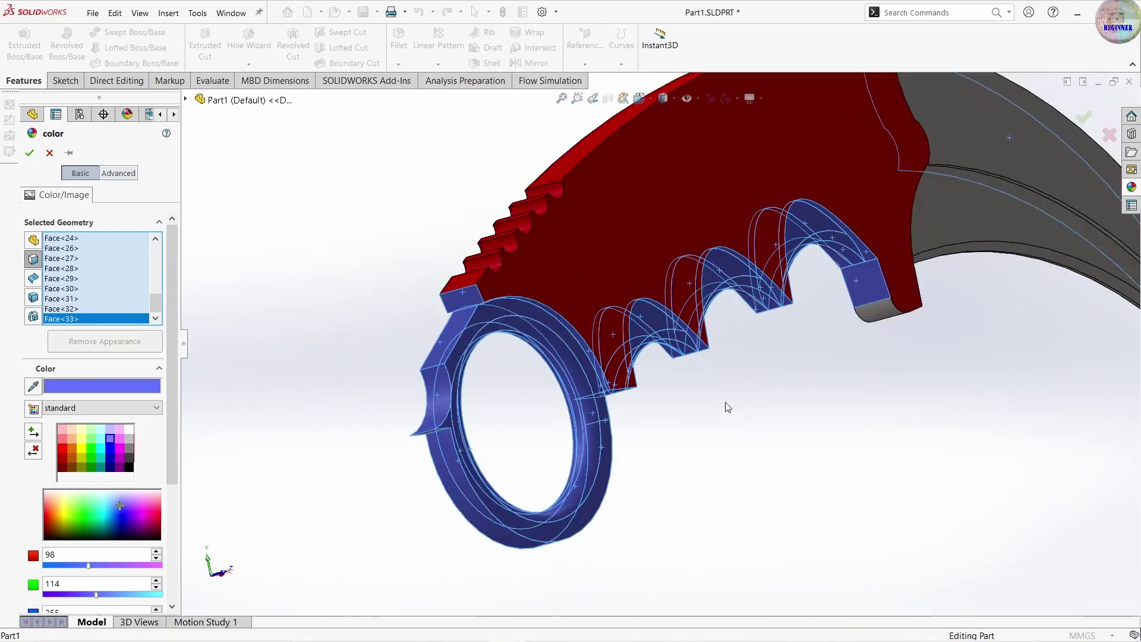
{"action": "middle_click_drag", "start_coordinate": [727, 407], "coordinate": [675, 374]}
{"action": "scroll", "coordinate": [331, 438], "scroll_direction": "down", "scroll_amount": 2}
{"action": "scroll", "coordinate": [309, 357], "scroll_direction": "down", "scroll_amount": 2}
- Turn the ring's inner rim, groove strip, handle end faces and ring tab blue
{"action": "left_click", "coordinate": [309, 356]}
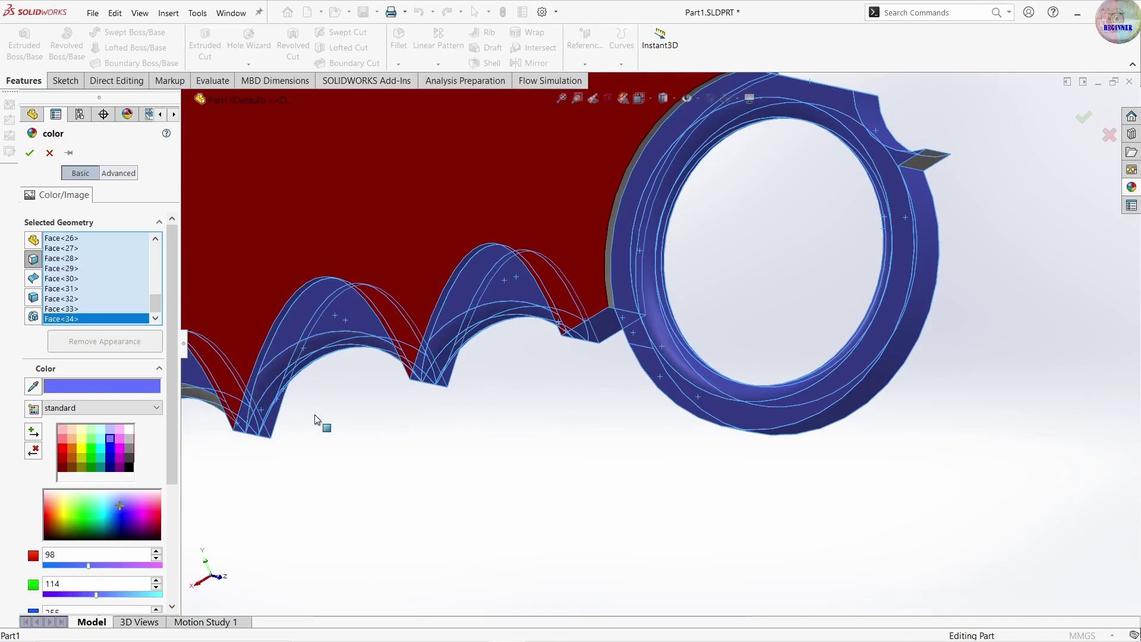
{"action": "scroll", "coordinate": [315, 415], "scroll_direction": "up", "scroll_amount": 3}
{"action": "scroll", "coordinate": [694, 295], "scroll_direction": "down", "scroll_amount": 3}
{"action": "left_click", "coordinate": [694, 294]}
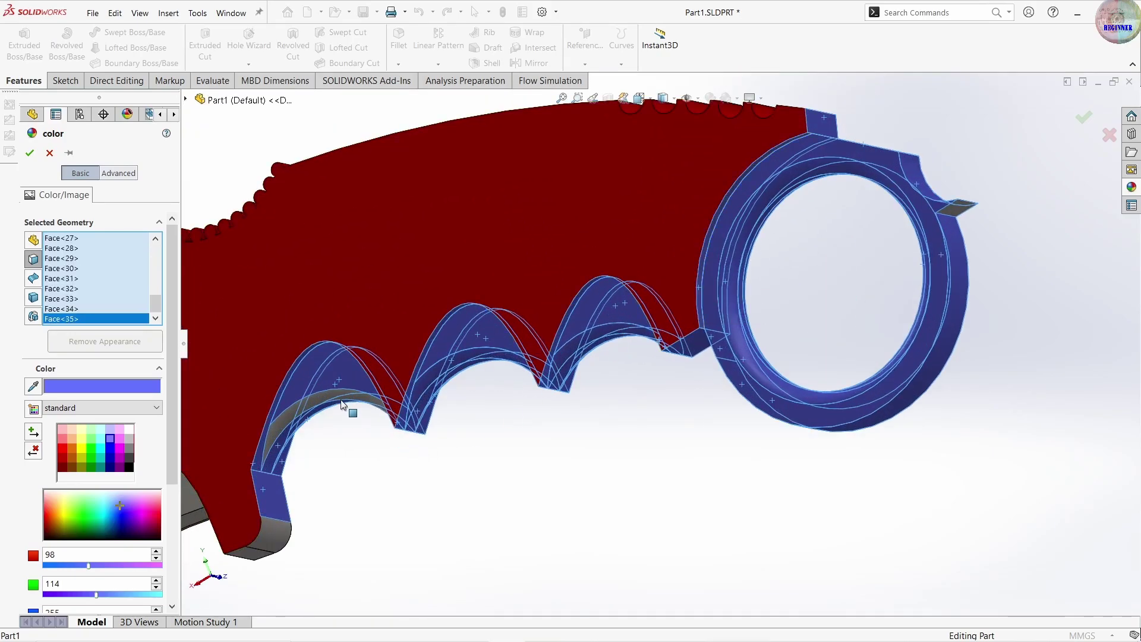
{"action": "left_click", "coordinate": [342, 400]}
{"action": "left_click", "coordinate": [272, 536]}
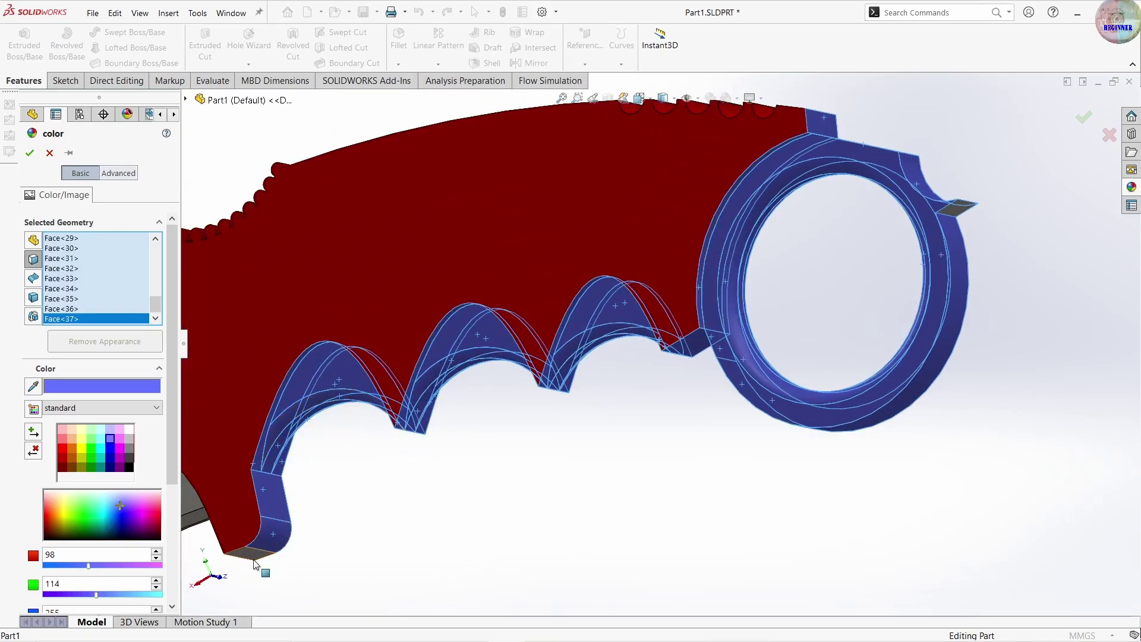
{"action": "left_click", "coordinate": [257, 562]}
{"action": "scroll", "coordinate": [624, 441], "scroll_direction": "up", "scroll_amount": 3}
{"action": "mouse_move", "coordinate": [624, 441]}
{"action": "middle_mouse_down"}
{"action": "mouse_move", "coordinate": [583, 540]}
{"action": "mouse_move", "coordinate": [495, 557]}
{"action": "middle_mouse_up"}
{"action": "left_click", "coordinate": [351, 329]}
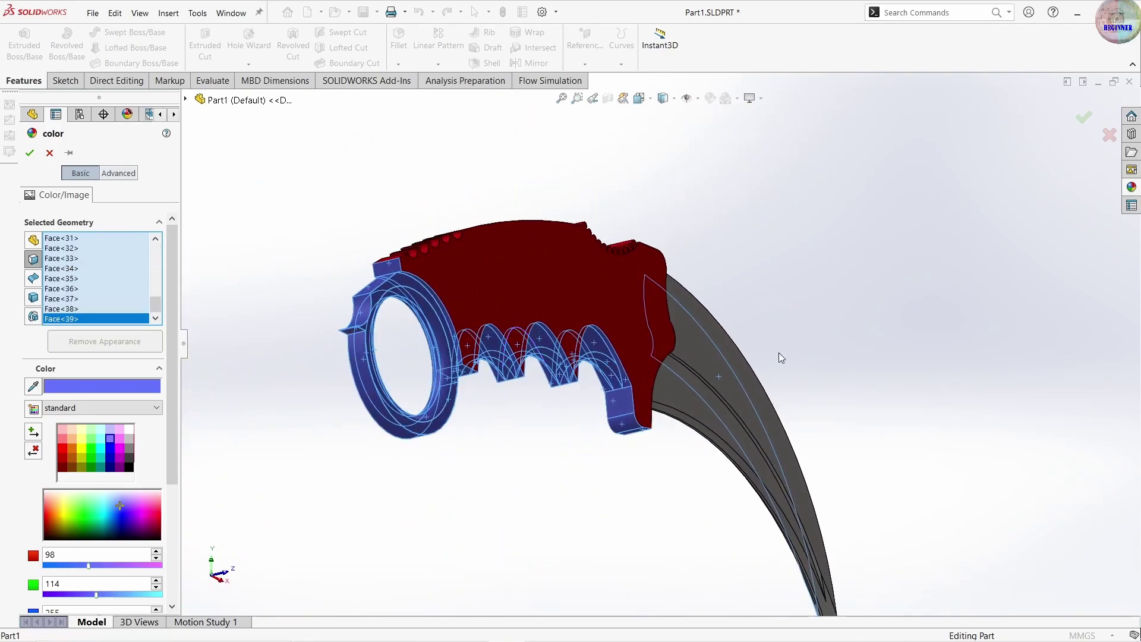
- Colour the blade flat blue and accept the colour edit
{"action": "left_click", "coordinate": [723, 380]}
{"action": "mouse_move", "coordinate": [573, 516]}
{"action": "middle_mouse_down"}
{"action": "mouse_move", "coordinate": [467, 344]}
{"action": "mouse_move", "coordinate": [503, 304]}
{"action": "middle_mouse_up"}
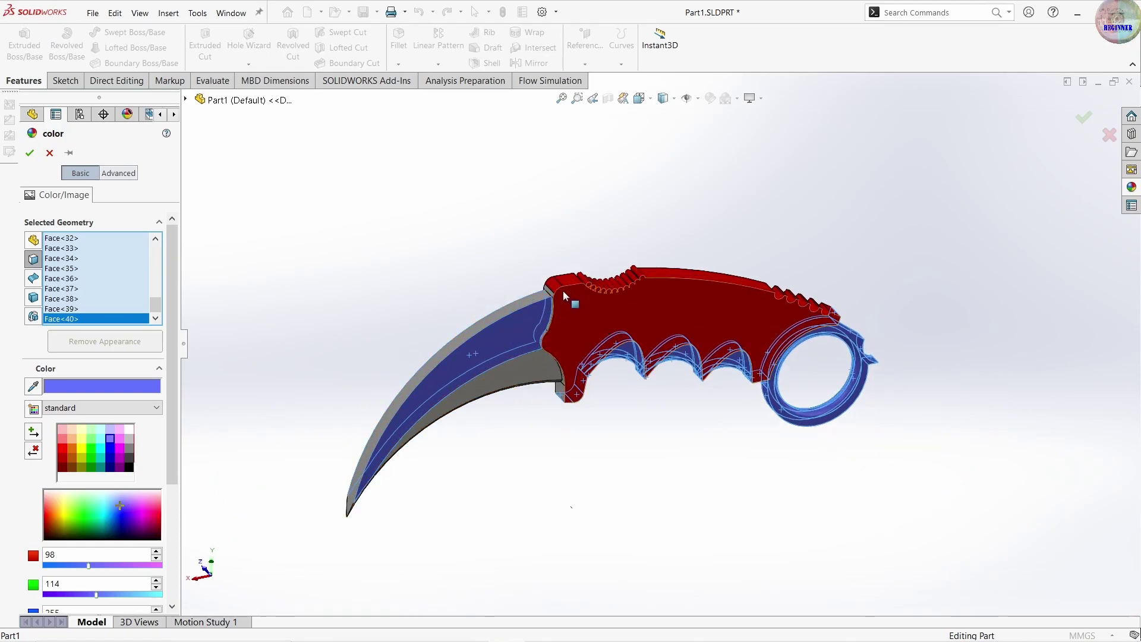
{"action": "left_click", "coordinate": [1084, 119]}
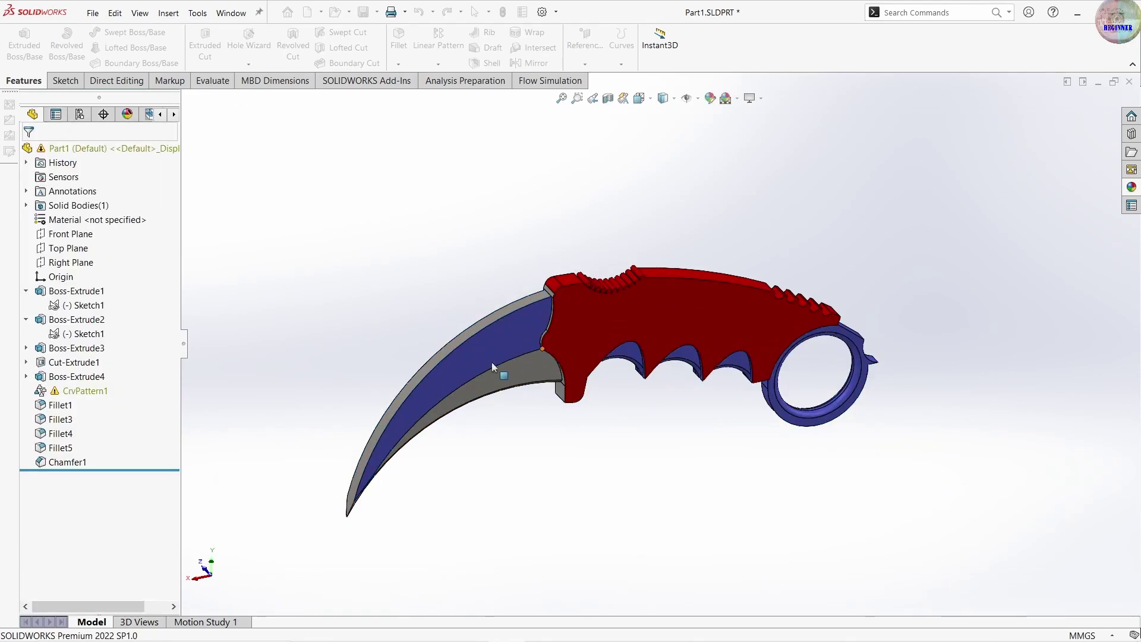
{"action": "scroll", "coordinate": [491, 362], "scroll_direction": "down", "scroll_amount": 3}
- Apply a plain black colour to the blade's first cutting-edge faces
{"action": "left_click", "coordinate": [555, 254]}
{"action": "left_click", "coordinate": [649, 211]}
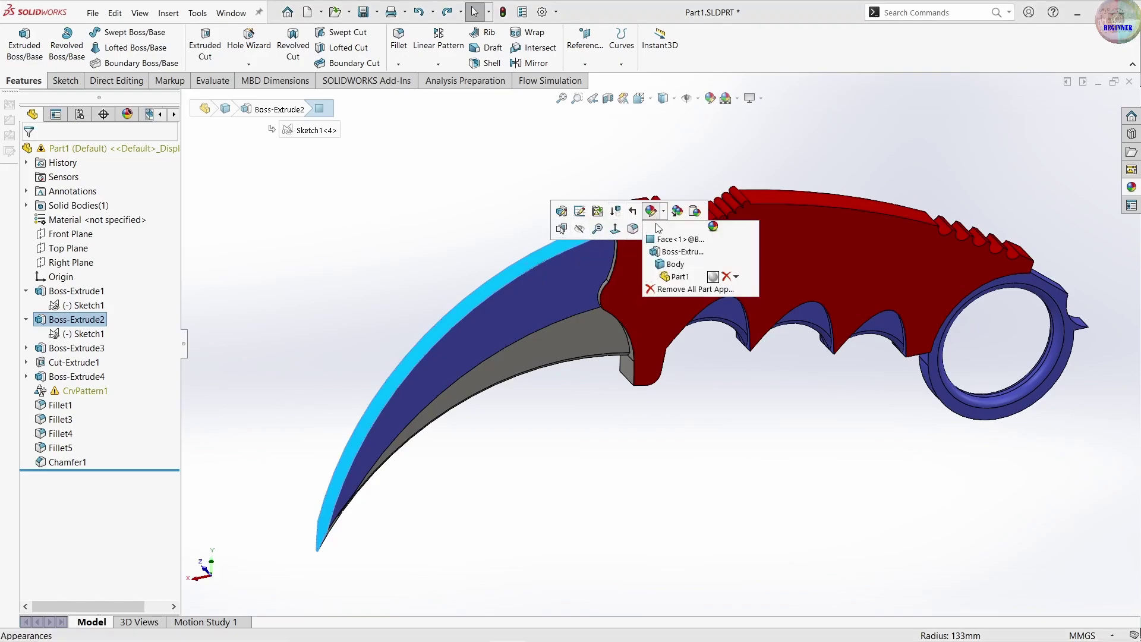
{"action": "left_click", "coordinate": [669, 244]}
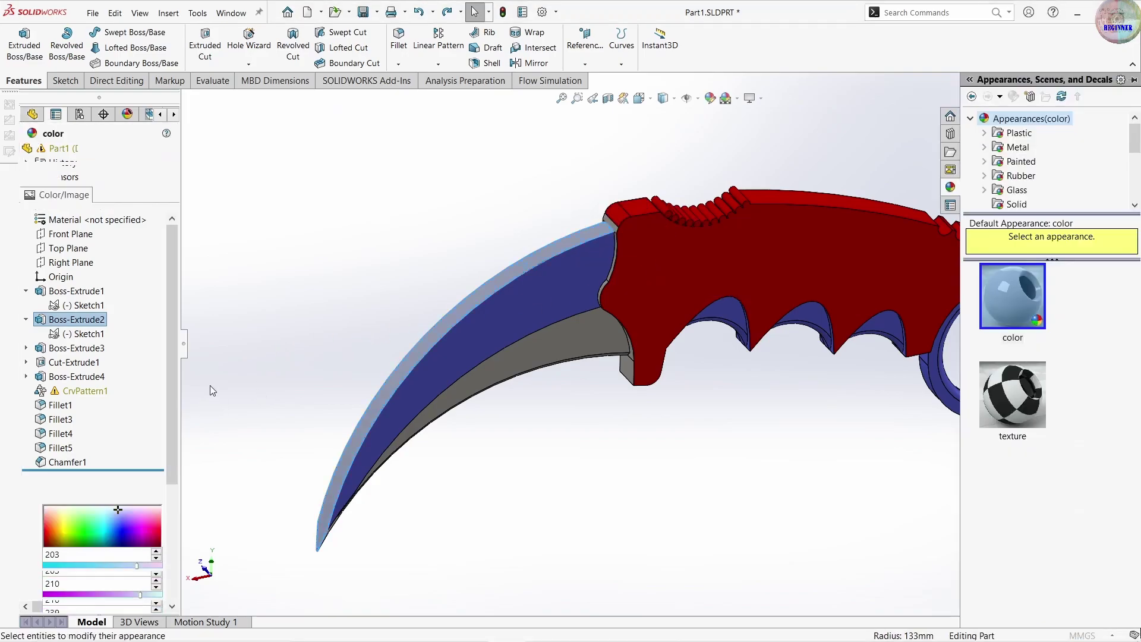
{"action": "left_click", "coordinate": [616, 227]}
{"action": "scroll", "coordinate": [616, 227], "scroll_direction": "up", "scroll_amount": 3}
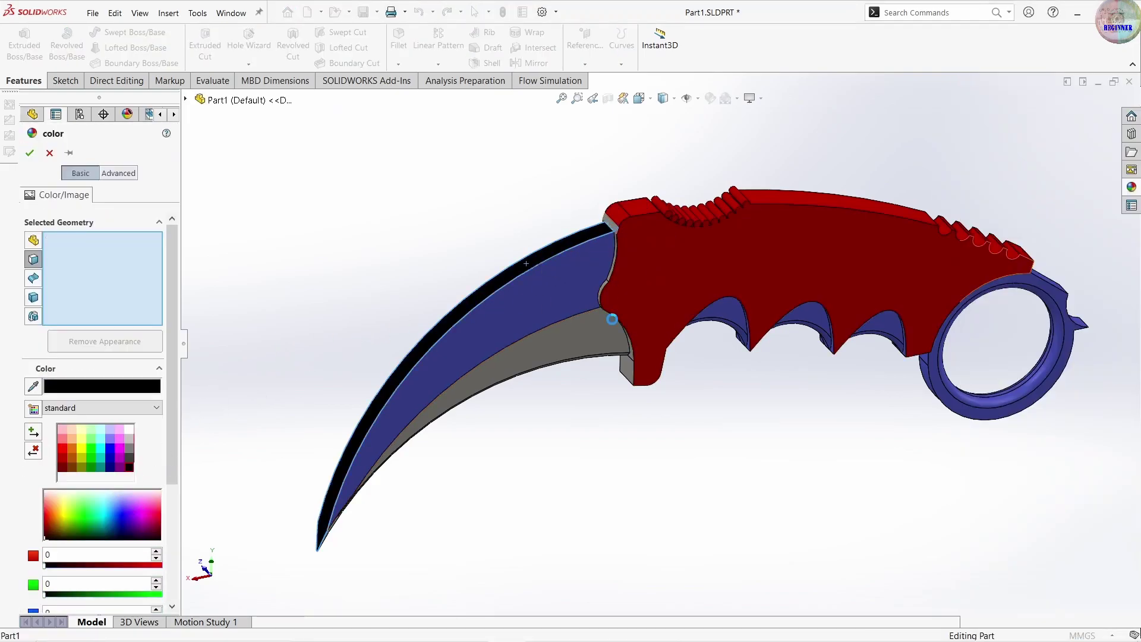
{"action": "mouse_move", "coordinate": [526, 421]}
{"action": "middle_mouse_down"}
{"action": "mouse_move", "coordinate": [682, 406]}
{"action": "mouse_move", "coordinate": [683, 306]}
{"action": "middle_mouse_up"}
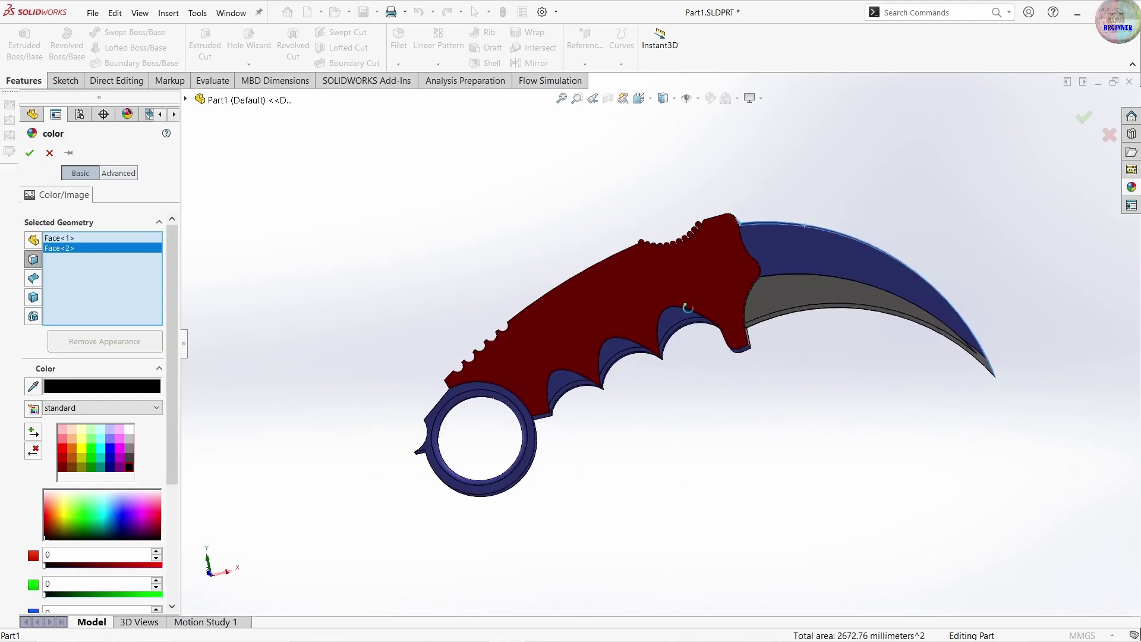
{"action": "scroll", "coordinate": [780, 322], "scroll_direction": "down", "scroll_amount": 2}
- Add the remaining blade edge faces to the black colour and accept it
{"action": "left_click", "coordinate": [778, 301]}
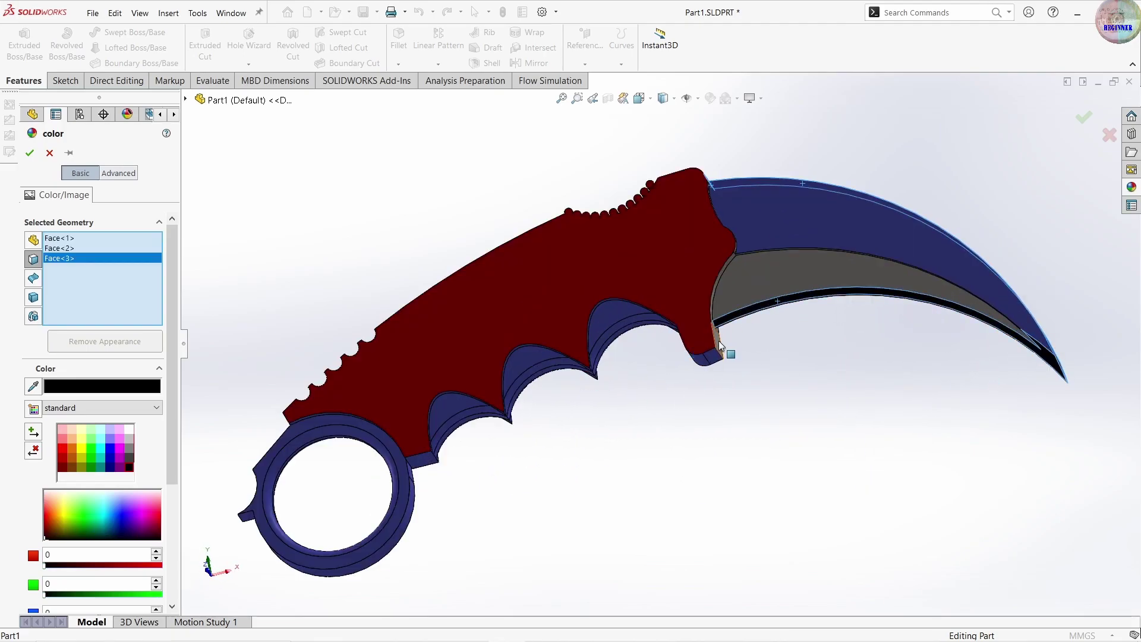
{"action": "left_click", "coordinate": [719, 340]}
{"action": "scroll", "coordinate": [812, 349], "scroll_direction": "up", "scroll_amount": 2}
{"action": "left_click", "coordinate": [800, 291]}
{"action": "scroll", "coordinate": [828, 406], "scroll_direction": "up", "scroll_amount": 3}
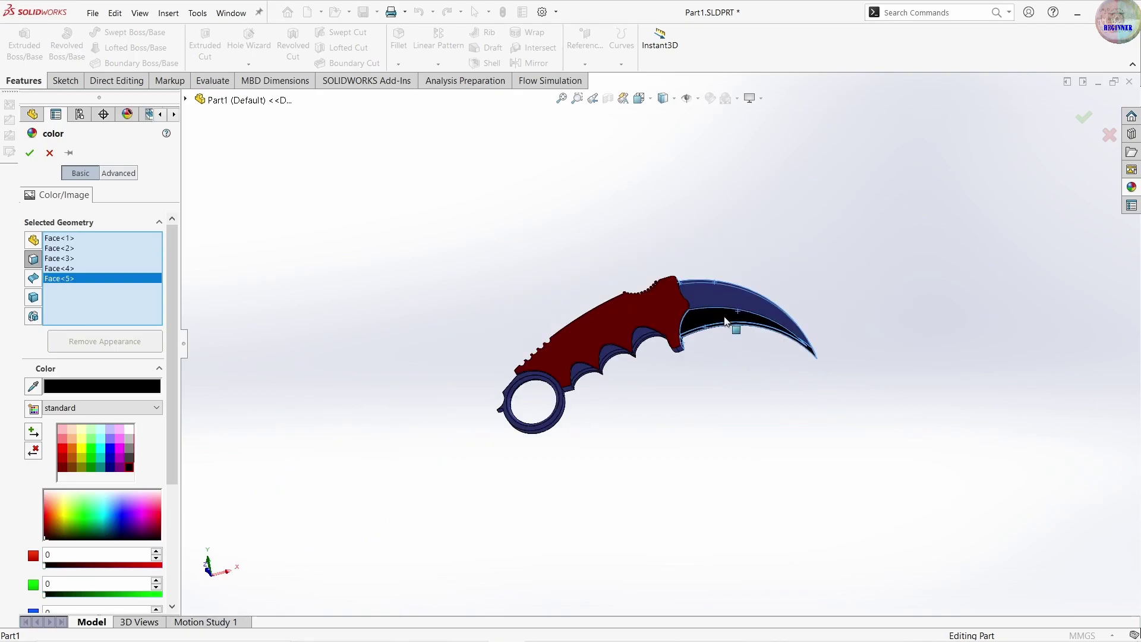
{"action": "mouse_move", "coordinate": [797, 398]}
{"action": "middle_mouse_down"}
{"action": "mouse_move", "coordinate": [787, 214]}
{"action": "mouse_move", "coordinate": [1055, 183]}
{"action": "middle_mouse_up"}
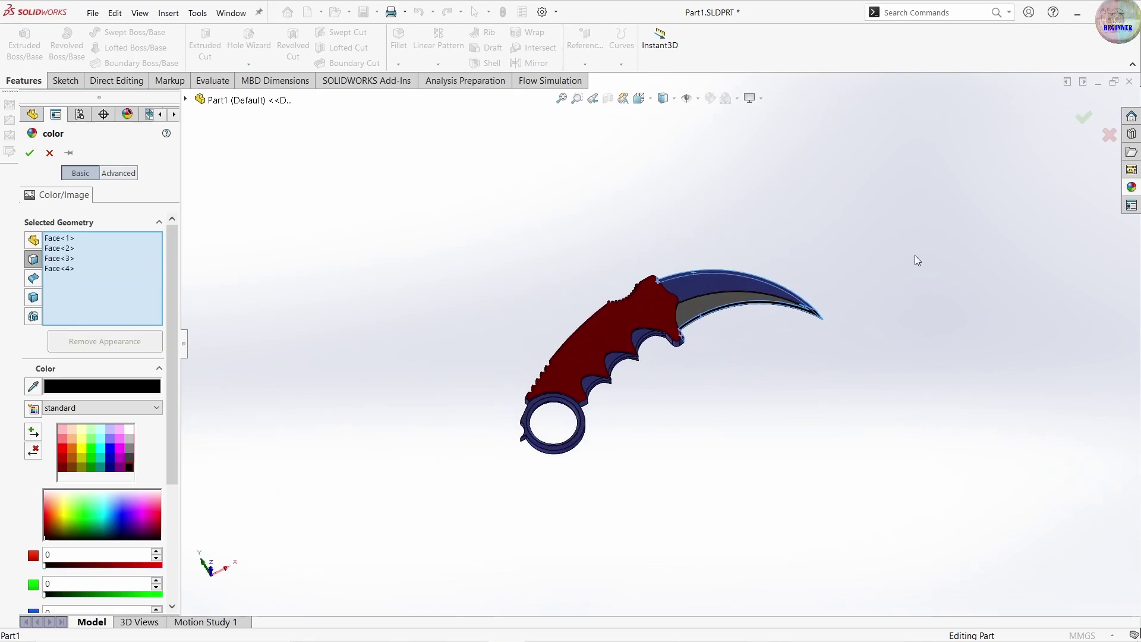
{"action": "scroll", "coordinate": [818, 284], "scroll_direction": "down", "scroll_amount": 3}
{"action": "scroll", "coordinate": [616, 409], "scroll_direction": "up", "scroll_amount": 1}
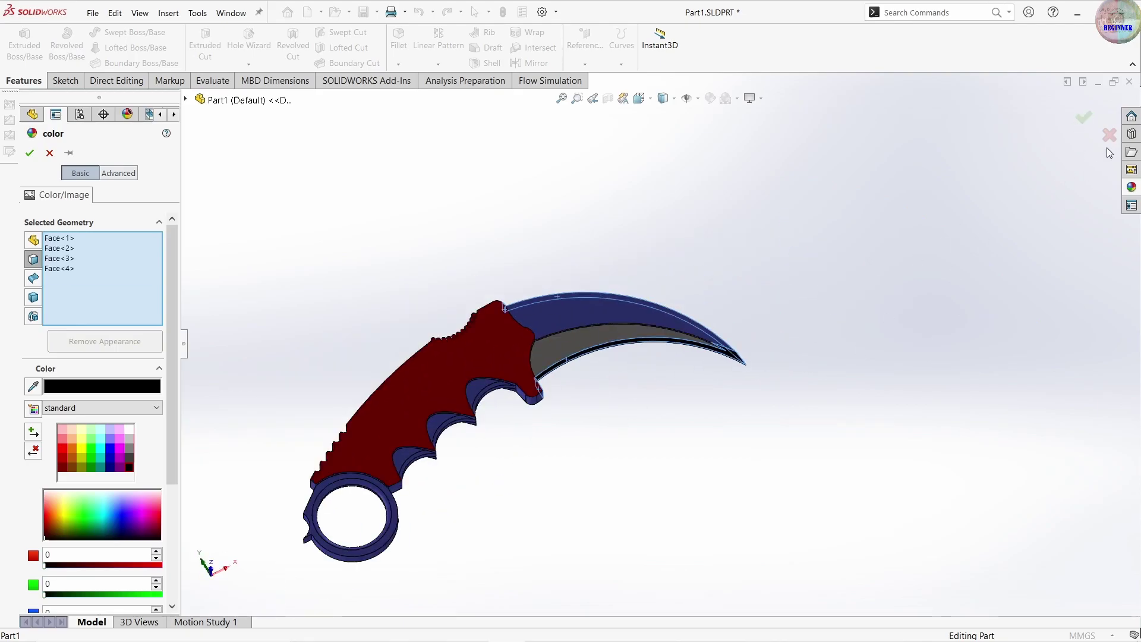
{"action": "left_click", "coordinate": [1086, 118]}
{"action": "mouse_move", "coordinate": [586, 355]}
{"action": "middle_mouse_down"}
{"action": "mouse_move", "coordinate": [500, 448]}
{"action": "mouse_move", "coordinate": [535, 438]}
{"action": "mouse_move", "coordinate": [537, 503]}
{"action": "mouse_move", "coordinate": [513, 469]}
{"action": "mouse_move", "coordinate": [439, 479]}
{"action": "mouse_move", "coordinate": [734, 510]}
{"action": "mouse_move", "coordinate": [450, 461]}
{"action": "mouse_move", "coordinate": [462, 435]}
{"action": "mouse_move", "coordinate": [570, 443]}
{"action": "mouse_move", "coordinate": [612, 483]}
{"action": "middle_mouse_up"}
- Apply a plain white scene behind the karambit and orbit to check it
{"action": "scroll", "coordinate": [461, 436], "scroll_direction": "up", "scroll_amount": 1}
{"action": "scroll", "coordinate": [596, 433], "scroll_direction": "down", "scroll_amount": 1}
{"action": "scroll", "coordinate": [596, 433], "scroll_direction": "down", "scroll_amount": 1}
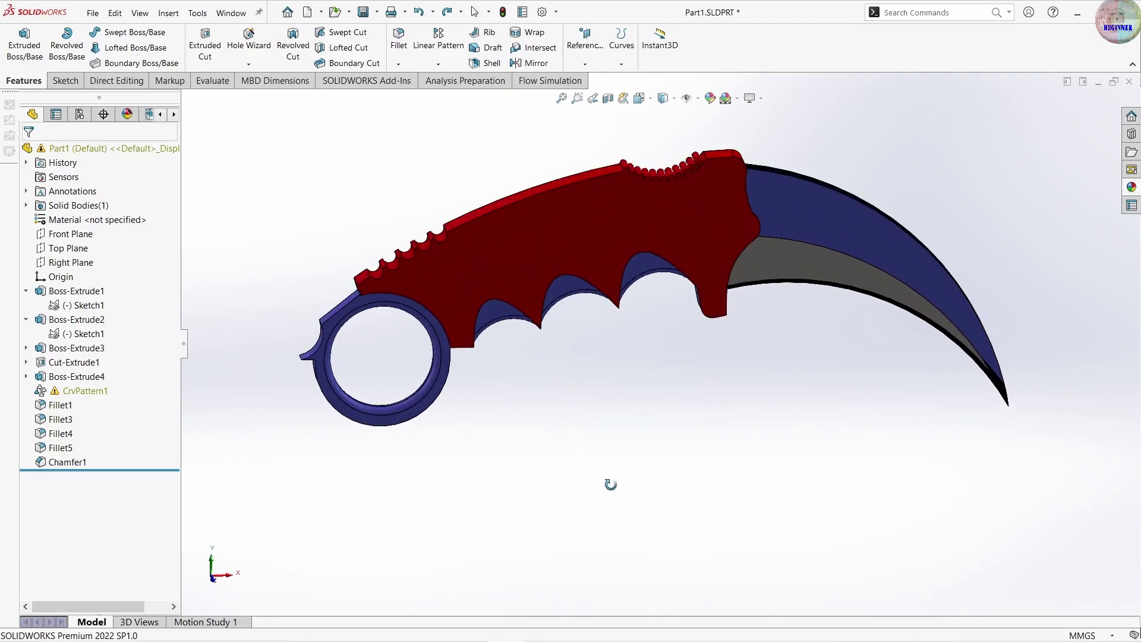
{"action": "left_click", "coordinate": [732, 104]}
{"action": "middle_click_drag", "start_coordinate": [790, 377], "coordinate": [712, 473]}
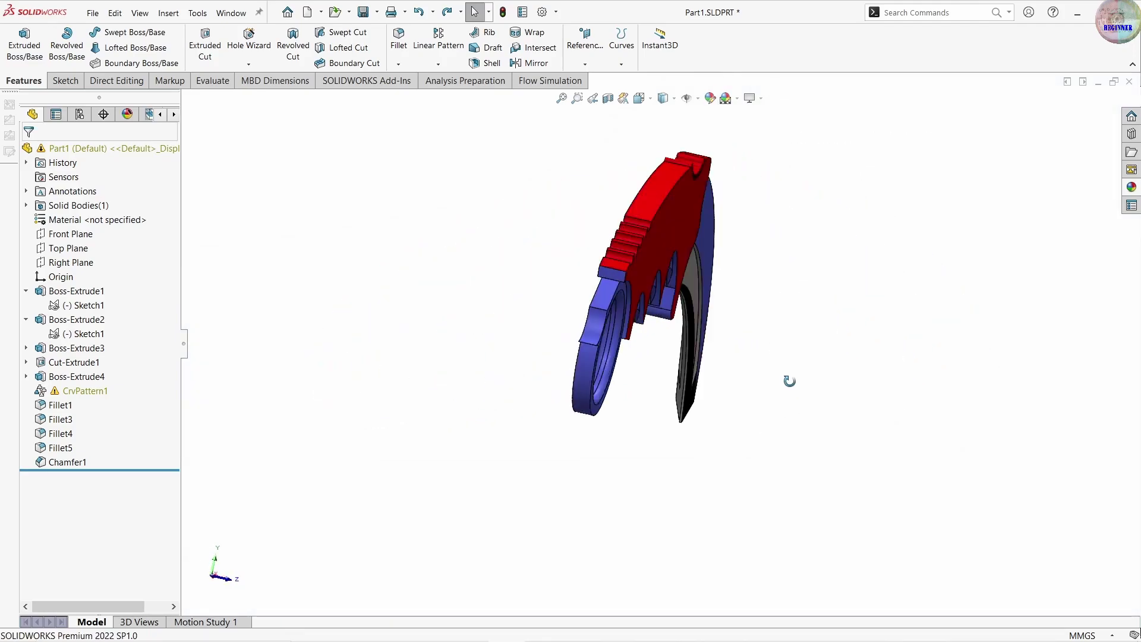